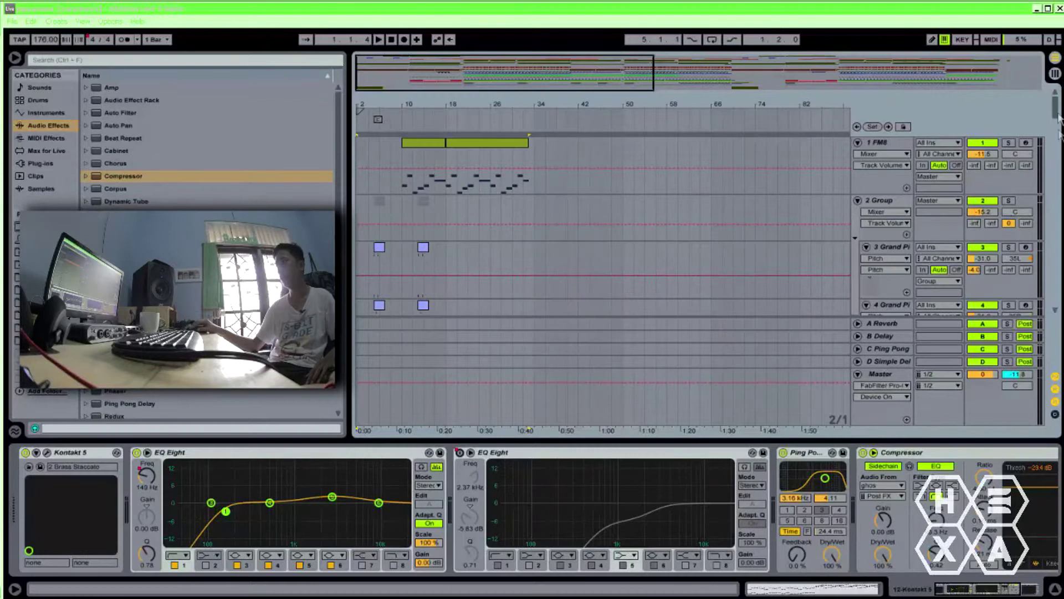
Play the arrangement from the beginning and look through the tracks from 13 CS-80V2 down to 34 Group during playback.
{"action": "left_click_drag", "start_coordinate": [1058, 115], "coordinate": [1057, 190]}
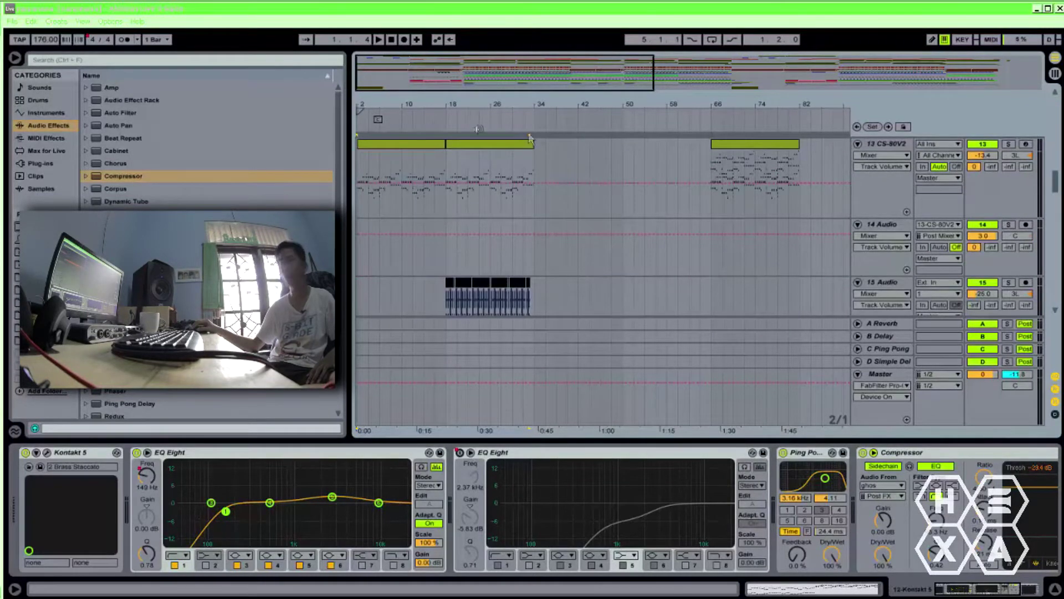
{"action": "left_click", "coordinate": [391, 38]}
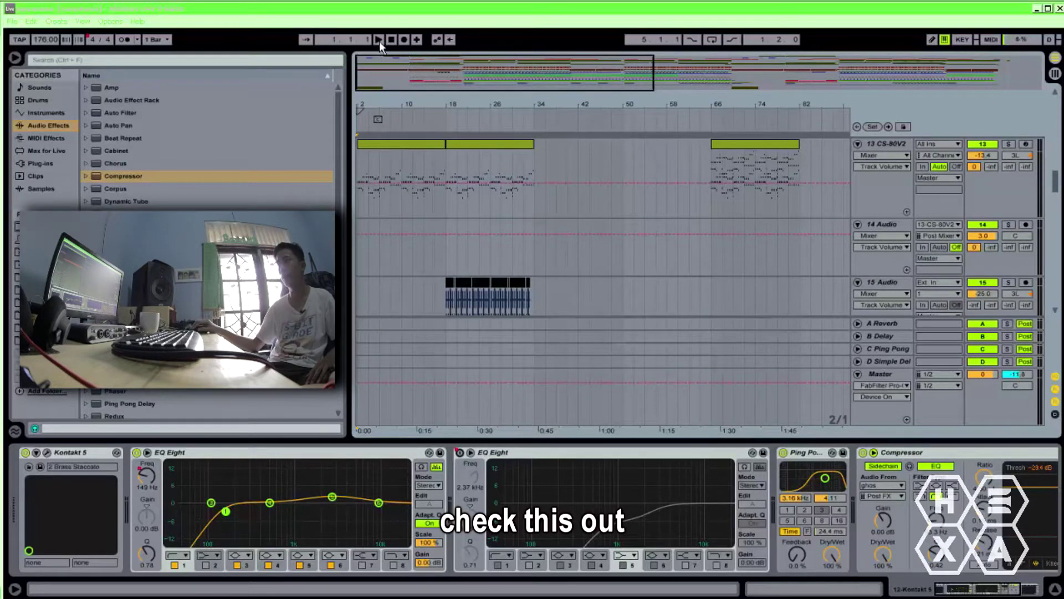
{"action": "left_click", "coordinate": [379, 40]}
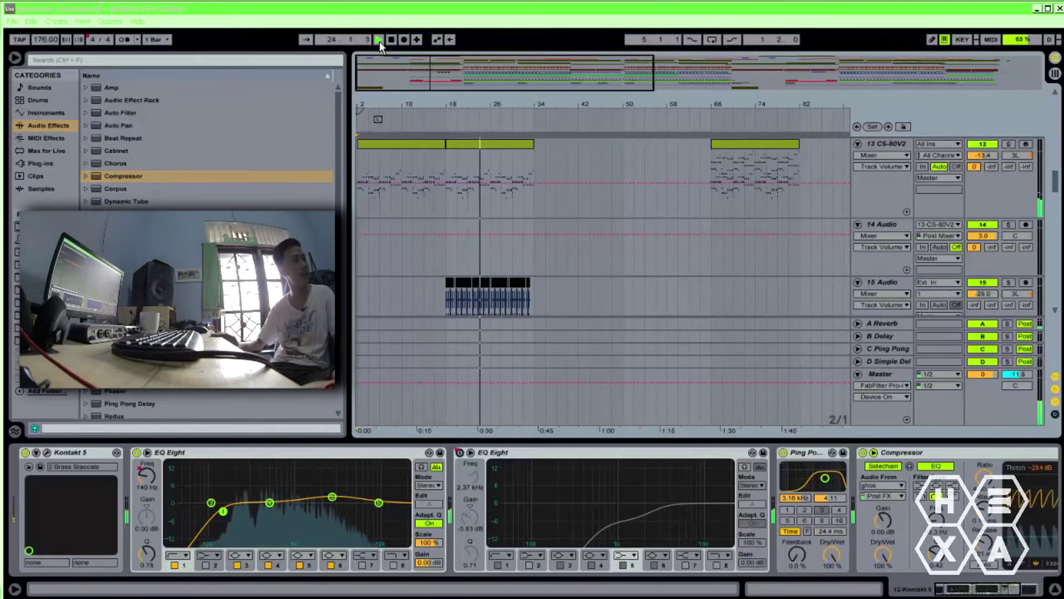
{"action": "scroll", "coordinate": [615, 253], "scroll_direction": "down", "scroll_amount": 8}
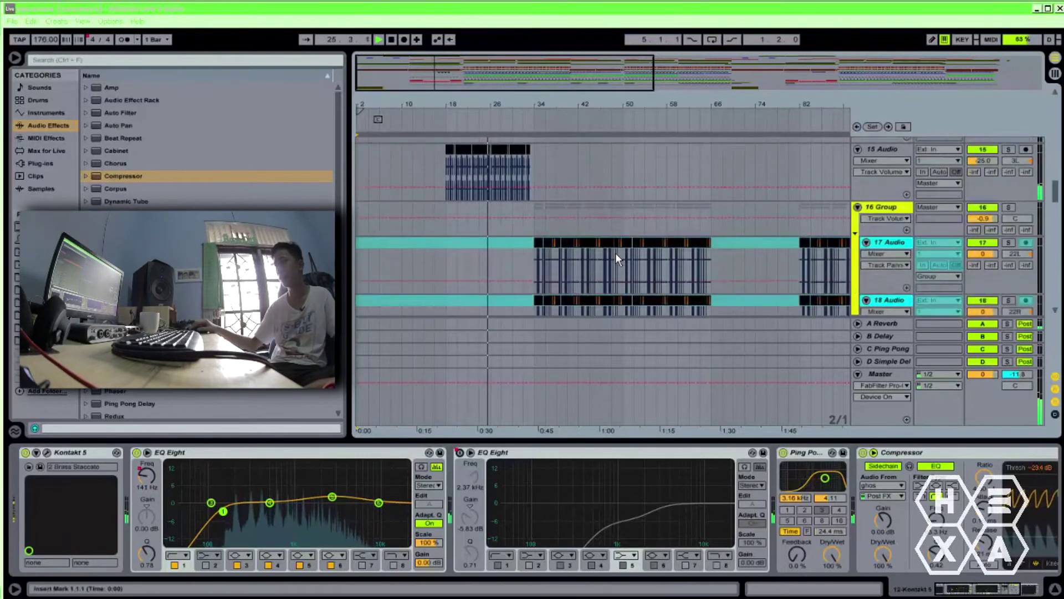
{"action": "scroll", "coordinate": [616, 254], "scroll_direction": "down", "scroll_amount": 5}
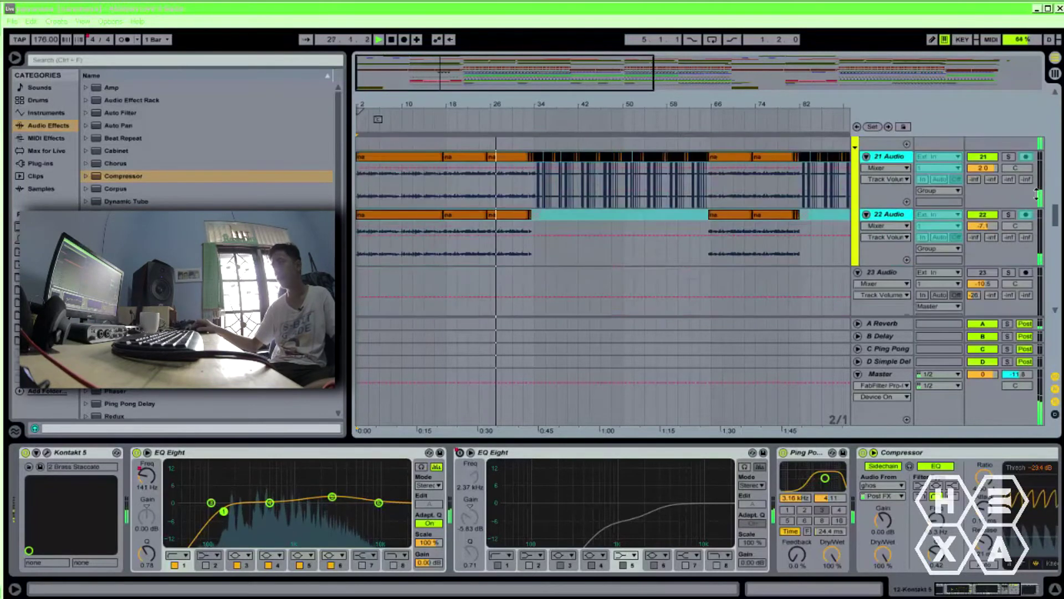
{"action": "left_click_drag", "start_coordinate": [1057, 224], "coordinate": [1055, 258]}
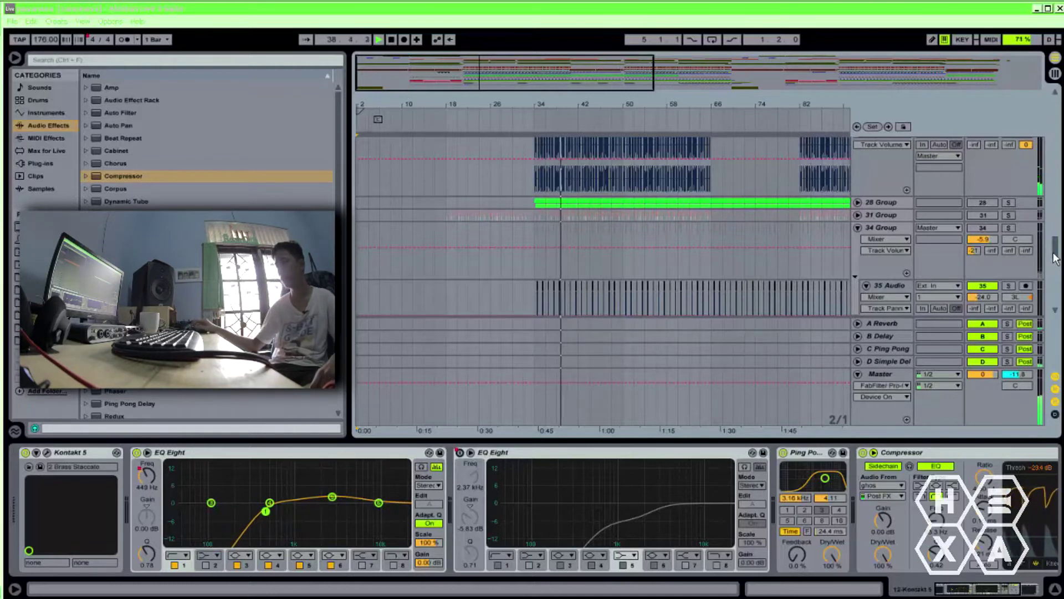
Show the effect chain of 31 Group and look through the tracks below it, down to ghos and 51 Audio.
{"action": "left_click", "coordinate": [891, 218]}
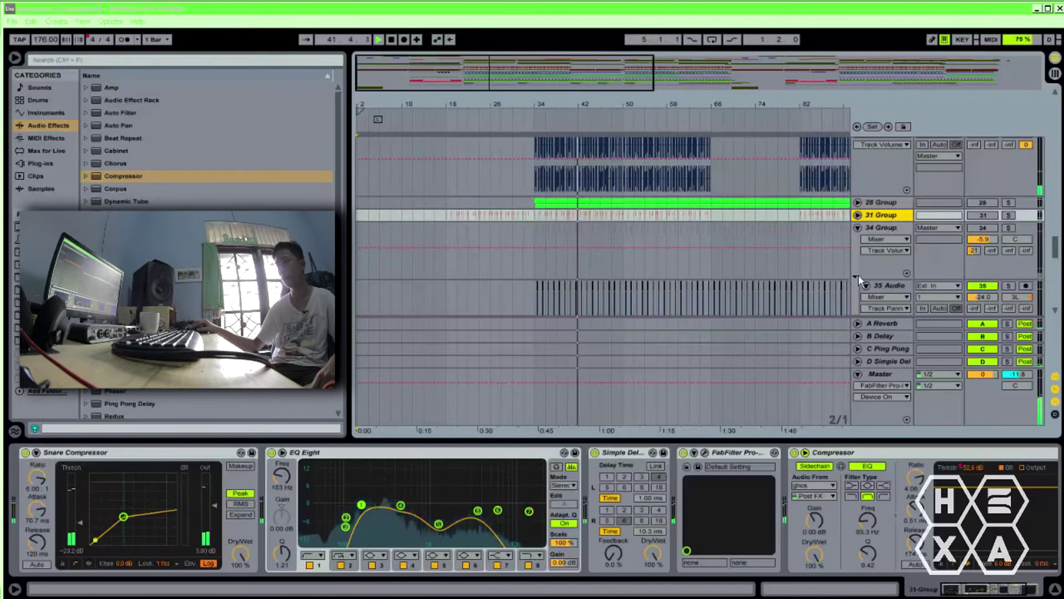
{"action": "scroll", "coordinate": [748, 260], "scroll_direction": "down", "scroll_amount": 6}
{"action": "scroll", "coordinate": [858, 240], "scroll_direction": "down", "scroll_amount": 8}
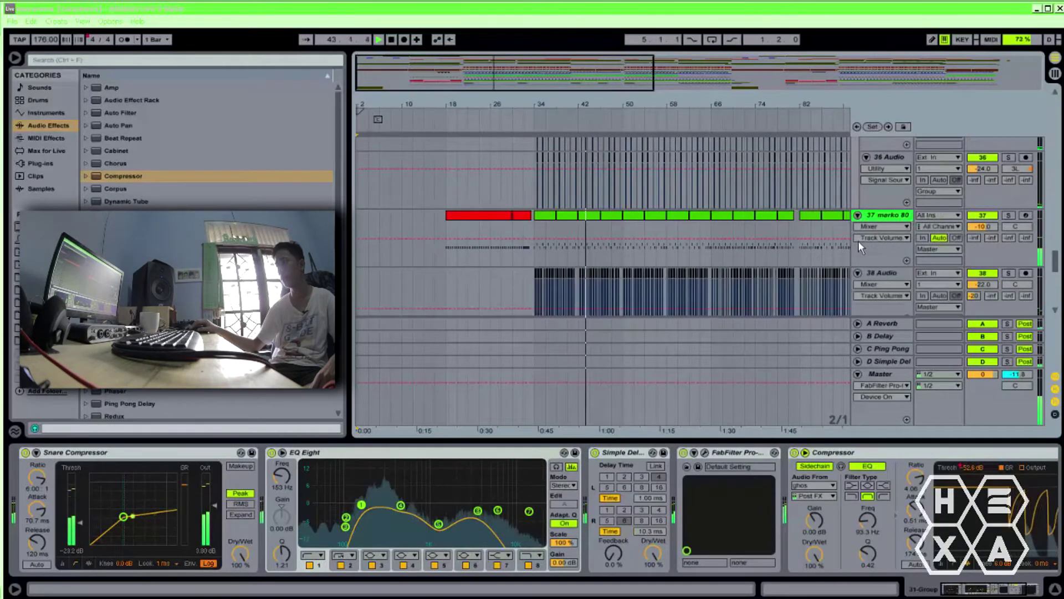
{"action": "scroll", "coordinate": [858, 240], "scroll_direction": "down", "scroll_amount": 5}
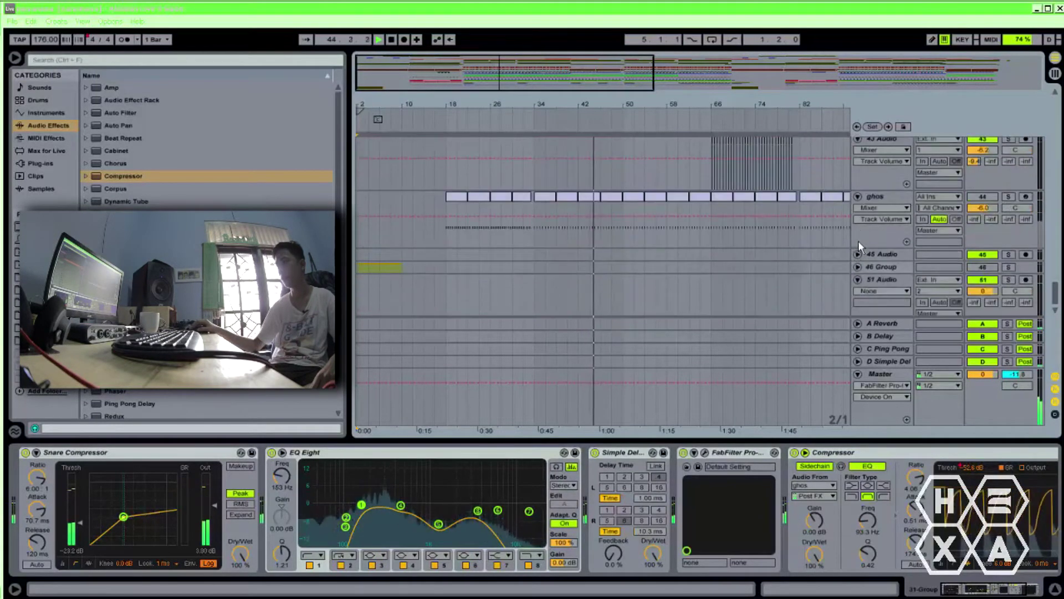
{"action": "scroll", "coordinate": [858, 240], "scroll_direction": "down", "scroll_amount": 2}
{"action": "scroll", "coordinate": [859, 241], "scroll_direction": "up", "scroll_amount": 3}
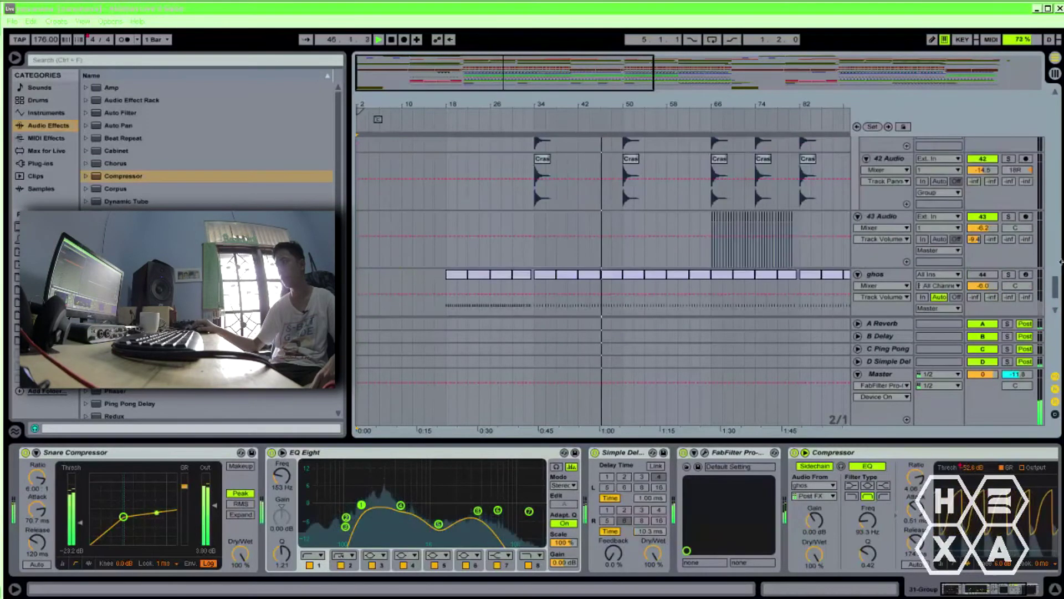
Review the instrument tracks from 7 Massive to 13 CS-80V2 while the song plays.
{"action": "left_click_drag", "start_coordinate": [1055, 282], "coordinate": [1053, 137]}
{"action": "scroll", "coordinate": [702, 192], "scroll_direction": "up", "scroll_amount": 2}
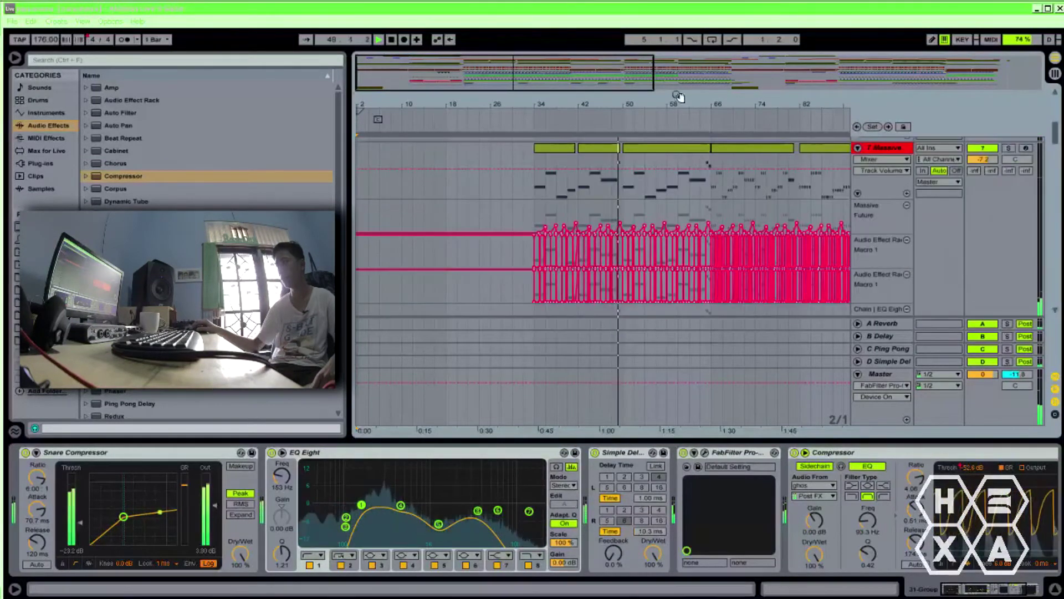
{"action": "scroll", "coordinate": [721, 161], "scroll_direction": "up", "scroll_amount": 3}
{"action": "scroll", "coordinate": [734, 211], "scroll_direction": "down", "scroll_amount": 1}
{"action": "scroll", "coordinate": [734, 213], "scroll_direction": "down", "scroll_amount": 6}
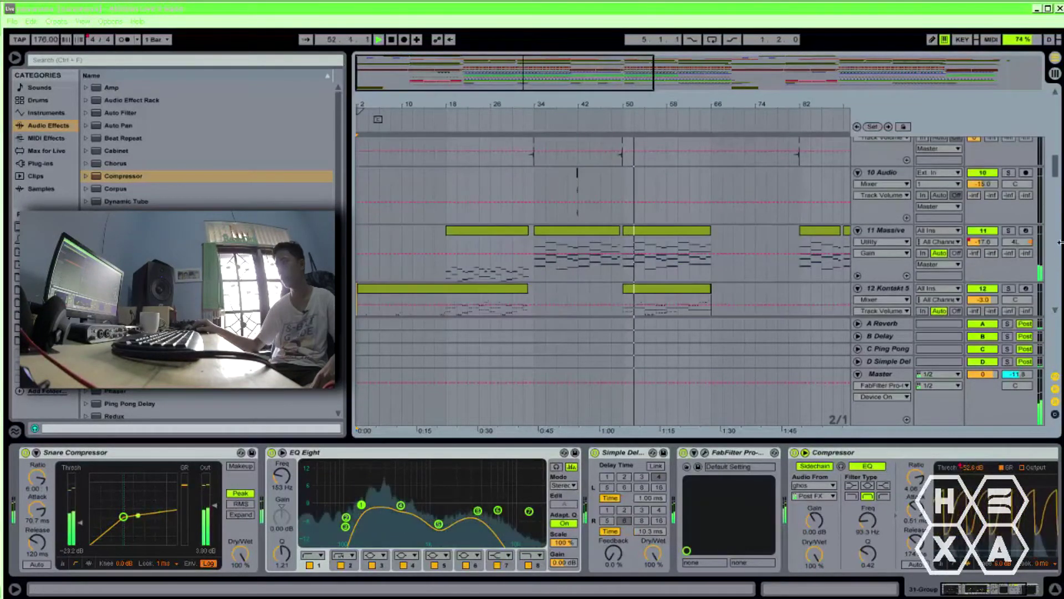
{"action": "scroll", "coordinate": [1056, 183], "scroll_direction": "down", "scroll_amount": 3}
{"action": "scroll", "coordinate": [1057, 183], "scroll_direction": "down", "scroll_amount": 1}
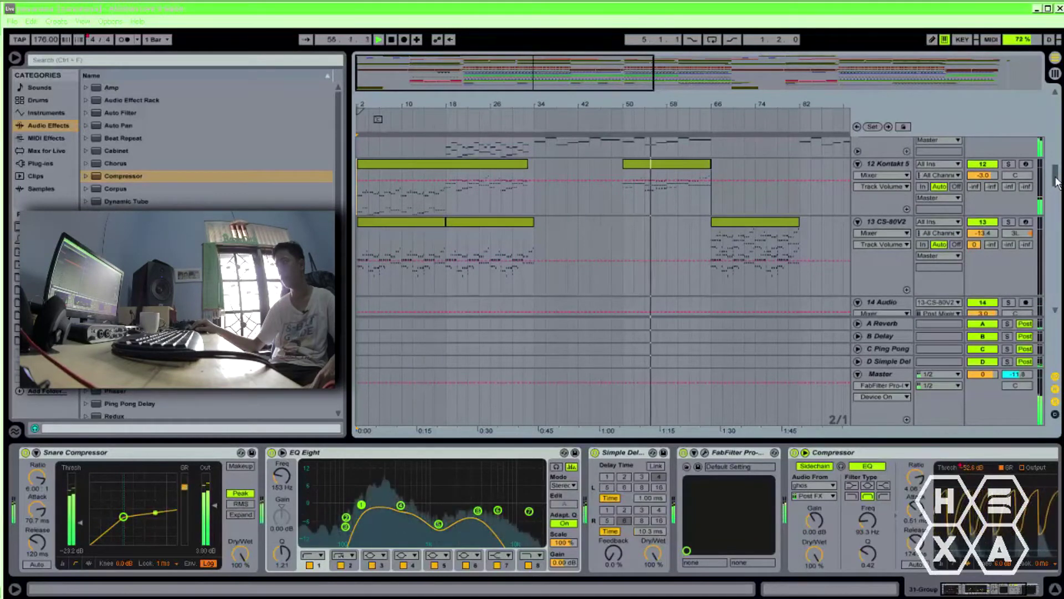
{"action": "scroll", "coordinate": [961, 226], "scroll_direction": "down", "scroll_amount": 1}
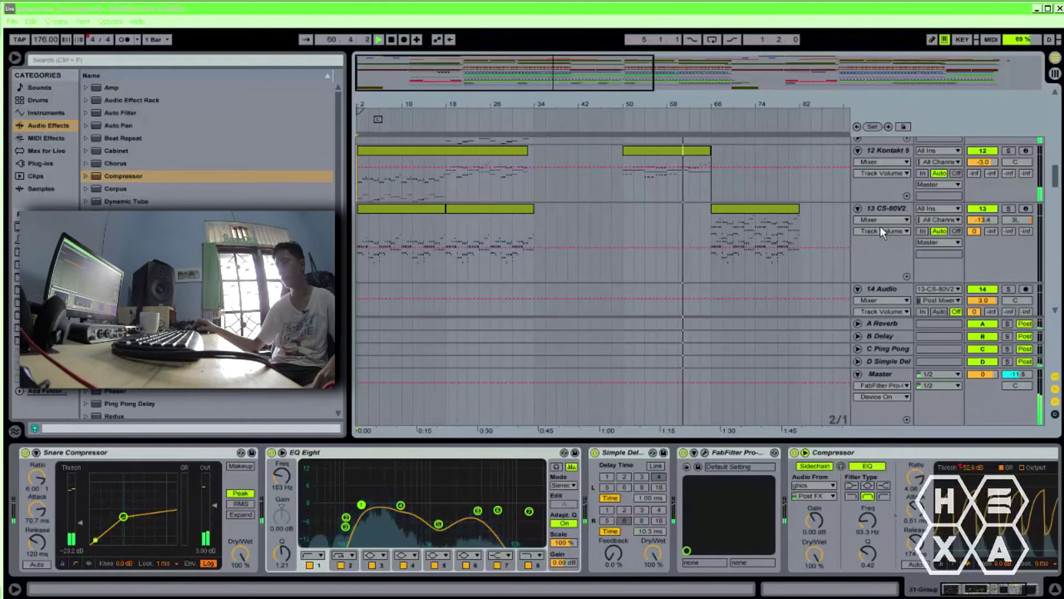
Follow the playback on the 13 CS-80V2 track into the section after bar 66, and stop it there.
{"action": "scroll", "coordinate": [881, 226], "scroll_direction": "up", "scroll_amount": 3}
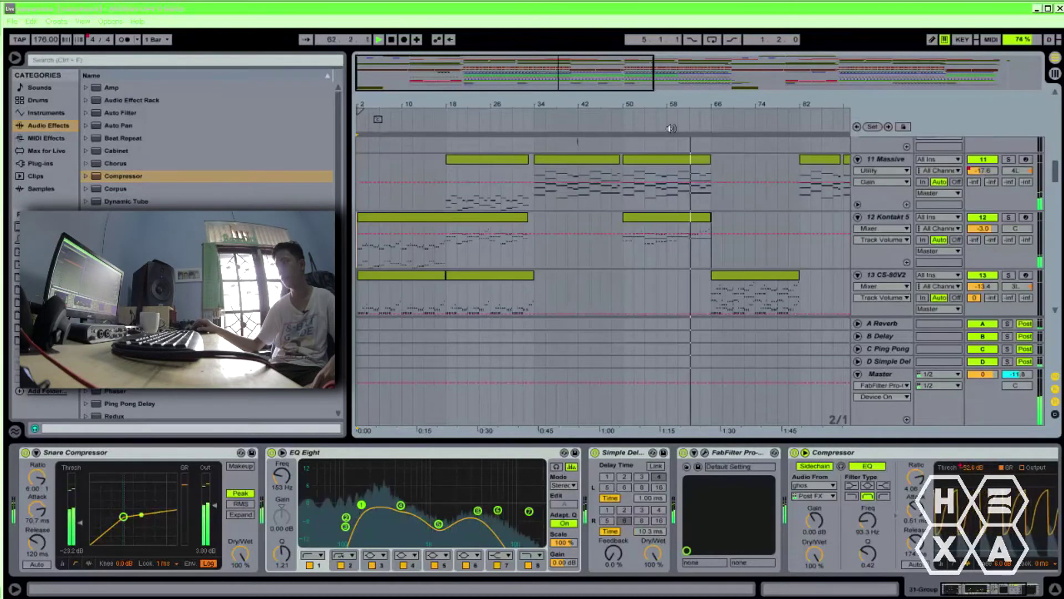
{"action": "scroll", "coordinate": [738, 180], "scroll_direction": "down", "scroll_amount": 3}
{"action": "left_click", "coordinate": [756, 115]}
{"action": "mouse_move", "coordinate": [752, 115]}
{"action": "left_mouse_down"}
{"action": "mouse_move", "coordinate": [758, 107]}
{"action": "mouse_move", "coordinate": [734, 104]}
{"action": "mouse_move", "coordinate": [759, 107]}
{"action": "left_mouse_up"}
{"action": "left_click_drag", "start_coordinate": [571, 105], "coordinate": [568, 99]}
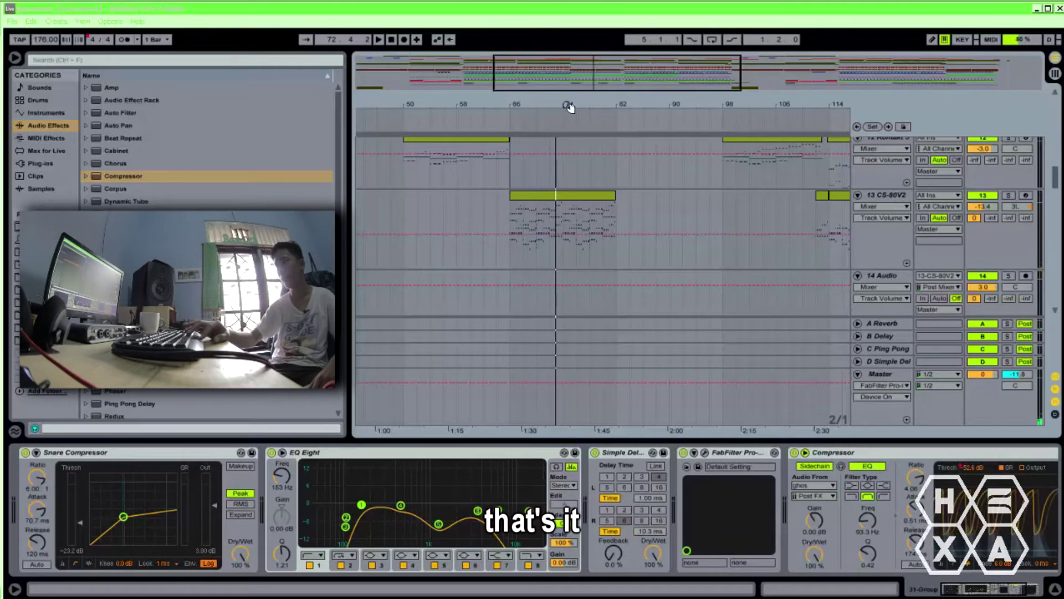
Solo the 20 Group vocal tracks and play them from the start of the song.
{"action": "left_click_drag", "start_coordinate": [1059, 183], "coordinate": [1060, 218]}
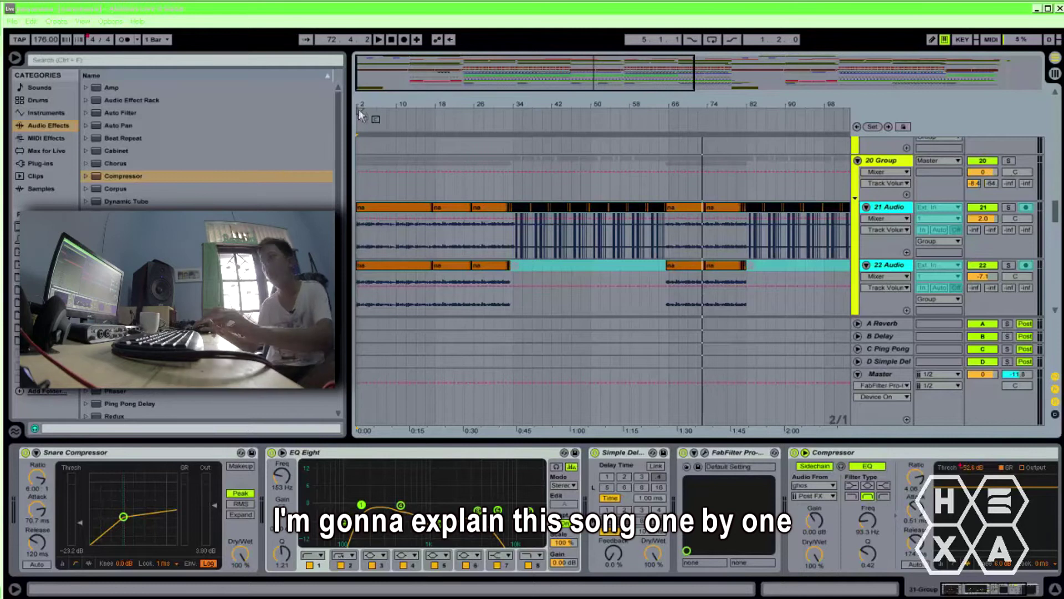
{"action": "left_click_drag", "start_coordinate": [364, 106], "coordinate": [367, 136]}
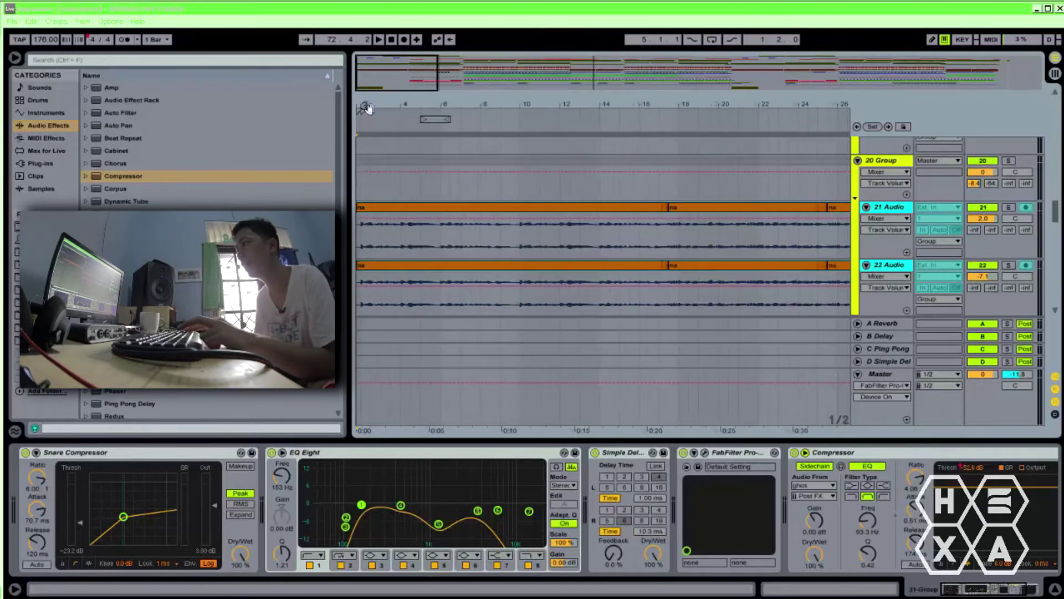
{"action": "left_click", "coordinate": [363, 209]}
{"action": "left_click", "coordinate": [1009, 160]}
{"action": "key", "text": "space"}
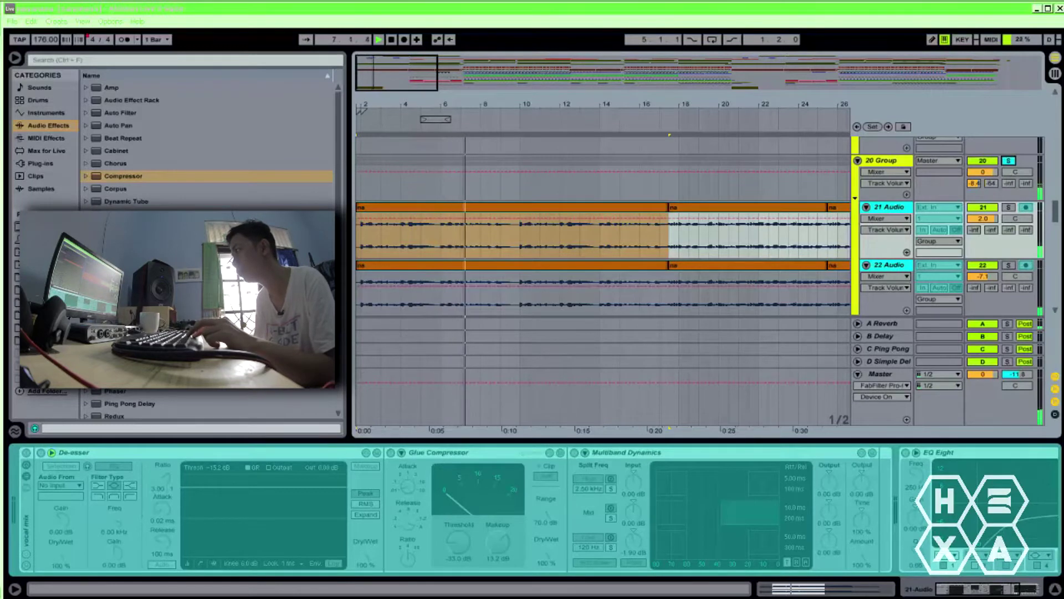
{"action": "left_click_drag", "start_coordinate": [645, 114], "coordinate": [648, 106]}
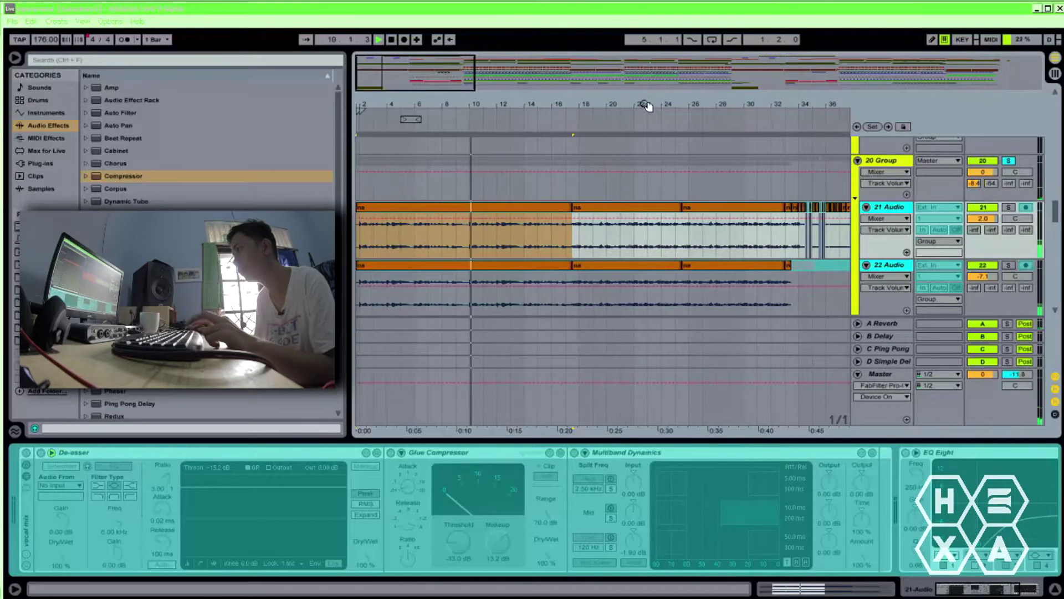
Solo 21 Audio alone and view the effect chains of 20 Group and 21 Audio.
{"action": "left_click", "coordinate": [1007, 208]}
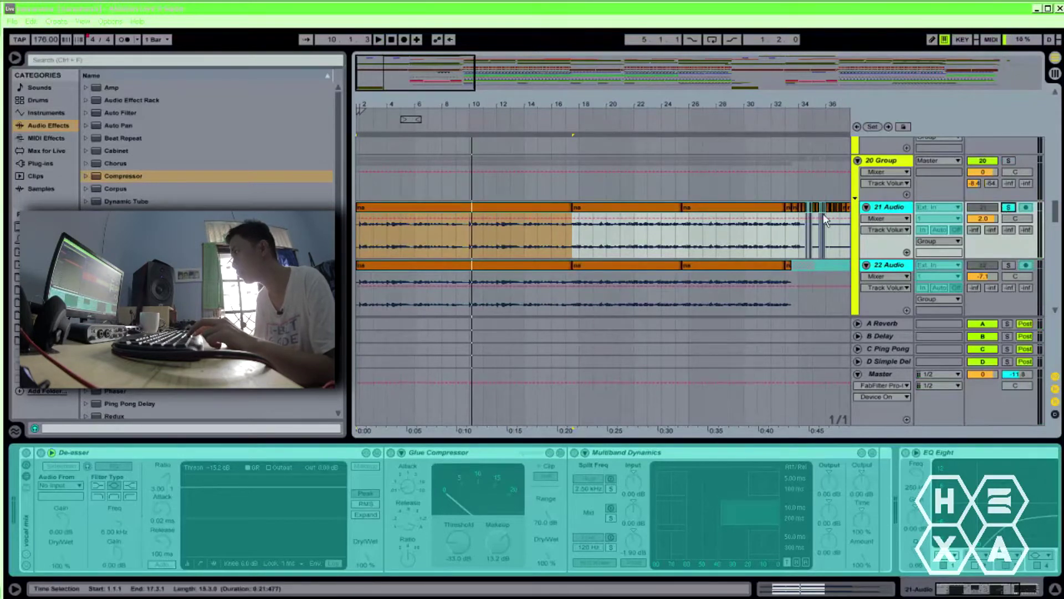
{"action": "left_click", "coordinate": [874, 164]}
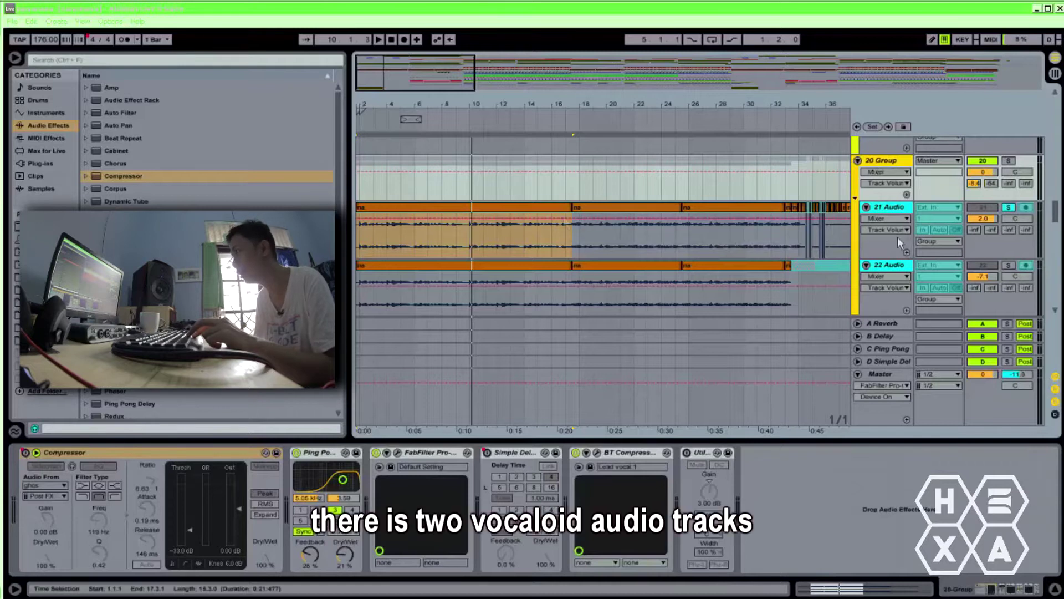
{"action": "left_click", "coordinate": [887, 219]}
Solo the 22 Audio vocal track and listen to it from about bar 10.
{"action": "left_click", "coordinate": [887, 271]}
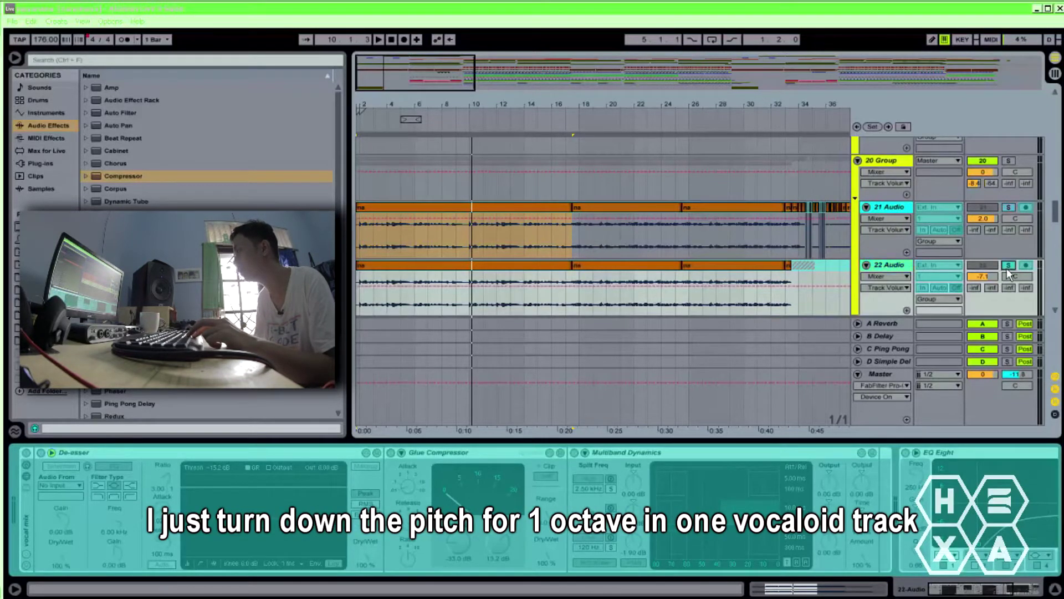
{"action": "key", "text": "ctrl+d"}
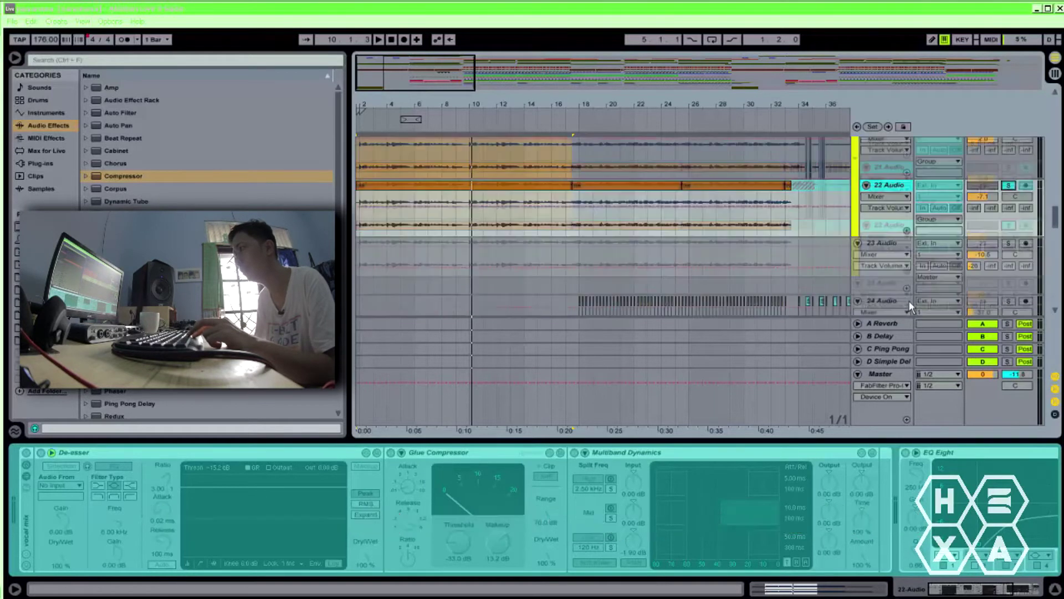
{"action": "left_click", "coordinate": [473, 243]}
{"action": "key", "text": "space"}
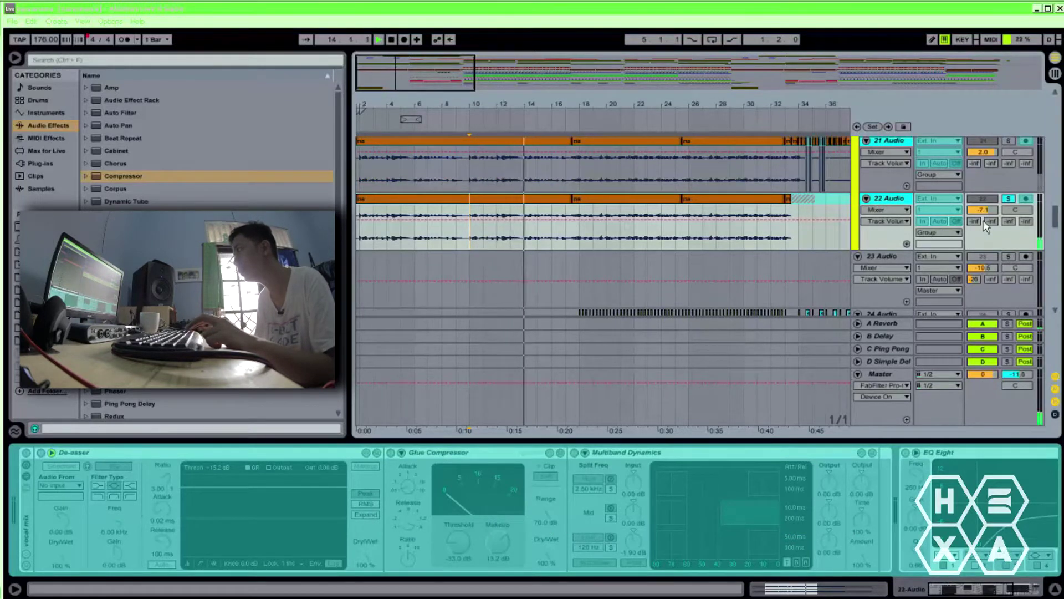
{"action": "key", "text": "space"}
Open the first clip of 22 Audio to check its Transpose setting.
{"action": "left_click", "coordinate": [544, 200]}
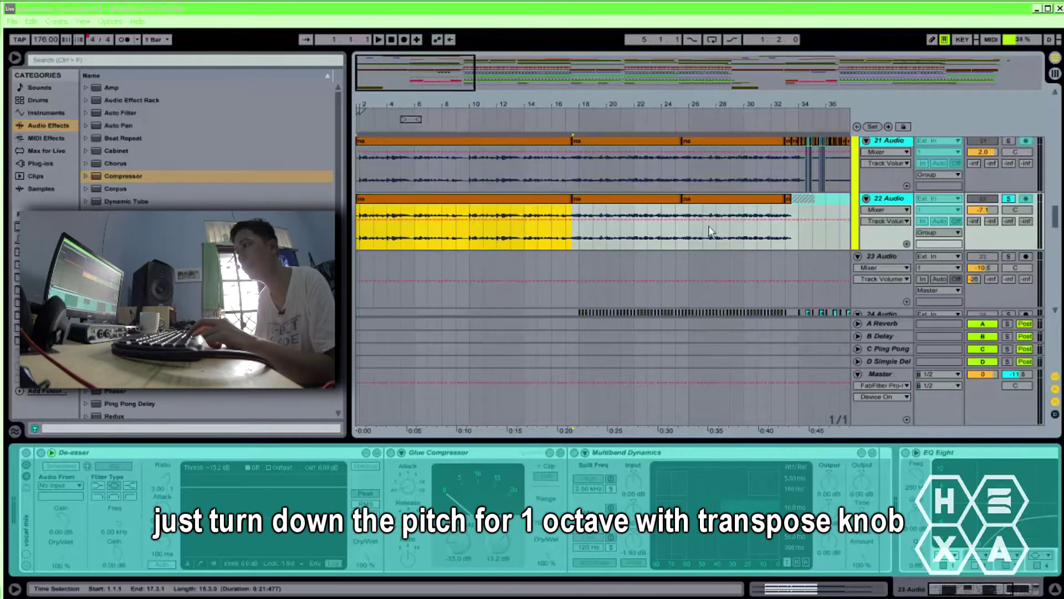
{"action": "double_click", "coordinate": [506, 198]}
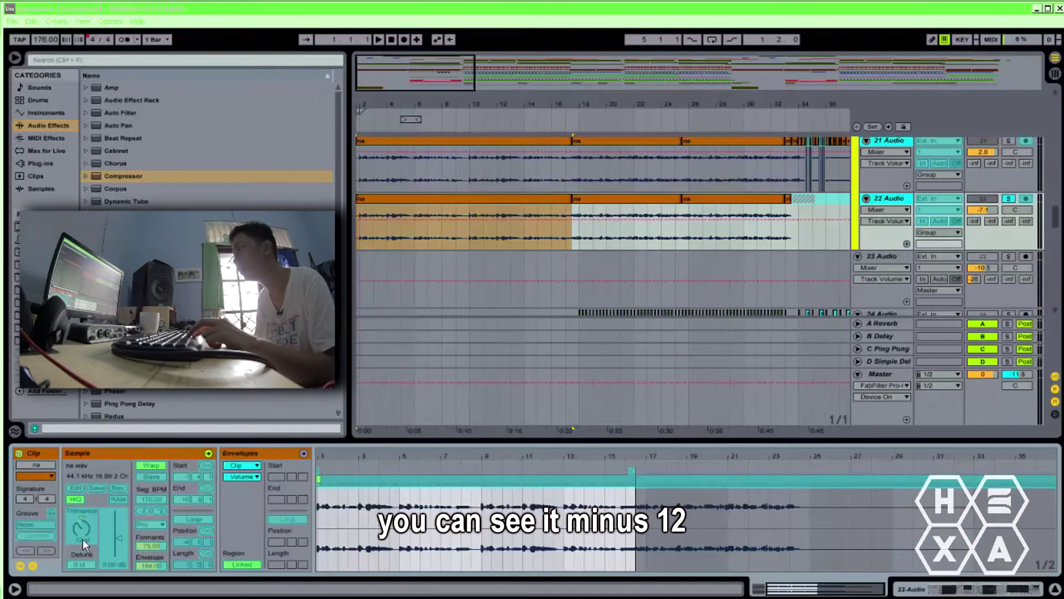
{"action": "scroll", "coordinate": [877, 261], "scroll_direction": "up", "scroll_amount": 1}
Play the vocals from the song's start, switching the solo from 22 Audio to 21 Audio for comparison.
{"action": "left_click", "coordinate": [877, 264]}
{"action": "left_click", "coordinate": [1009, 207]}
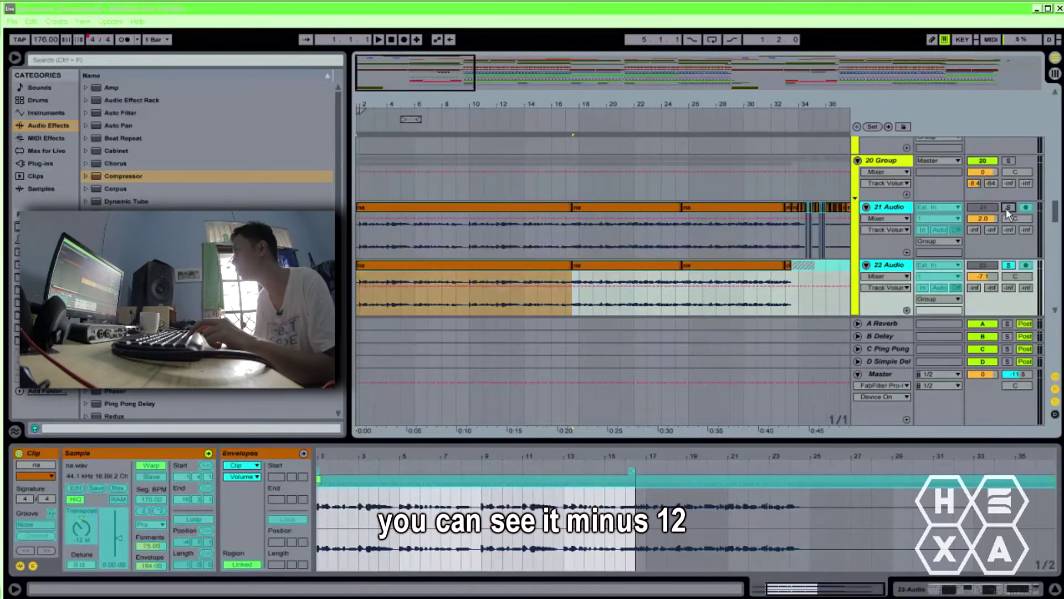
{"action": "key", "text": "space"}
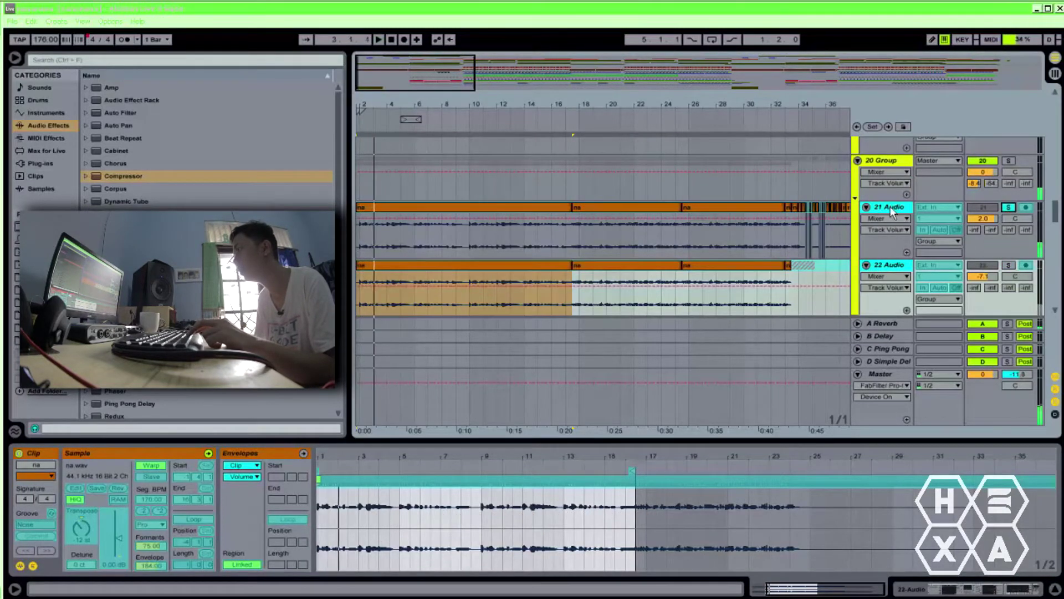
Show the effect chain of 21 Audio and examine it from the De-esser to the EQ Eight.
{"action": "left_click", "coordinate": [890, 206]}
{"action": "mouse_move", "coordinate": [969, 587]}
{"action": "left_mouse_down"}
{"action": "mouse_move", "coordinate": [987, 588]}
{"action": "mouse_move", "coordinate": [968, 588]}
{"action": "left_mouse_up"}
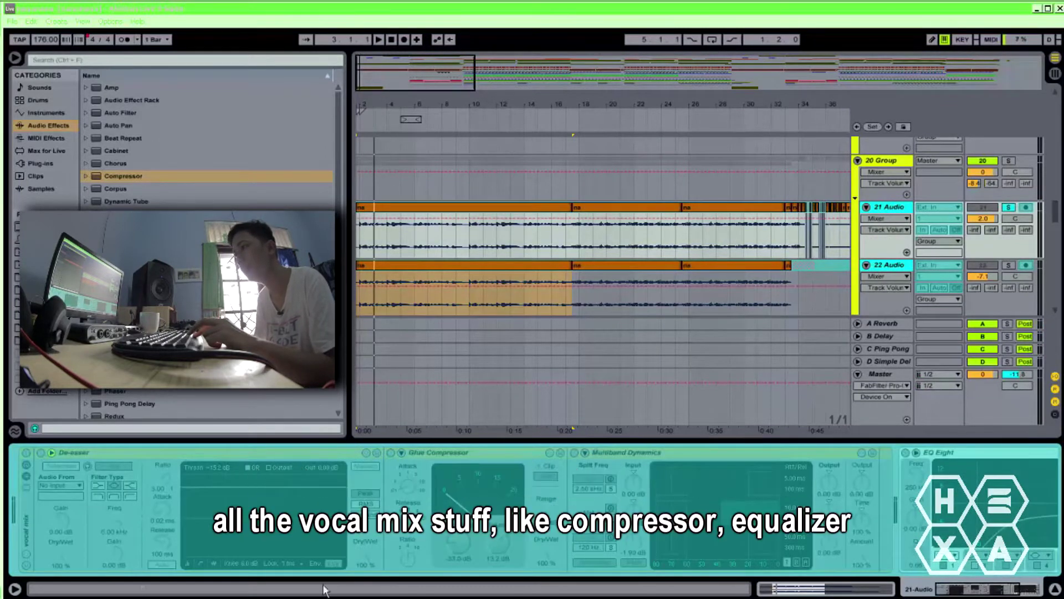
{"action": "left_click_drag", "start_coordinate": [967, 592], "coordinate": [984, 590]}
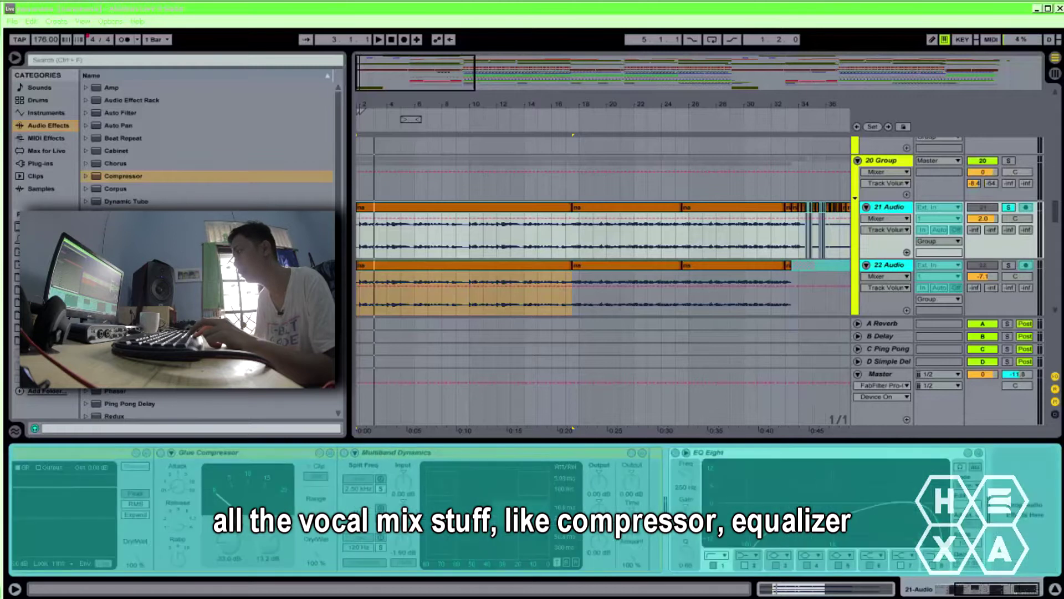
Show the effects of 20 Group, briefly view its FabFilter Pro-Q 2 window, and open the BT Compressor plug-in window.
{"action": "left_click", "coordinate": [899, 163]}
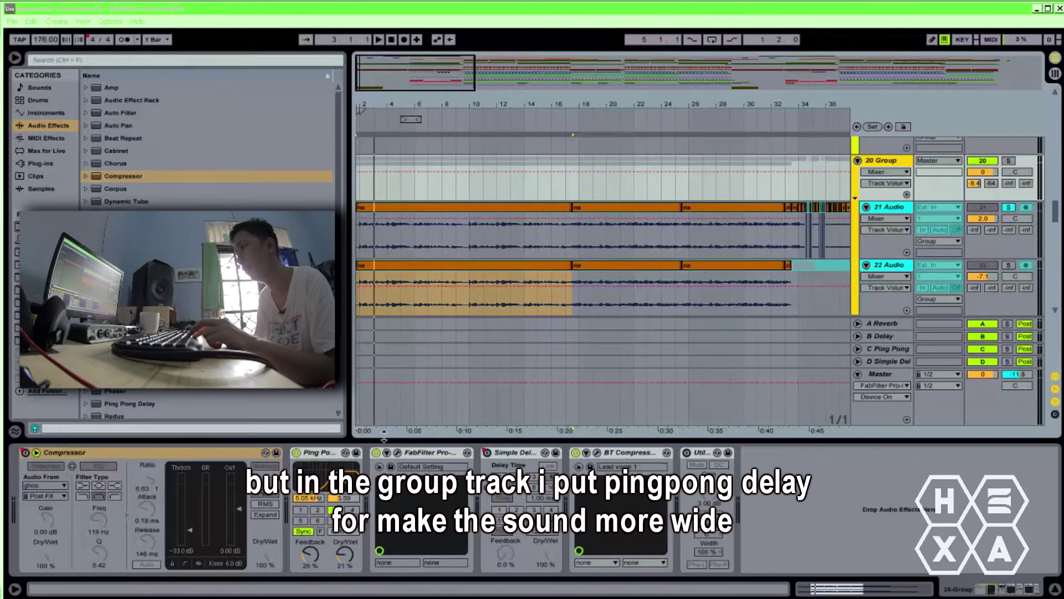
{"action": "left_click", "coordinate": [397, 453]}
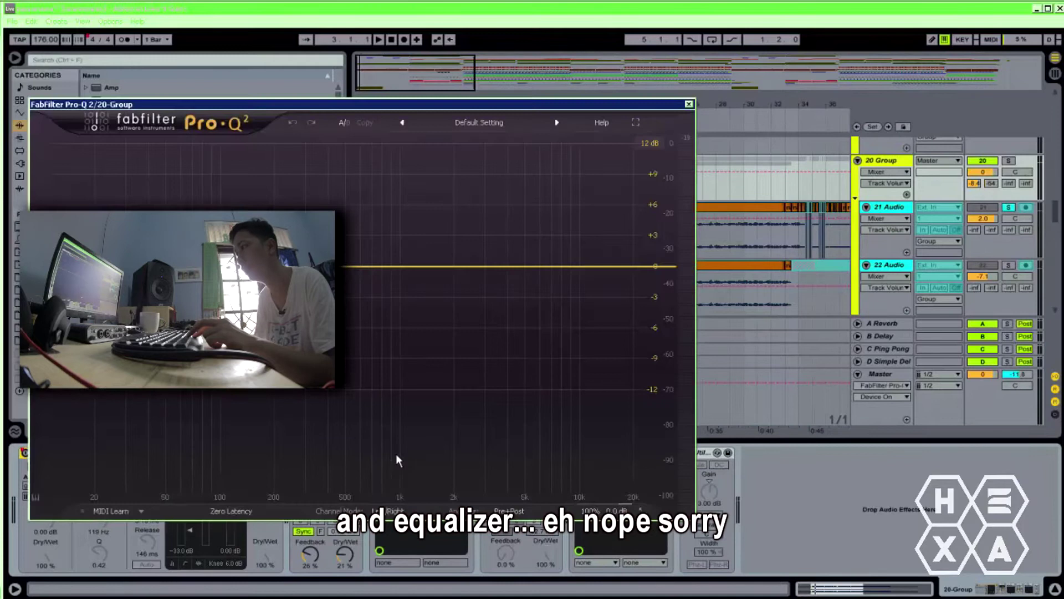
{"action": "left_click", "coordinate": [689, 104]}
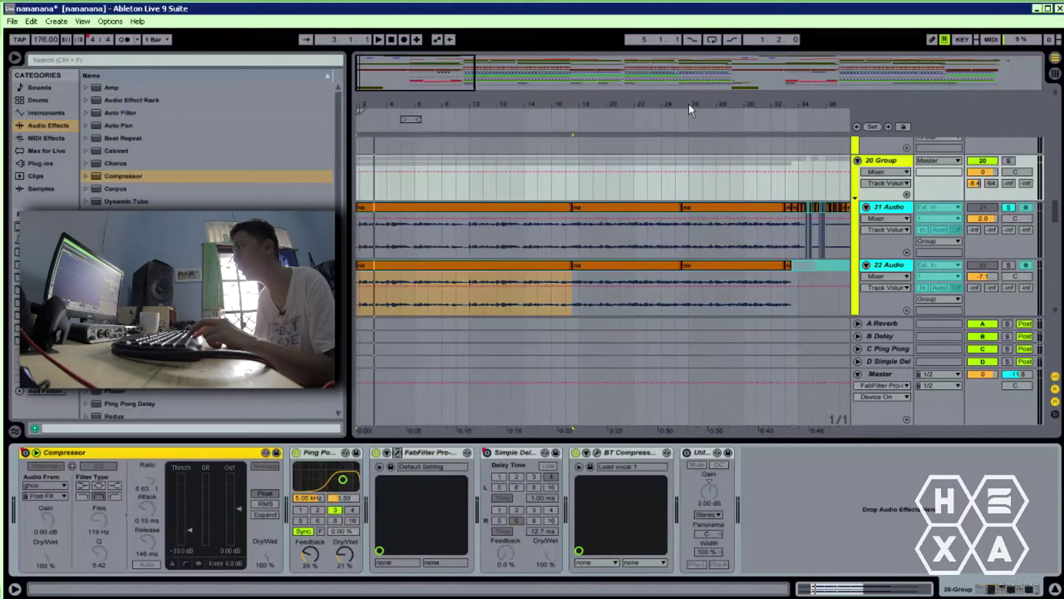
{"action": "left_click", "coordinate": [598, 453]}
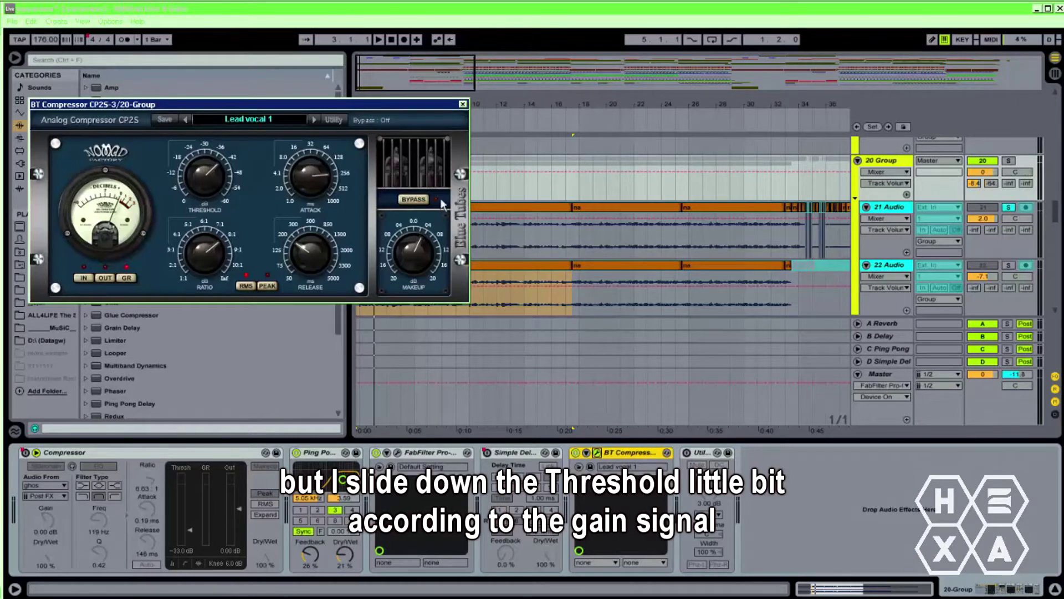
Close the BT Compressor window, play the soloed 21 Audio vocal briefly, and turn off its solo.
{"action": "left_click", "coordinate": [463, 105]}
{"action": "key", "text": "space"}
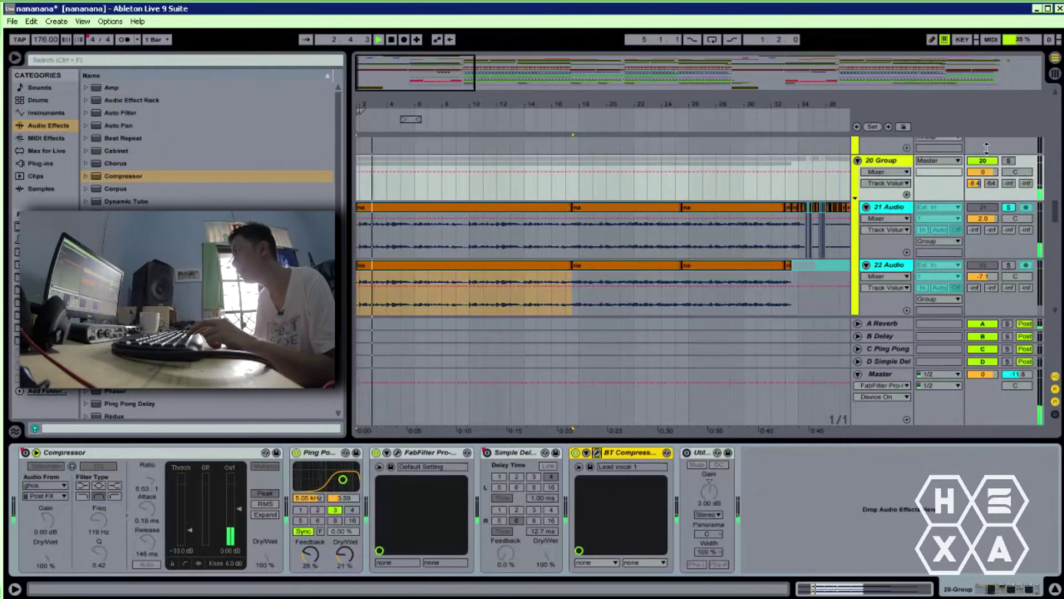
{"action": "key", "text": "space"}
{"action": "left_click", "coordinate": [1008, 209]}
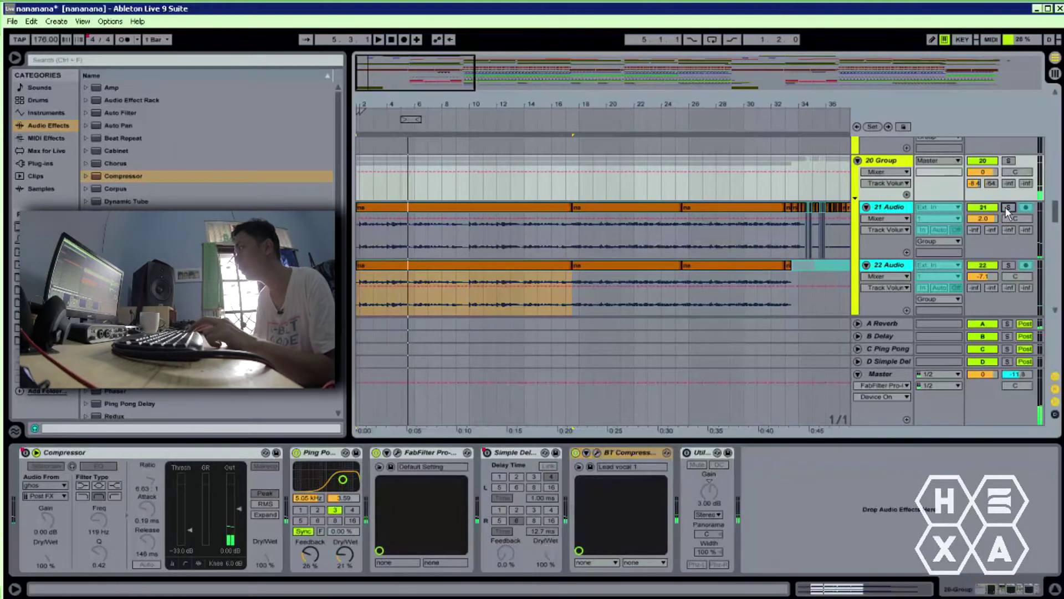
Play the vocal chops of the first drop from bar 34 with 20 Group soloed.
{"action": "left_click_drag", "start_coordinate": [583, 106], "coordinate": [580, 84]}
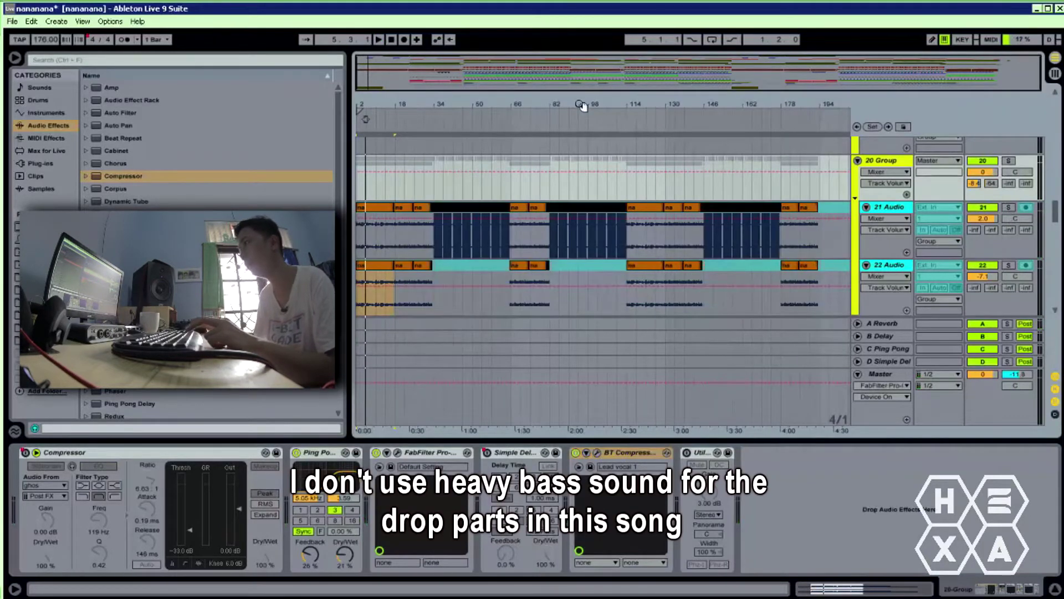
{"action": "left_click", "coordinate": [429, 192]}
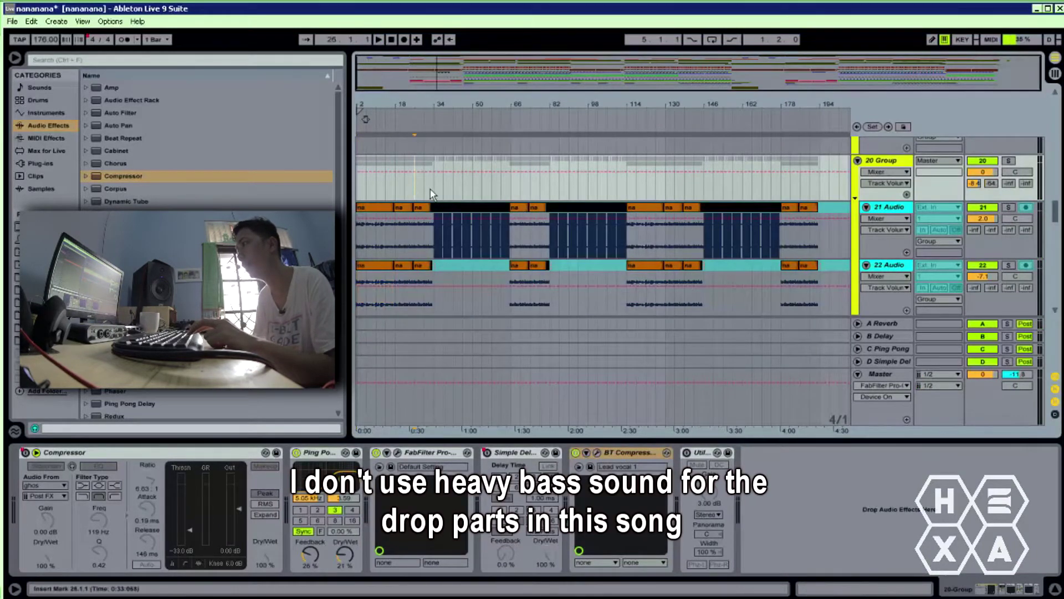
{"action": "left_click_drag", "start_coordinate": [432, 104], "coordinate": [470, 100]}
{"action": "left_click", "coordinate": [572, 198]}
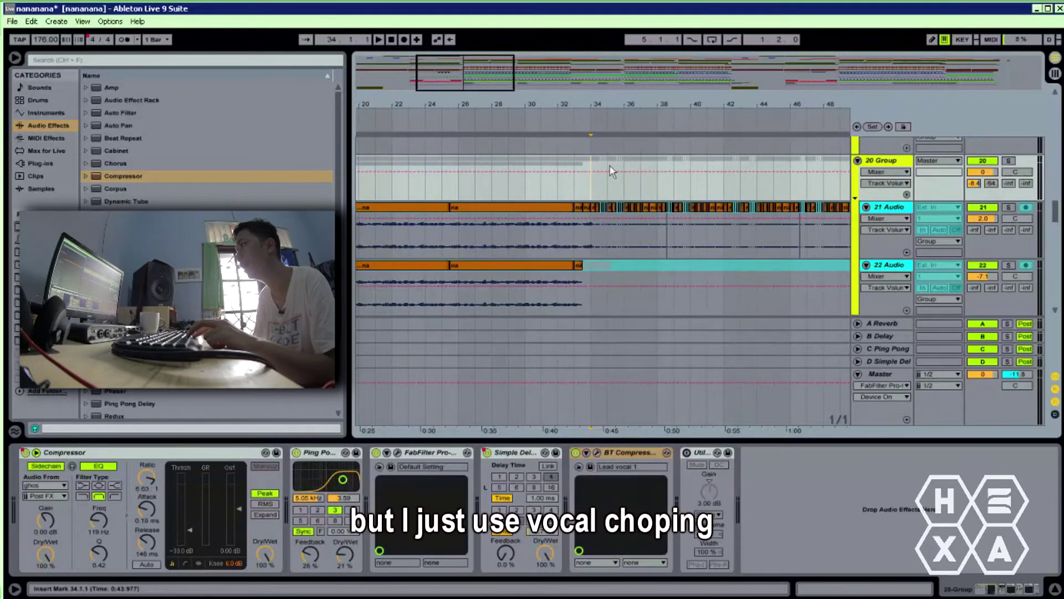
{"action": "left_click_drag", "start_coordinate": [577, 111], "coordinate": [570, 103]}
{"action": "left_click", "coordinate": [440, 233]}
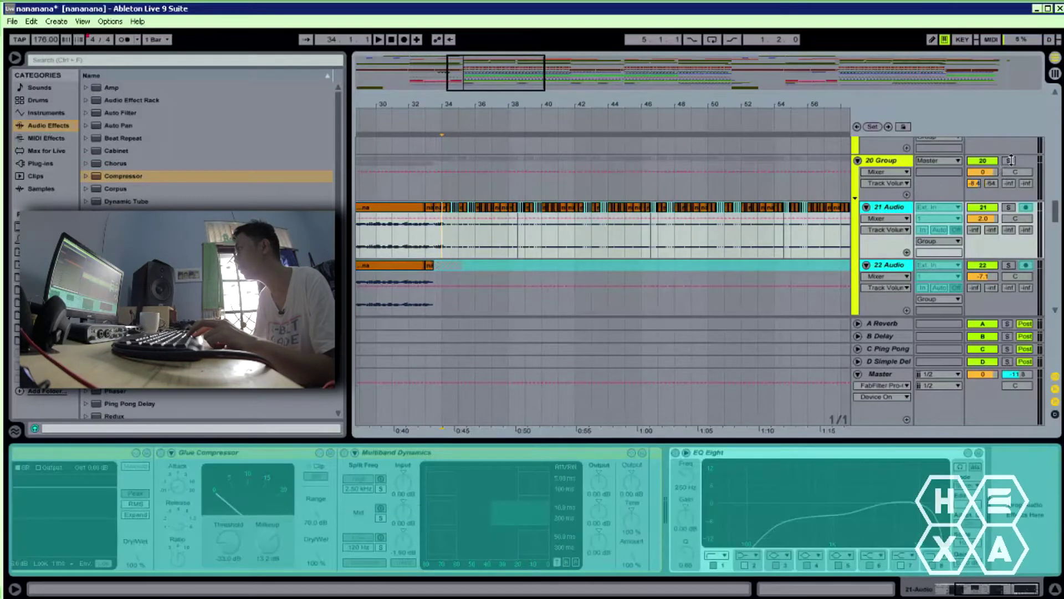
{"action": "key", "text": "space"}
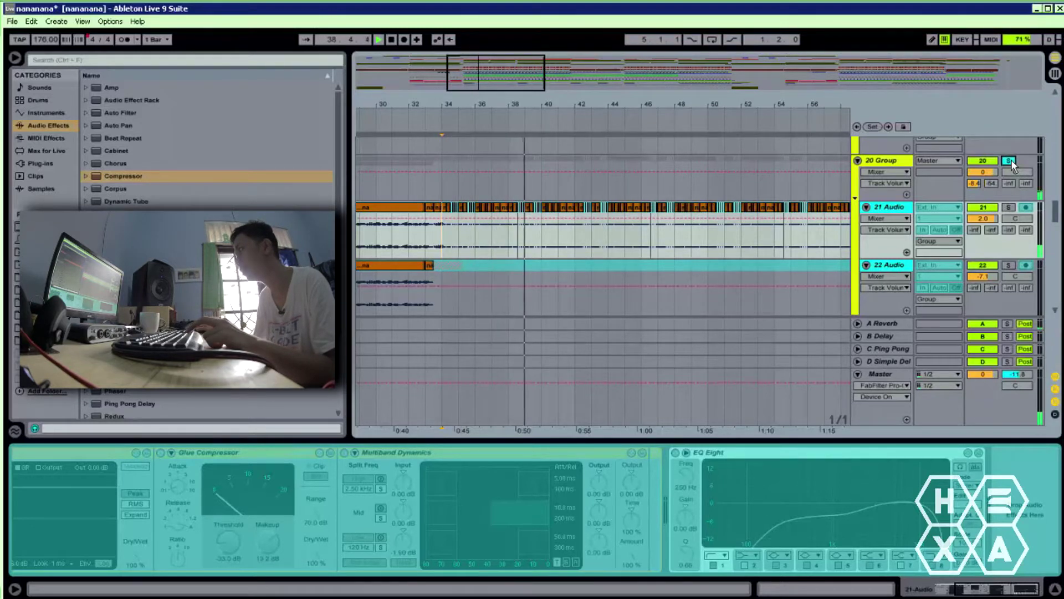
Select the first vocal chop of 21 Audio at bar 34 and play the lead-in to it from bar 33.
{"action": "key", "text": "plus"}
{"action": "key", "text": "plus"}
{"action": "key", "text": "plus"}
{"action": "left_click", "coordinate": [394, 210]}
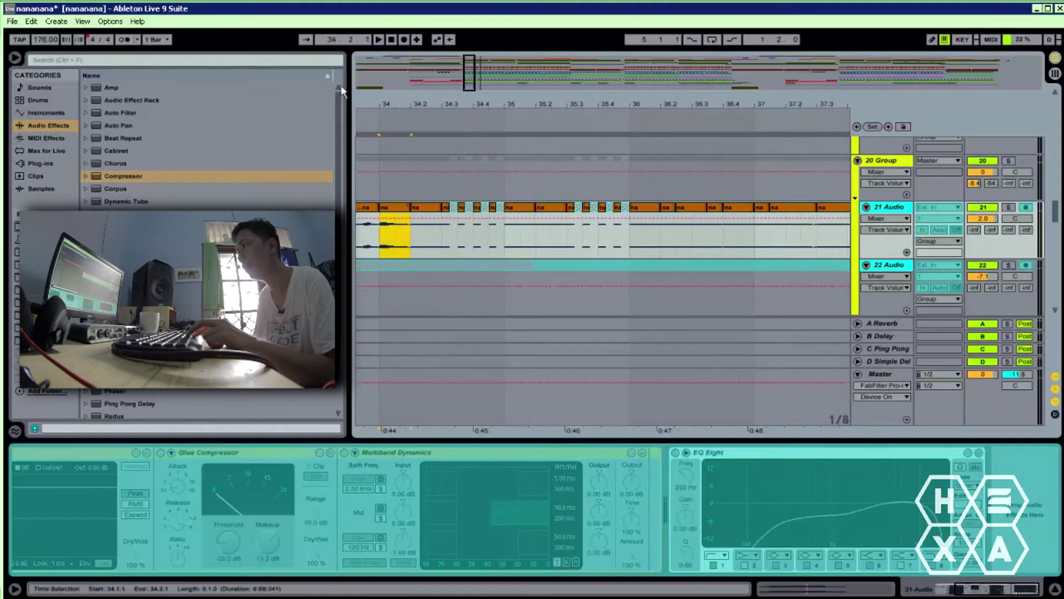
{"action": "left_click_drag", "start_coordinate": [372, 101], "coordinate": [586, 102]}
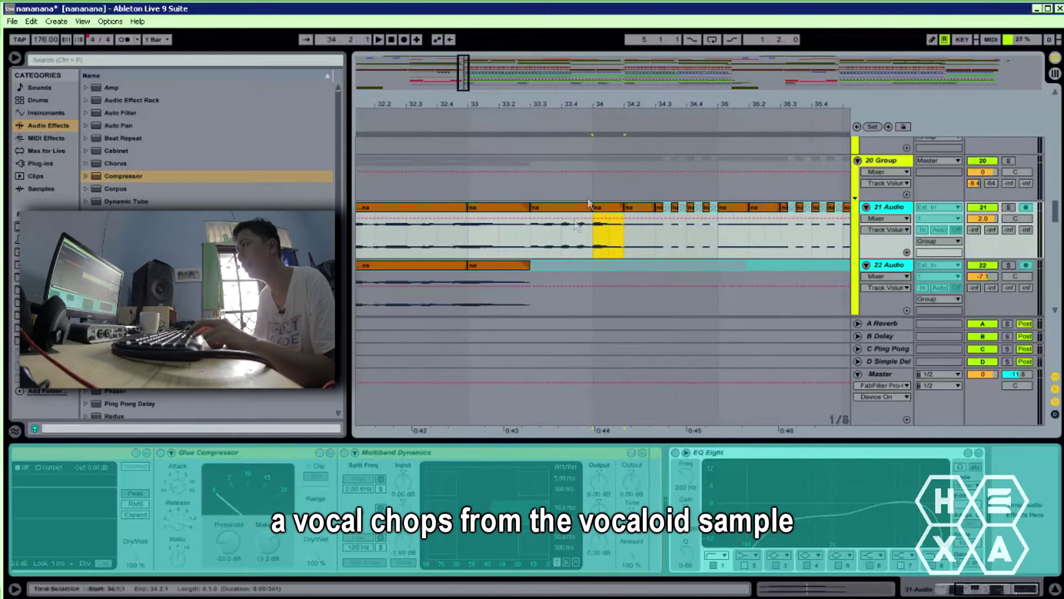
{"action": "left_click", "coordinate": [469, 244]}
{"action": "key", "text": "space"}
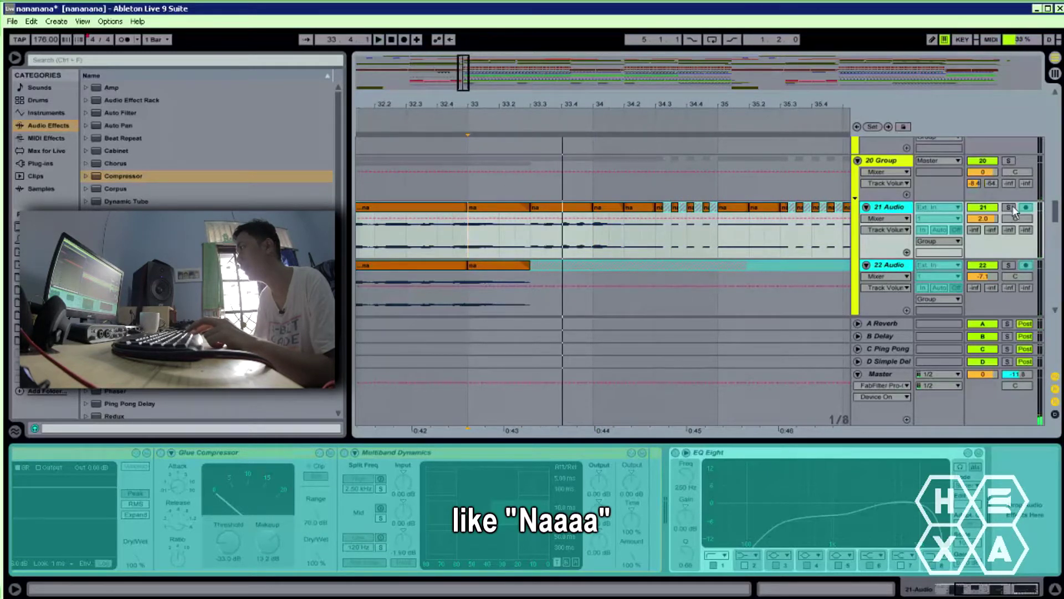
Replay the 21 Audio vocal from 32.4.3 into the chop at bar 34.
{"action": "left_click", "coordinate": [601, 210]}
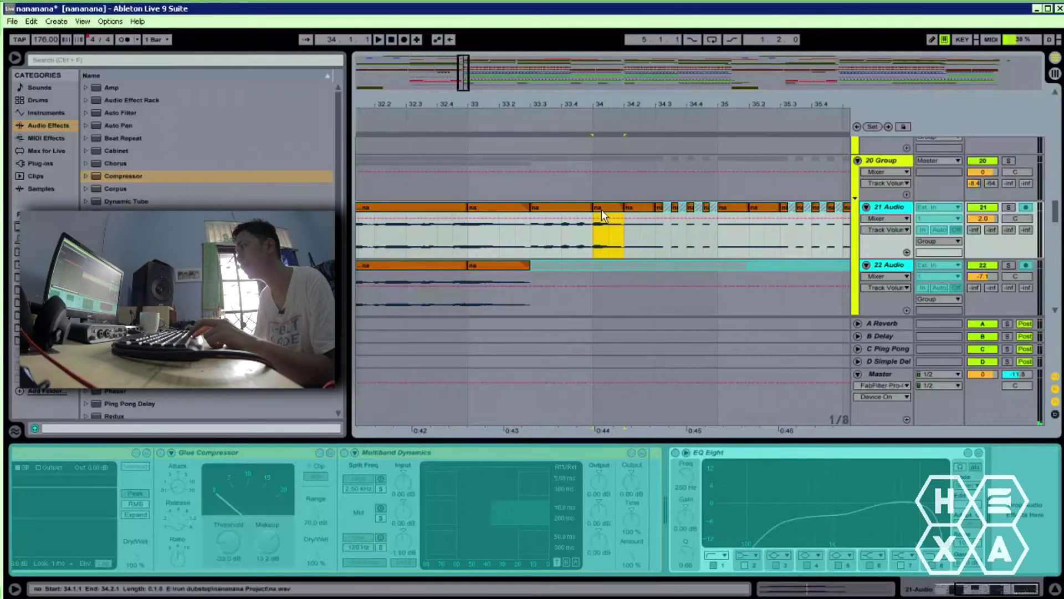
{"action": "left_click", "coordinate": [452, 246]}
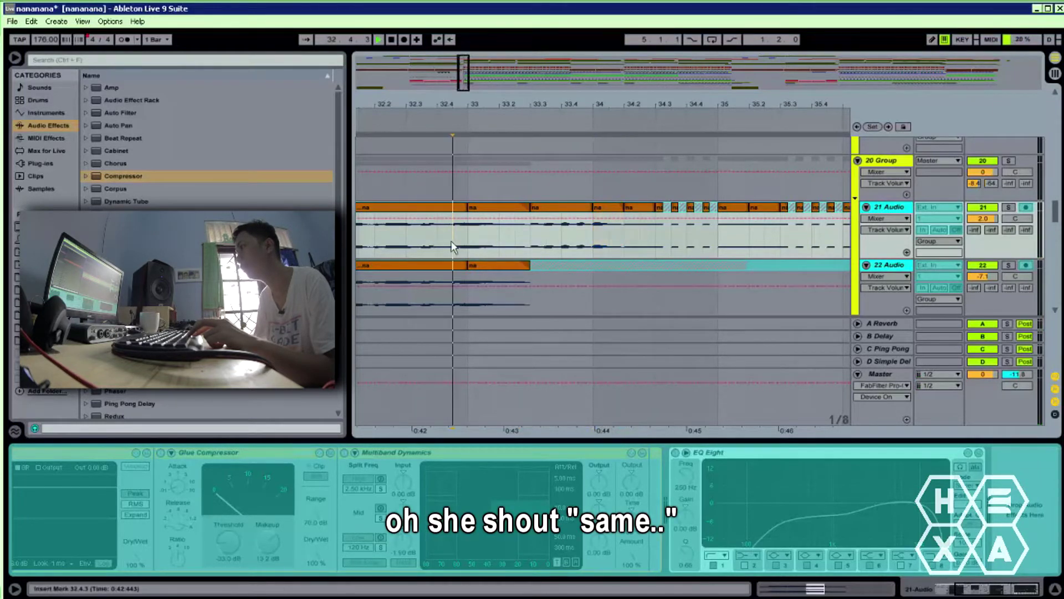
{"action": "key", "text": "space"}
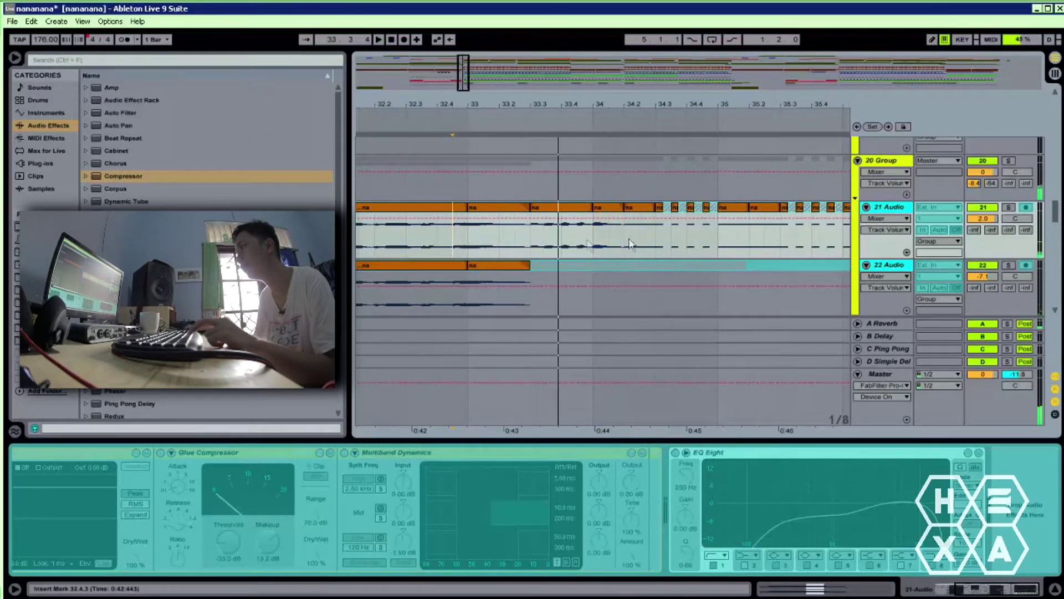
Solo 20 Group and play the chops starting with the clip at bar 34.
{"action": "left_click", "coordinate": [603, 216]}
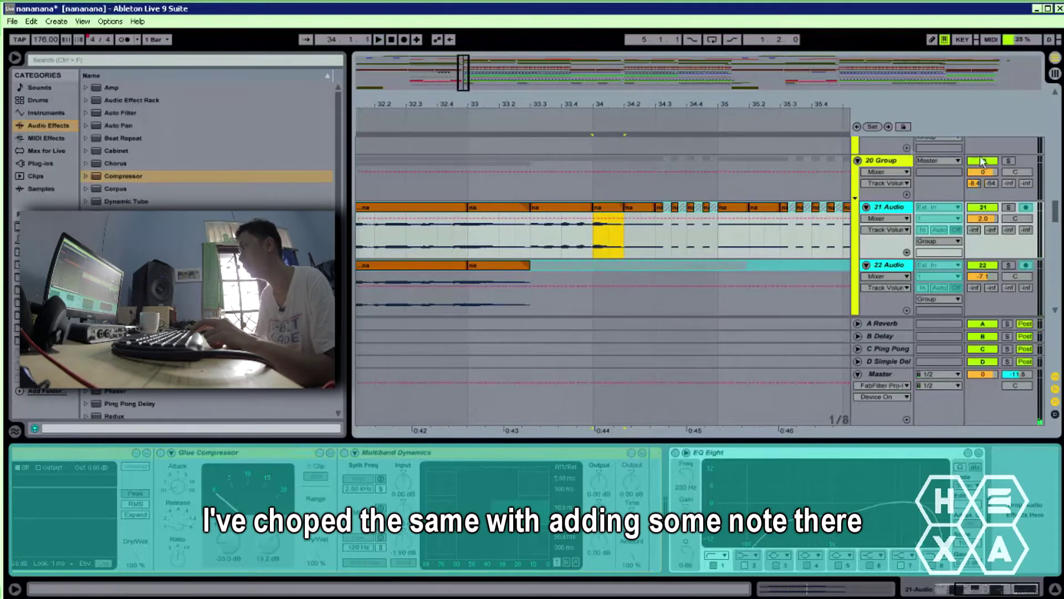
{"action": "left_click", "coordinate": [1010, 161]}
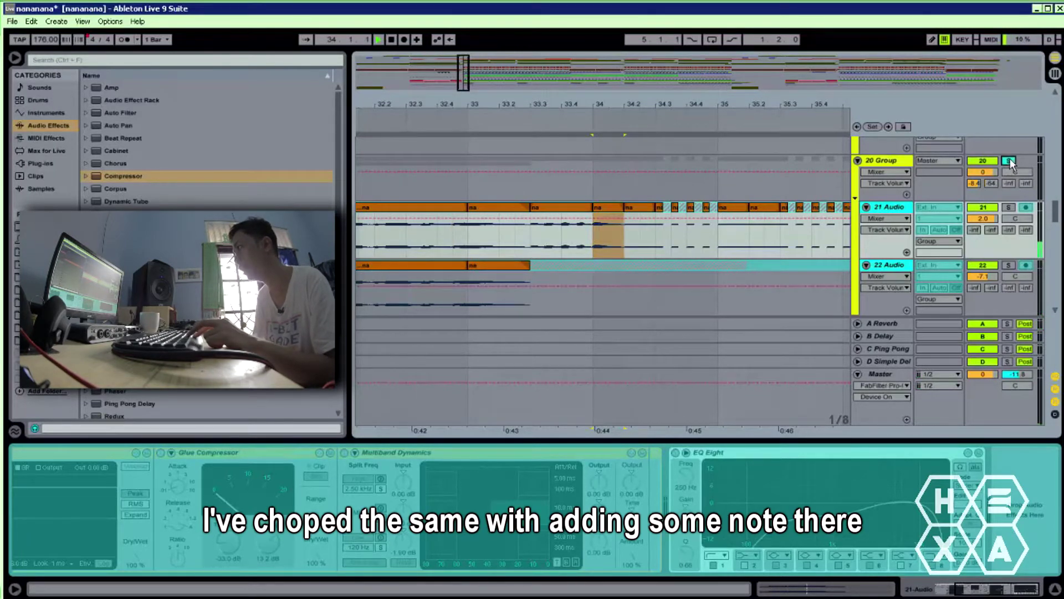
{"action": "left_click", "coordinate": [656, 105]}
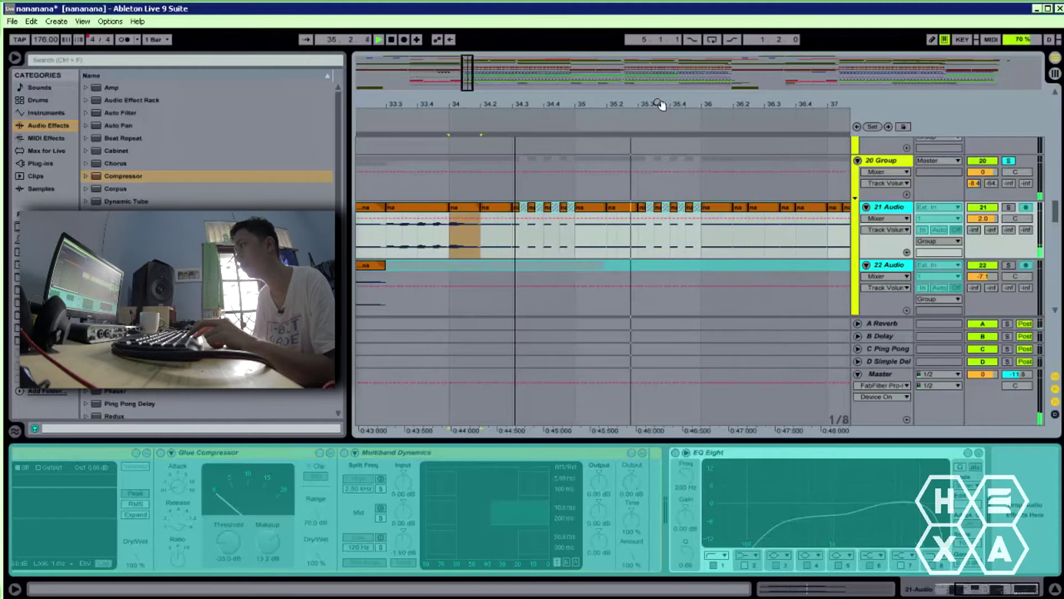
{"action": "key", "text": "space"}
Open the 21 Audio chop at 35.2 to show its Transpose envelope and play it.
{"action": "left_click", "coordinate": [628, 216]}
{"action": "double_click", "coordinate": [628, 214]}
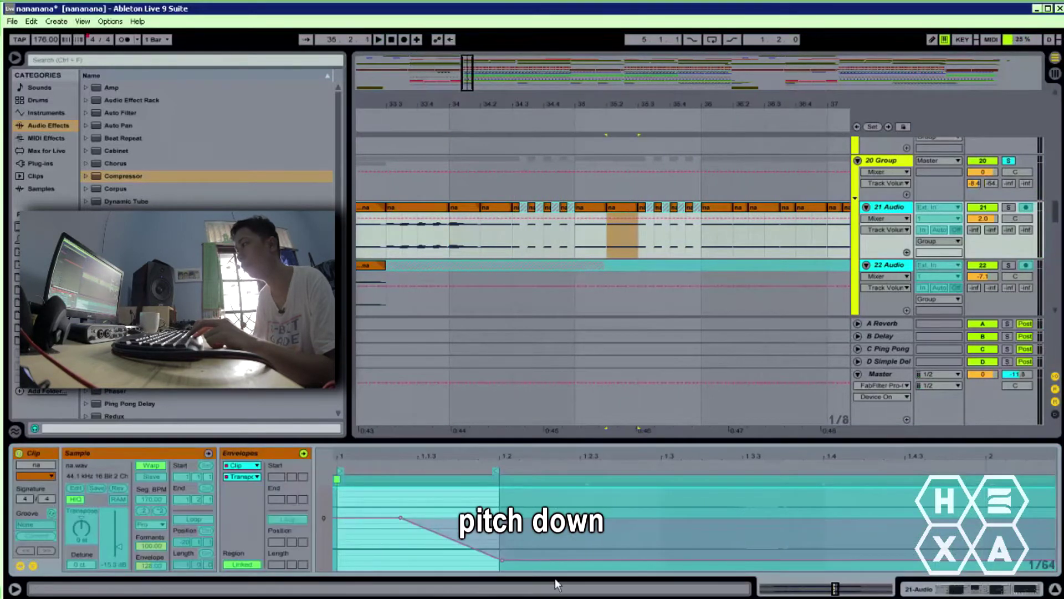
{"action": "key", "text": "space"}
{"action": "key", "text": "space"}
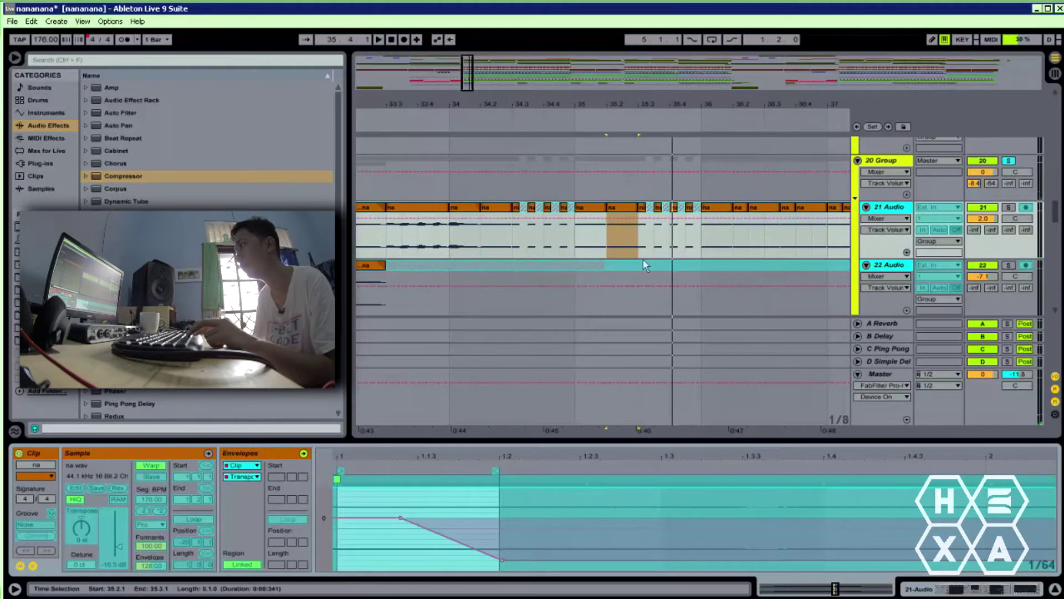
Play the chopped vocal of 21 Audio again from the start of the first drop.
{"action": "mouse_move", "coordinate": [698, 103]}
{"action": "left_mouse_down"}
{"action": "mouse_move", "coordinate": [697, 42]}
{"action": "mouse_move", "coordinate": [701, 105]}
{"action": "left_mouse_up"}
{"action": "left_click", "coordinate": [525, 242]}
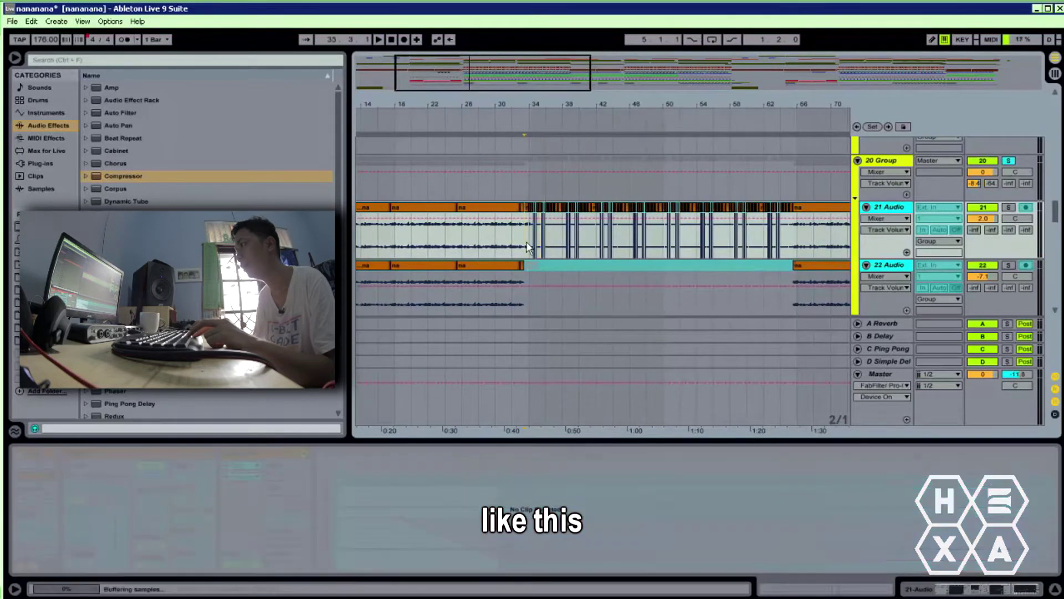
{"action": "key", "text": "space"}
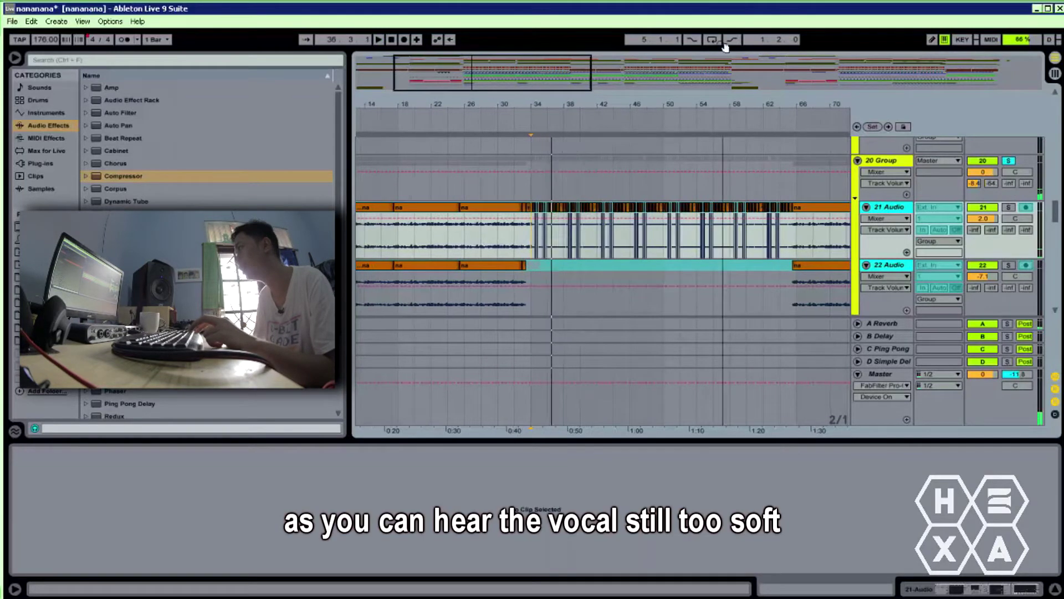
Find the additional vocal layers in 16 Group, show the group's effects, and play it soloed from bar 34.
{"action": "double_click", "coordinate": [720, 66]}
{"action": "scroll", "coordinate": [414, 221], "scroll_direction": "up", "scroll_amount": 6}
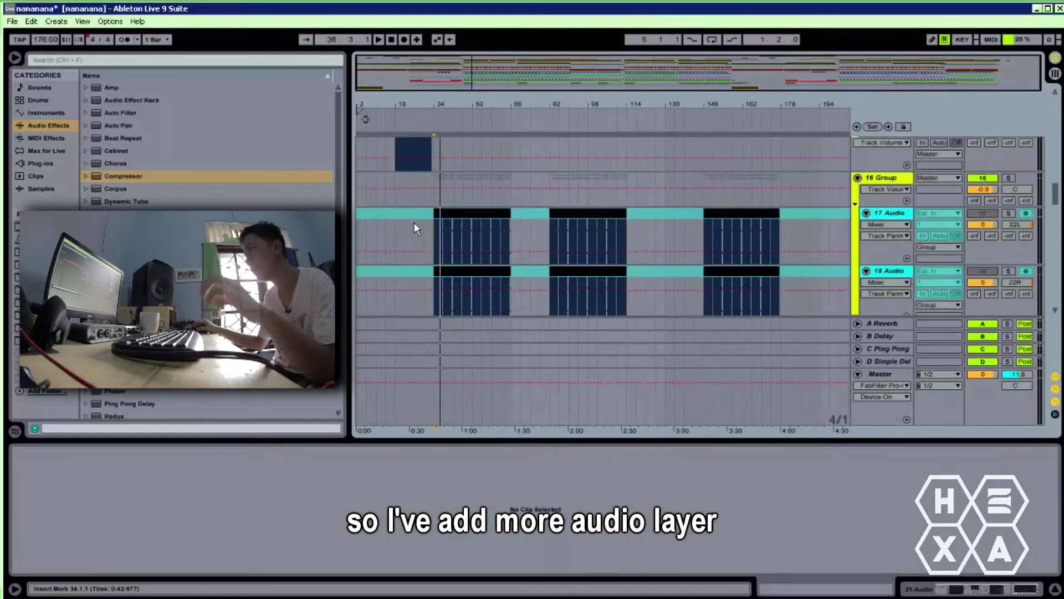
{"action": "scroll", "coordinate": [414, 223], "scroll_direction": "down", "scroll_amount": 2}
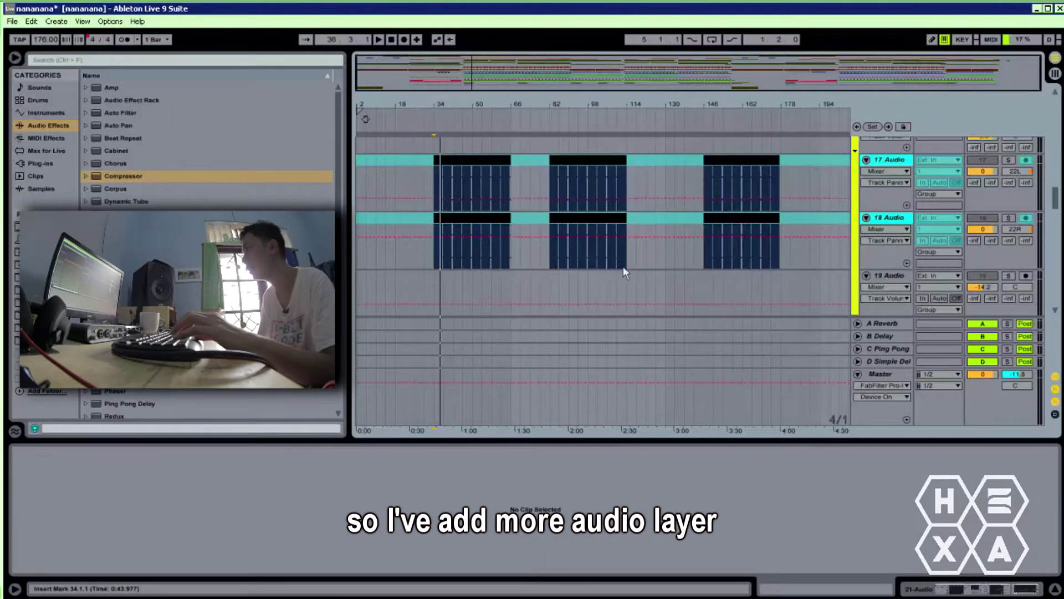
{"action": "scroll", "coordinate": [554, 255], "scroll_direction": "up", "scroll_amount": 2}
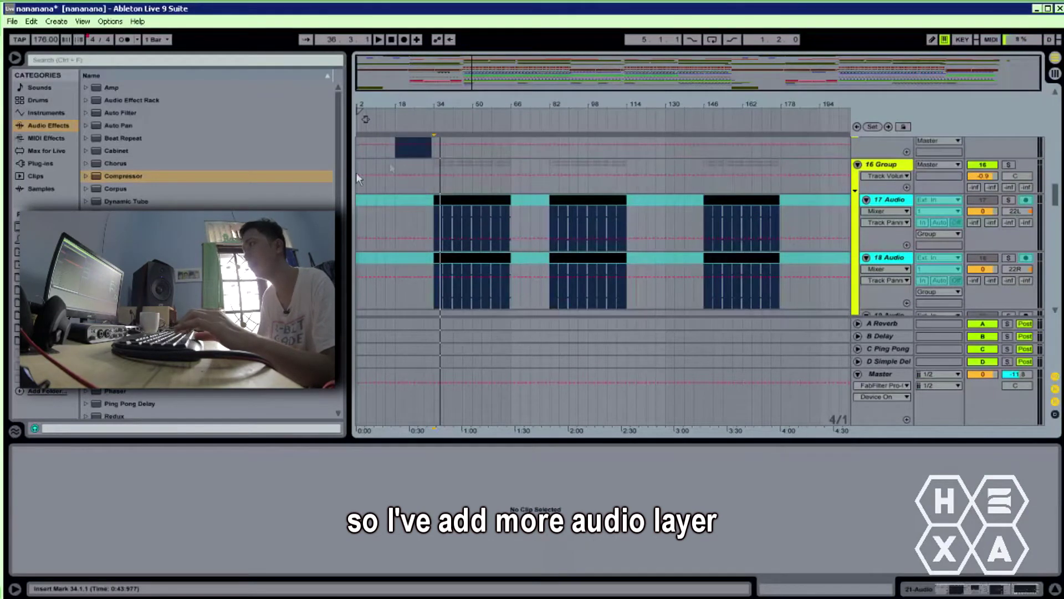
{"action": "left_click", "coordinate": [431, 165]}
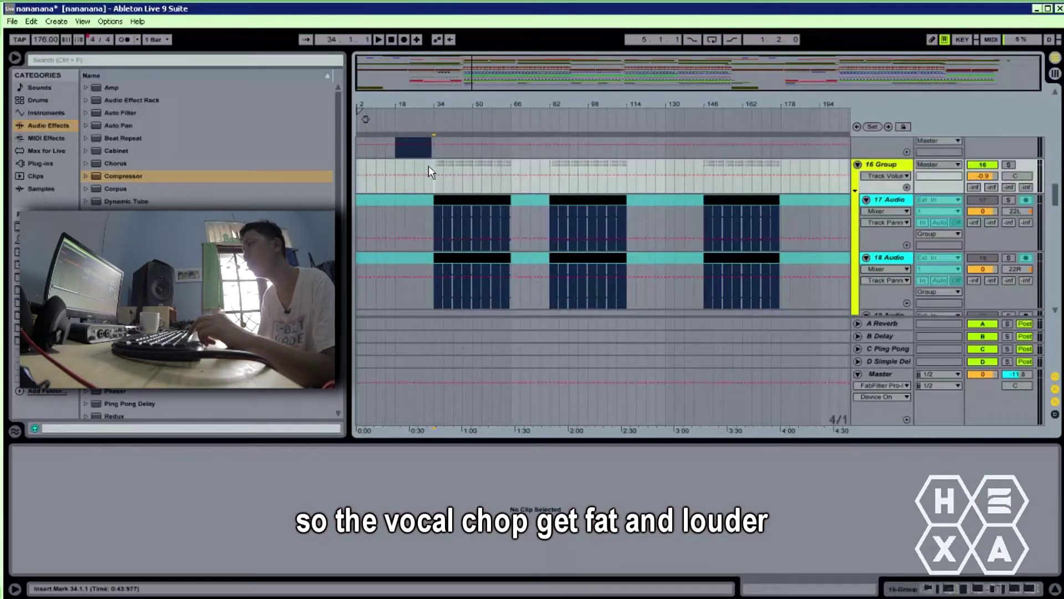
{"action": "left_click", "coordinate": [893, 165]}
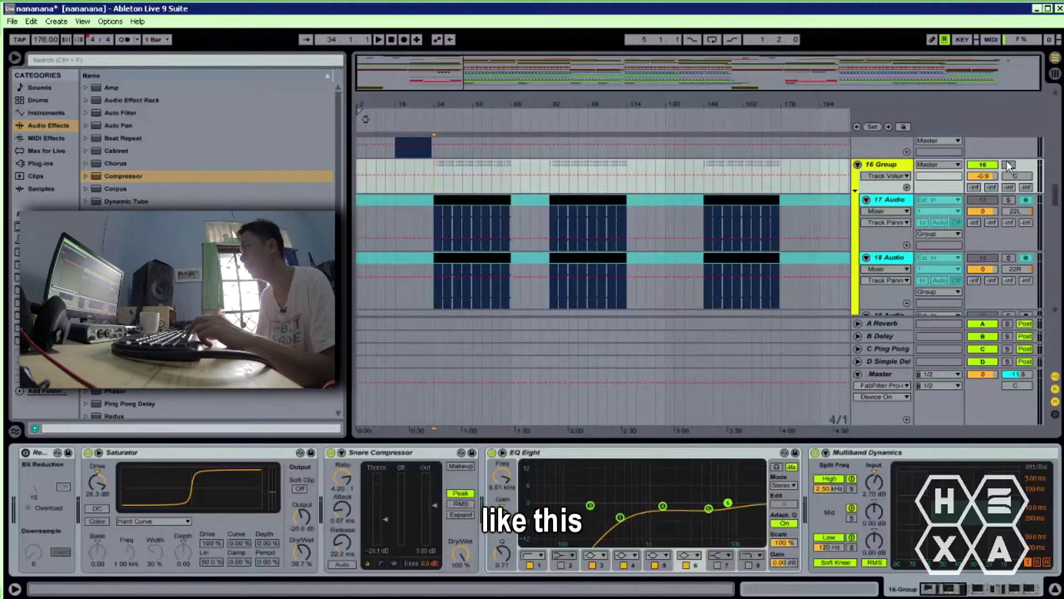
{"action": "key", "text": "space"}
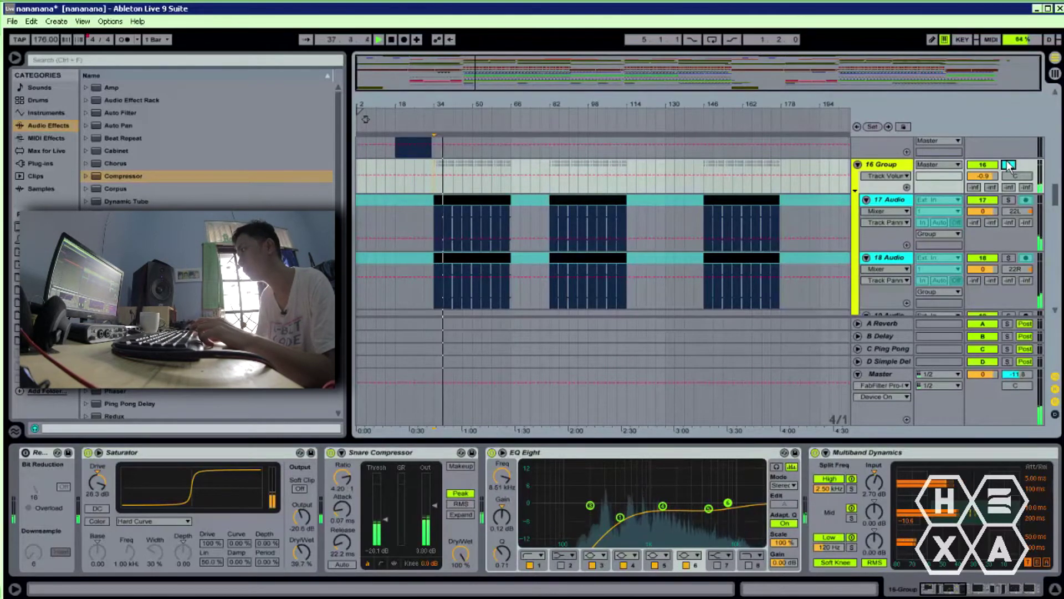
{"action": "key", "text": "space"}
Play 16 Group with its Saturator switched off and on again to compare the sound.
{"action": "mouse_move", "coordinate": [942, 589]}
{"action": "left_mouse_down"}
{"action": "mouse_move", "coordinate": [1053, 591]}
{"action": "mouse_move", "coordinate": [931, 589]}
{"action": "left_mouse_up"}
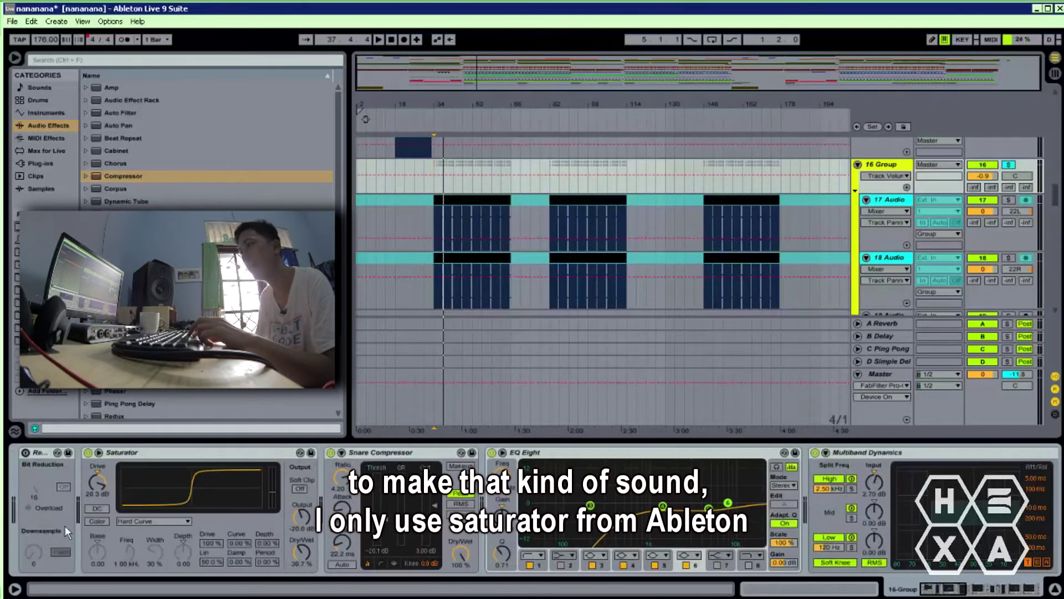
{"action": "left_click", "coordinate": [89, 453]}
{"action": "key", "text": "space"}
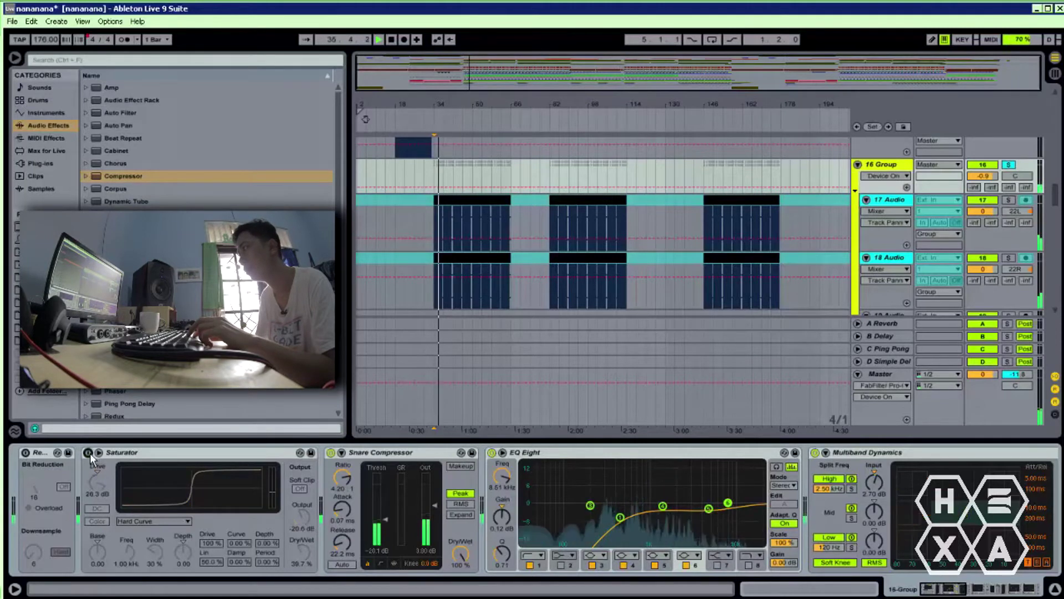
{"action": "left_click", "coordinate": [88, 453]}
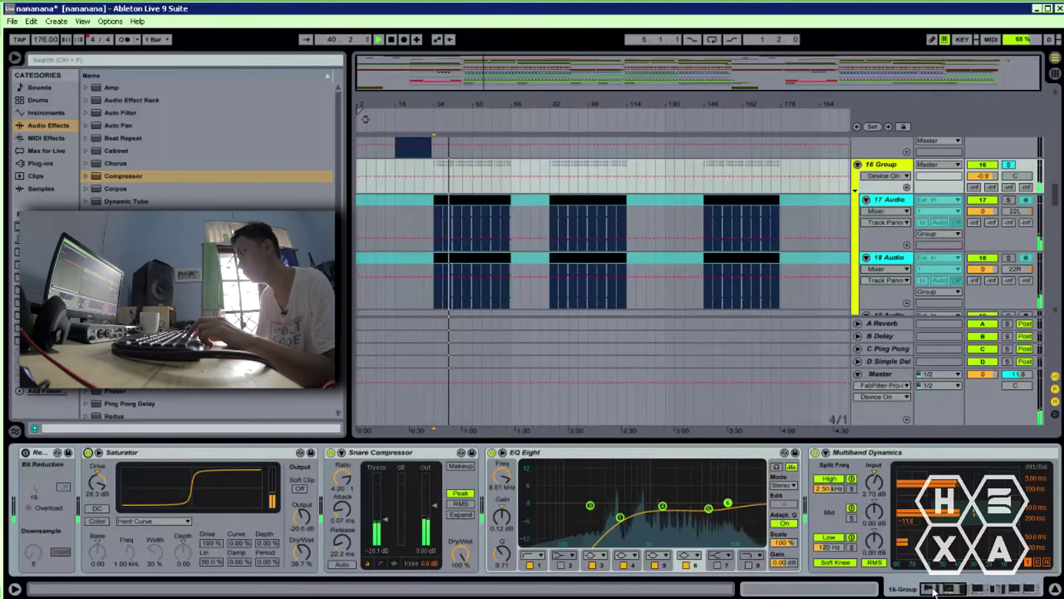
{"action": "key", "text": "space"}
Find the Multiband Dynamics in 16 Group's effects, switch it off, and play the soloed group from bar 34.
{"action": "left_click_drag", "start_coordinate": [933, 591], "coordinate": [820, 595]}
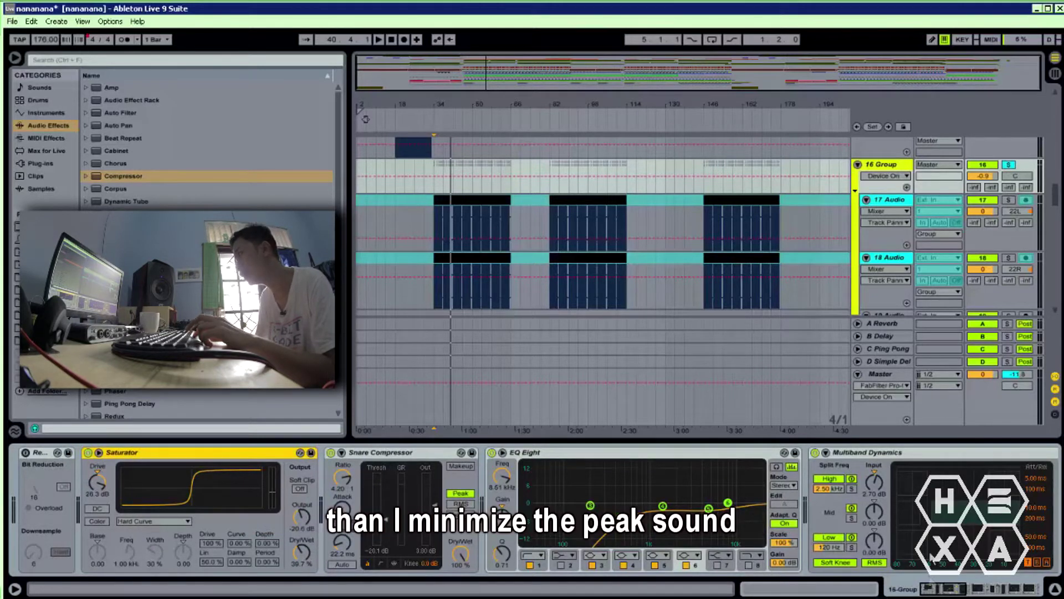
{"action": "mouse_move", "coordinate": [934, 595]}
{"action": "left_mouse_down"}
{"action": "mouse_move", "coordinate": [1009, 594]}
{"action": "mouse_move", "coordinate": [926, 596]}
{"action": "left_mouse_up"}
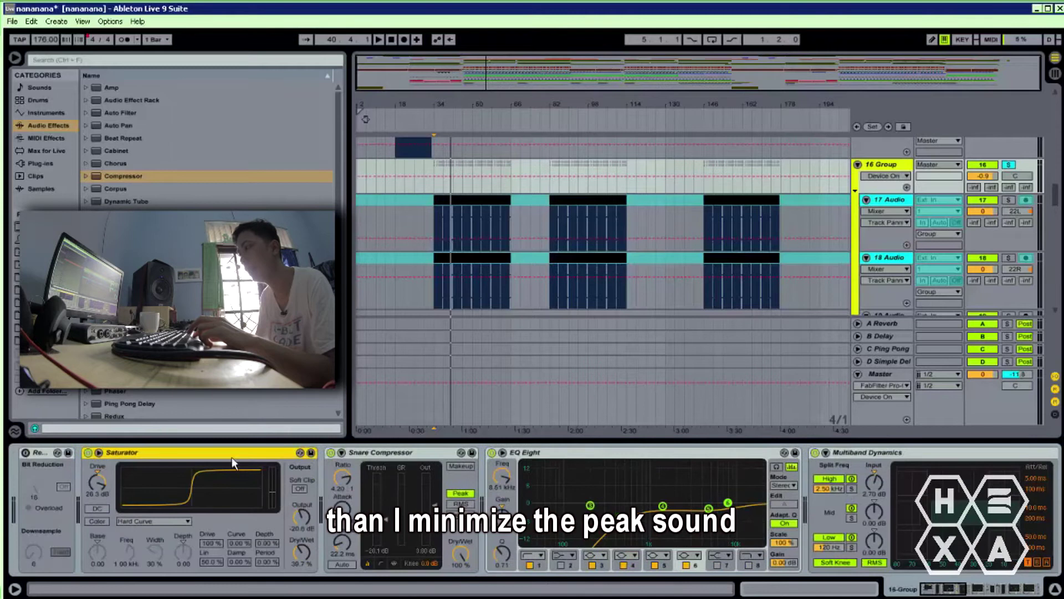
{"action": "key", "text": "space"}
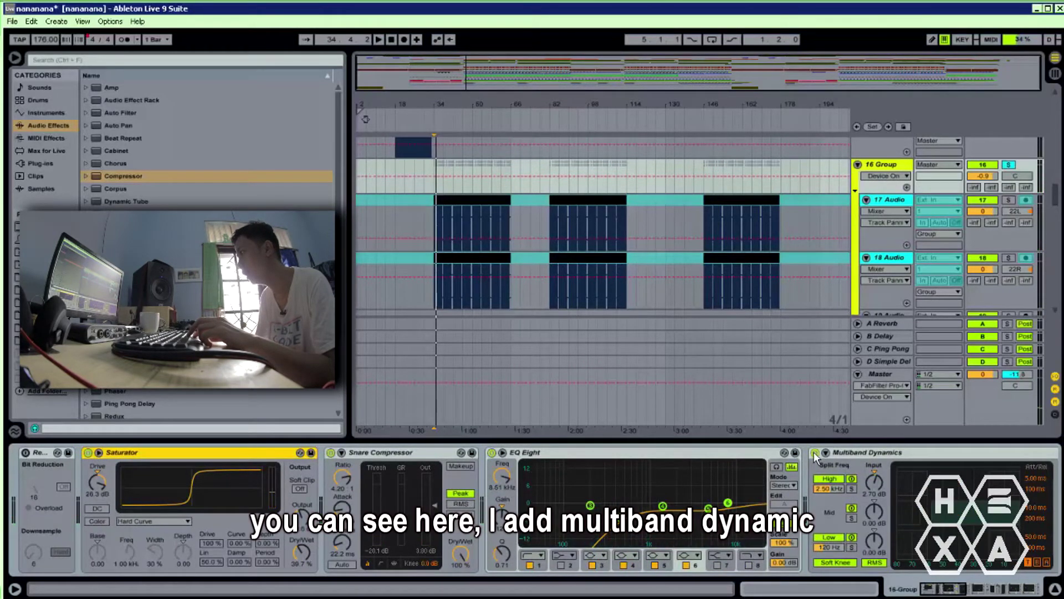
{"action": "left_click_drag", "start_coordinate": [941, 592], "coordinate": [957, 594]}
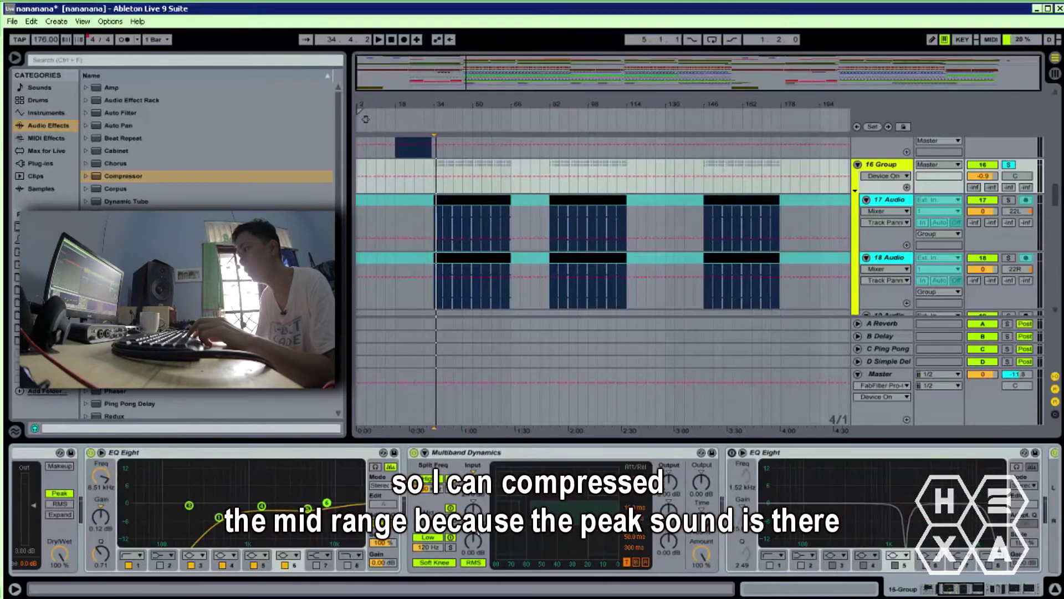
{"action": "left_click", "coordinate": [414, 453]}
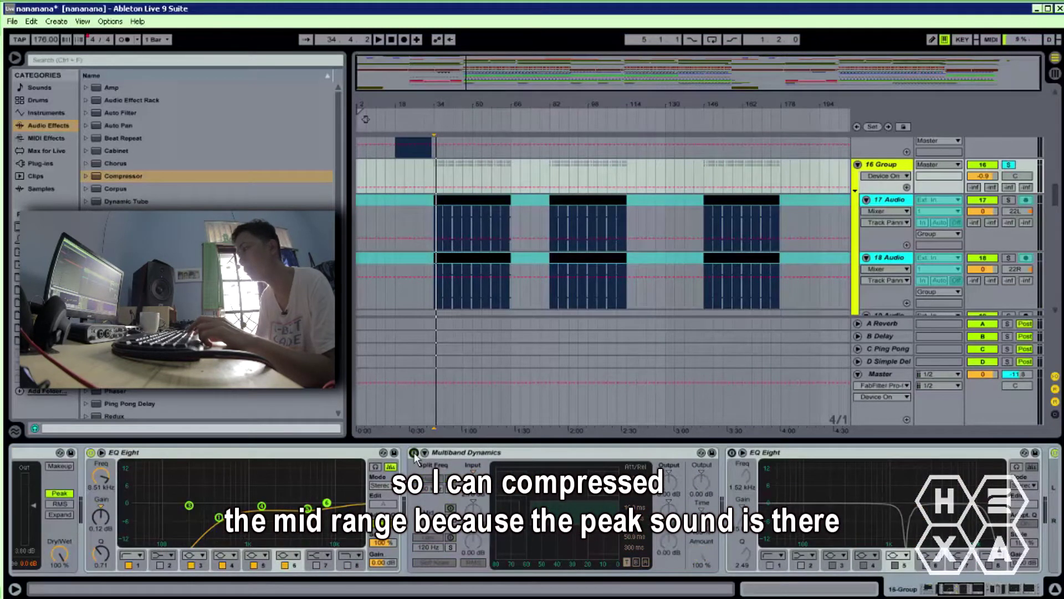
{"action": "left_click", "coordinate": [414, 453]}
{"action": "key", "text": "space"}
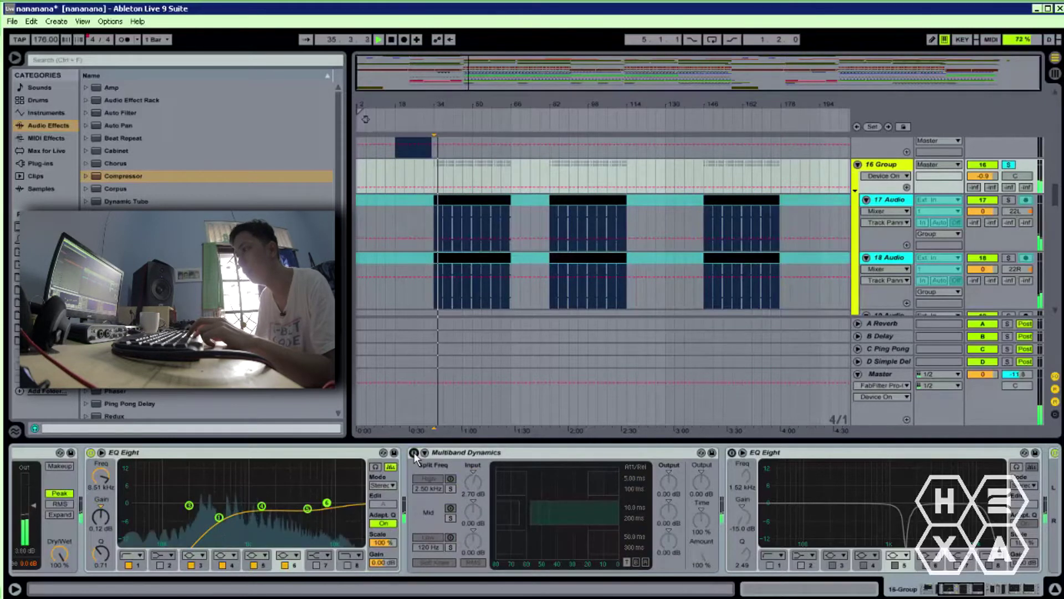
{"action": "key", "text": "space"}
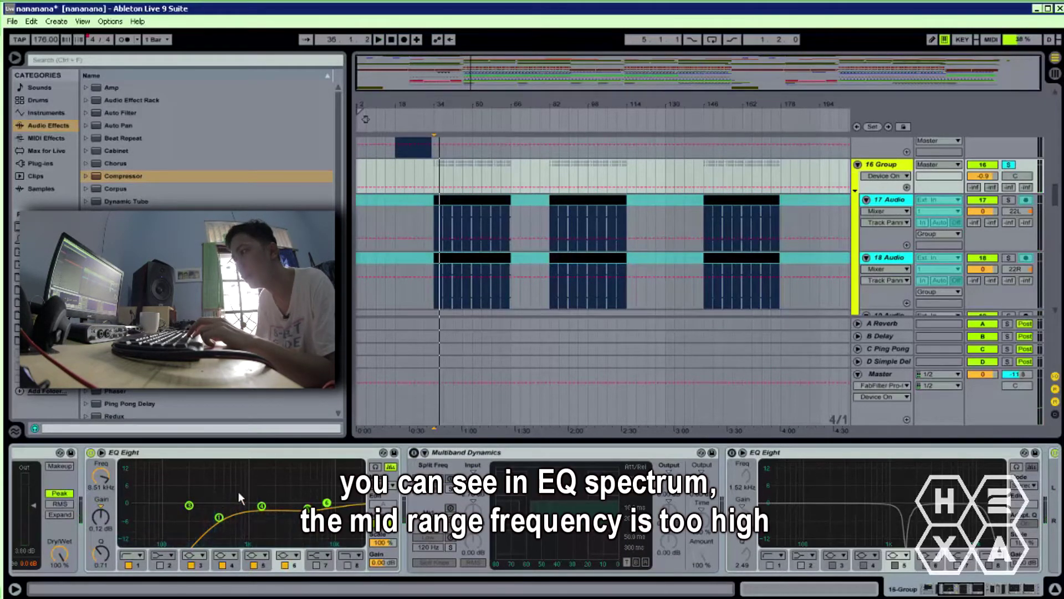
Enlarge the EQ Eight spectrum, compare 16 Group with Multiband Dynamics off and on, and collapse the display again.
{"action": "double_click", "coordinate": [247, 481]}
{"action": "key", "text": "space"}
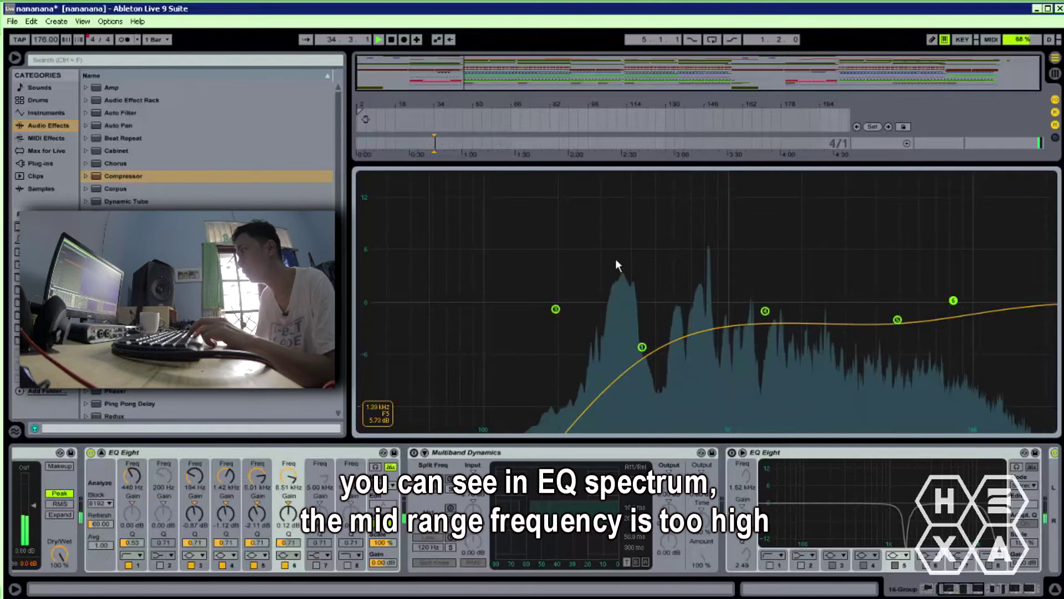
{"action": "key", "text": "space"}
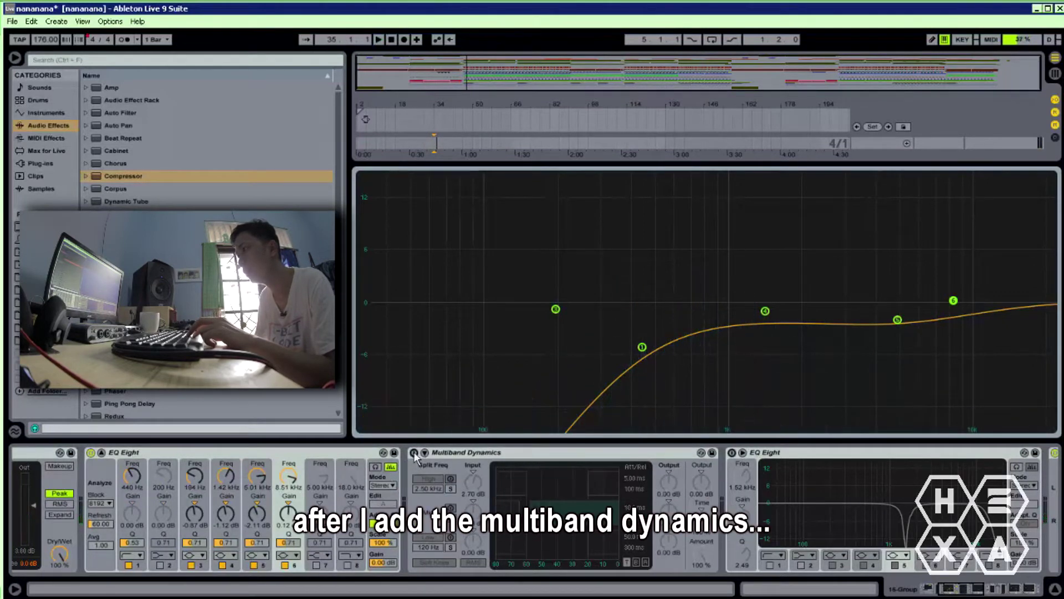
{"action": "left_click", "coordinate": [413, 452]}
{"action": "key", "text": "space"}
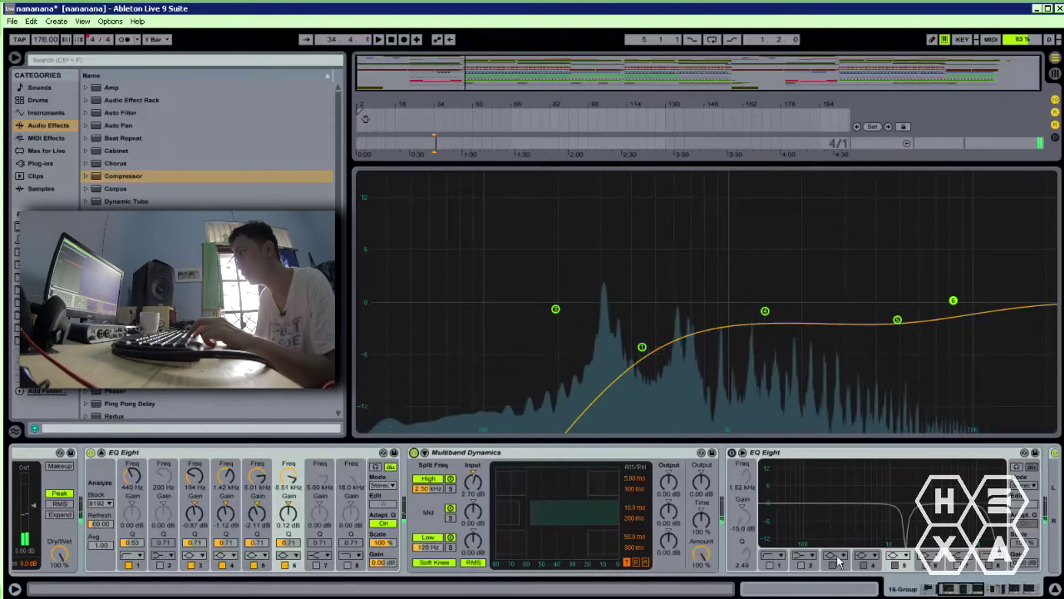
{"action": "double_click", "coordinate": [620, 256]}
Look through 16 Group's effects from the Saturator to the final Compressor, EQ Eights and Utility.
{"action": "left_click_drag", "start_coordinate": [949, 589], "coordinate": [1001, 590]}
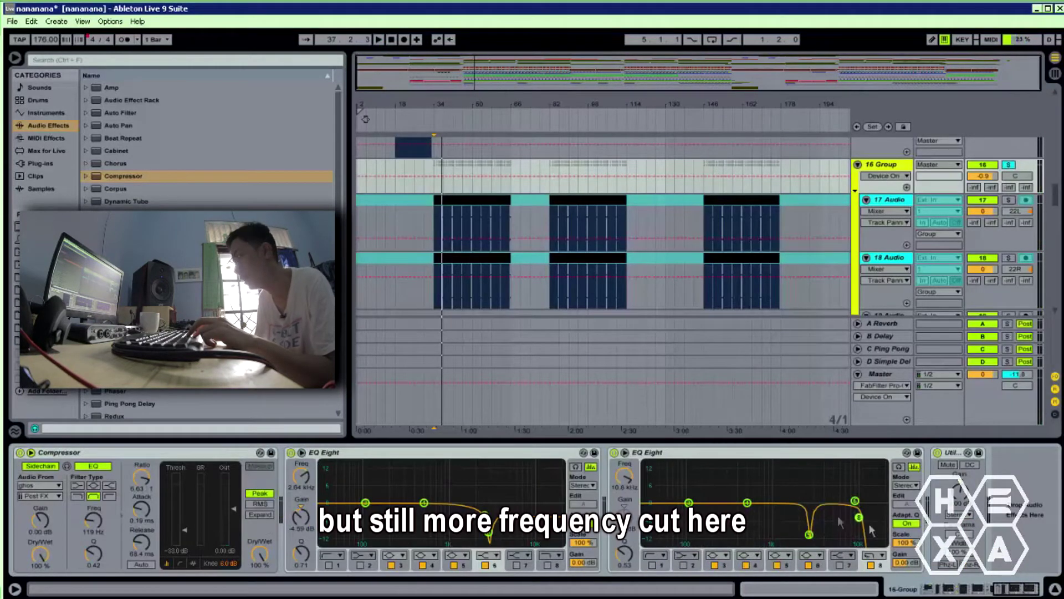
{"action": "left_click_drag", "start_coordinate": [1017, 591], "coordinate": [945, 590]}
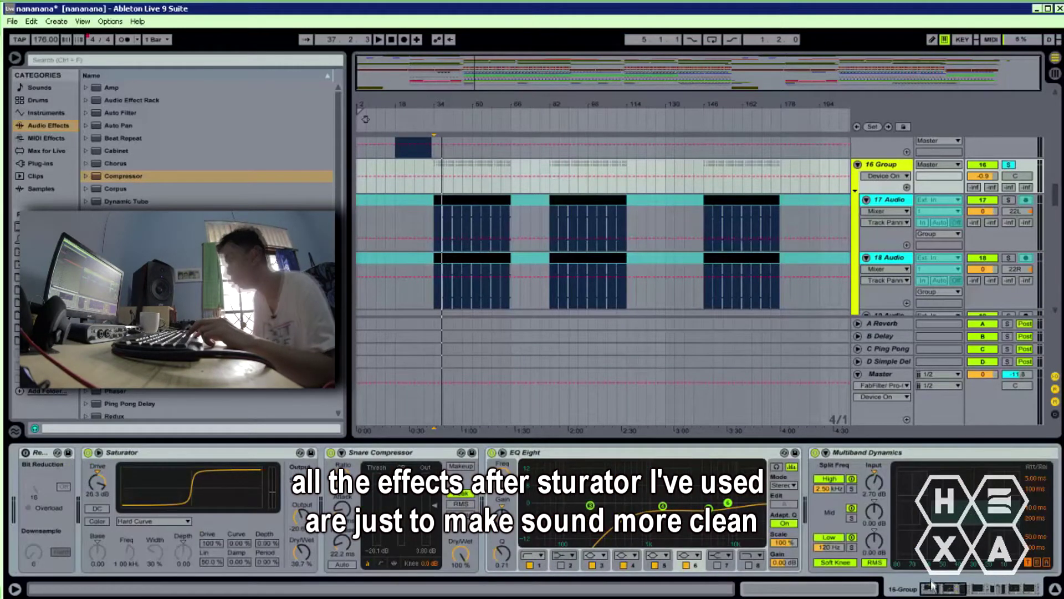
{"action": "left_click_drag", "start_coordinate": [933, 584], "coordinate": [1005, 587]}
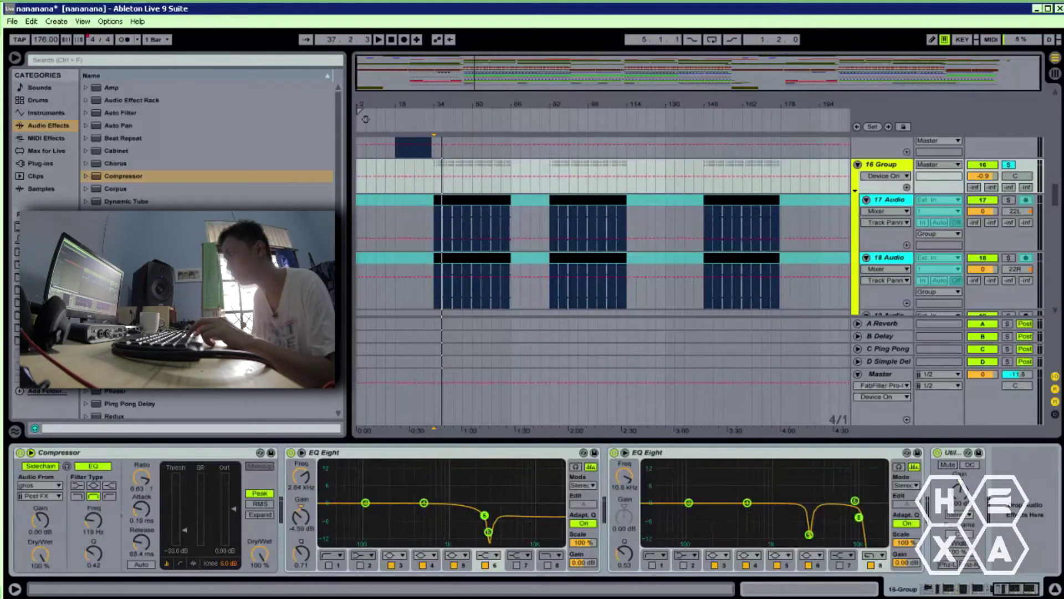
Unsolo 16 Group and play the full arrangement into the first drop from bar 30.
{"action": "left_click", "coordinate": [1009, 166]}
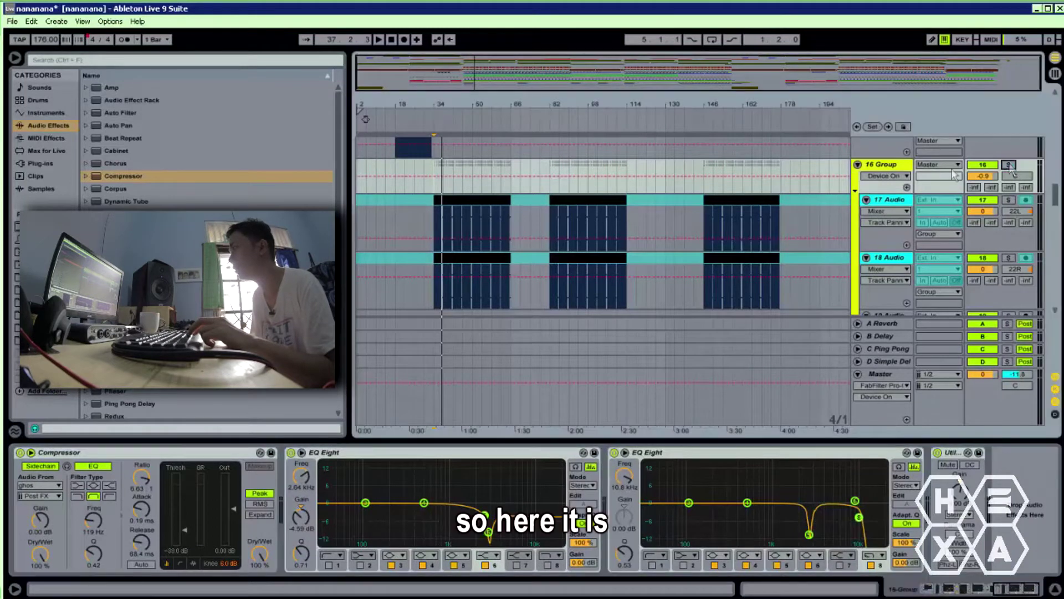
{"action": "left_click", "coordinate": [422, 187]}
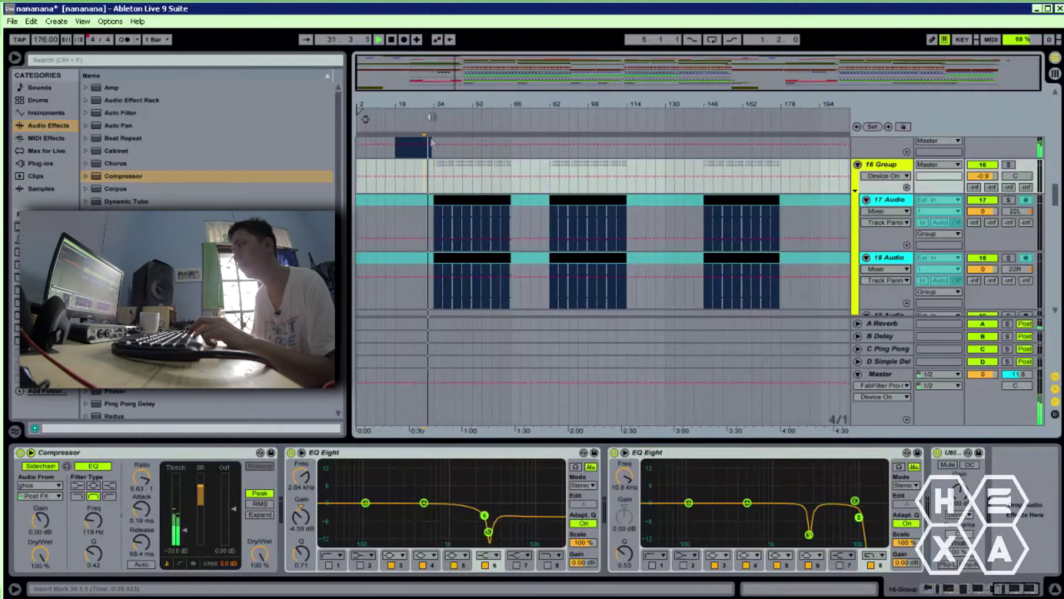
{"action": "left_click_drag", "start_coordinate": [426, 104], "coordinate": [427, 104]}
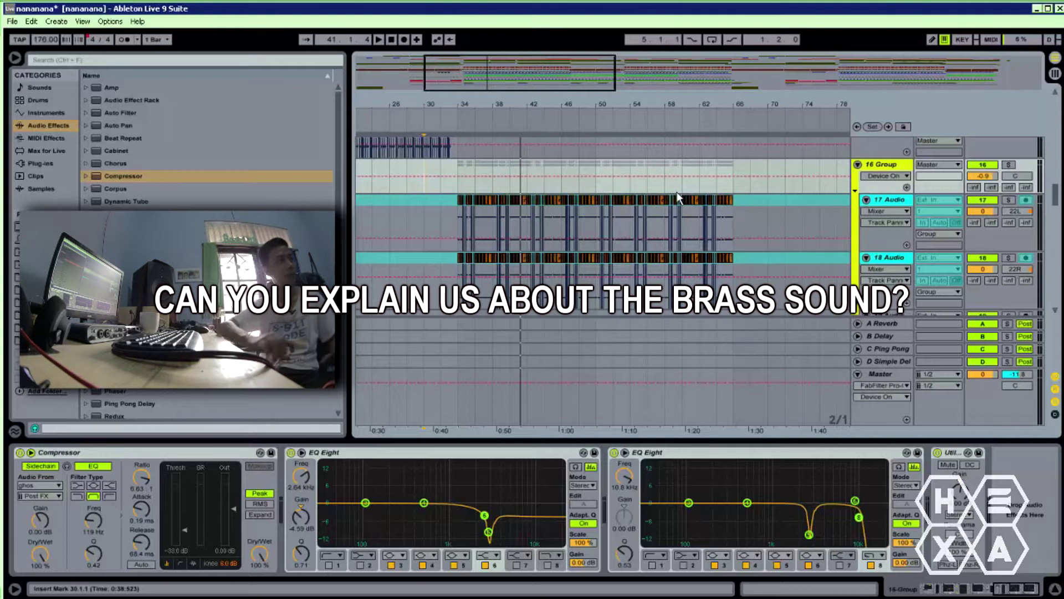
Find the staccato brass track 12 Kontakt 5, solo it, show its devices and play it from the song's start.
{"action": "left_click_drag", "start_coordinate": [380, 103], "coordinate": [549, 102]}
{"action": "scroll", "coordinate": [423, 157], "scroll_direction": "up", "scroll_amount": 3}
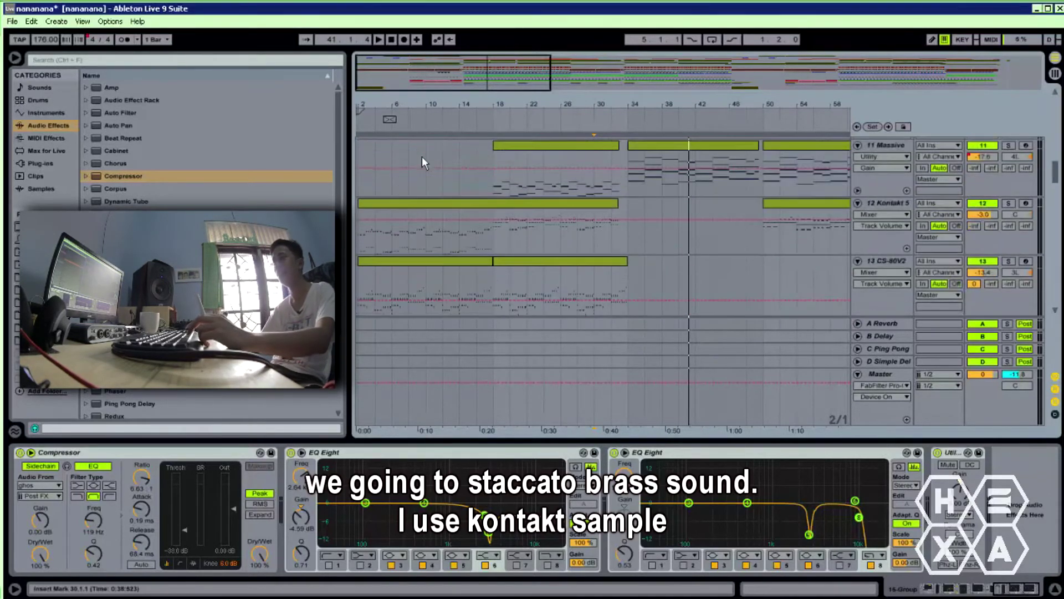
{"action": "scroll", "coordinate": [421, 161], "scroll_direction": "up", "scroll_amount": 1}
{"action": "left_click", "coordinate": [408, 213]}
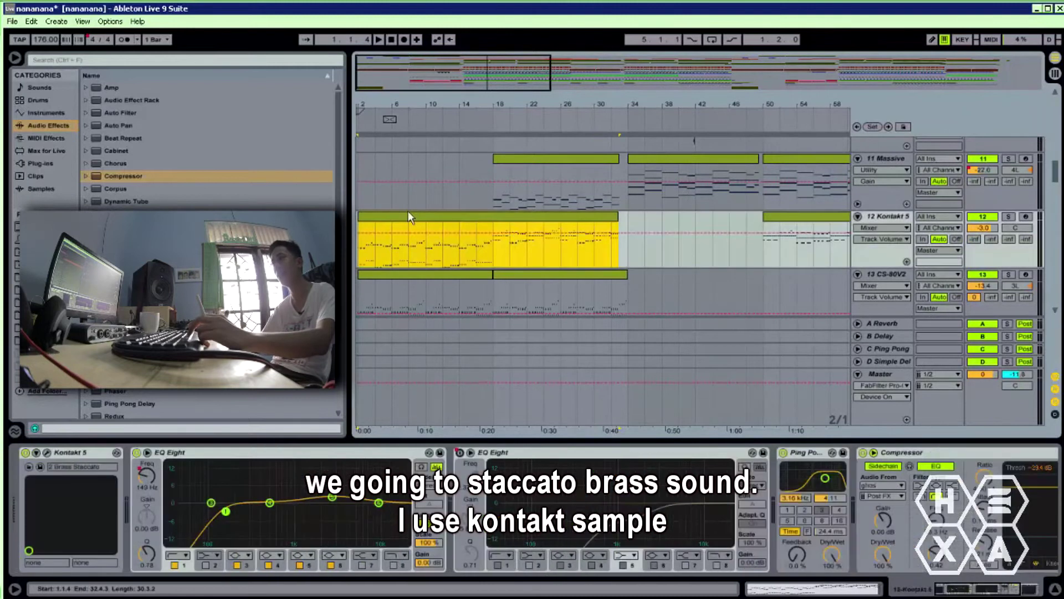
{"action": "left_click", "coordinate": [1009, 217]}
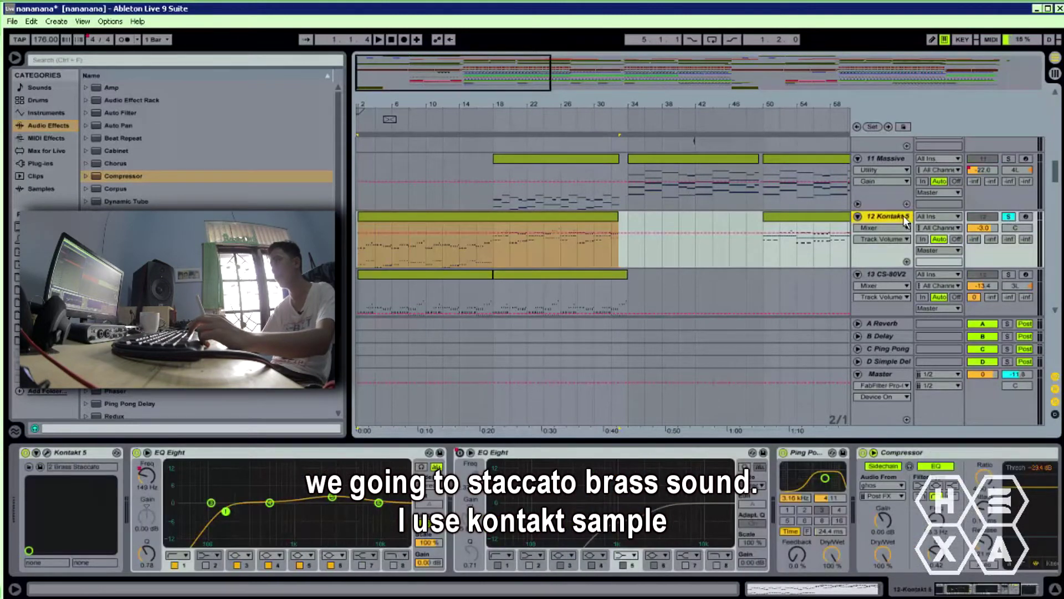
{"action": "key", "text": "space"}
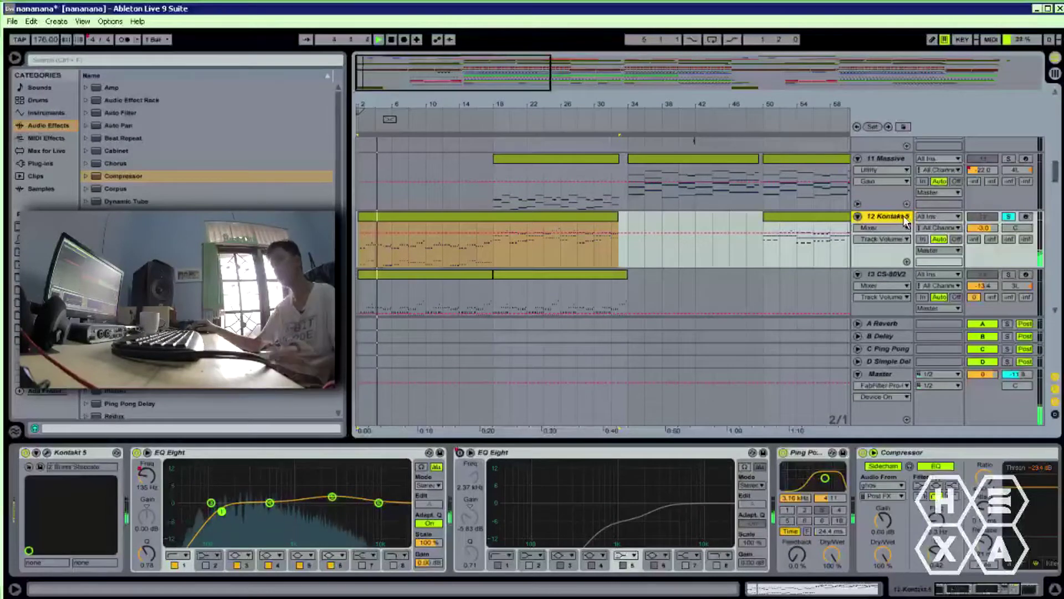
Play the soloed 12 Kontakt 5 brass from bar 18 and show its sidechain Compressor.
{"action": "scroll", "coordinate": [464, 280], "scroll_direction": "down", "scroll_amount": 2}
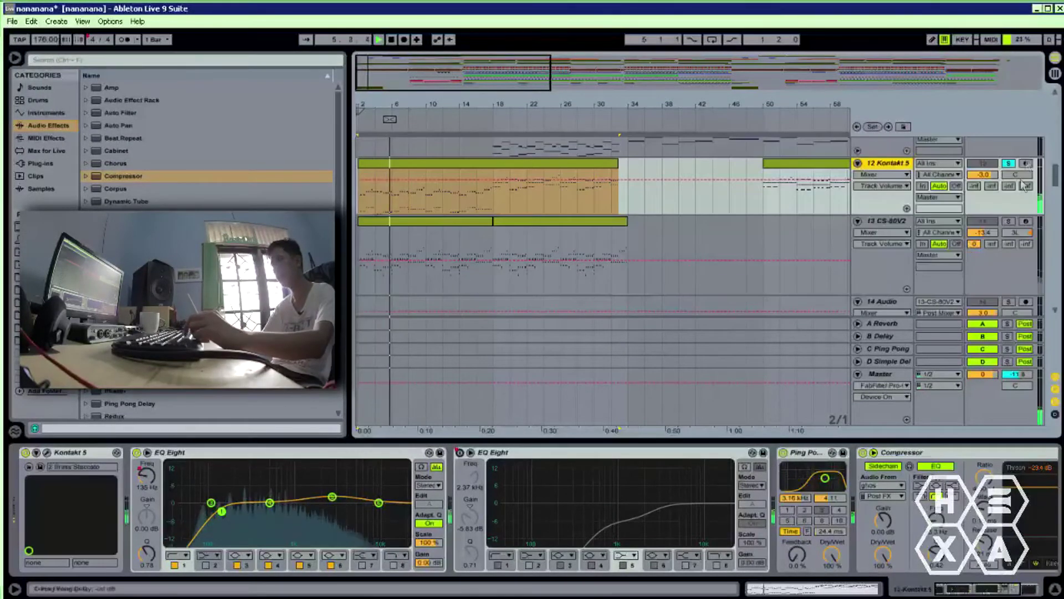
{"action": "left_click", "coordinate": [491, 203]}
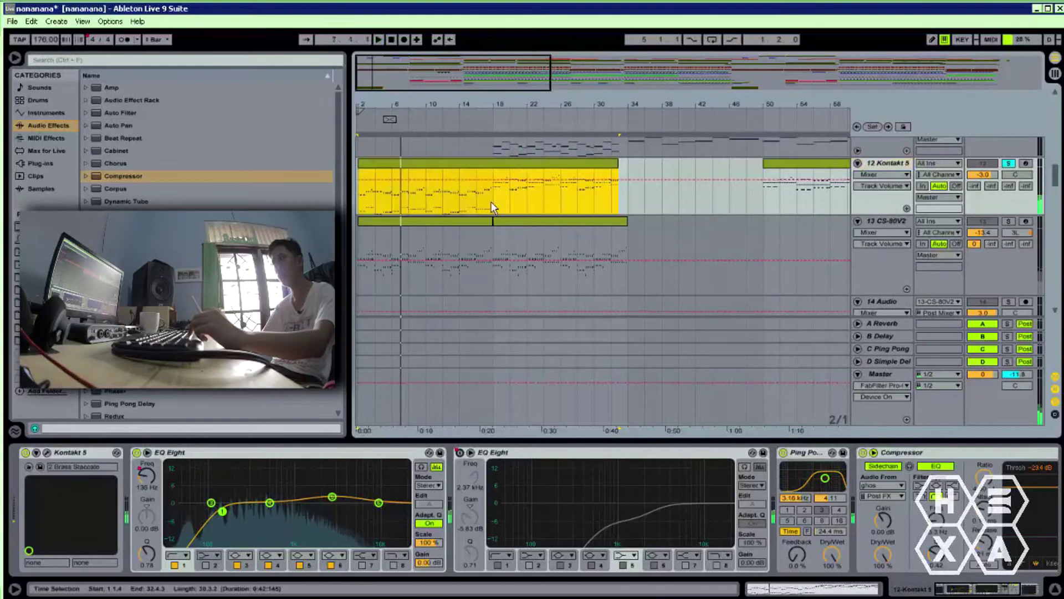
{"action": "key", "text": "space"}
{"action": "left_click", "coordinate": [491, 206]}
{"action": "key", "text": "space"}
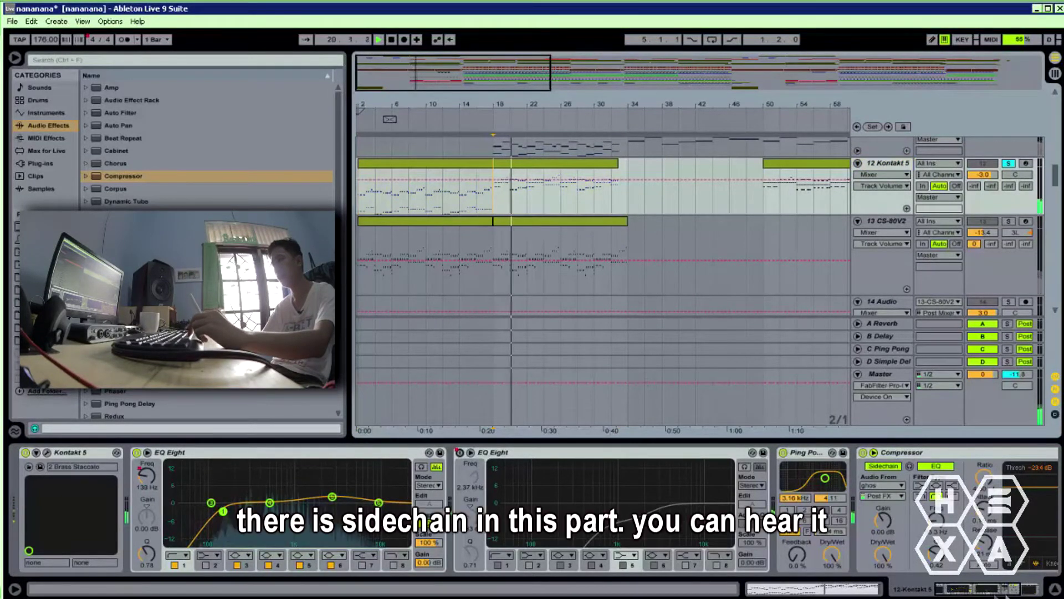
{"action": "left_click", "coordinate": [993, 594]}
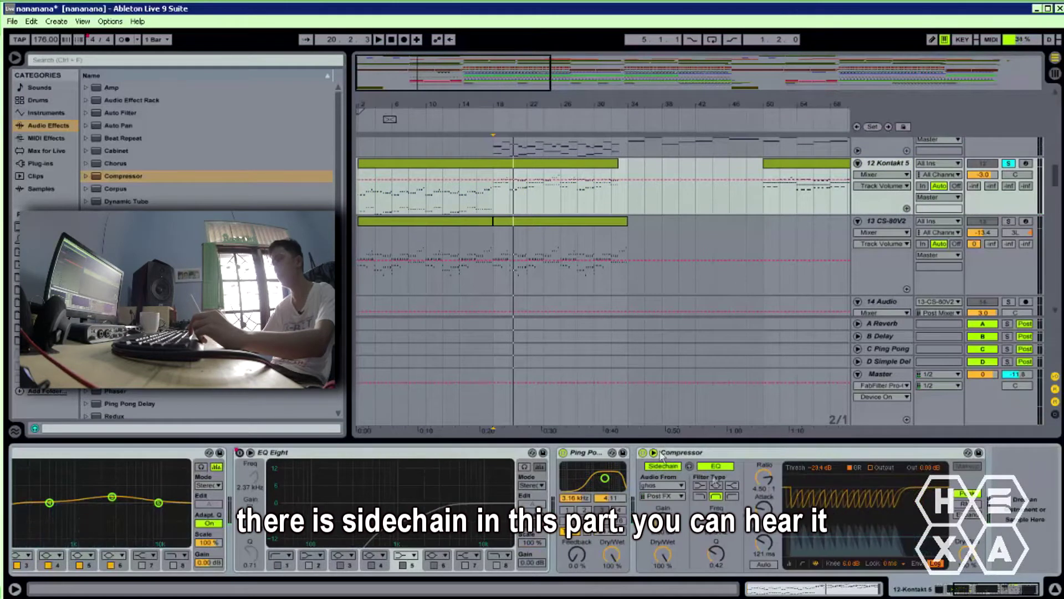
{"action": "key", "text": "space"}
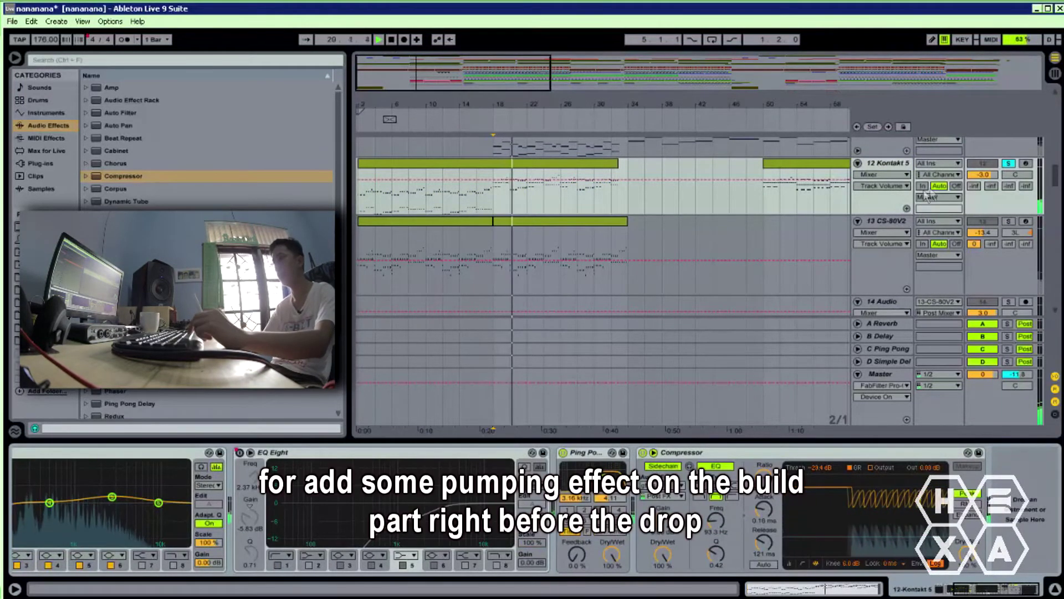
Play the build from bar 18 with 12 Kontakt 5 unsoloed, and solo the track again.
{"action": "left_click", "coordinate": [1009, 164]}
{"action": "key", "text": "space"}
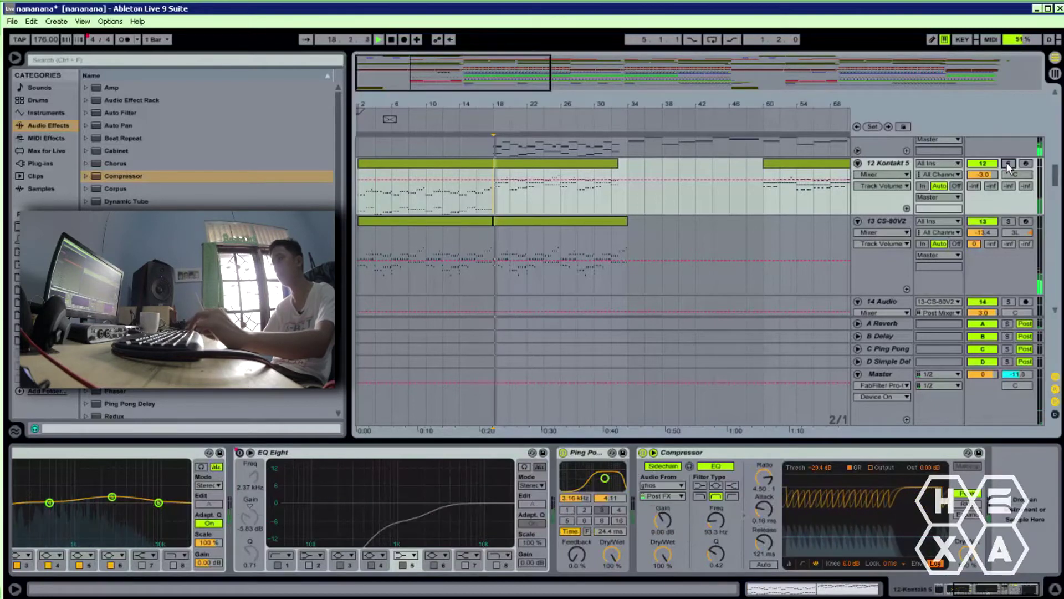
{"action": "left_click", "coordinate": [1009, 164]}
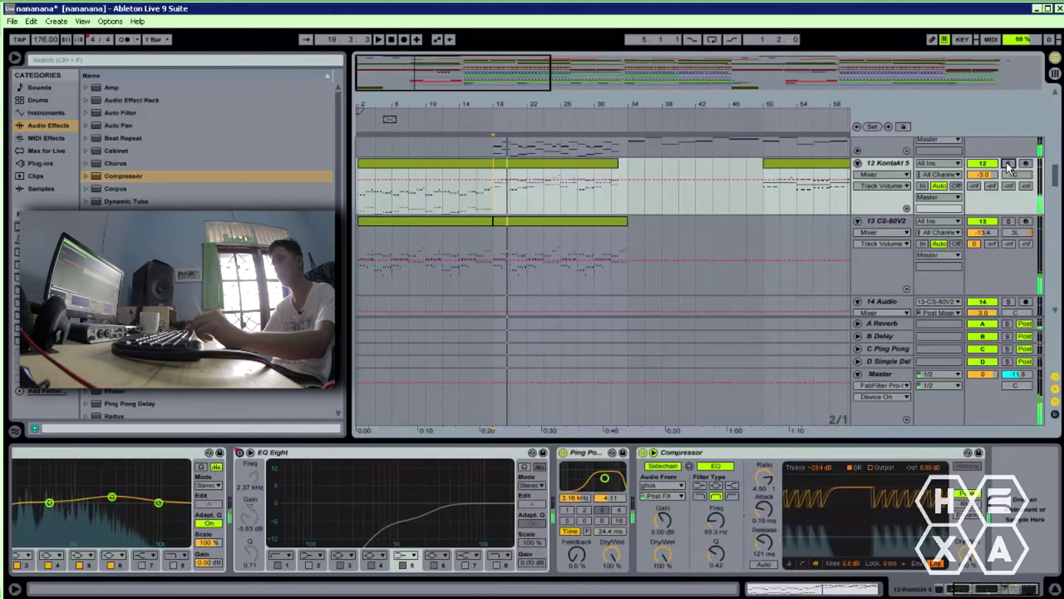
Solo 13 CS-80V2 together with 12 Kontakt 5, show its devices, and play both from the start of the intro.
{"action": "left_click_drag", "start_coordinate": [386, 104], "coordinate": [385, 125]}
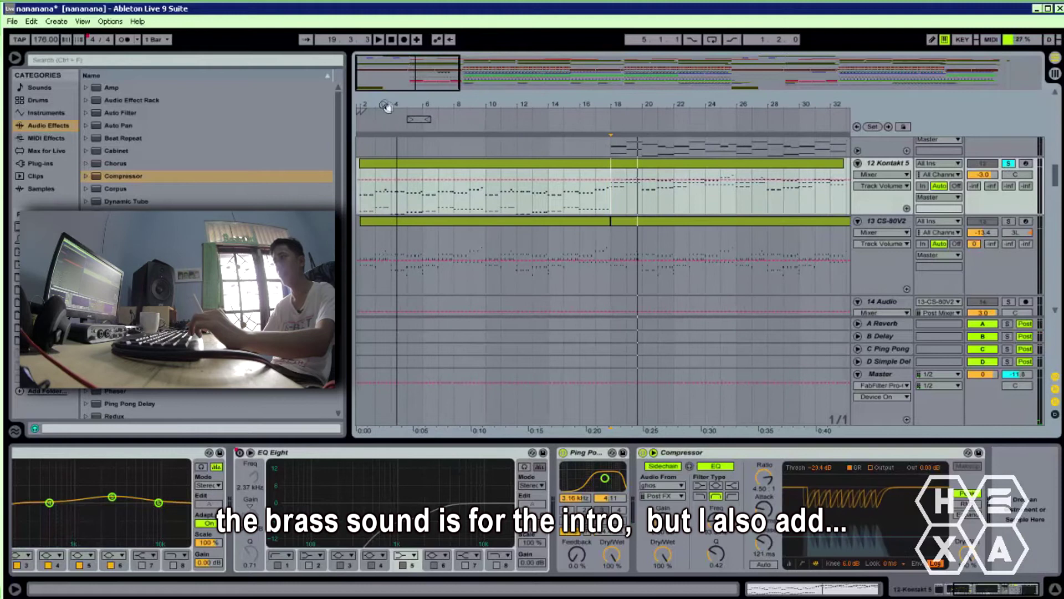
{"action": "key", "text": "space"}
{"action": "left_click", "coordinate": [363, 166]}
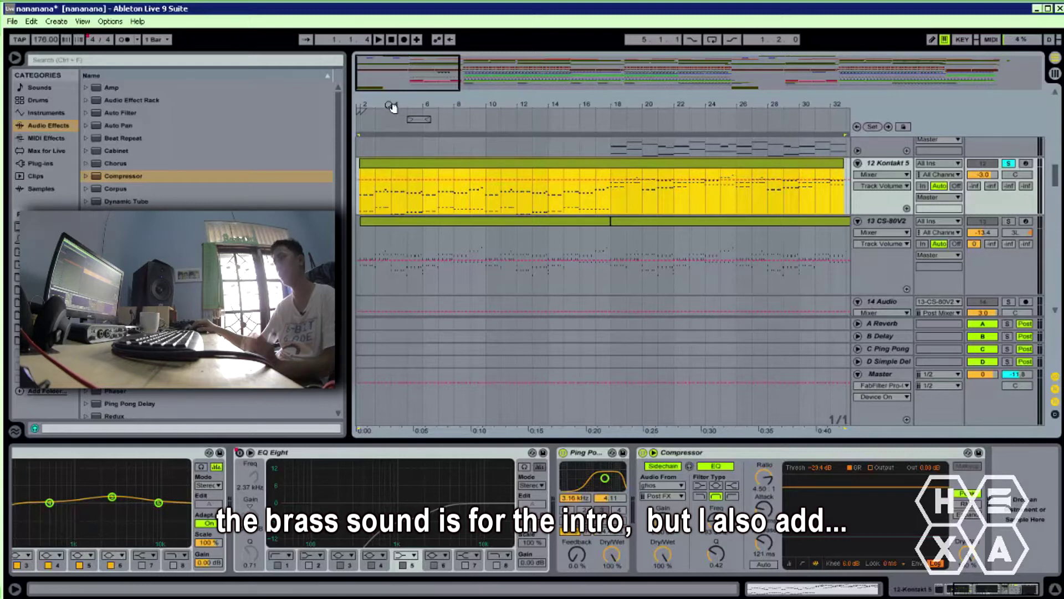
{"action": "left_click", "coordinate": [1009, 222]}
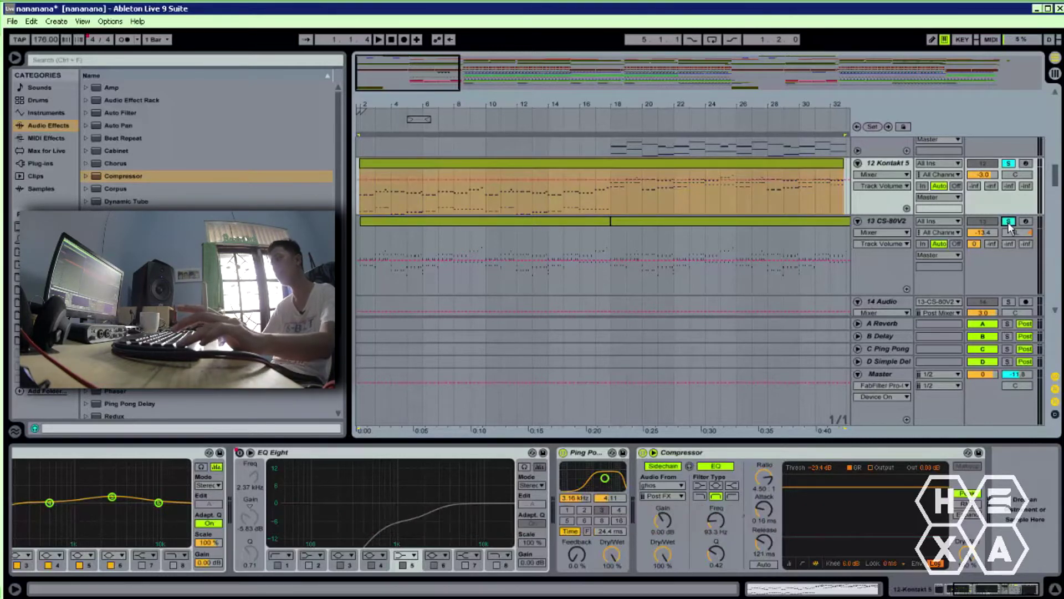
{"action": "left_click", "coordinate": [898, 221]}
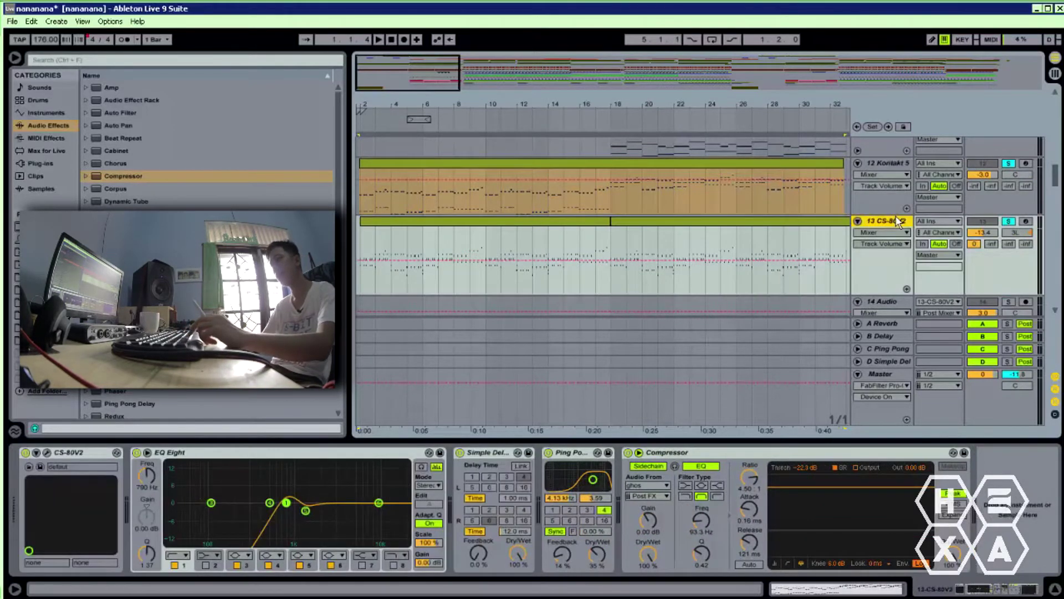
{"action": "key", "text": "space"}
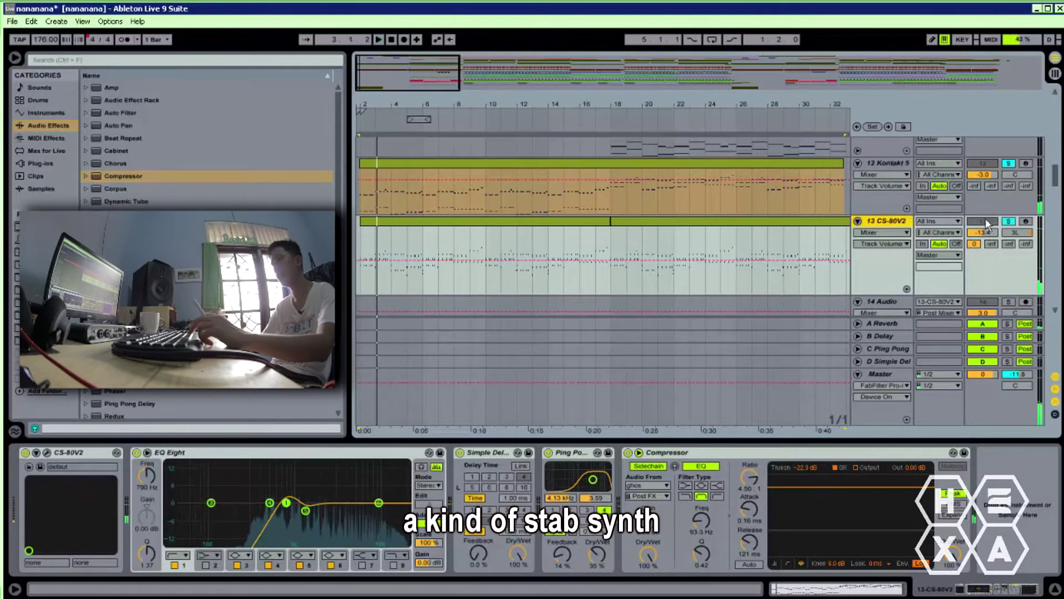
Play 13 CS-80V2 soloed on its own and show the instrument's D.D_SatNiteHorns preset, closing its window again.
{"action": "left_click", "coordinate": [1008, 221]}
{"action": "left_click", "coordinate": [1008, 221]}
{"action": "key", "text": "space"}
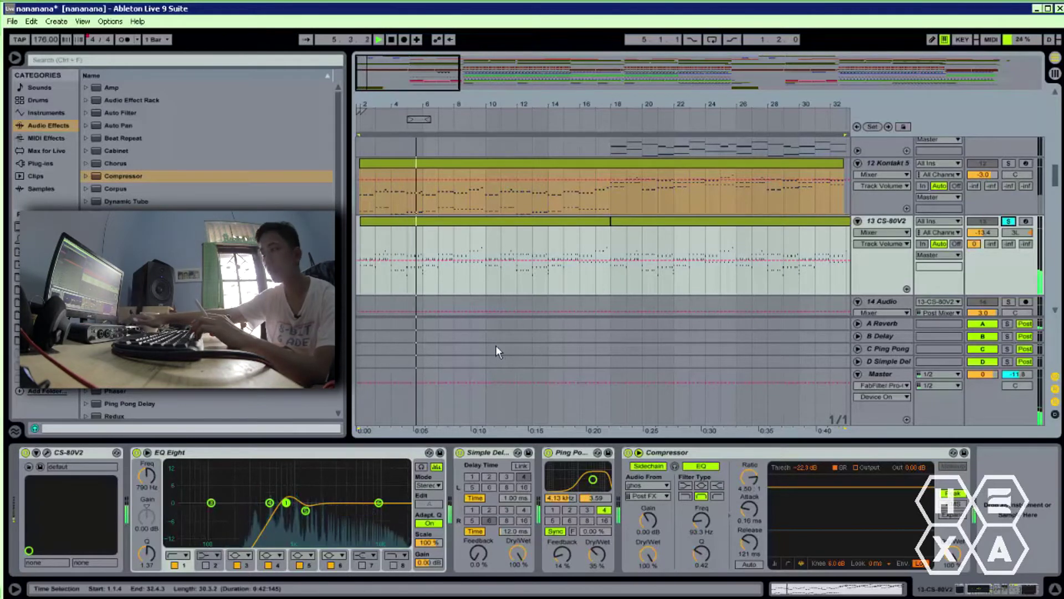
{"action": "left_click", "coordinate": [45, 454]}
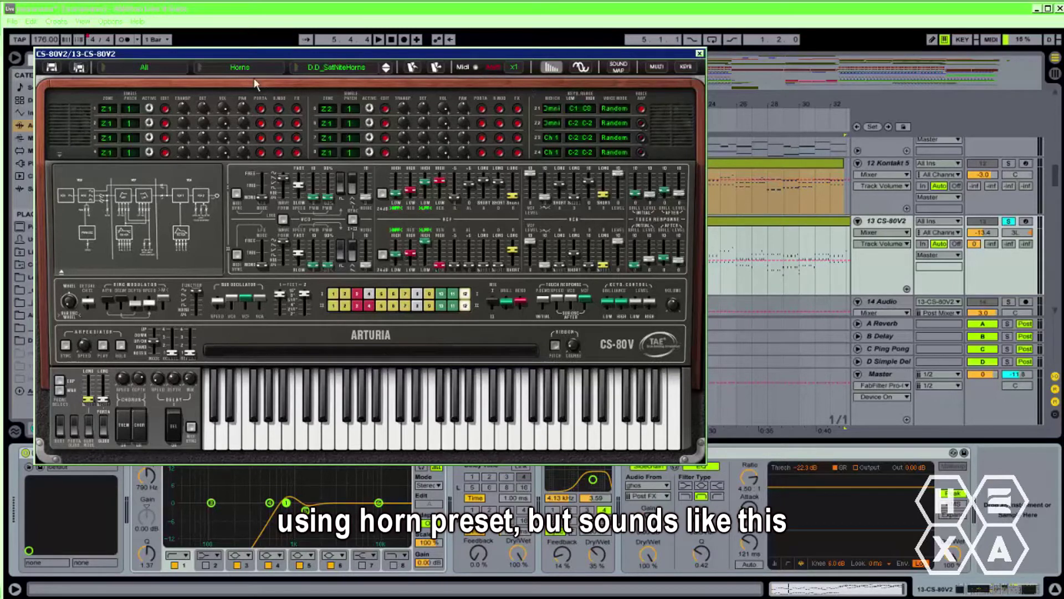
{"action": "left_click", "coordinate": [700, 53]}
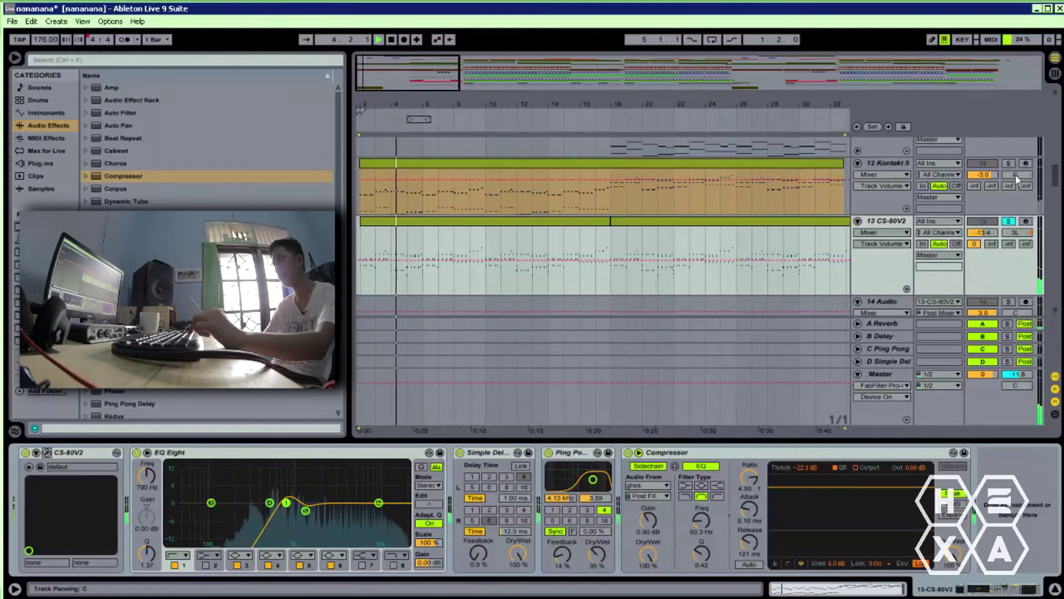
Solo 12 Kontakt 5 together with 13 CS-80V2, play both layers, and show each track's devices.
{"action": "key", "text": "space"}
{"action": "key", "text": "super"}
{"action": "key", "text": "super"}
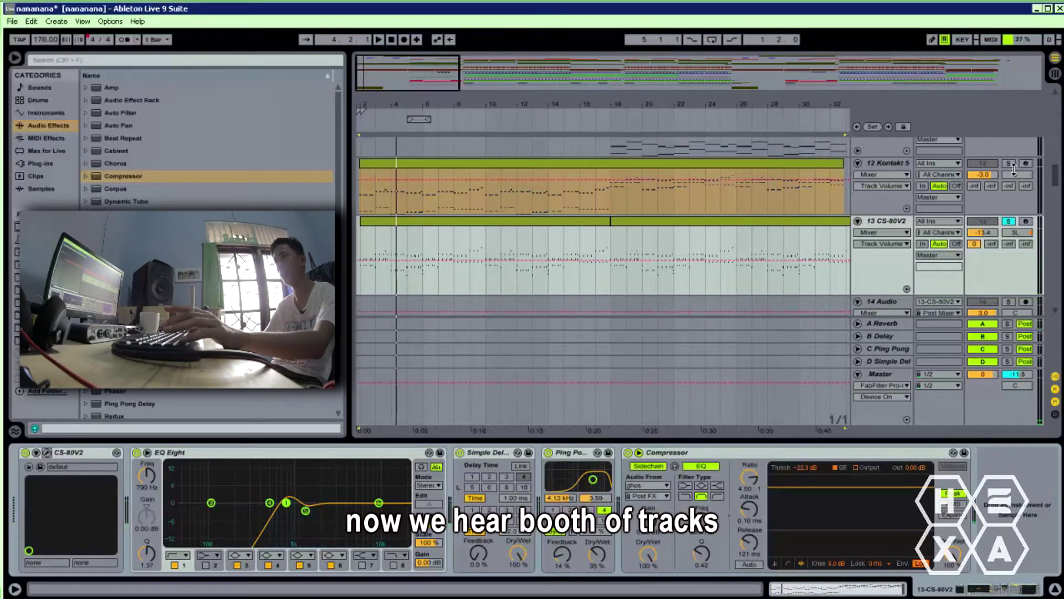
{"action": "left_click", "coordinate": [1009, 164]}
{"action": "key", "text": "space"}
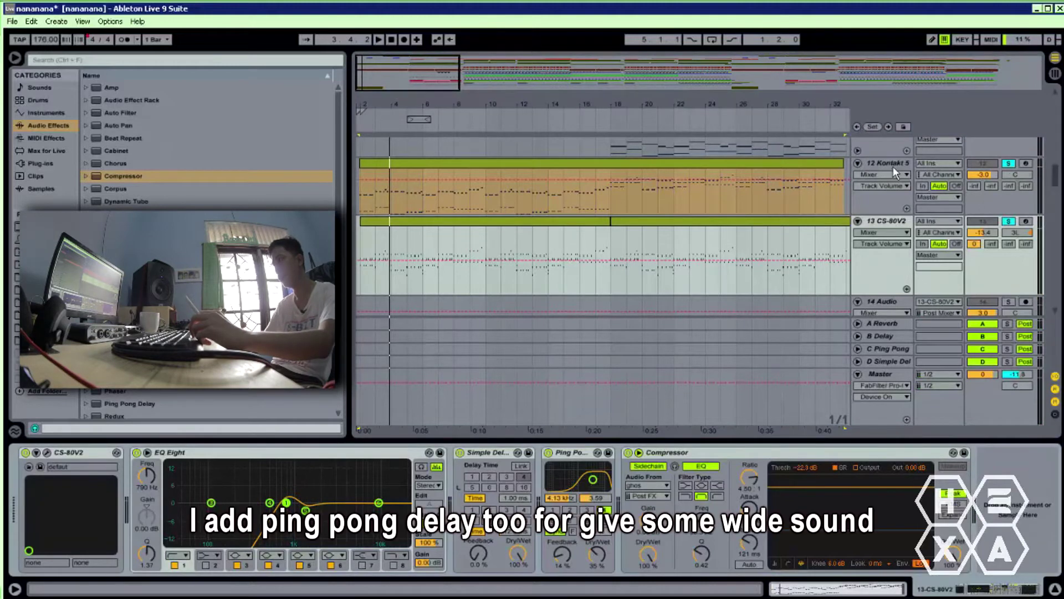
{"action": "left_click", "coordinate": [893, 164]}
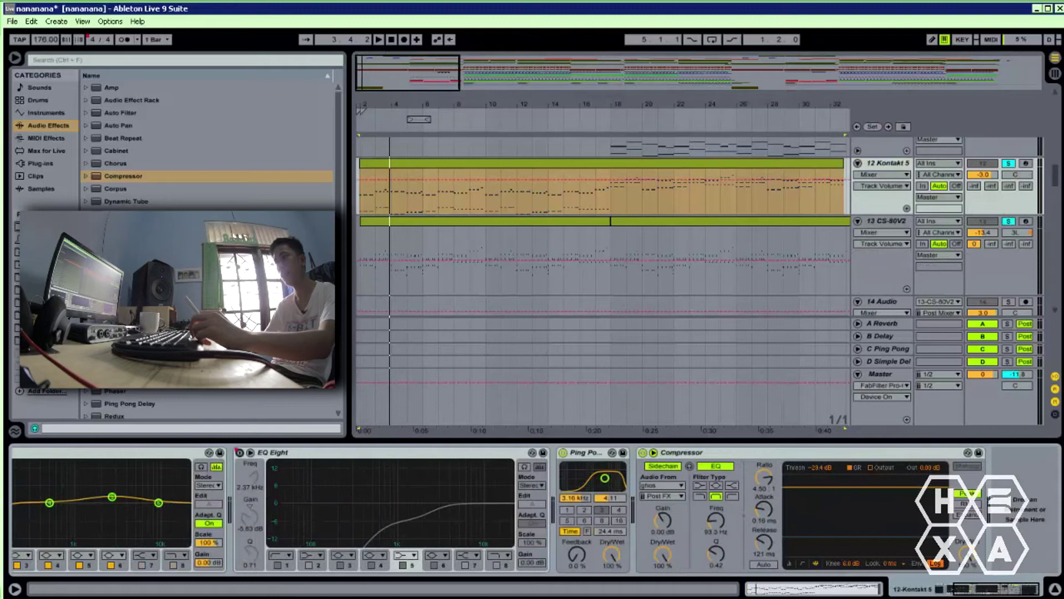
{"action": "left_click", "coordinate": [878, 222]}
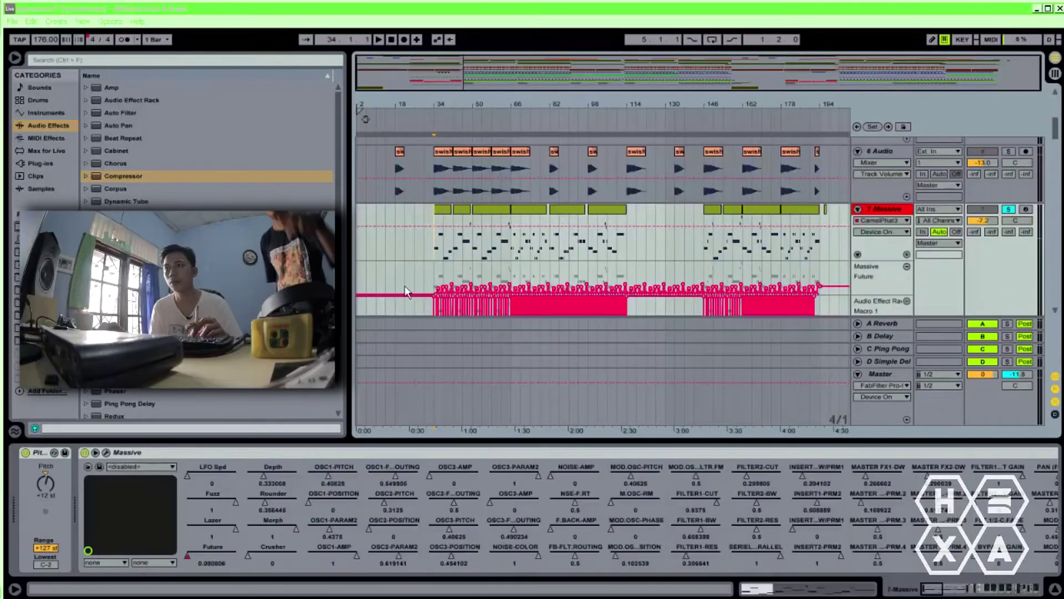
Play the soloed 7 Massive bass from bar 34 while examining its automation lanes.
{"action": "left_click", "coordinate": [442, 227]}
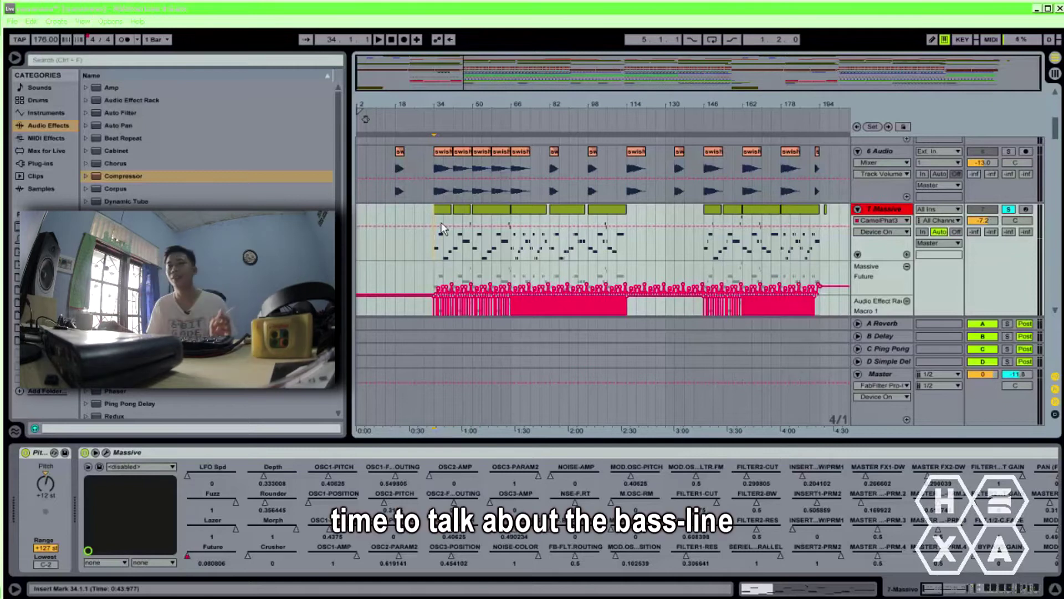
{"action": "scroll", "coordinate": [904, 222], "scroll_direction": "up", "scroll_amount": 1}
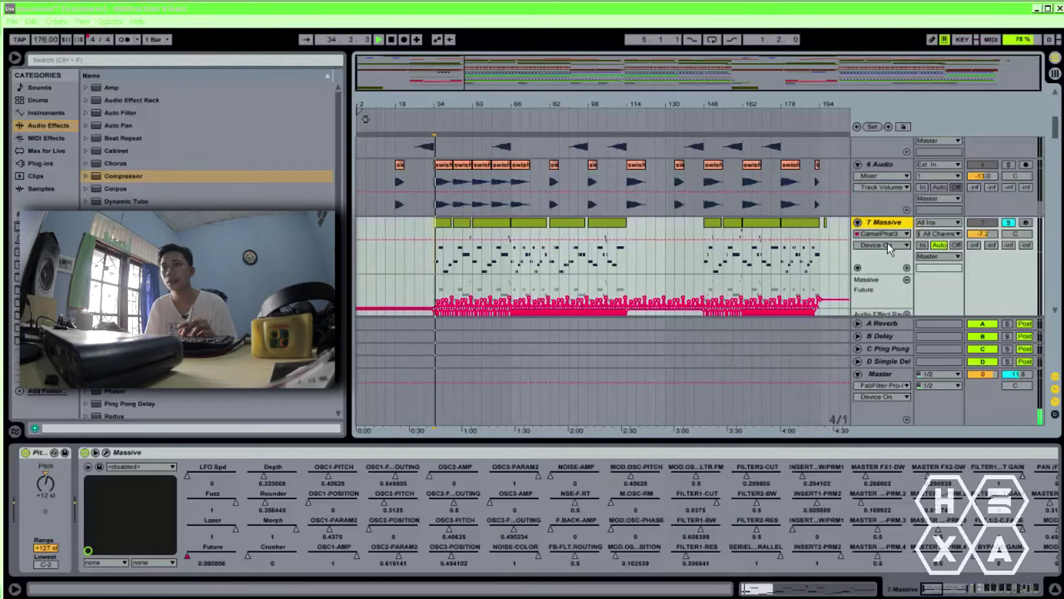
{"action": "scroll", "coordinate": [887, 244], "scroll_direction": "down", "scroll_amount": 6}
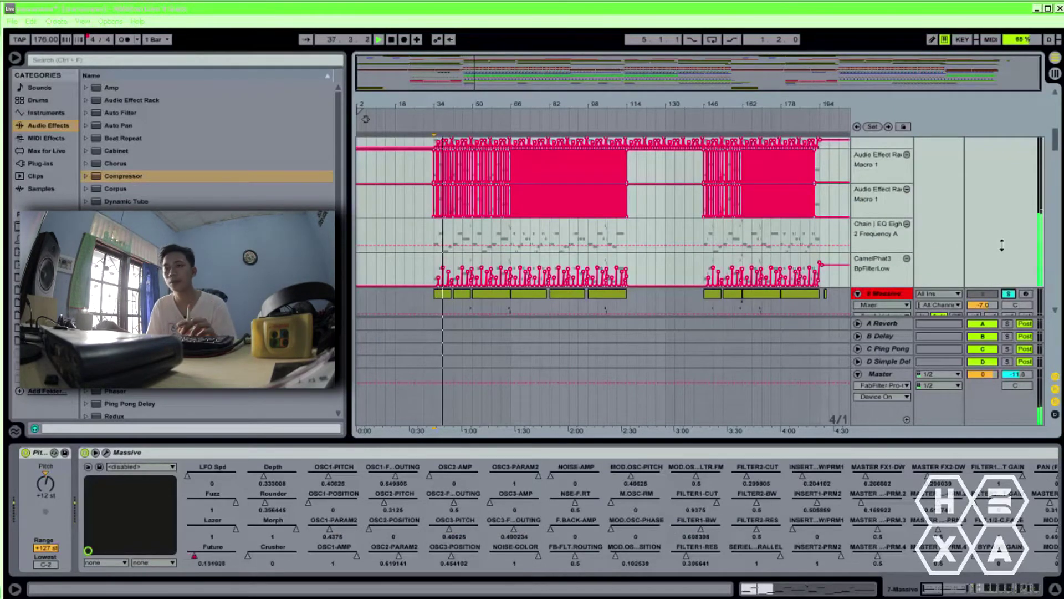
{"action": "scroll", "coordinate": [1003, 245], "scroll_direction": "up", "scroll_amount": 3}
{"action": "scroll", "coordinate": [1003, 245], "scroll_direction": "up", "scroll_amount": 2}
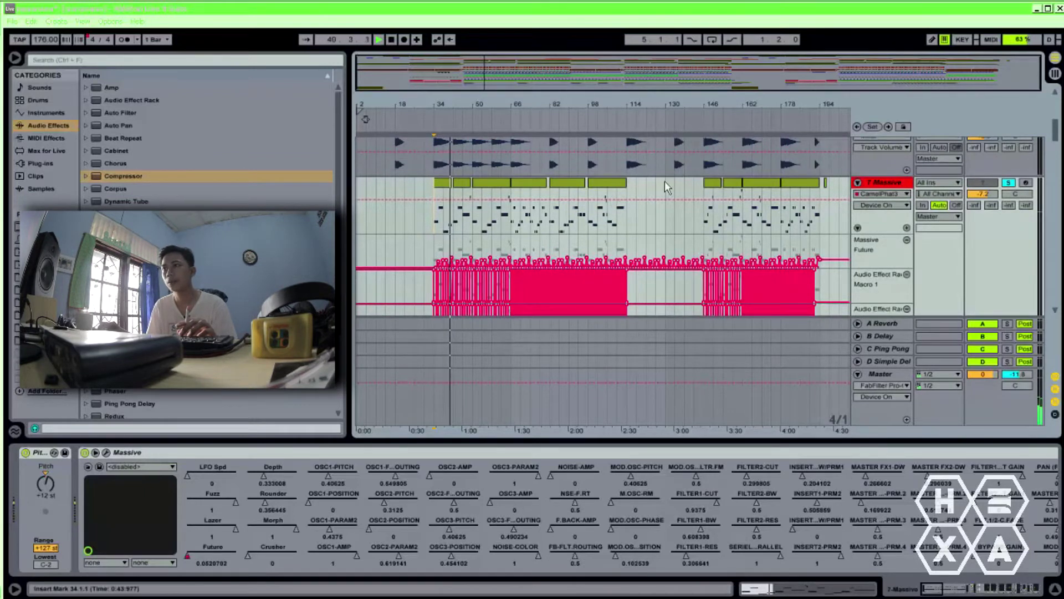
{"action": "key", "text": "space"}
Play the 7 Massive clip at bar 66, show the track's effect chain, and open the CamelPhat3 plug-in window.
{"action": "left_click", "coordinate": [527, 184]}
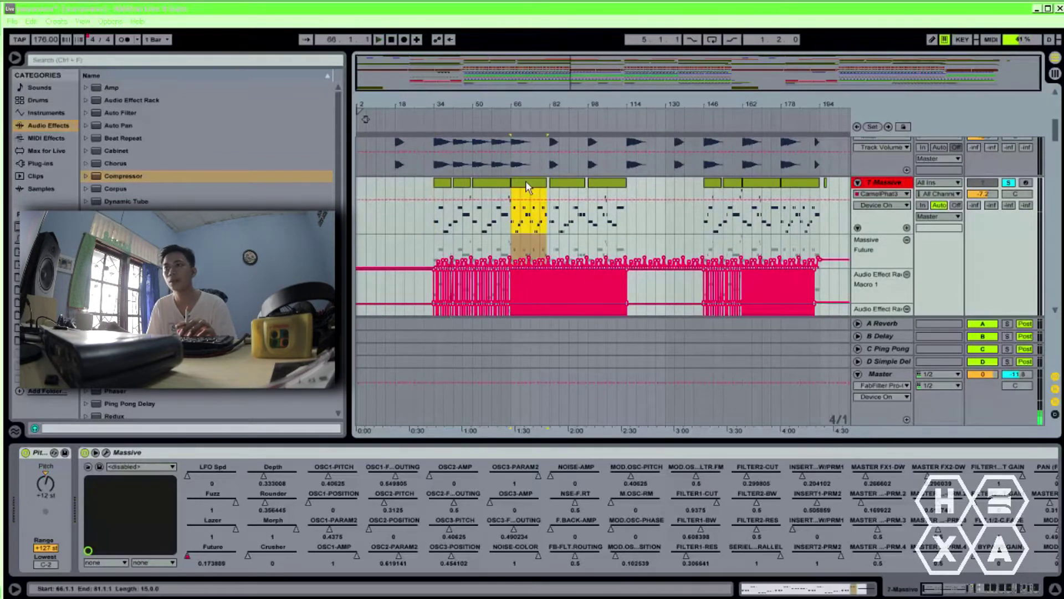
{"action": "mouse_move", "coordinate": [497, 102]}
{"action": "left_mouse_down"}
{"action": "mouse_move", "coordinate": [514, 142]}
{"action": "mouse_move", "coordinate": [497, 100]}
{"action": "left_mouse_up"}
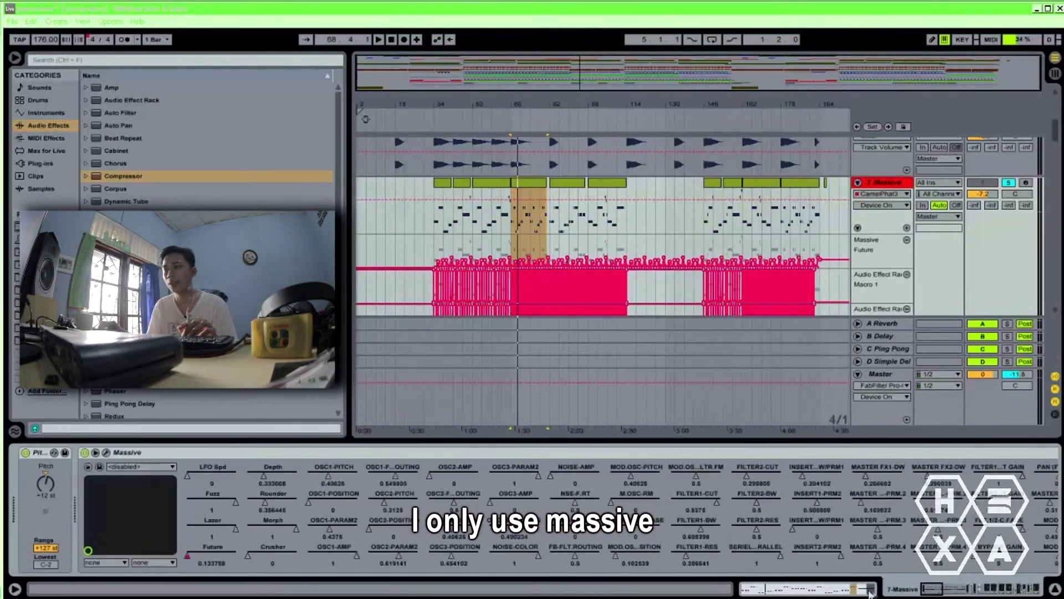
{"action": "left_click_drag", "start_coordinate": [931, 592], "coordinate": [975, 595]}
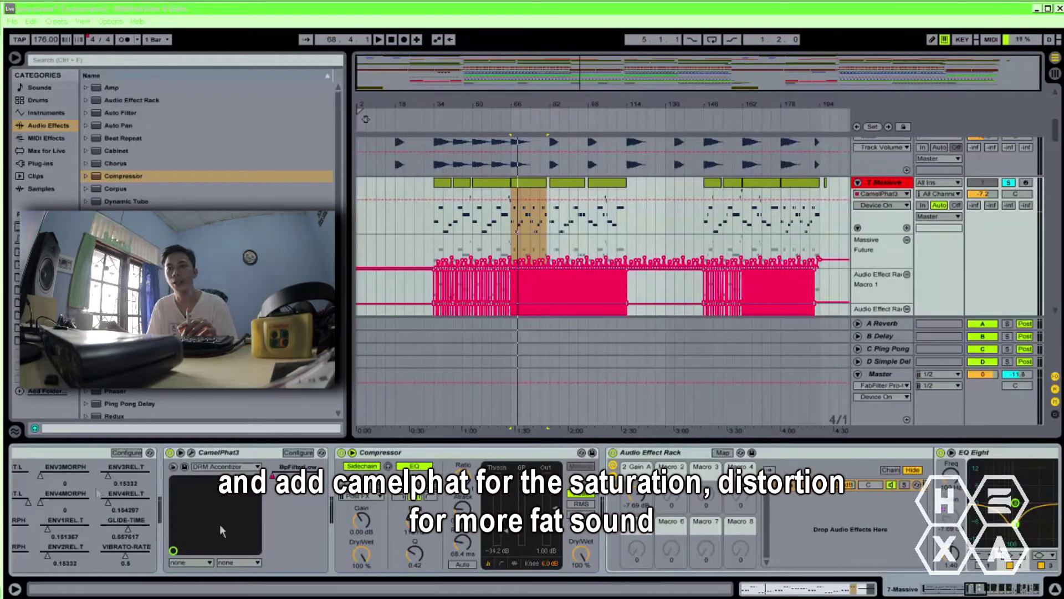
{"action": "left_click", "coordinate": [526, 186]}
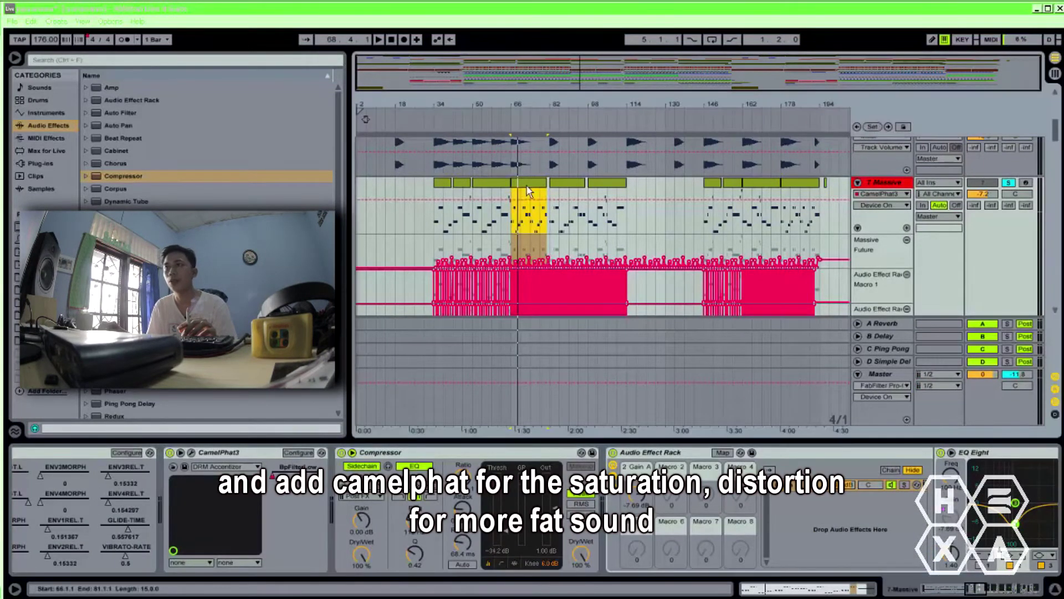
{"action": "left_click", "coordinate": [192, 453]}
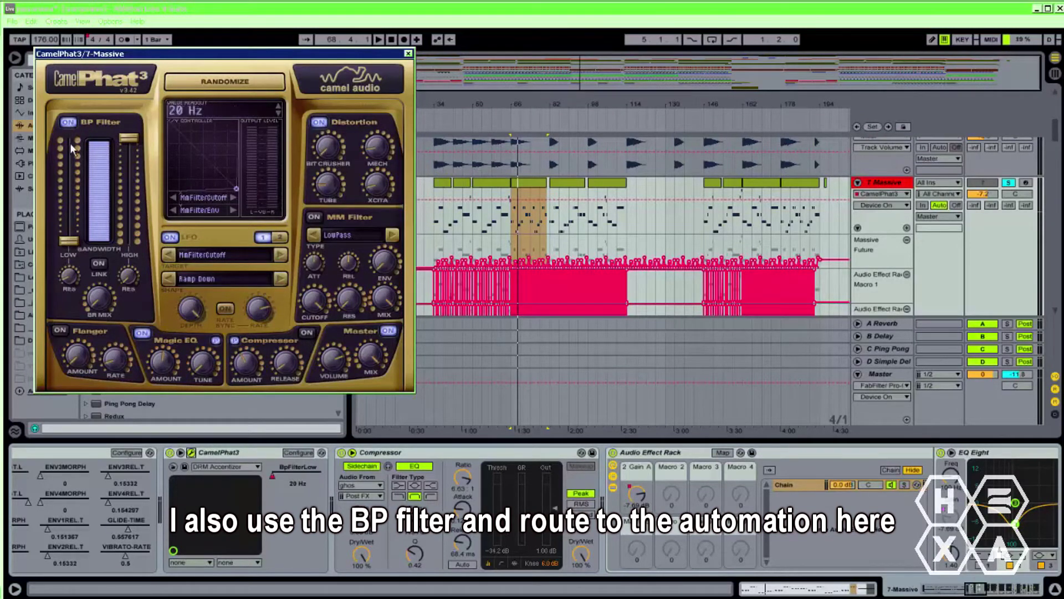
Play 7 Massive from bar 66 with the automated CamelPhat3 BP Filter on view, and close the plug-in window.
{"action": "left_click_drag", "start_coordinate": [521, 105], "coordinate": [596, 162]}
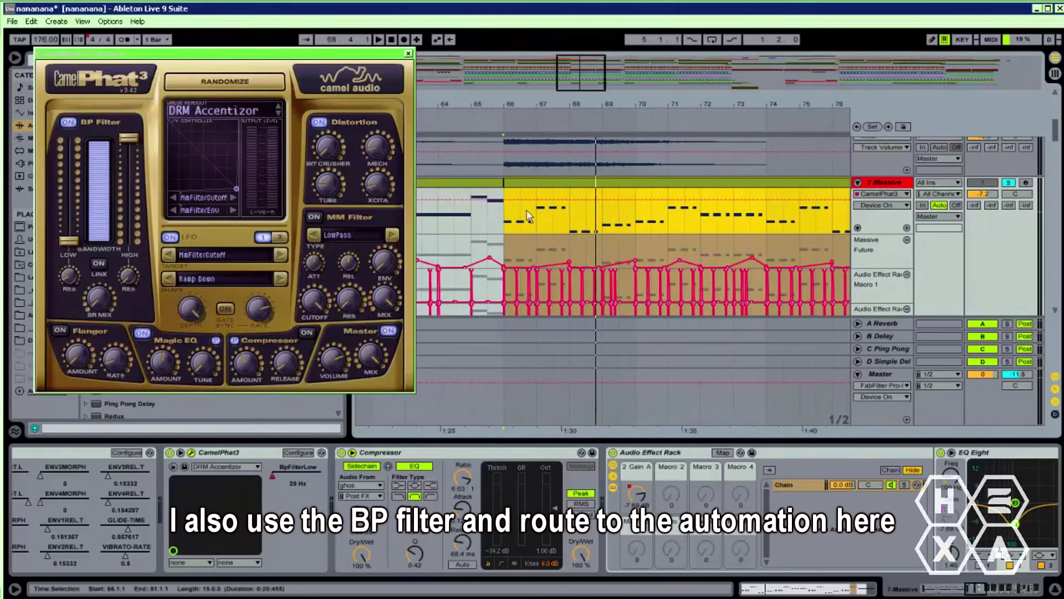
{"action": "left_click", "coordinate": [506, 216]}
{"action": "key", "text": "space"}
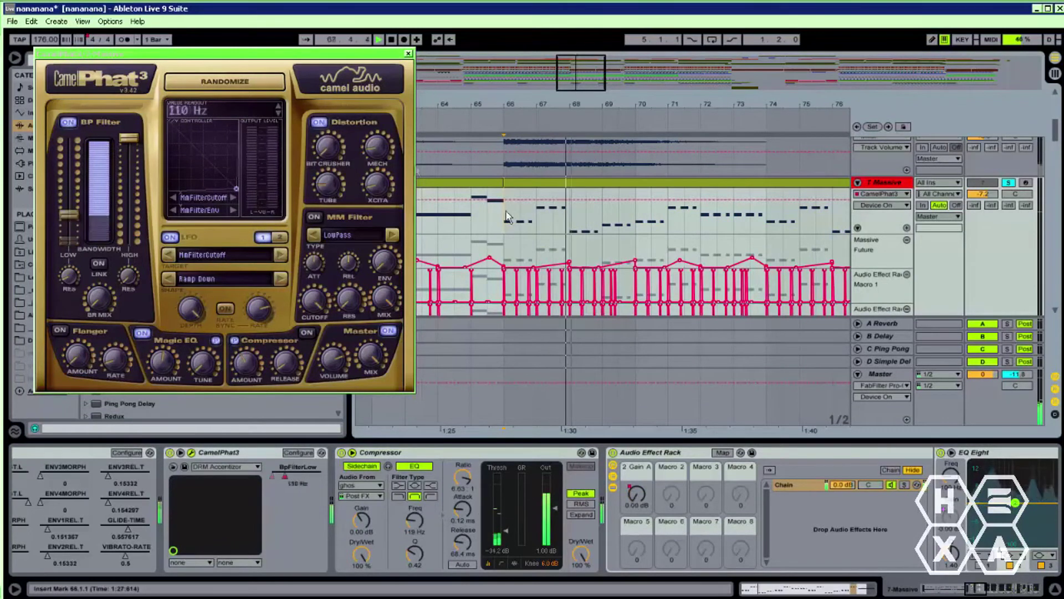
{"action": "left_click", "coordinate": [408, 54]}
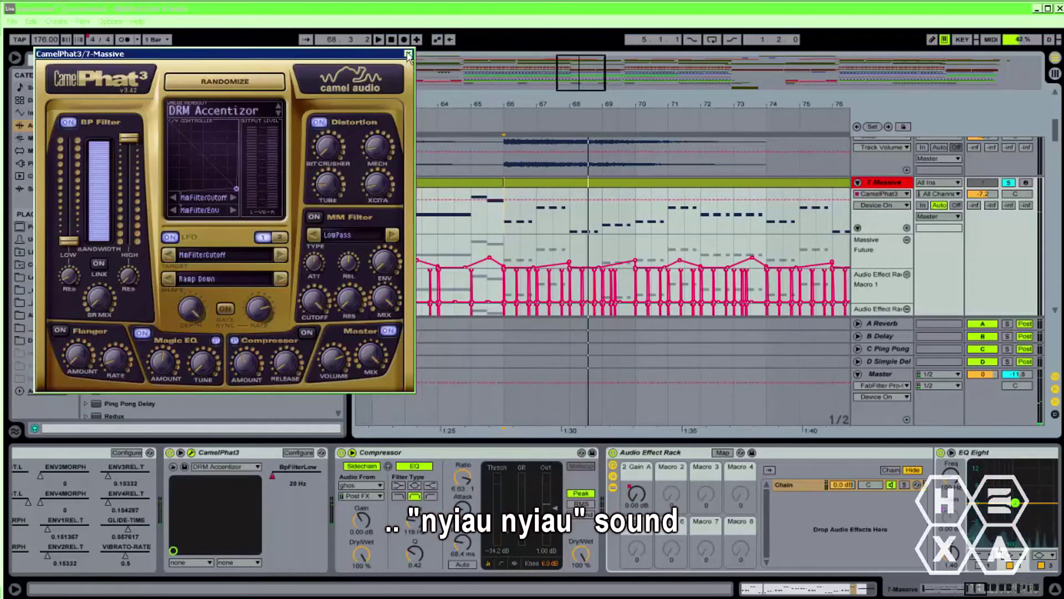
{"action": "left_click", "coordinate": [409, 54]}
Play the 7 Massive bass from bar 60 and show the devices at the end of its chain.
{"action": "left_click_drag", "start_coordinate": [433, 106], "coordinate": [499, 105]}
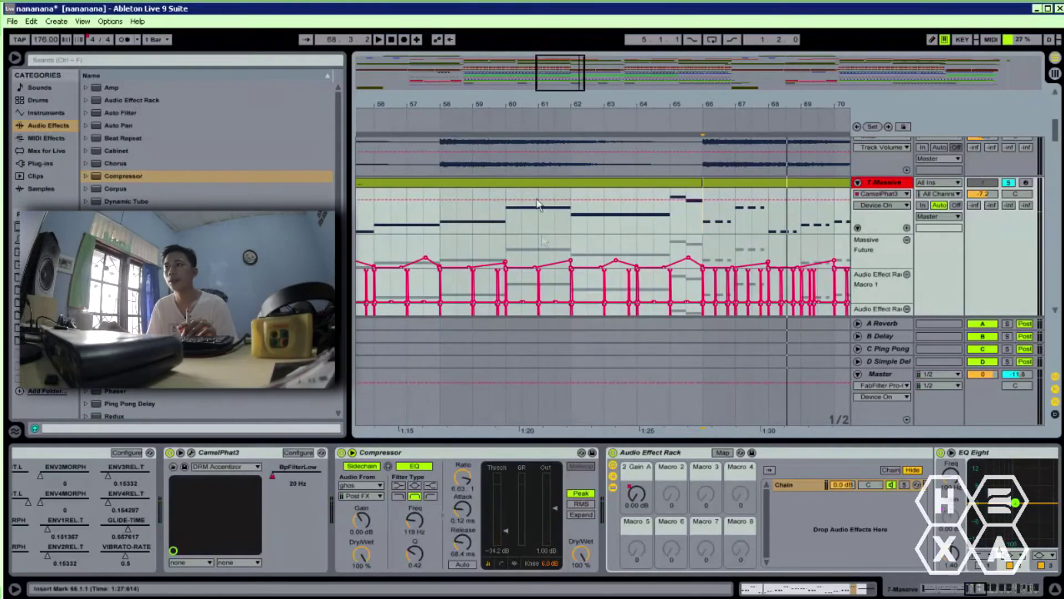
{"action": "left_click", "coordinate": [506, 230]}
{"action": "key", "text": "space"}
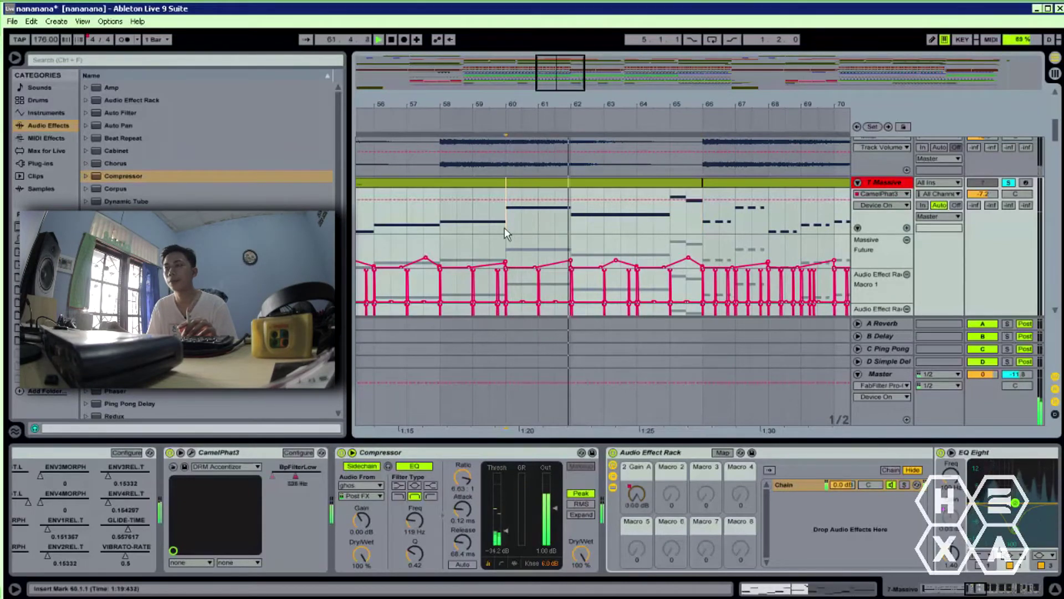
{"action": "key", "text": "space"}
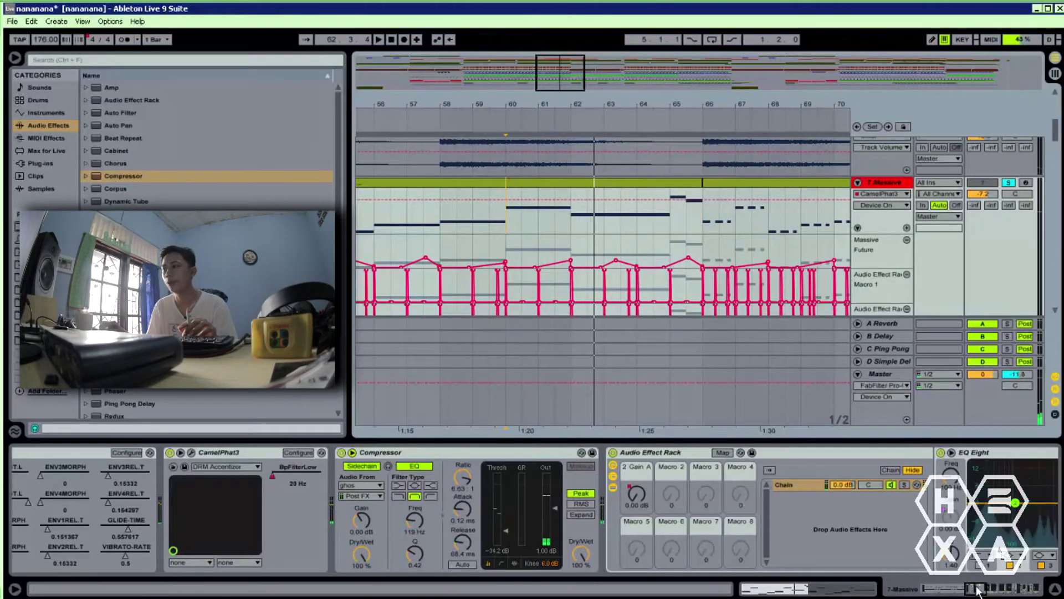
{"action": "left_click_drag", "start_coordinate": [976, 588], "coordinate": [1029, 588]}
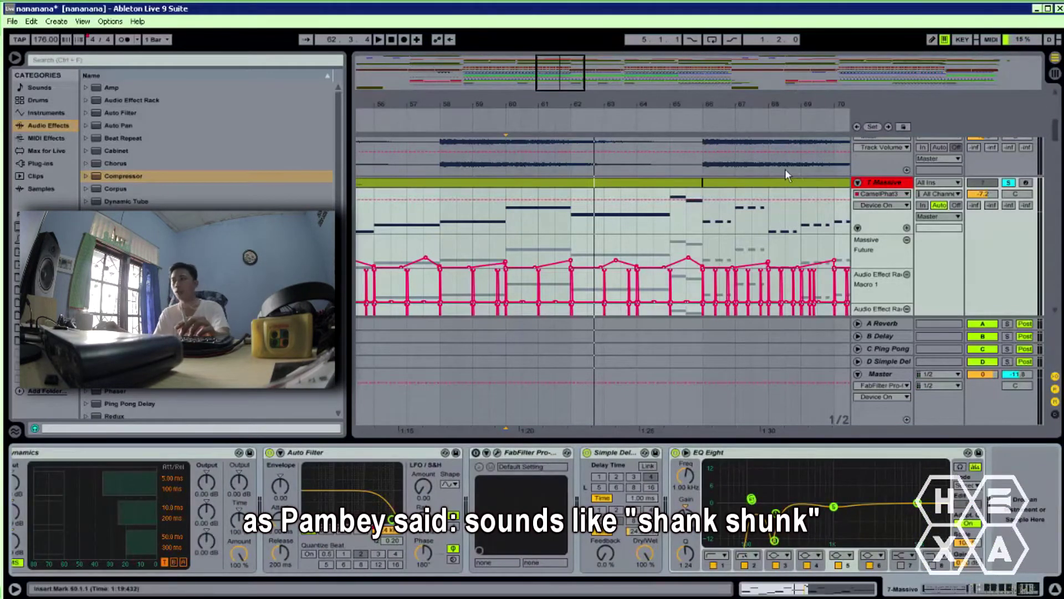
Replay 7 Massive from bar 60 and from the bar 146 clip, and unsolo the track with its bar 34 clip selected.
{"action": "key", "text": "space"}
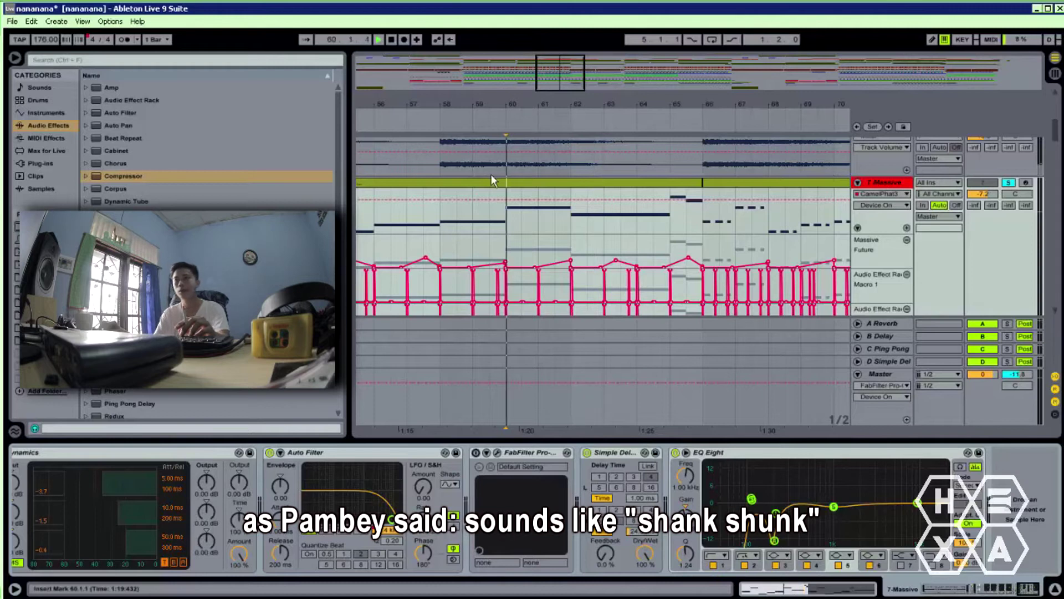
{"action": "double_click", "coordinate": [667, 105]}
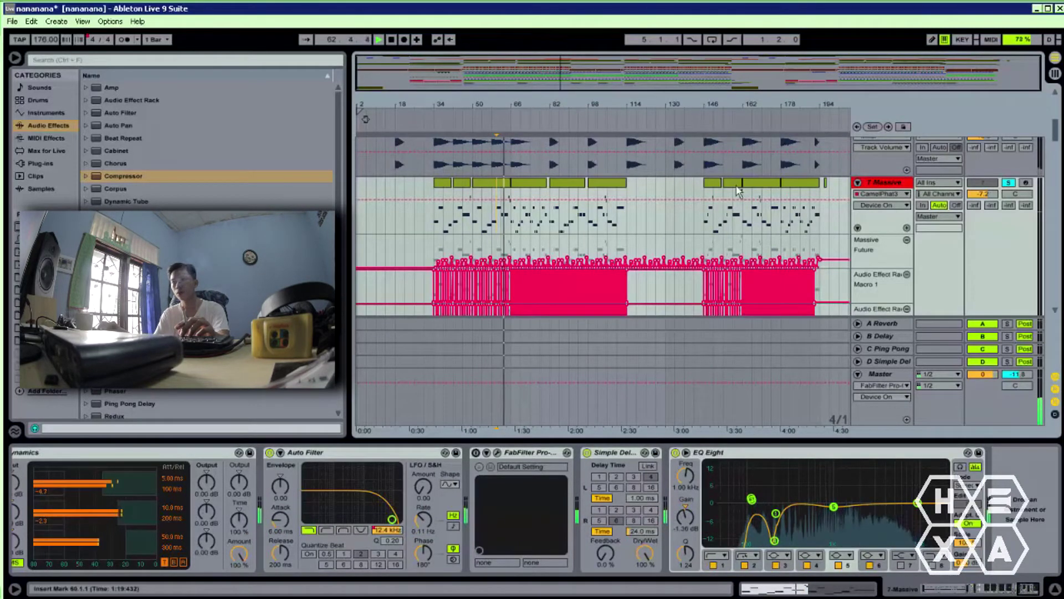
{"action": "left_click", "coordinate": [715, 183]}
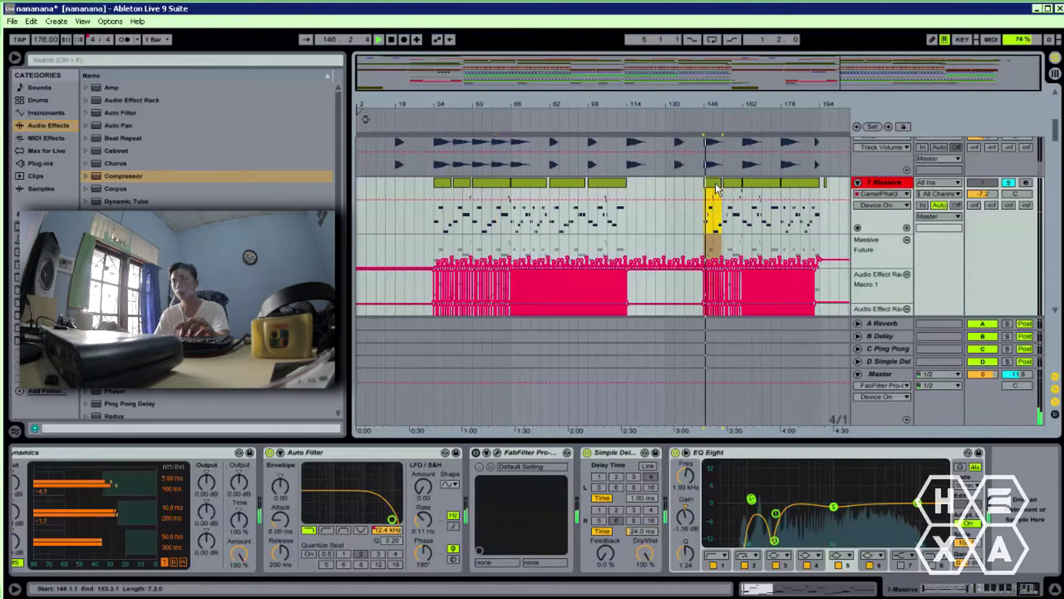
{"action": "left_click", "coordinate": [533, 183]}
{"action": "key", "text": "space"}
{"action": "left_click", "coordinate": [446, 183]}
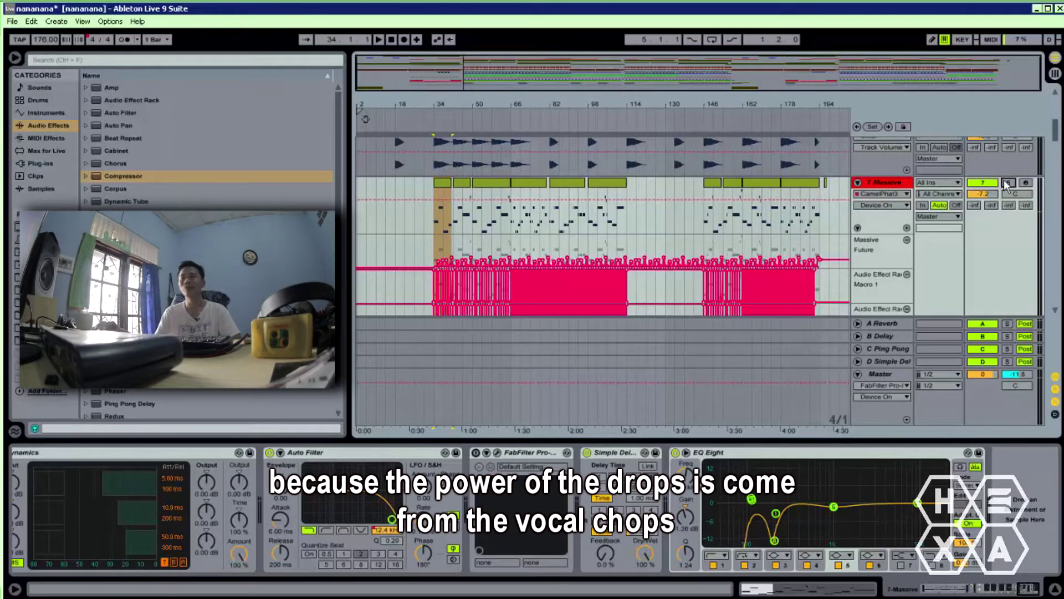
Play the full drop from bar 34 with 16 Group on view and toggle that group's solo.
{"action": "scroll", "coordinate": [1008, 185], "scroll_direction": "down", "scroll_amount": 10}
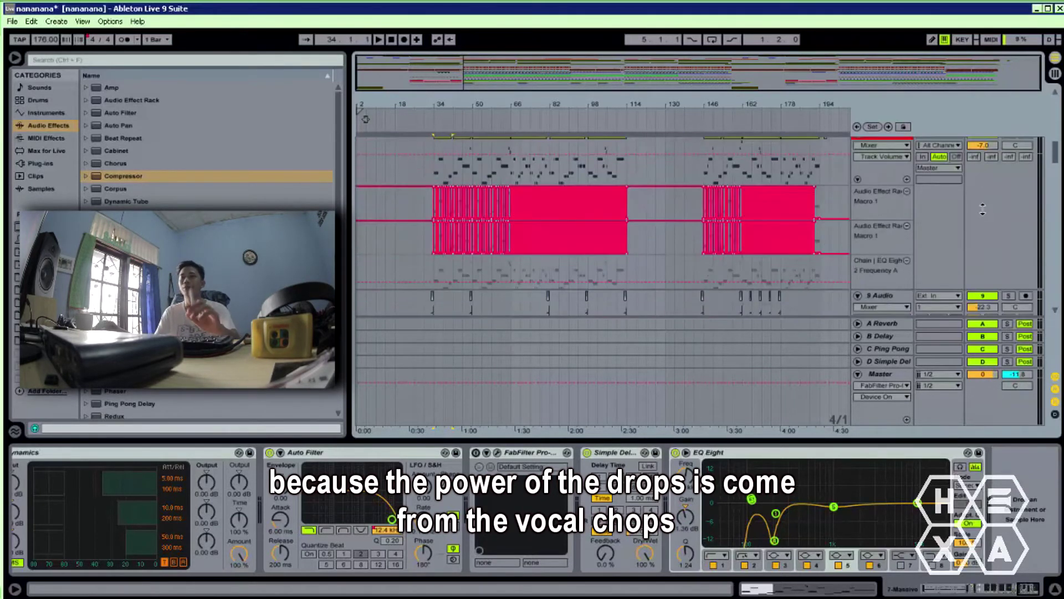
{"action": "scroll", "coordinate": [963, 228], "scroll_direction": "down", "scroll_amount": 5}
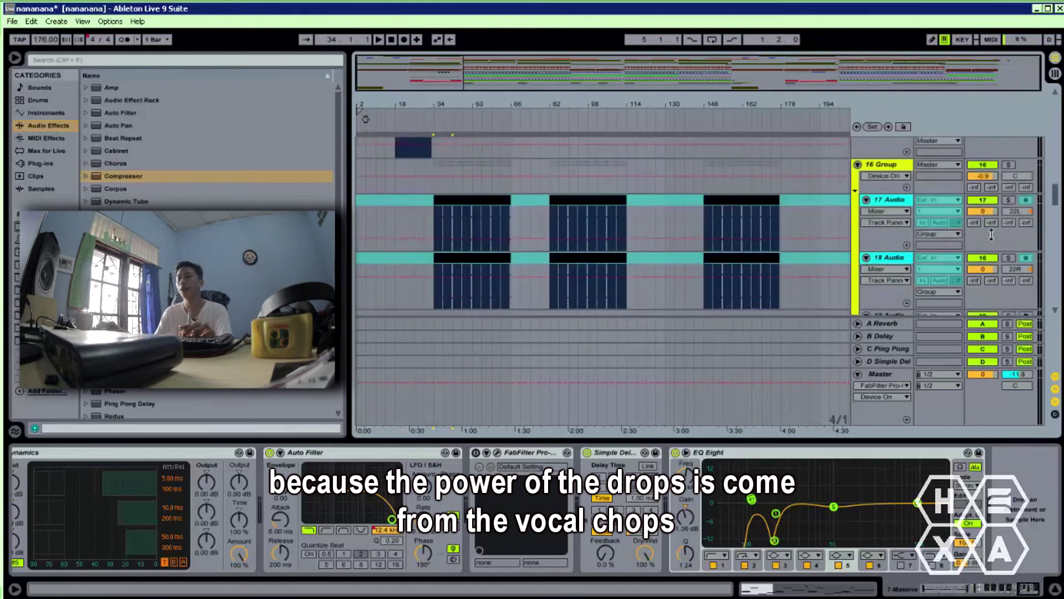
{"action": "key", "text": "space"}
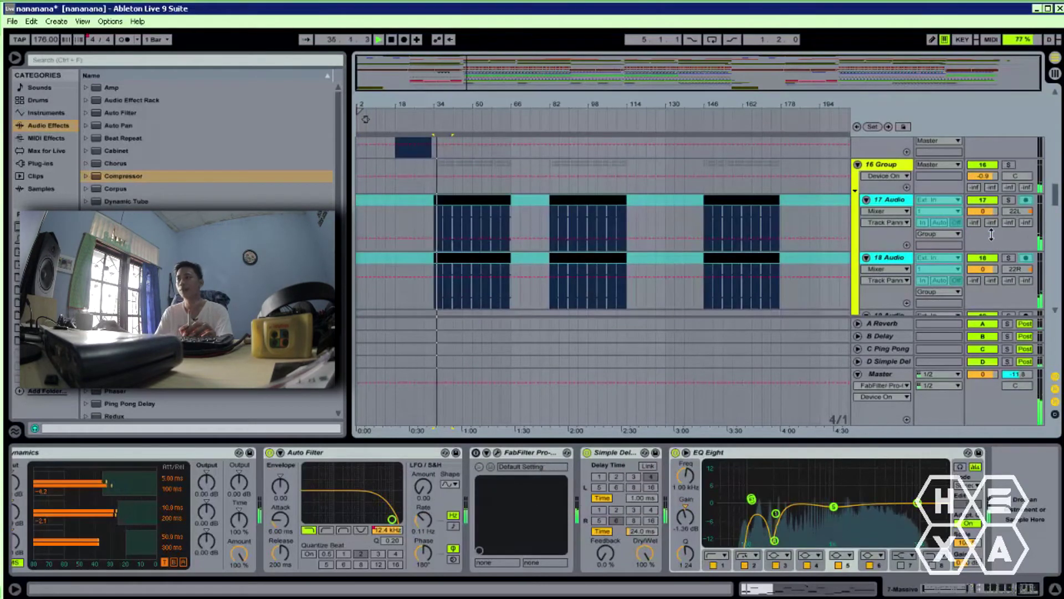
{"action": "left_click", "coordinate": [1007, 164]}
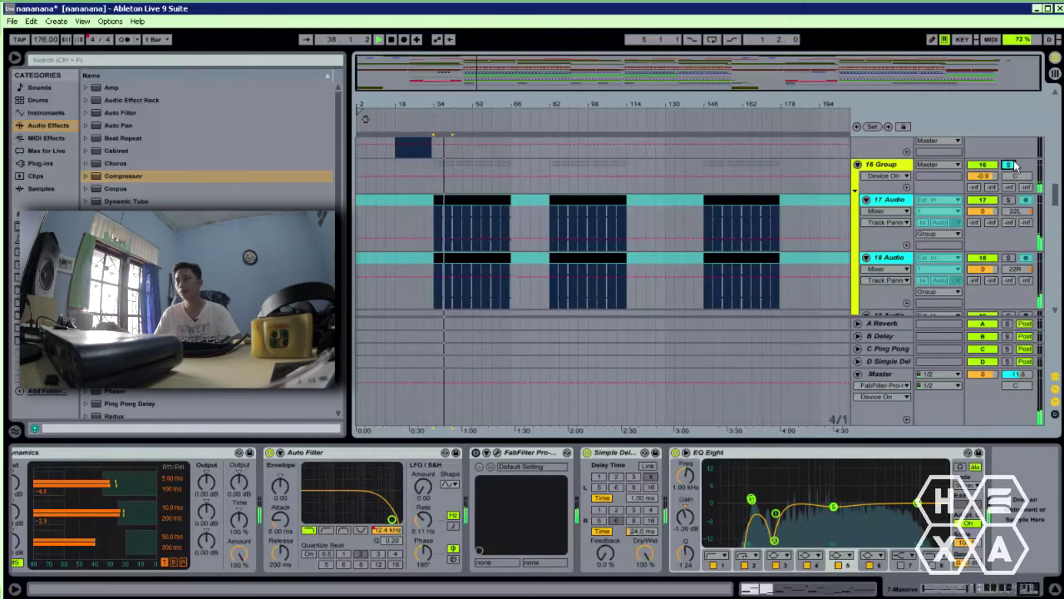
{"action": "key", "text": "space"}
Play the full mix from bar 98 with 16 Group's Compressor and EQ Eight devices shown.
{"action": "left_click", "coordinate": [587, 164]}
{"action": "key", "text": "space"}
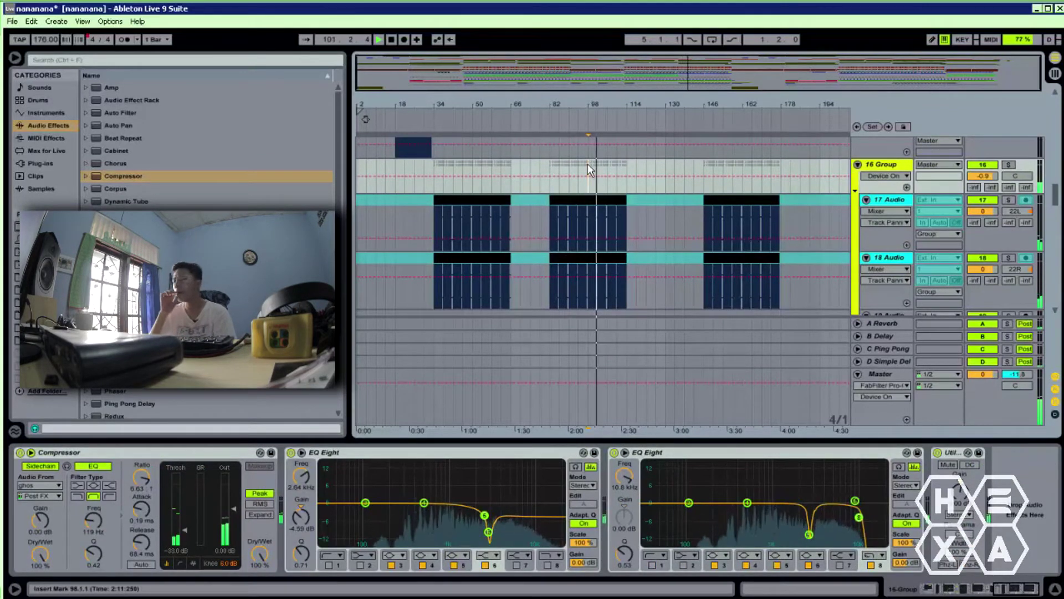
{"action": "key", "text": "space"}
Play the 37 marko 80s drum track from its bar 34 clip, solo it, and show its Drum Rack devices.
{"action": "scroll", "coordinate": [588, 164], "scroll_direction": "up", "scroll_amount": 10}
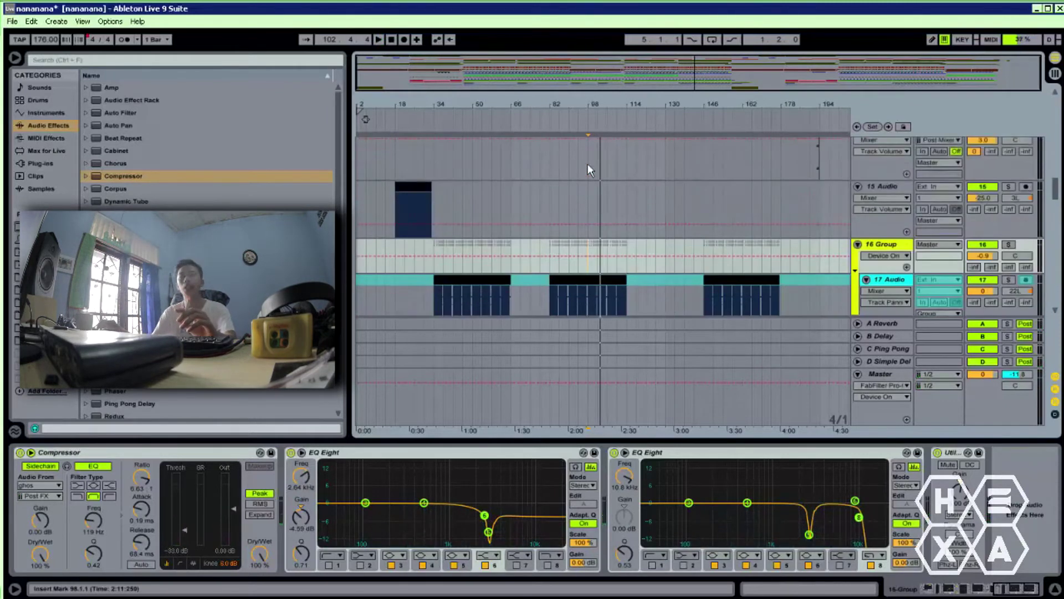
{"action": "scroll", "coordinate": [1040, 157], "scroll_direction": "down", "scroll_amount": 15}
{"action": "scroll", "coordinate": [603, 226], "scroll_direction": "down", "scroll_amount": 6}
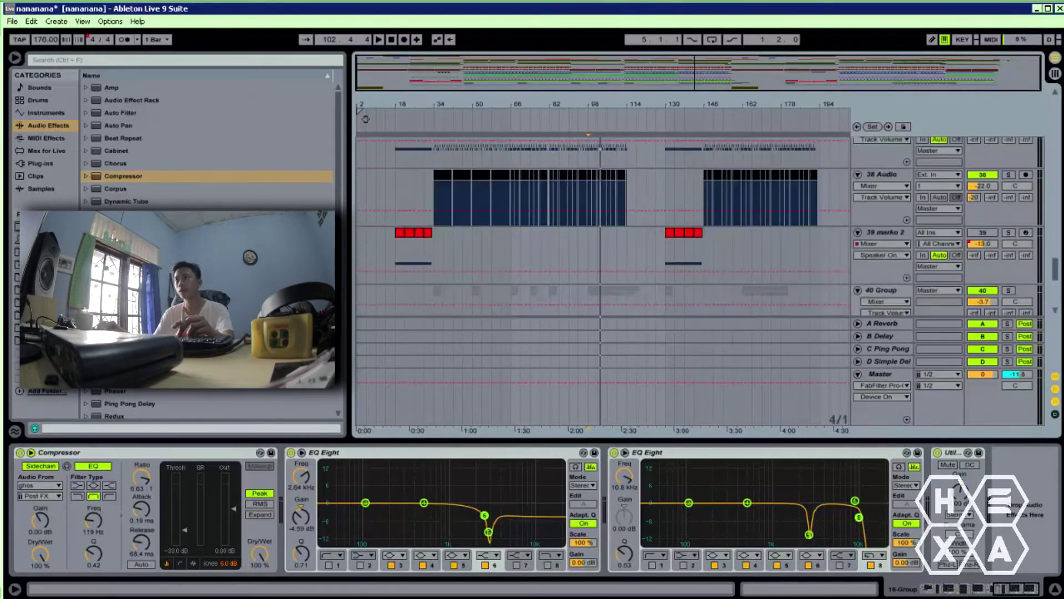
{"action": "scroll", "coordinate": [641, 286], "scroll_direction": "up", "scroll_amount": 3}
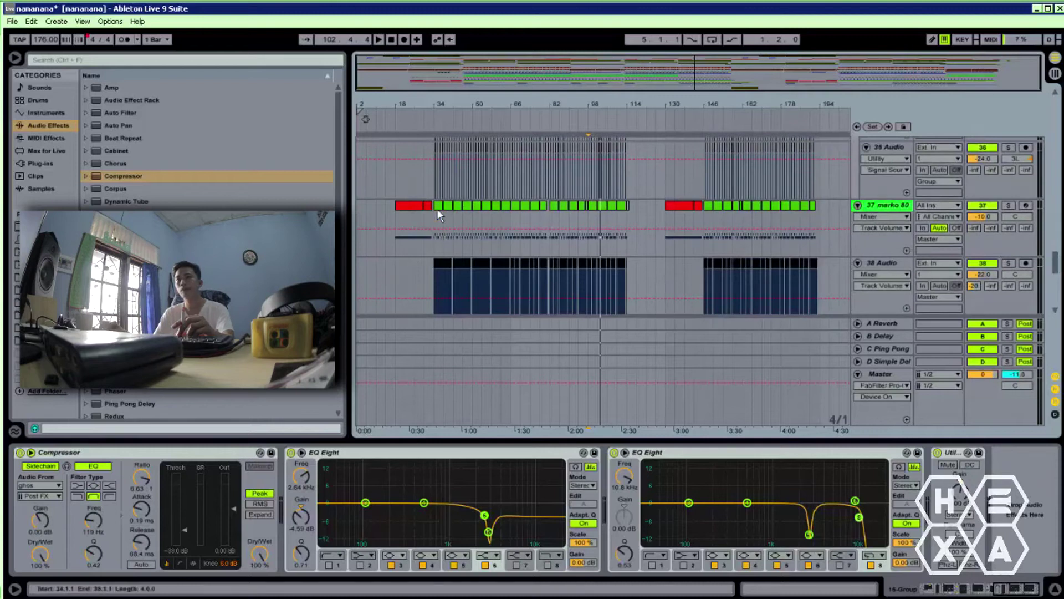
{"action": "left_click", "coordinate": [439, 215]}
{"action": "key", "text": "space"}
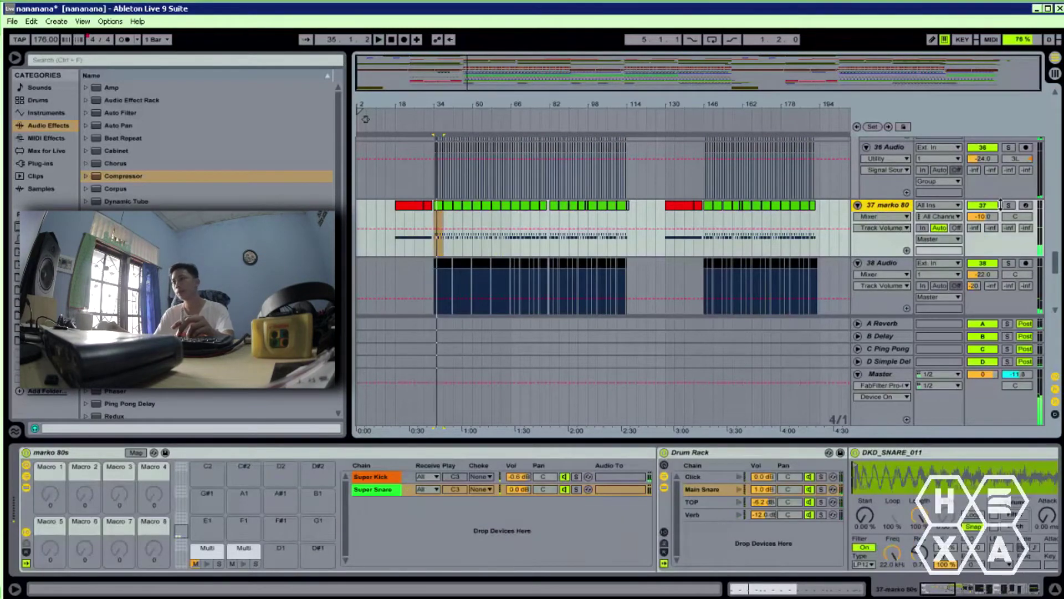
{"action": "left_click", "coordinate": [1007, 205]}
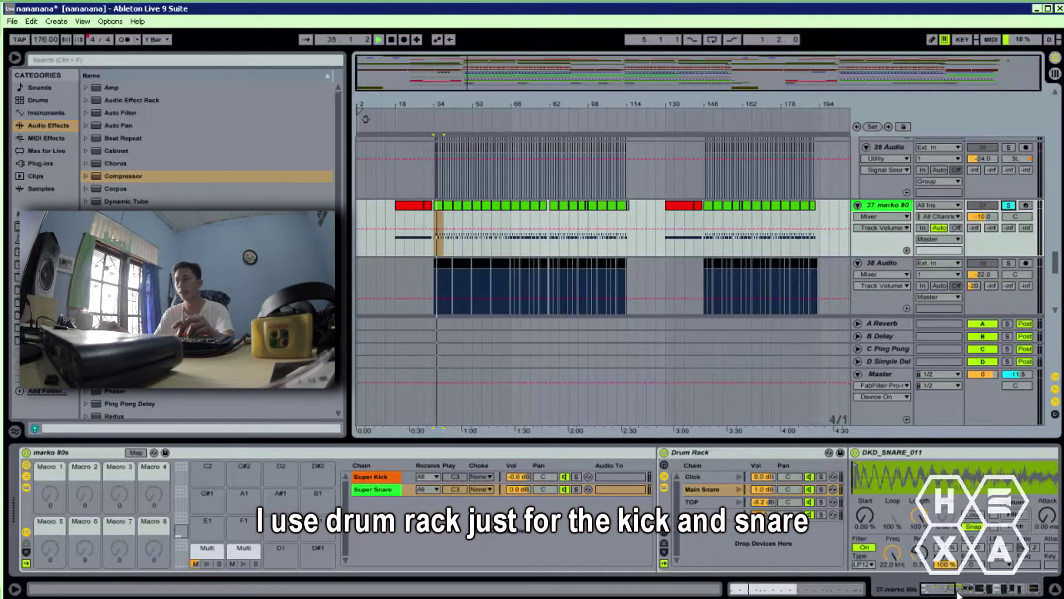
{"action": "left_click_drag", "start_coordinate": [957, 591], "coordinate": [870, 565]}
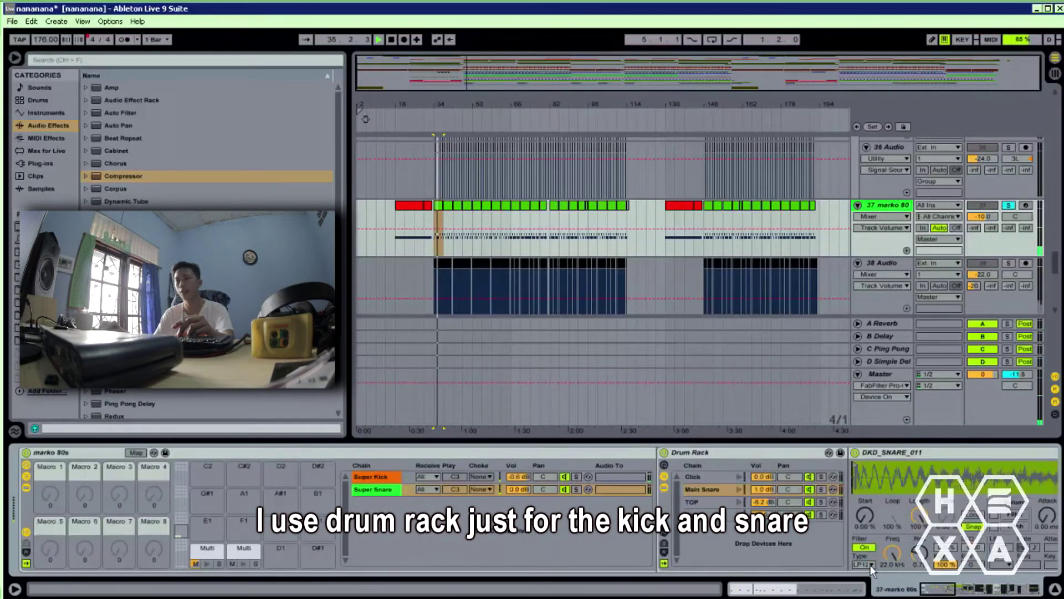
Show the Super Kick chain of the 37 marko 80s rack and review its devices through to the Utility.
{"action": "left_click", "coordinate": [1020, 589]}
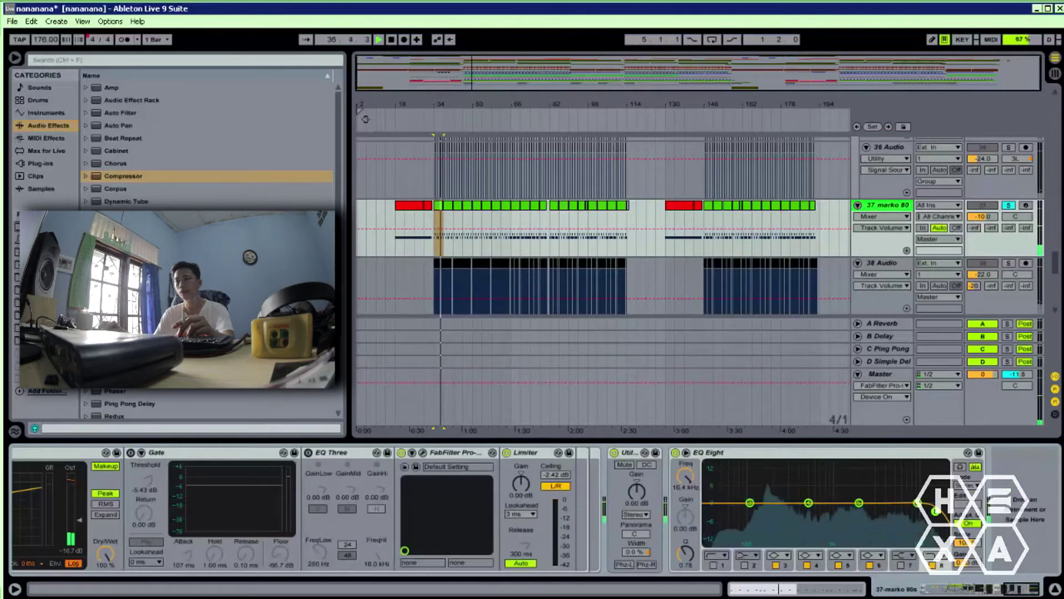
{"action": "scroll", "coordinate": [394, 492], "scroll_direction": "left", "scroll_amount": 10}
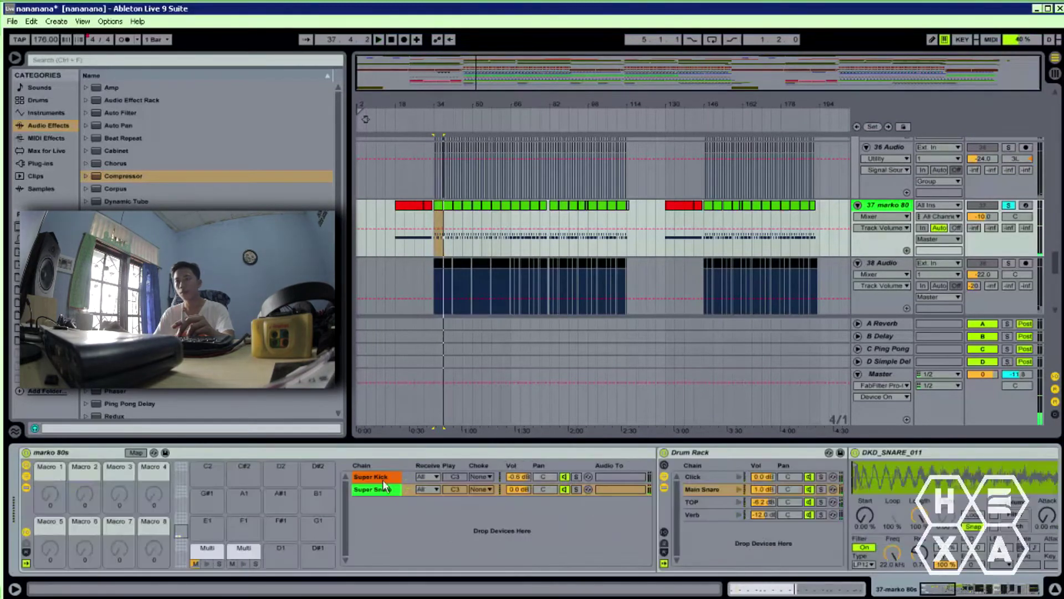
{"action": "left_click", "coordinate": [384, 481]}
{"action": "left_click_drag", "start_coordinate": [938, 592], "coordinate": [1023, 596]}
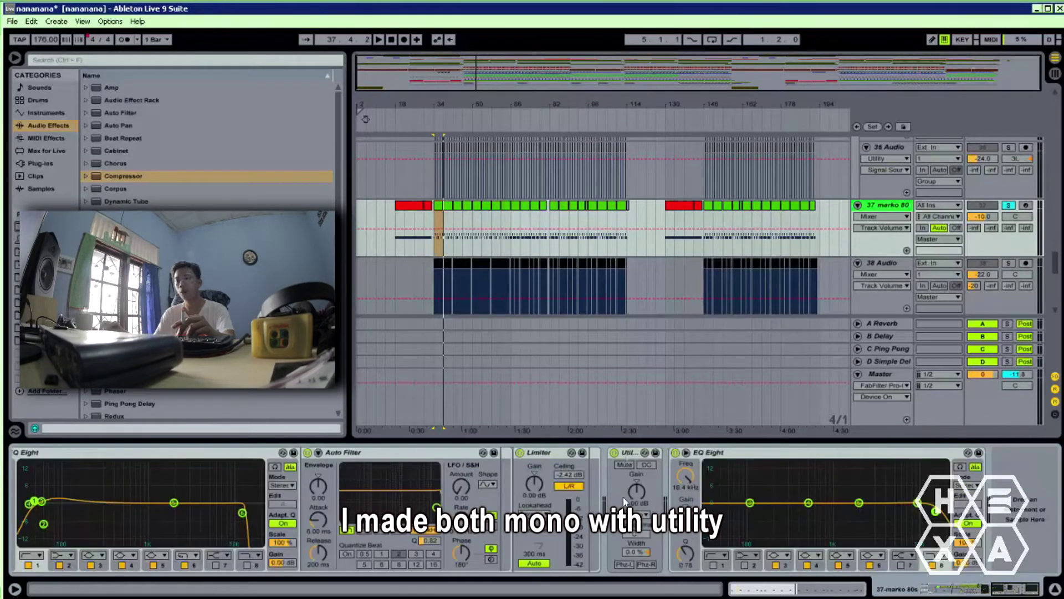
{"action": "left_click_drag", "start_coordinate": [1035, 586], "coordinate": [740, 559]}
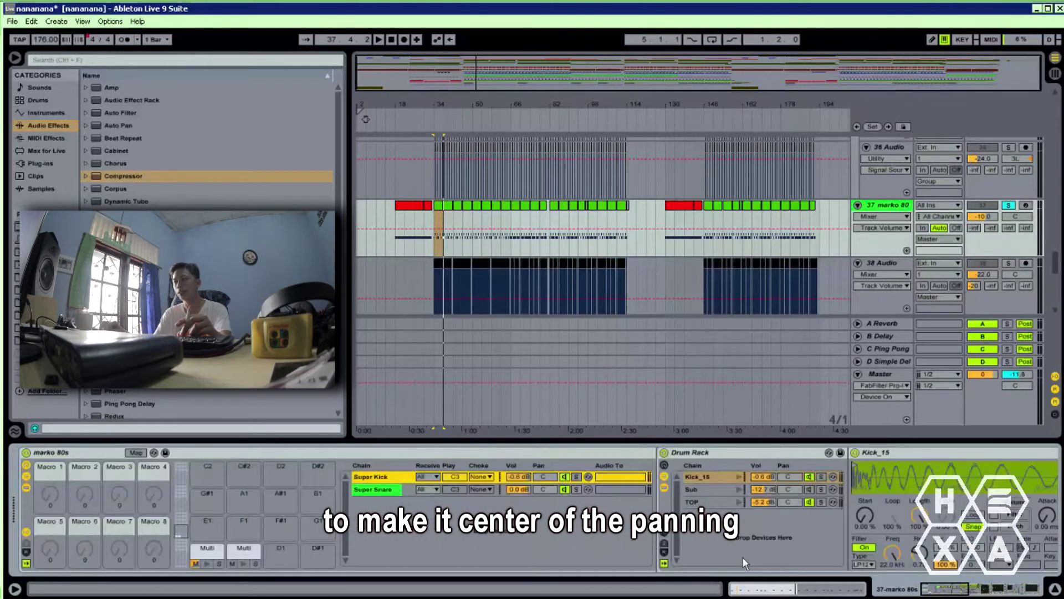
Show the Super Snare chain's devices through to the Utility, play the drums from bar 34, and unsolo 37 marko 80s.
{"action": "left_click", "coordinate": [386, 491]}
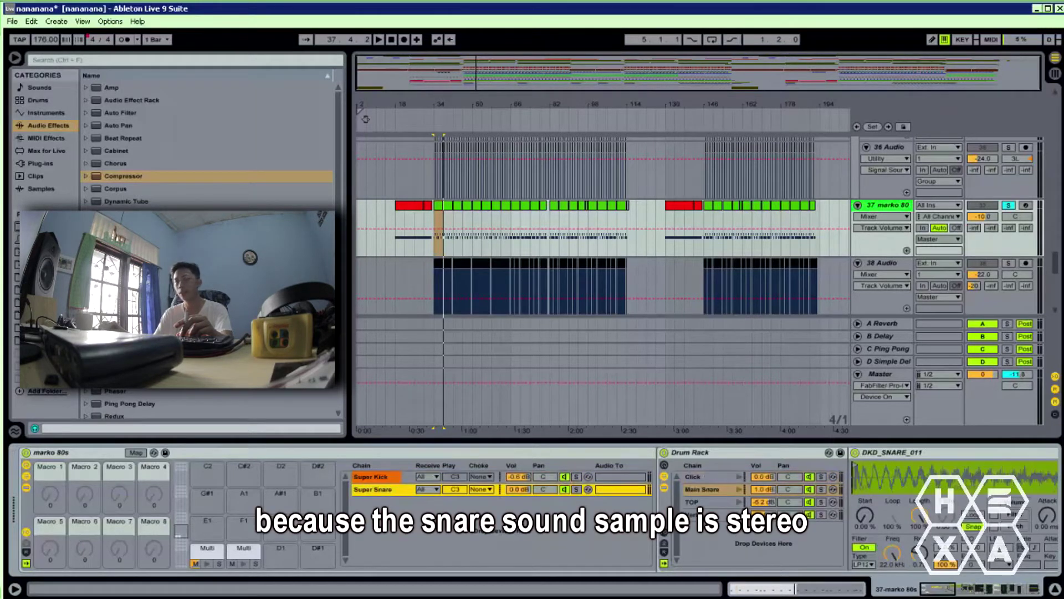
{"action": "left_click_drag", "start_coordinate": [925, 592], "coordinate": [1010, 594]}
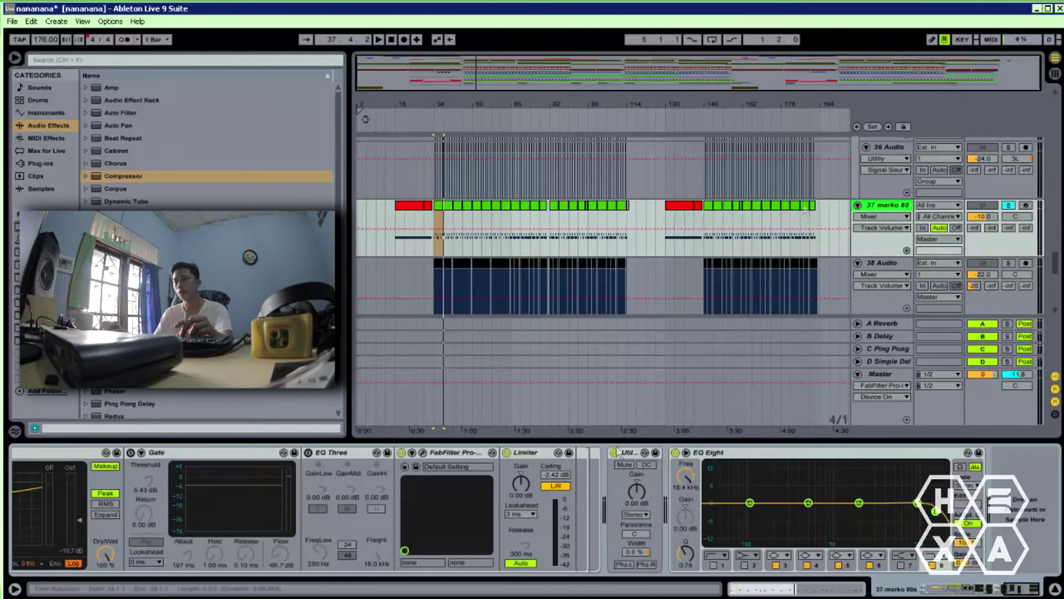
{"action": "key", "text": "space"}
{"action": "key", "text": "space"}
{"action": "left_click", "coordinate": [1007, 205]}
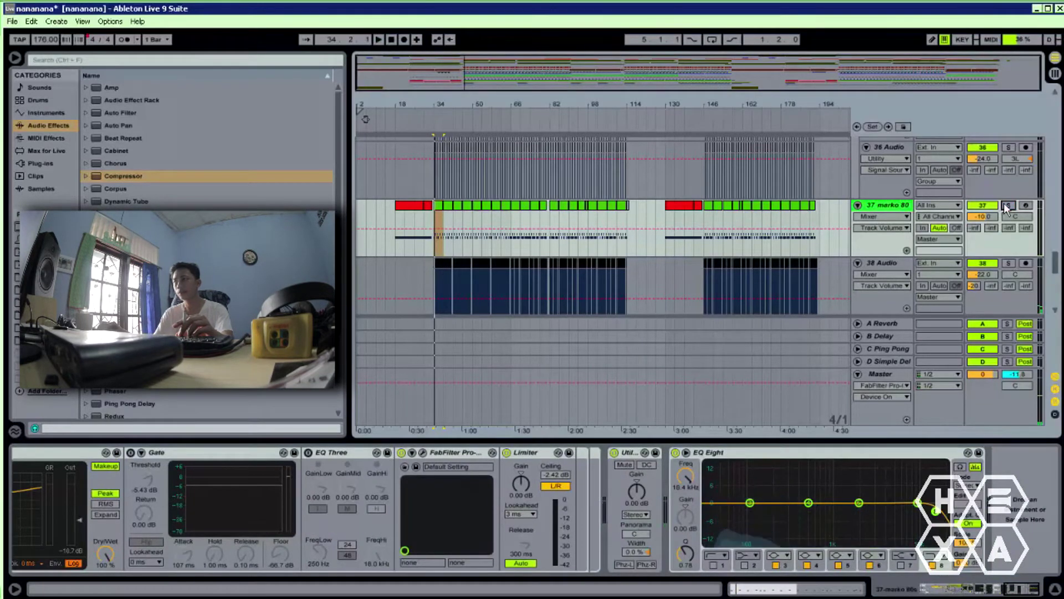
Solo the 38 Audio hi-hat track, play it from bar 34, and view its clips in bars 34 to 38 up close.
{"action": "left_click", "coordinate": [1009, 263]}
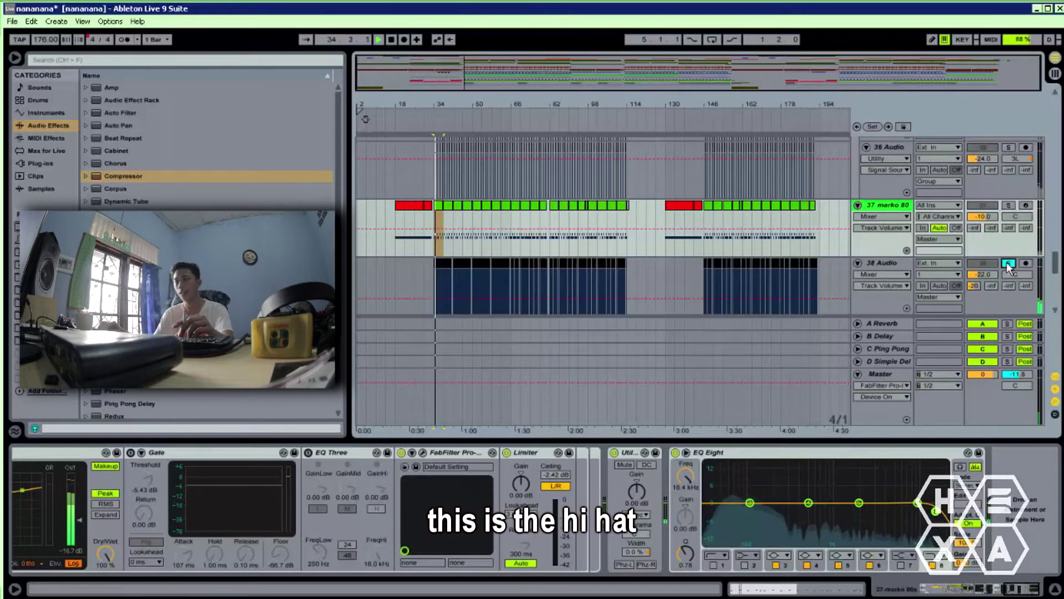
{"action": "key", "text": "space"}
{"action": "mouse_move", "coordinate": [441, 105]}
{"action": "left_mouse_down"}
{"action": "mouse_move", "coordinate": [444, 142]}
{"action": "mouse_move", "coordinate": [454, 110]}
{"action": "mouse_move", "coordinate": [425, 133]}
{"action": "mouse_move", "coordinate": [439, 105]}
{"action": "left_mouse_up"}
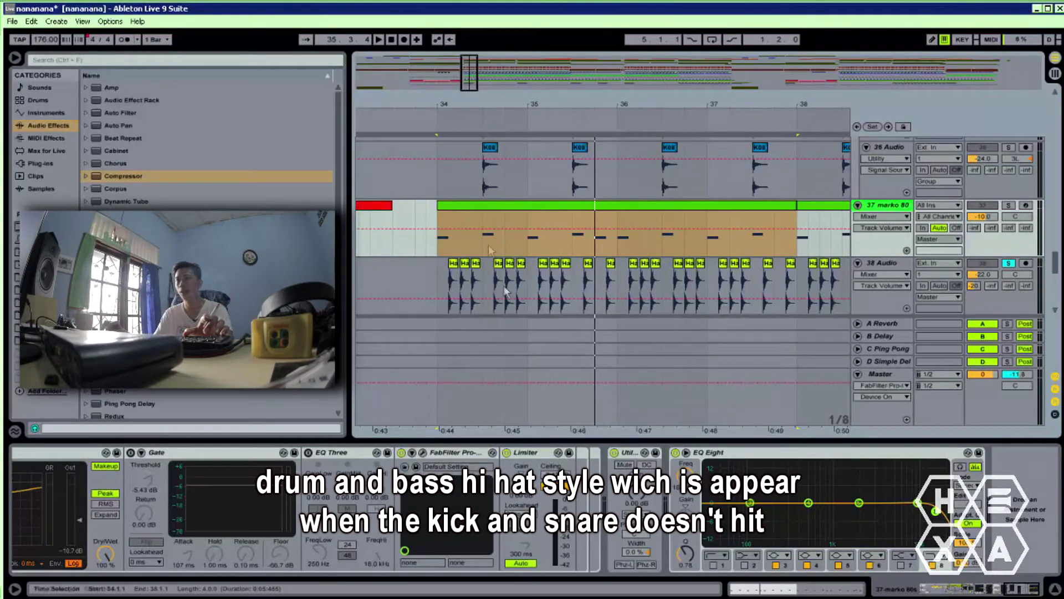
Solo 37 marko 80s together with 38 Audio, show 38 Audio's sidechained Compressor, and play both from bar 34.
{"action": "left_click", "coordinate": [1008, 207]}
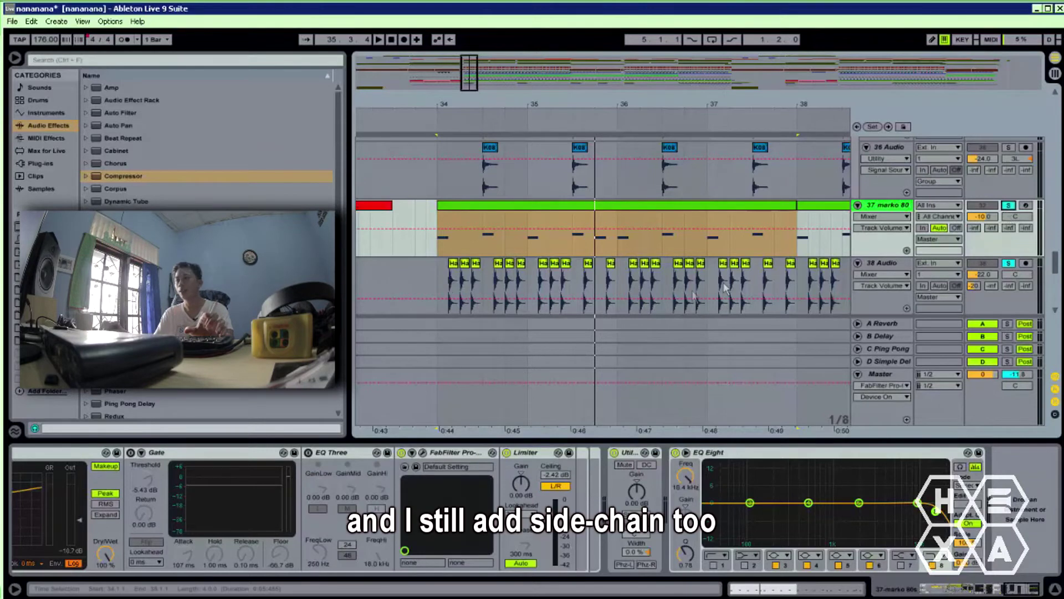
{"action": "left_click", "coordinate": [889, 263]}
{"action": "key", "text": "space"}
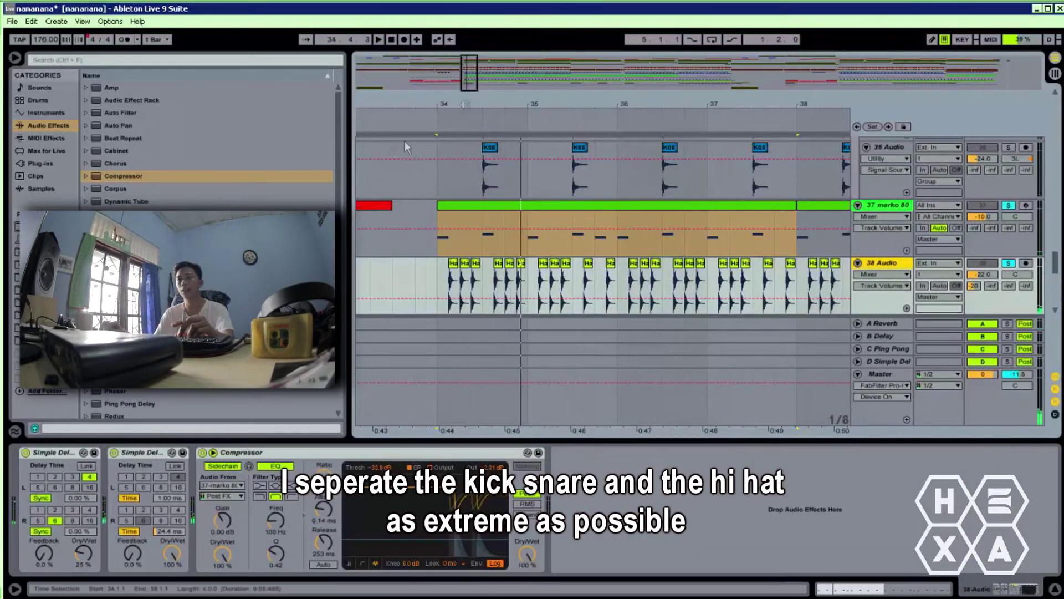
Locate the 27 Audio track with the DKD_SNARE_011 clips, play it soloed from bar 34, and unsolo it.
{"action": "left_click_drag", "start_coordinate": [488, 96], "coordinate": [488, 85]}
{"action": "scroll", "coordinate": [721, 155], "scroll_direction": "down", "scroll_amount": 6}
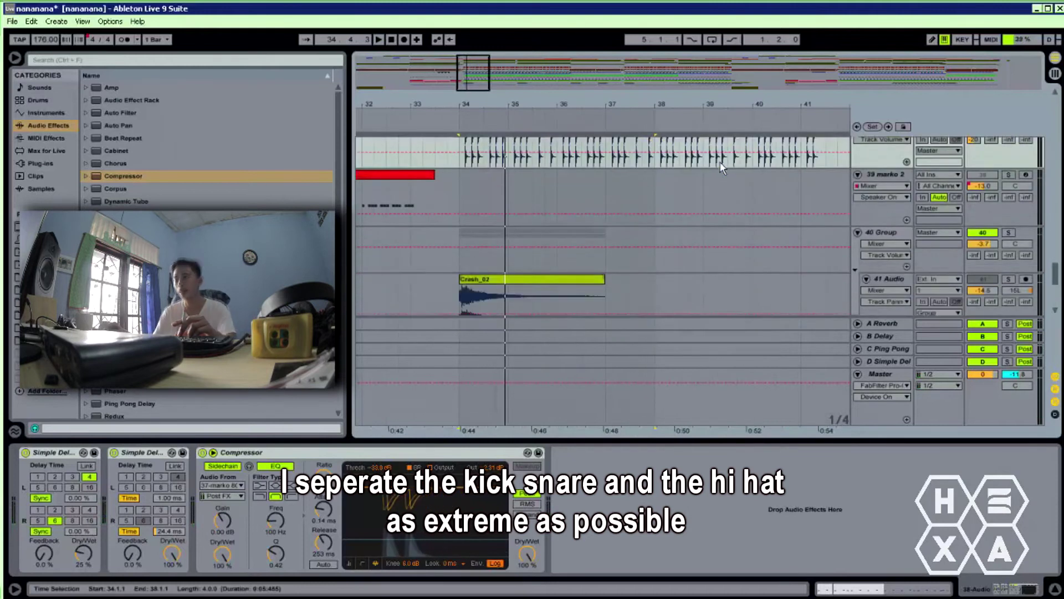
{"action": "scroll", "coordinate": [720, 162], "scroll_direction": "up", "scroll_amount": 10}
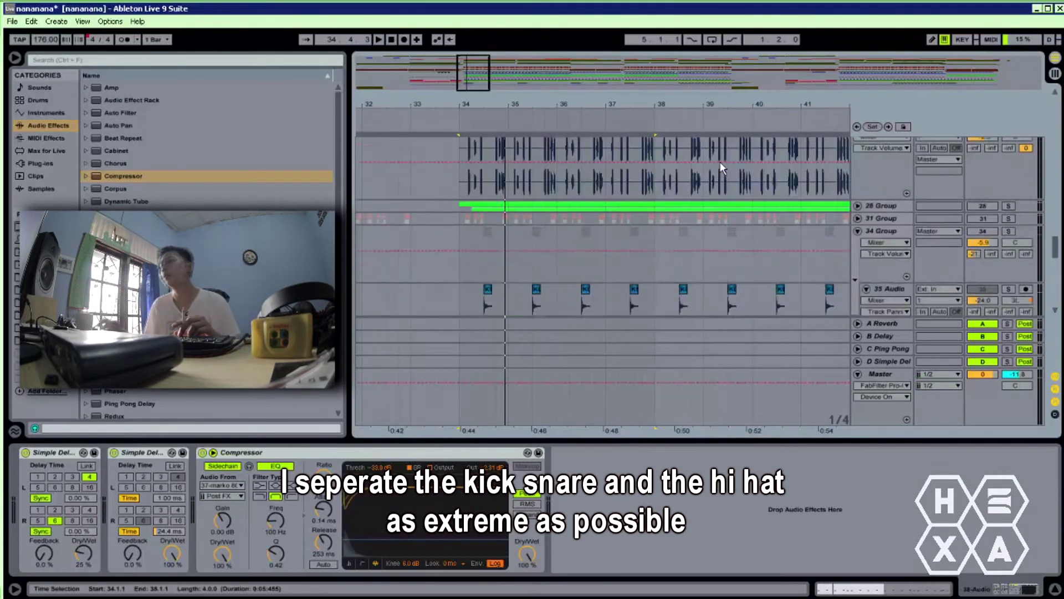
{"action": "scroll", "coordinate": [719, 162], "scroll_direction": "up", "scroll_amount": 1}
{"action": "left_click", "coordinate": [1010, 220]}
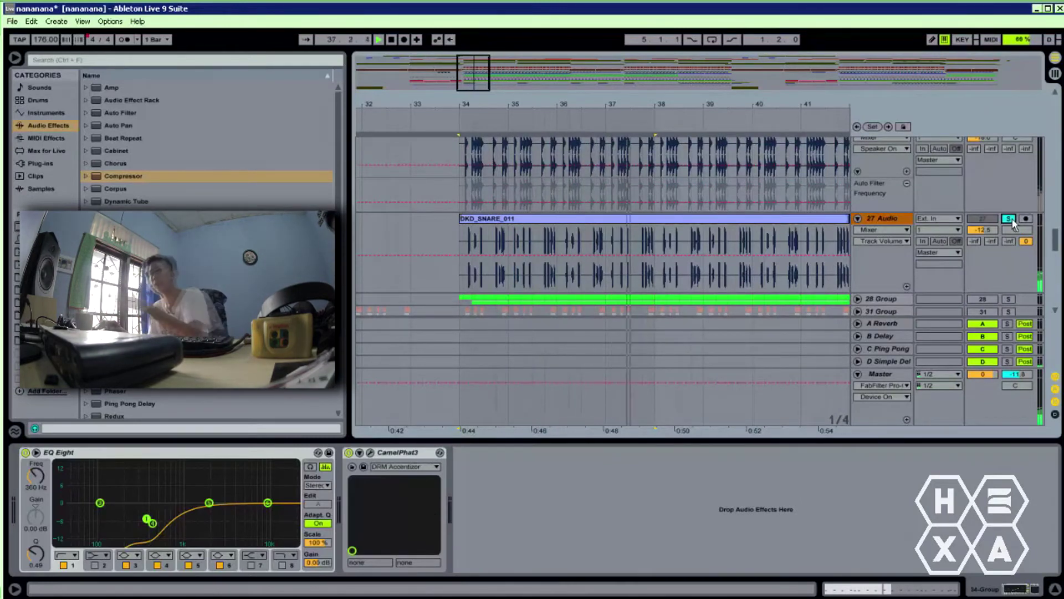
{"action": "scroll", "coordinate": [1013, 222], "scroll_direction": "up", "scroll_amount": 3}
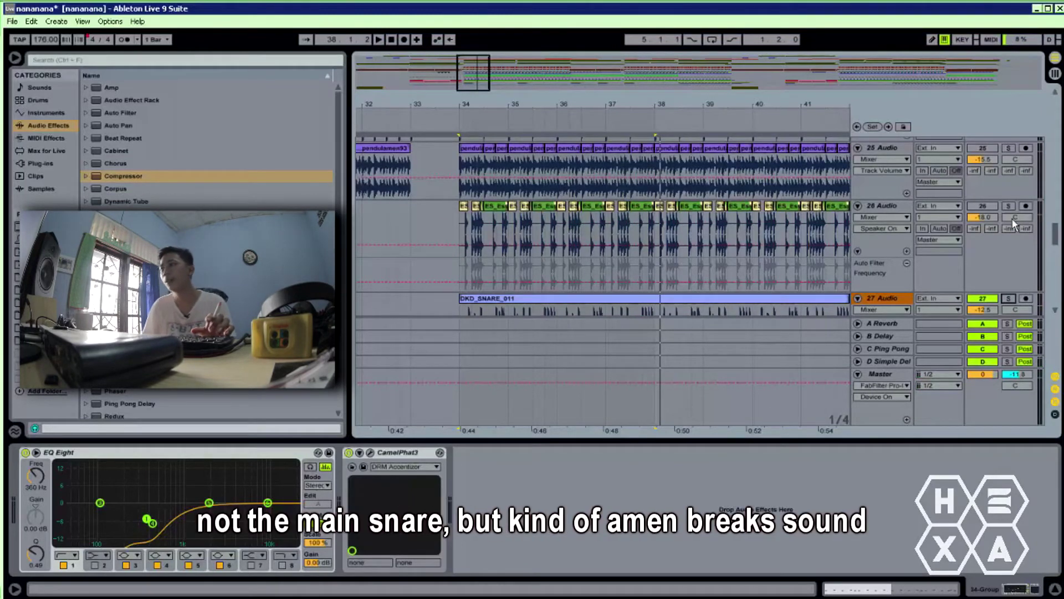
Solo the 25 Audio break track, play it from bar 34, and raise its volume to -6.8 dB.
{"action": "scroll", "coordinate": [1013, 223], "scroll_direction": "up", "scroll_amount": 1}
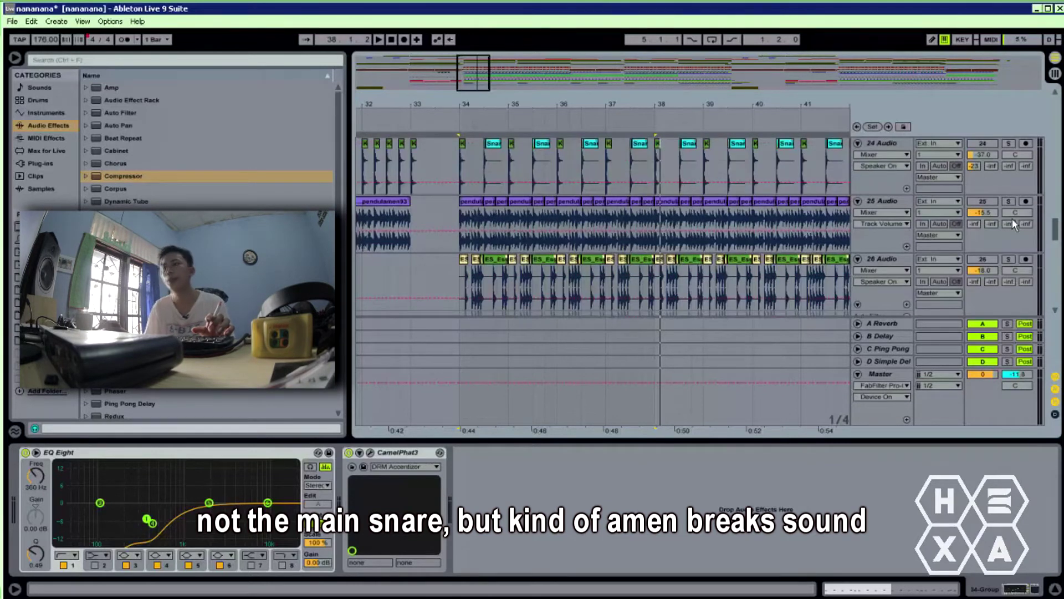
{"action": "left_click", "coordinate": [1007, 202]}
{"action": "key", "text": "space"}
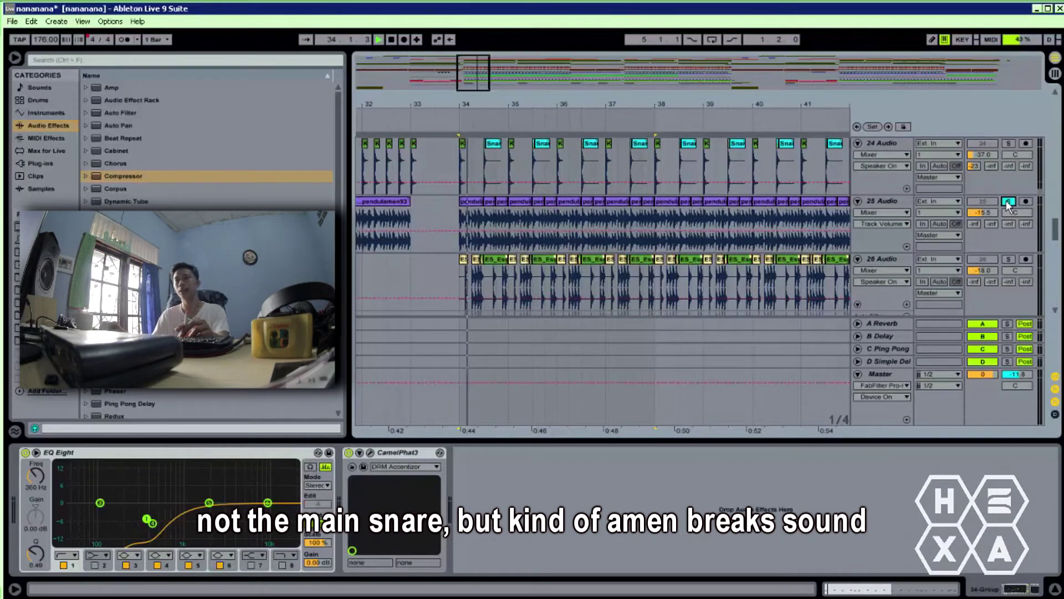
{"action": "left_click_drag", "start_coordinate": [990, 215], "coordinate": [990, 199]}
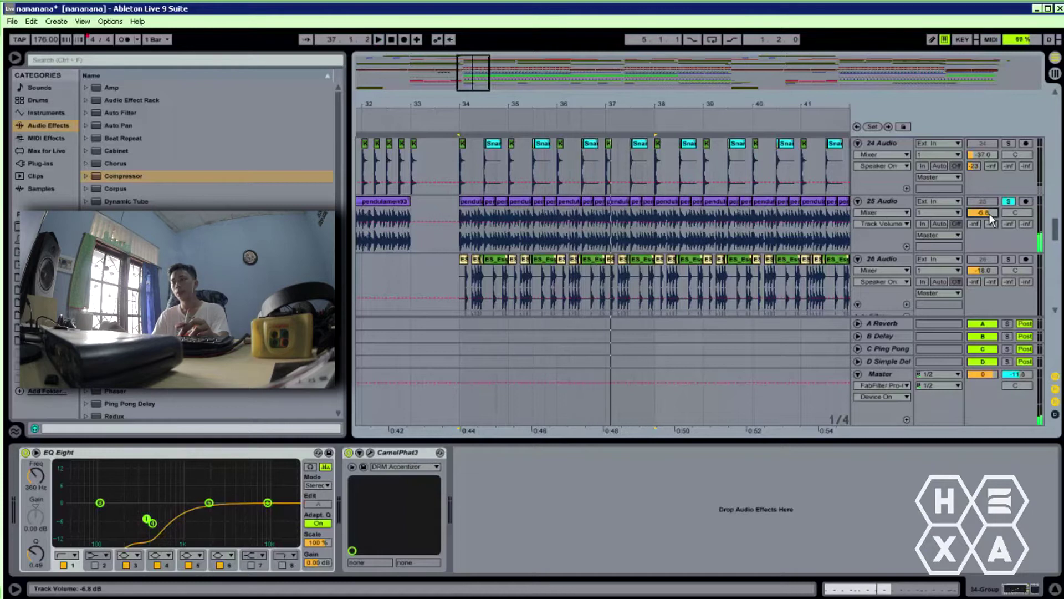
Solo the 37 marko 80s kick and snare with the 38 Audio hi-hat and play them together from bar 34.
{"action": "scroll", "coordinate": [902, 205], "scroll_direction": "down", "scroll_amount": 3}
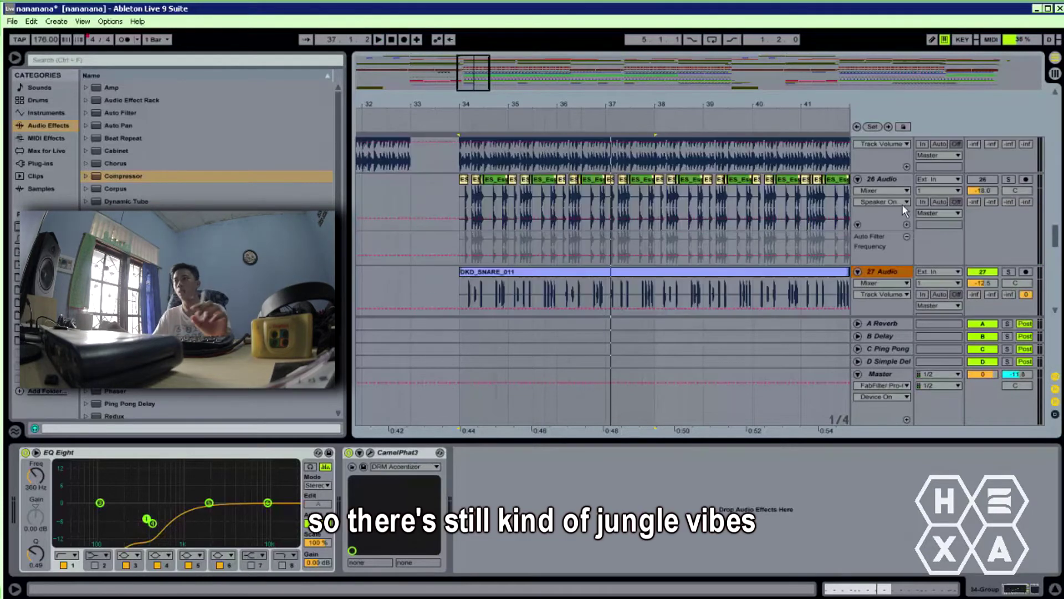
{"action": "scroll", "coordinate": [902, 204], "scroll_direction": "down", "scroll_amount": 3}
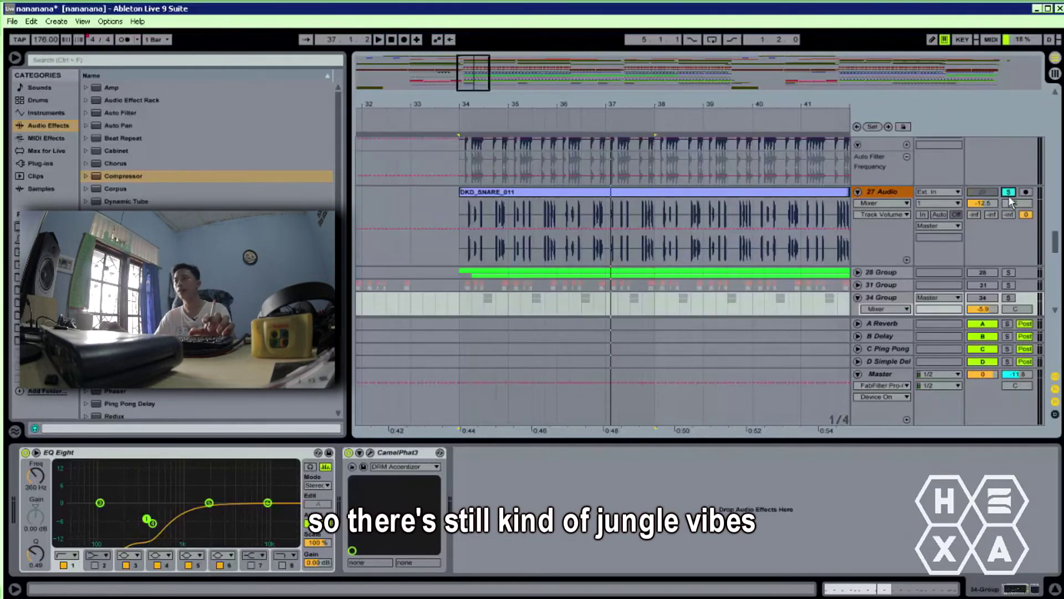
{"action": "scroll", "coordinate": [1009, 196], "scroll_direction": "down", "scroll_amount": 3}
{"action": "scroll", "coordinate": [1009, 196], "scroll_direction": "down", "scroll_amount": 6}
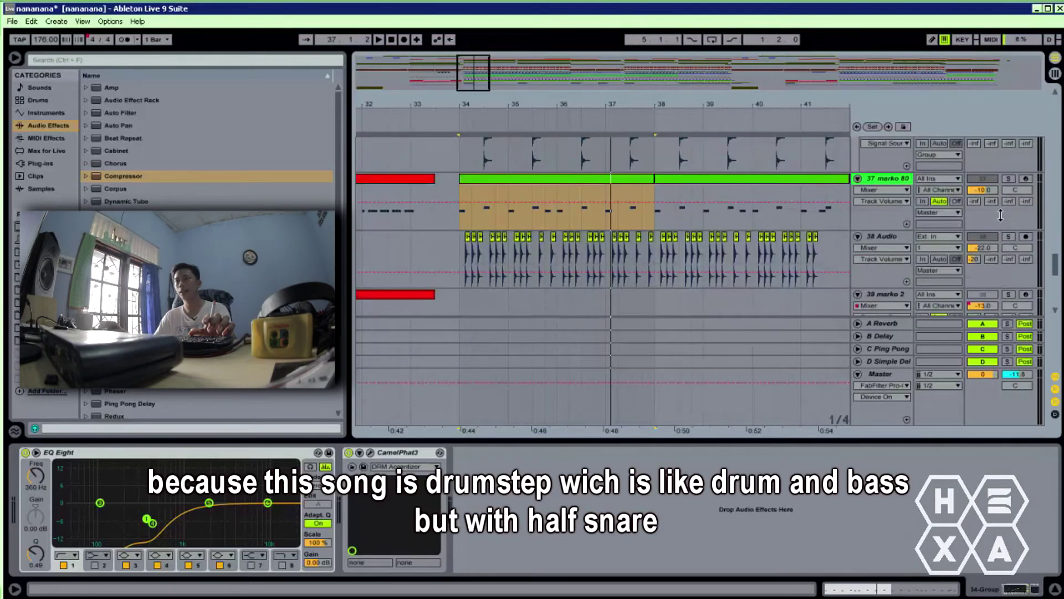
{"action": "left_click", "coordinate": [1009, 178]}
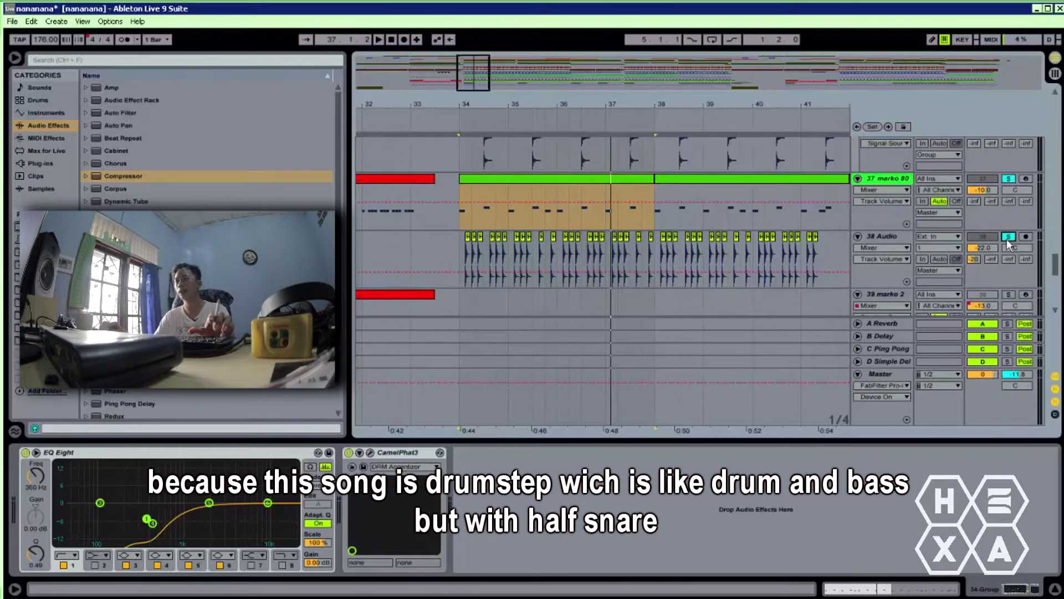
{"action": "key", "text": "space"}
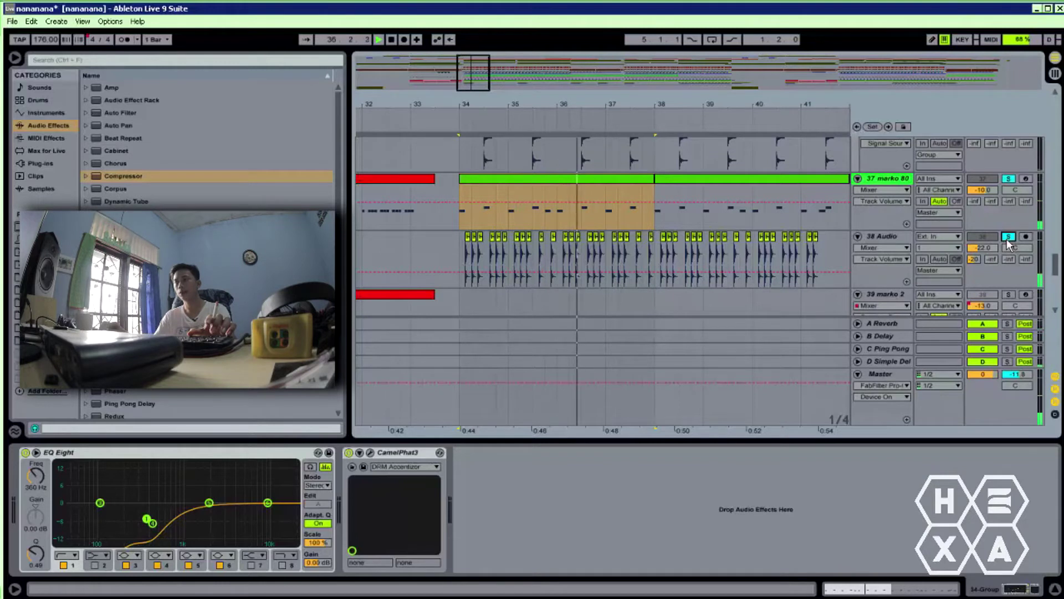
Add 27 Audio's snare to the soloed drums during playback, stop, and end the solo.
{"action": "scroll", "coordinate": [965, 249], "scroll_direction": "up", "scroll_amount": 5}
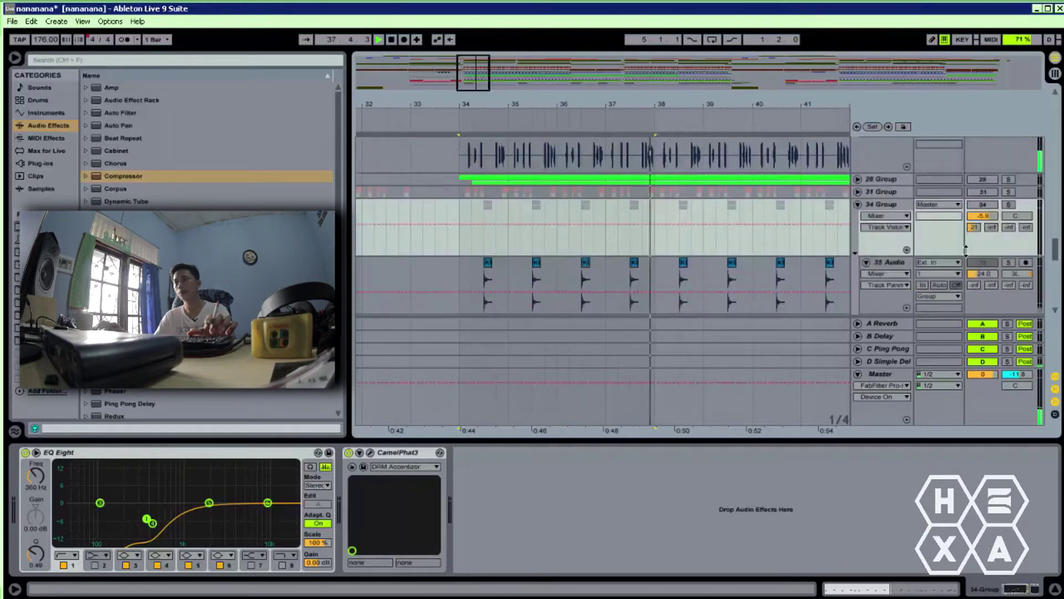
{"action": "scroll", "coordinate": [965, 248], "scroll_direction": "up", "scroll_amount": 4}
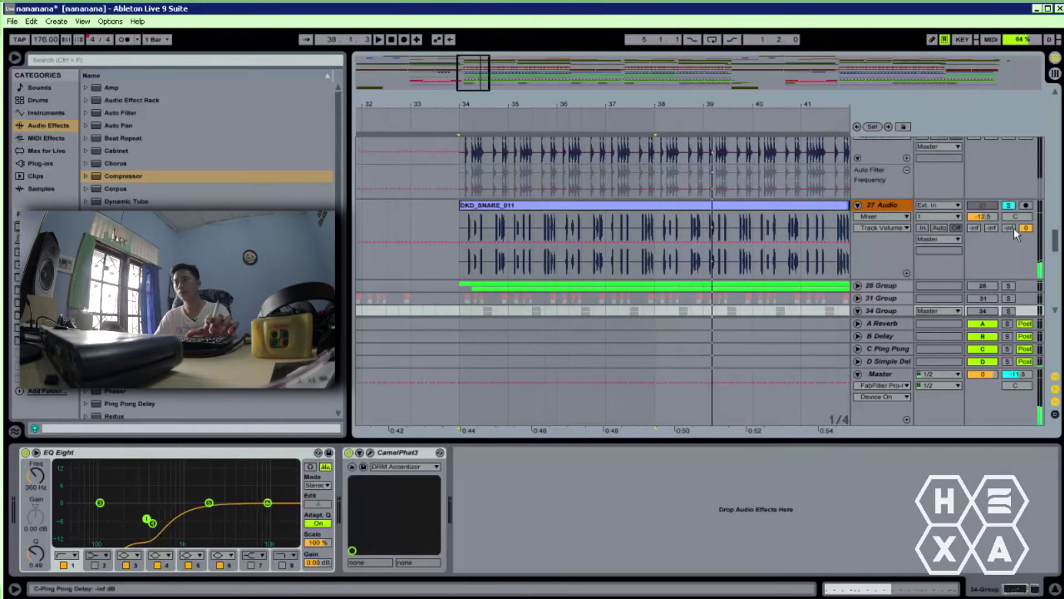
{"action": "left_click", "coordinate": [1009, 206]}
Select the consolidated DKD_SNARE_011 clip at bar 34 on 27 Audio and examine its hits up close.
{"action": "left_click", "coordinate": [493, 225]}
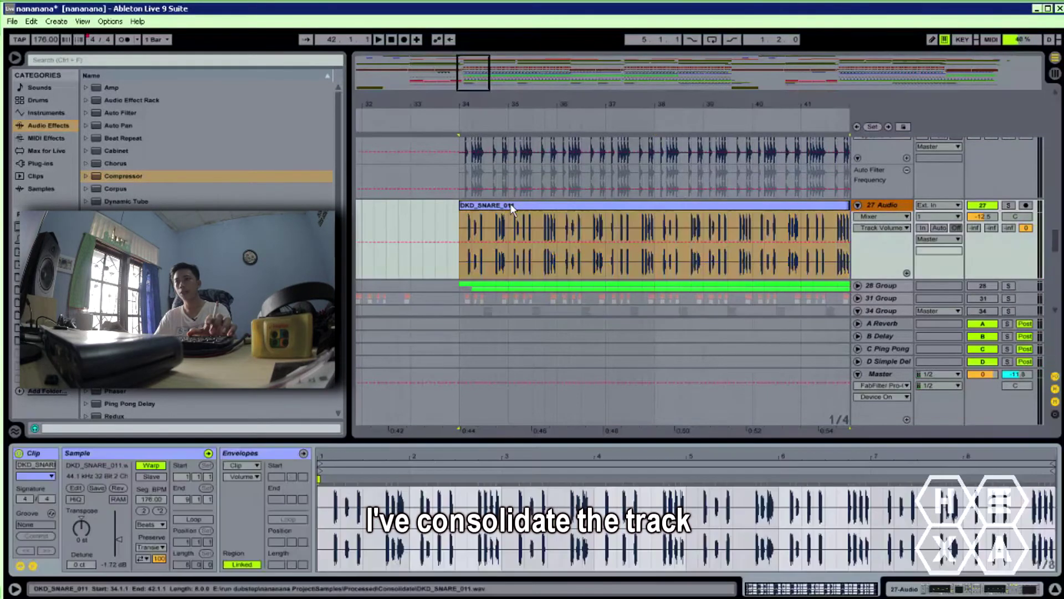
{"action": "mouse_move", "coordinate": [577, 106]}
{"action": "left_mouse_down"}
{"action": "mouse_move", "coordinate": [580, 97]}
{"action": "mouse_move", "coordinate": [740, 143]}
{"action": "mouse_move", "coordinate": [575, 106]}
{"action": "left_mouse_up"}
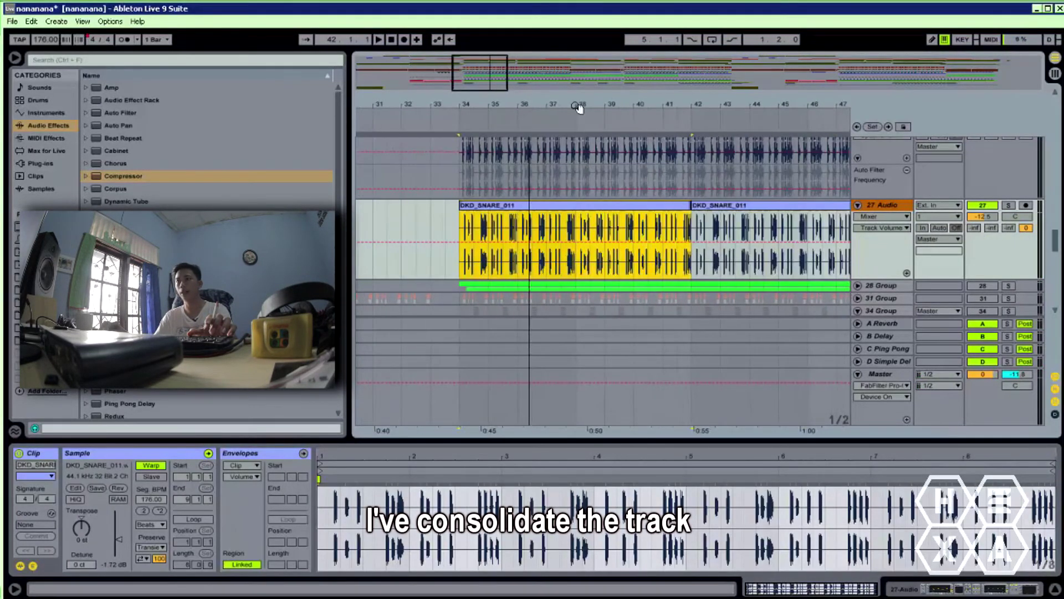
{"action": "scroll", "coordinate": [901, 289], "scroll_direction": "down", "scroll_amount": 2}
{"action": "left_click_drag", "start_coordinate": [469, 103], "coordinate": [469, 104]}
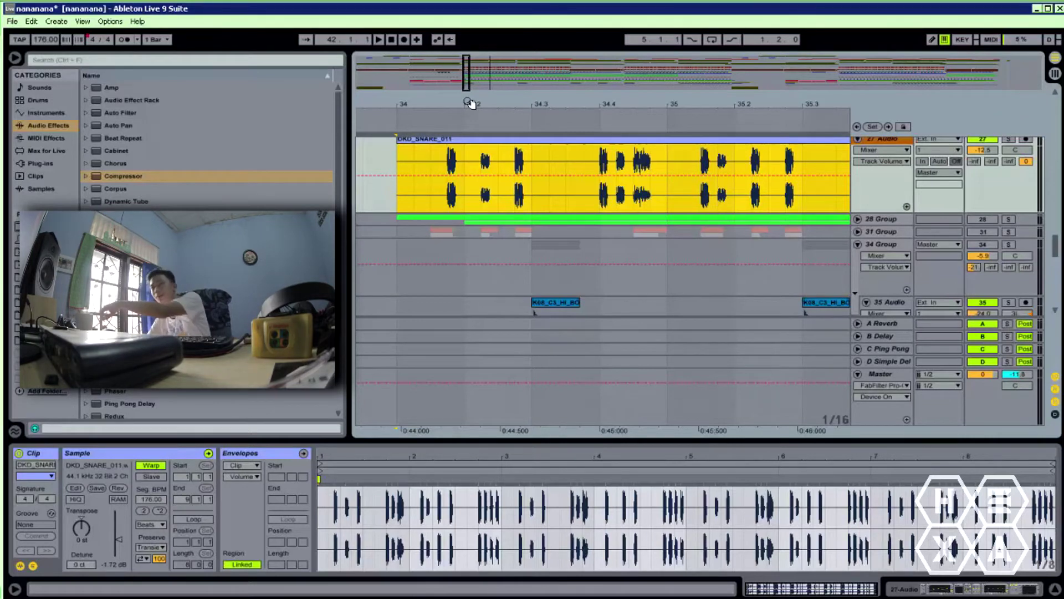
{"action": "scroll", "coordinate": [810, 153], "scroll_direction": "up", "scroll_amount": 2}
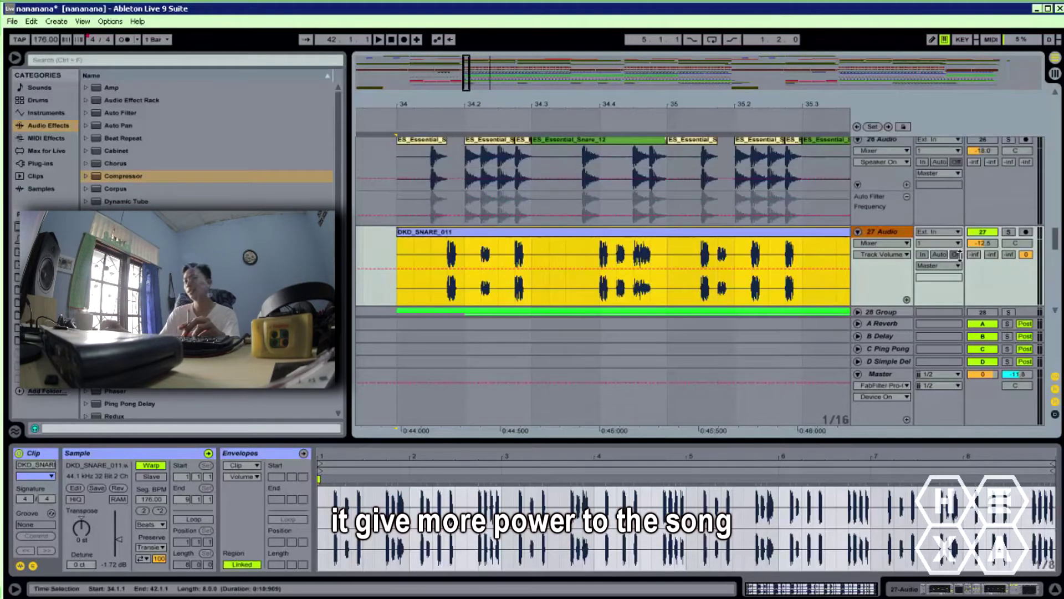
View the whole arrangement, solo the 40 Group cymbals, and play their crashes from bar 34.
{"action": "scroll", "coordinate": [999, 235], "scroll_direction": "up", "scroll_amount": 5}
{"action": "scroll", "coordinate": [999, 235], "scroll_direction": "down", "scroll_amount": 8}
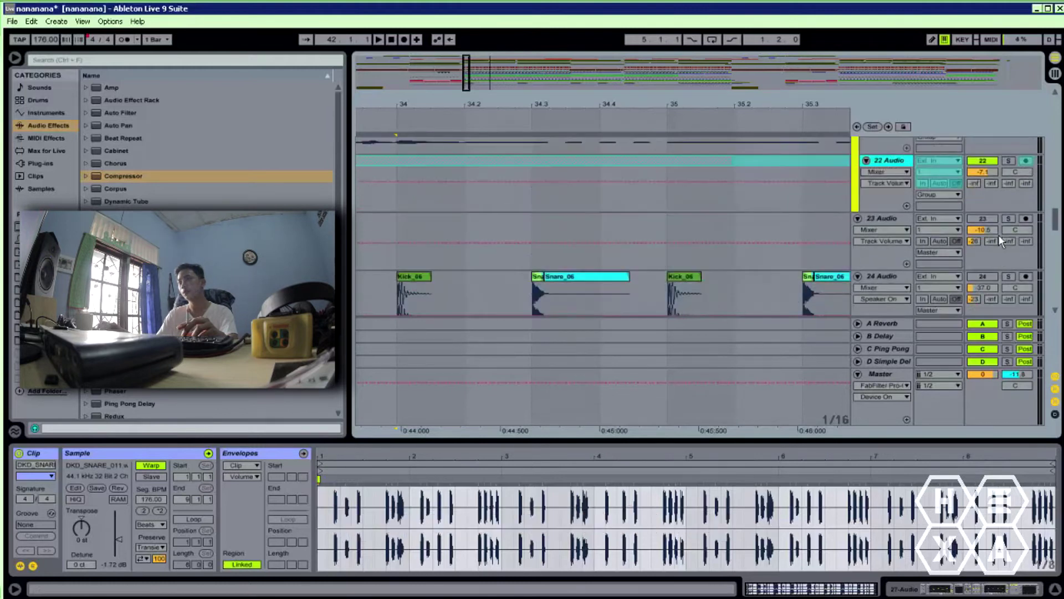
{"action": "double_click", "coordinate": [671, 103]}
{"action": "key", "text": "space"}
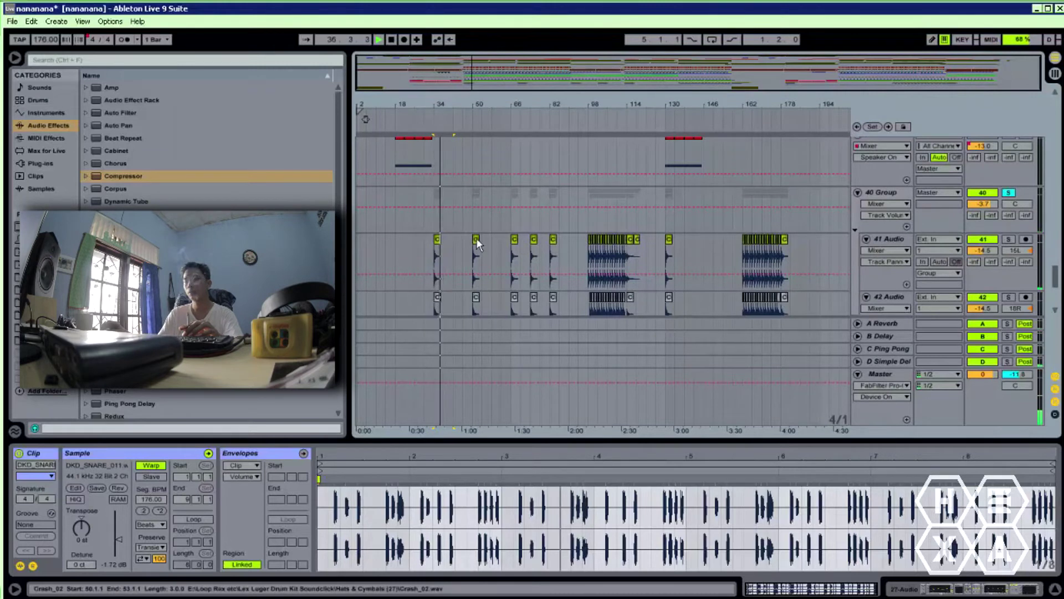
{"action": "key", "text": "space"}
Play the soloed 40 Group from bar 98 with the crash clips of 41 Audio and 42 Audio in view.
{"action": "left_click", "coordinate": [588, 192]}
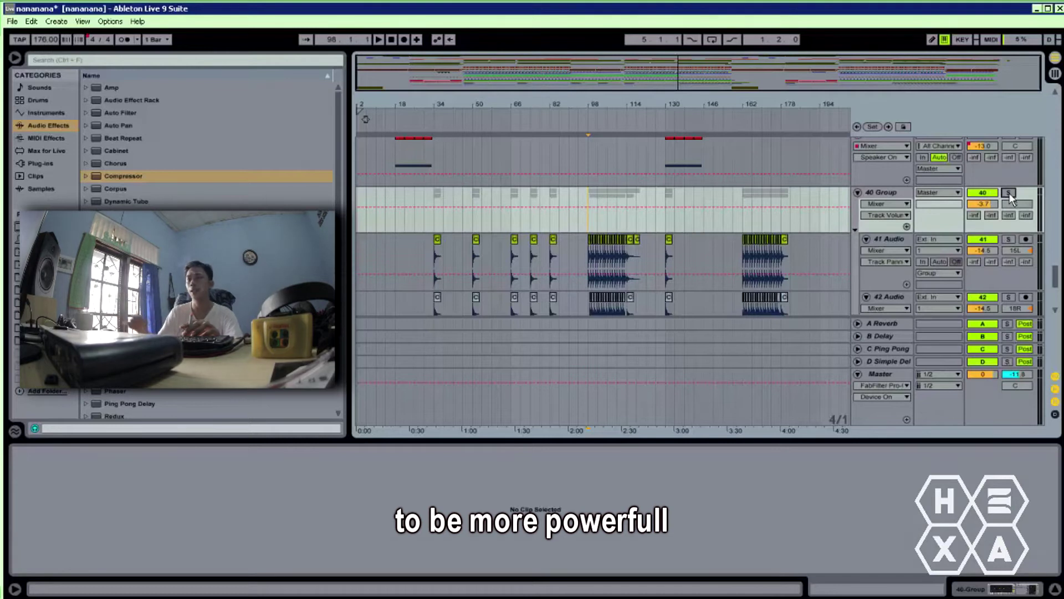
{"action": "left_click_drag", "start_coordinate": [597, 112], "coordinate": [611, 154]}
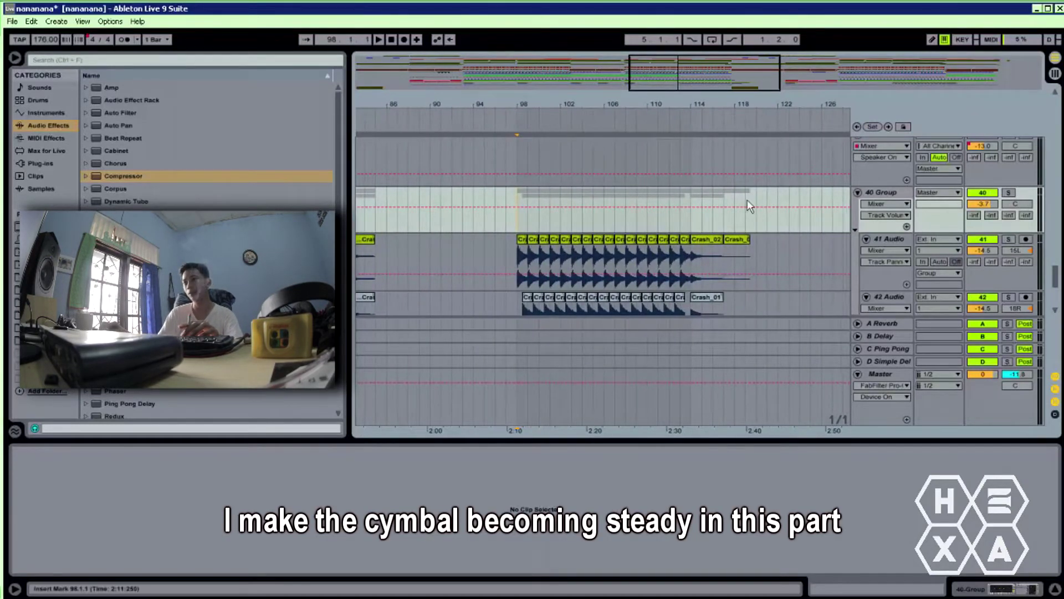
{"action": "key", "text": "space"}
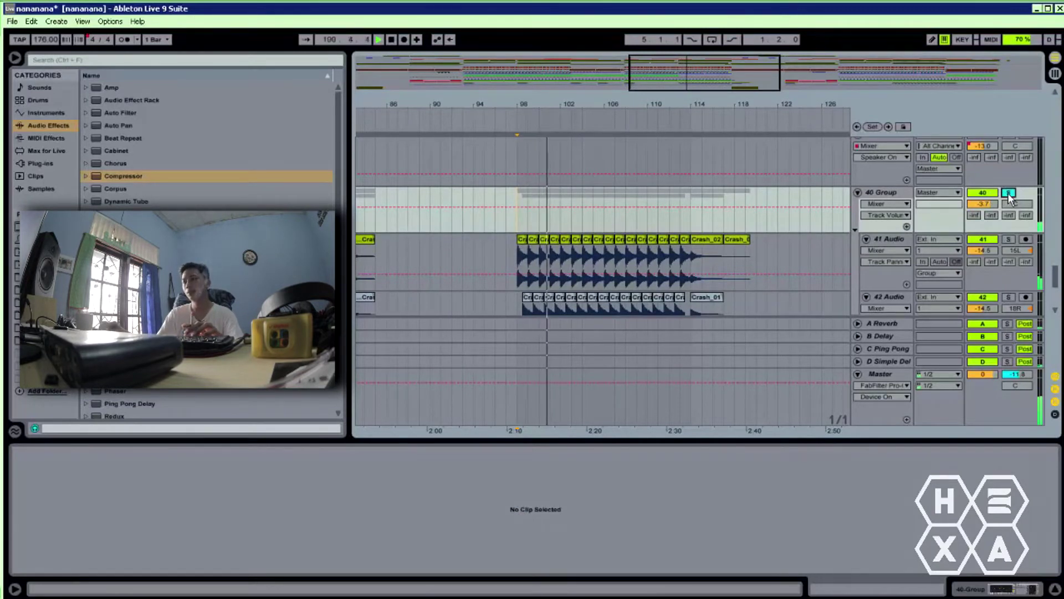
{"action": "scroll", "coordinate": [892, 205], "scroll_direction": "down", "scroll_amount": 2}
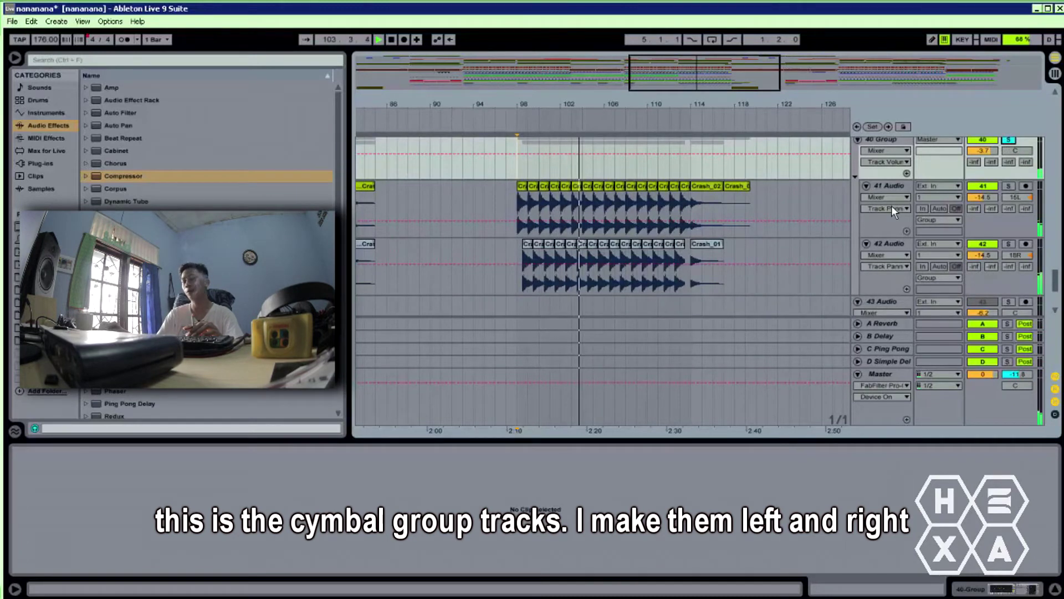
Solo 37 merko 80 together with 38 Audio, play them from bar 98, and view the neighbouring drum tracks.
{"action": "scroll", "coordinate": [1008, 275], "scroll_direction": "up", "scroll_amount": 3}
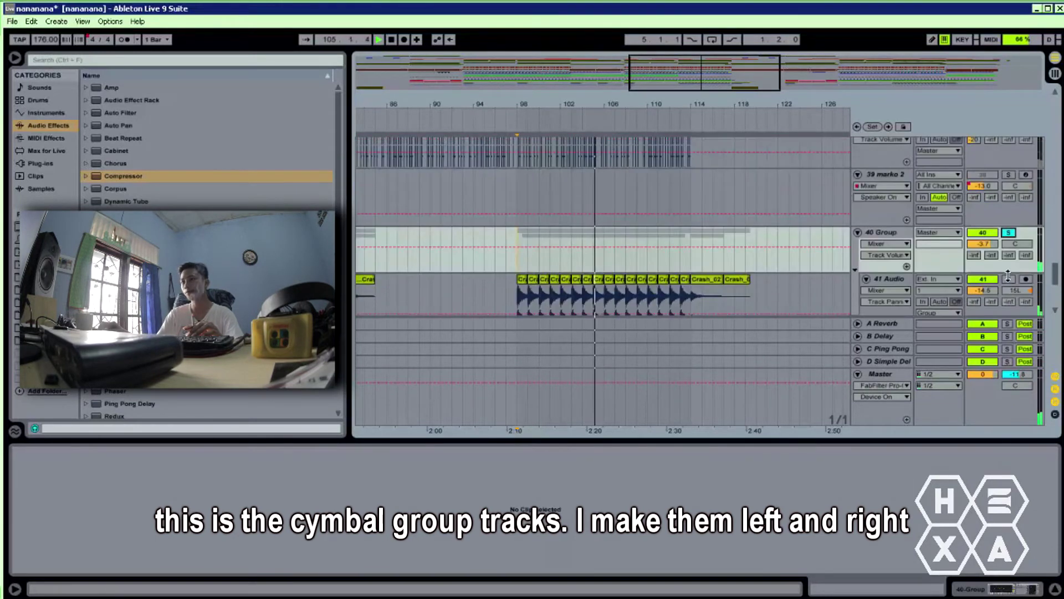
{"action": "scroll", "coordinate": [1008, 266], "scroll_direction": "up", "scroll_amount": 3}
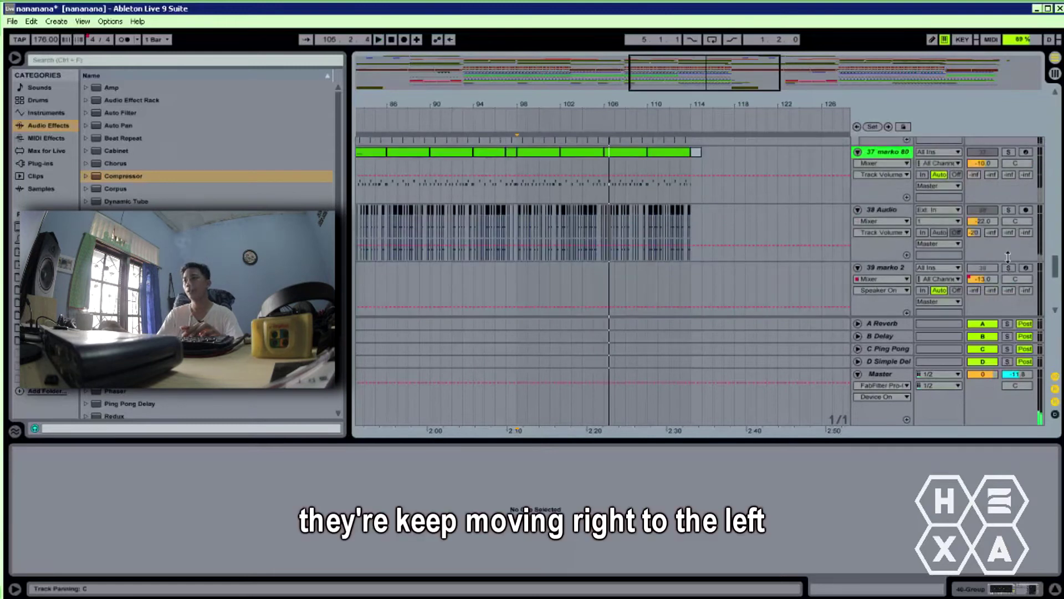
{"action": "left_click", "coordinate": [1008, 153]}
{"action": "left_click", "coordinate": [1008, 210]}
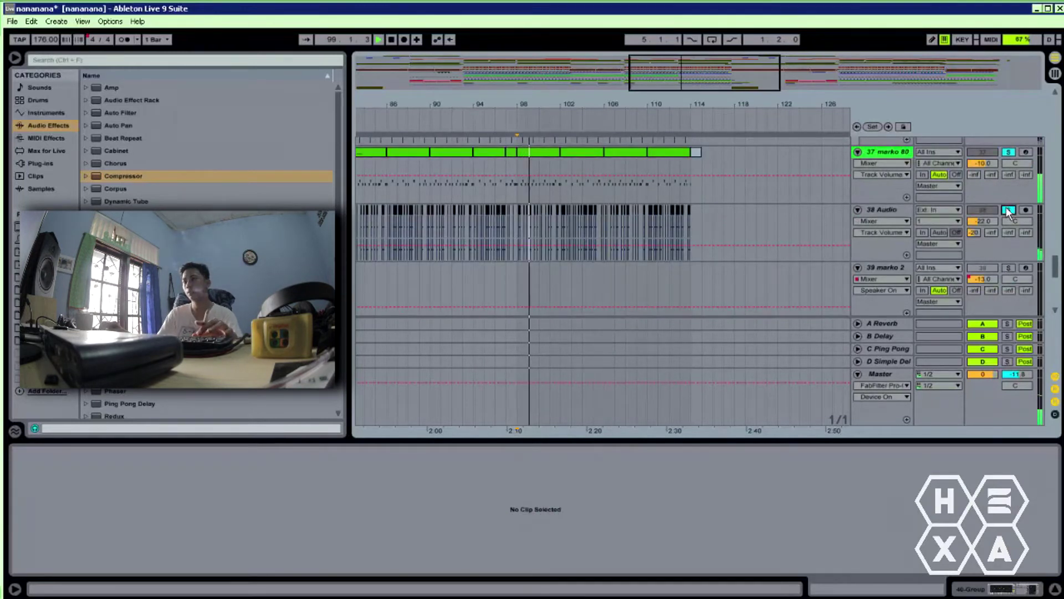
{"action": "scroll", "coordinate": [1008, 212], "scroll_direction": "up", "scroll_amount": 3}
{"action": "scroll", "coordinate": [1006, 208], "scroll_direction": "up", "scroll_amount": 2}
{"action": "scroll", "coordinate": [1006, 207], "scroll_direction": "down", "scroll_amount": 4}
{"action": "scroll", "coordinate": [1007, 207], "scroll_direction": "up", "scroll_amount": 4}
{"action": "scroll", "coordinate": [998, 221], "scroll_direction": "down", "scroll_amount": 3}
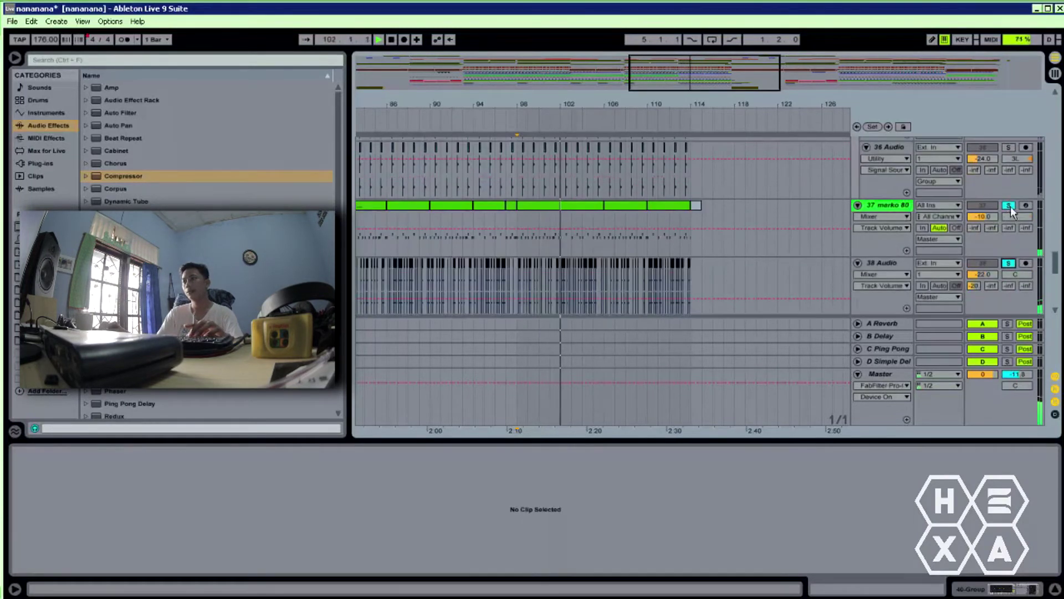
End the solo of the two drum tracks, stop playback, and bring the whole song into view.
{"action": "left_click", "coordinate": [1009, 206]}
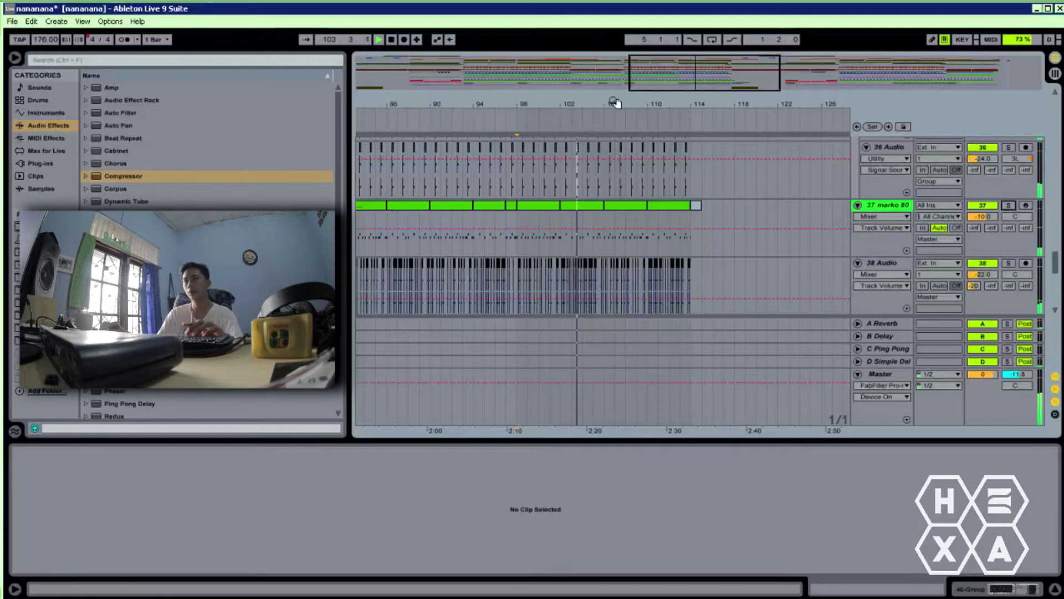
{"action": "left_click_drag", "start_coordinate": [613, 103], "coordinate": [601, 107]}
{"action": "key", "text": "space"}
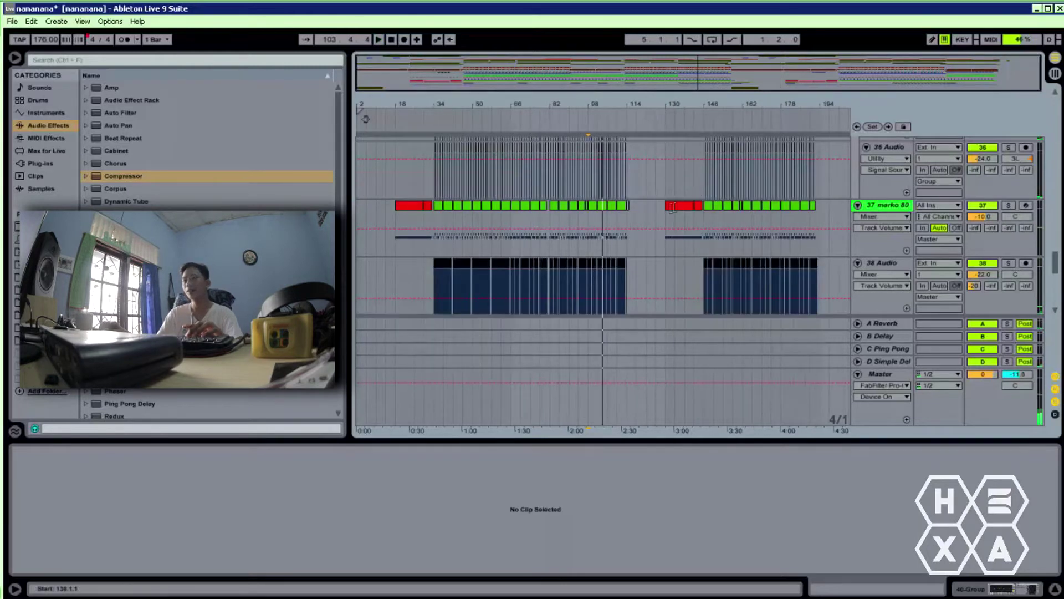
Select the 37 merko 80 clip at bar 146, and look over the crash clips in the 40 Group.
{"action": "left_click", "coordinate": [708, 205]}
{"action": "scroll", "coordinate": [1055, 280], "scroll_direction": "down", "scroll_amount": 2}
{"action": "scroll", "coordinate": [1055, 281], "scroll_direction": "down", "scroll_amount": 5}
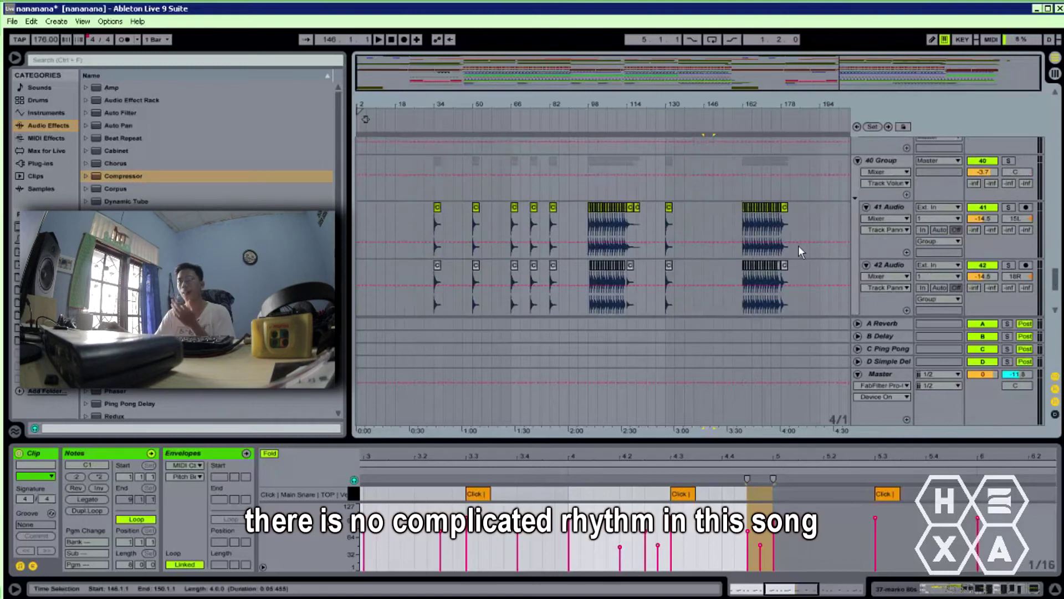
Find the white-noise tracks 5 Audio and 6 Audio, and select 5 Audio's rising swish clip at bar 26.
{"action": "scroll", "coordinate": [798, 244], "scroll_direction": "up", "scroll_amount": 8}
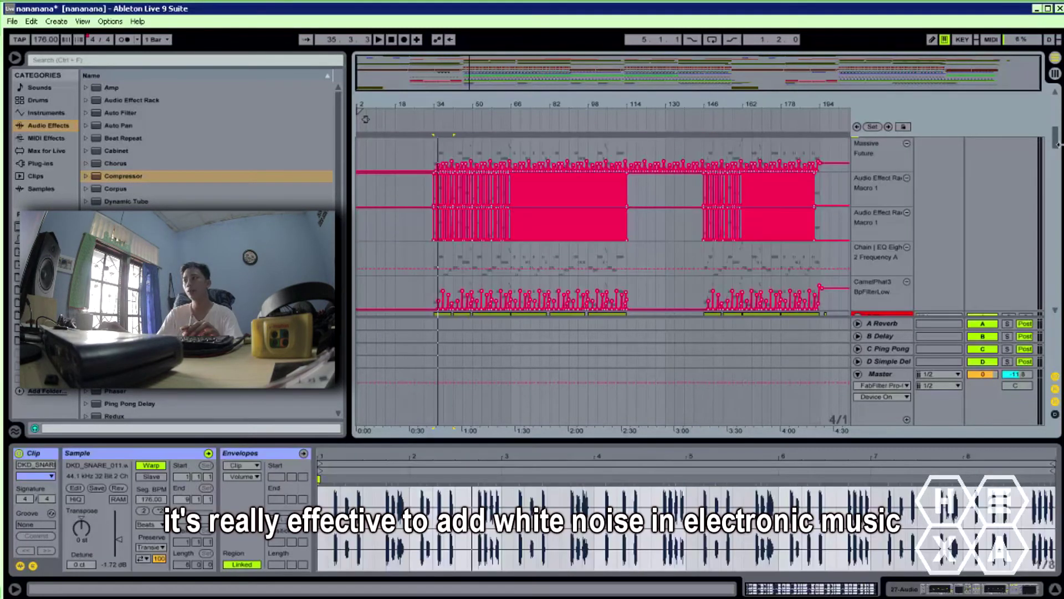
{"action": "scroll", "coordinate": [1056, 136], "scroll_direction": "up", "scroll_amount": 5}
{"action": "left_click_drag", "start_coordinate": [1056, 133], "coordinate": [1056, 131]}
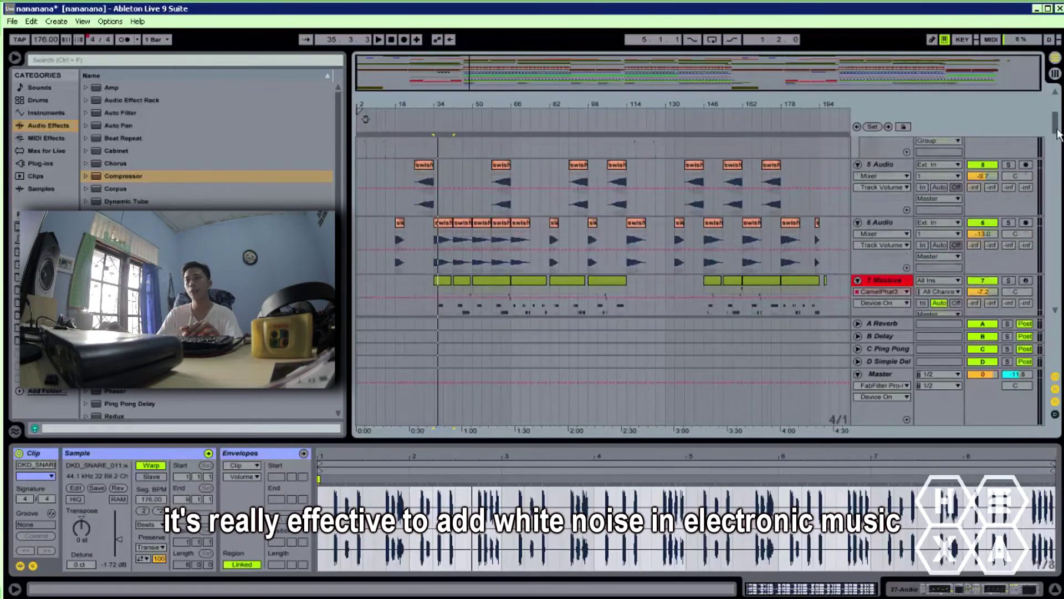
{"action": "left_click_drag", "start_coordinate": [436, 106], "coordinate": [435, 135]}
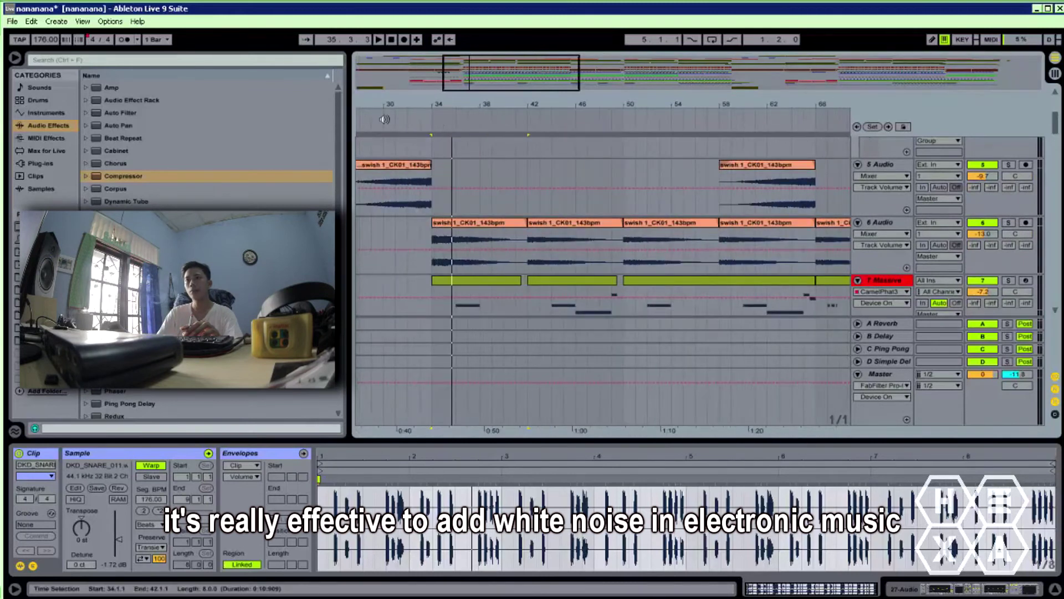
{"action": "left_click_drag", "start_coordinate": [390, 104], "coordinate": [611, 106]}
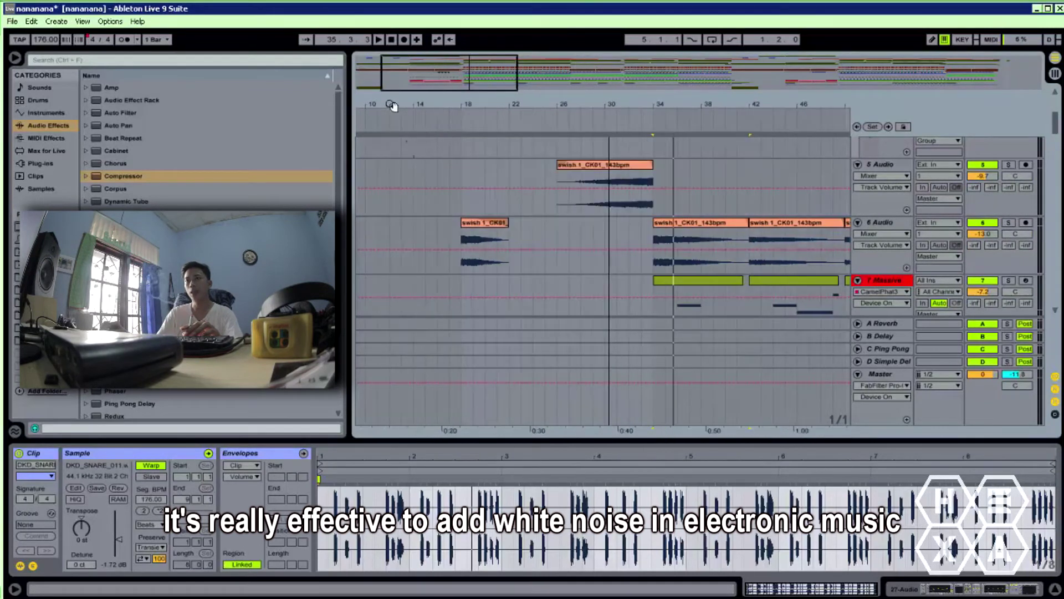
{"action": "left_click", "coordinate": [610, 177]}
{"action": "left_click", "coordinate": [605, 165]}
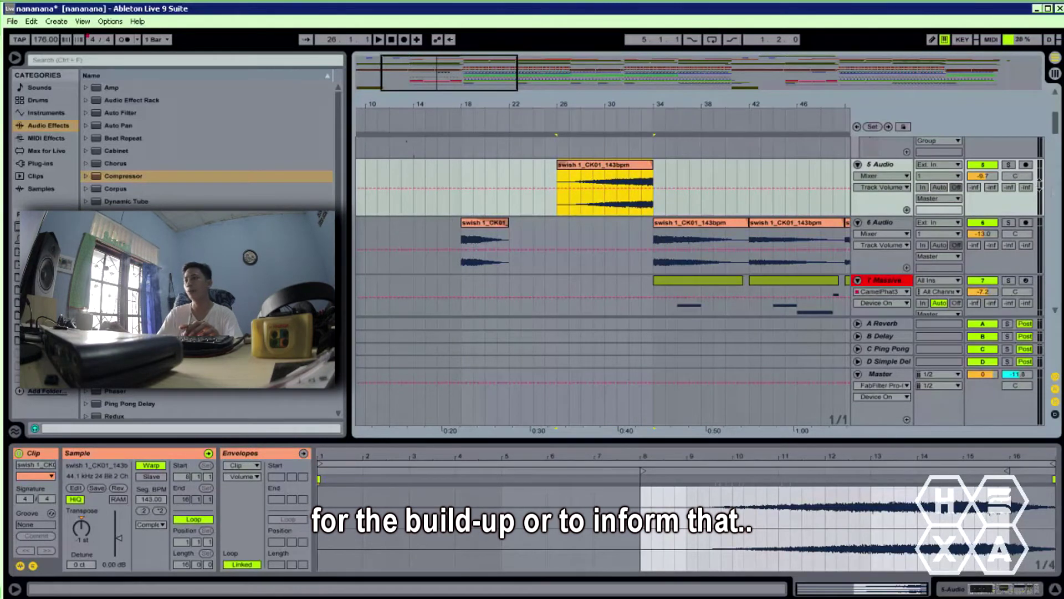
Solo 5 Audio and play its rising swish from bars 26, 32 and 29.
{"action": "left_click", "coordinate": [1009, 165]}
{"action": "key", "text": "space"}
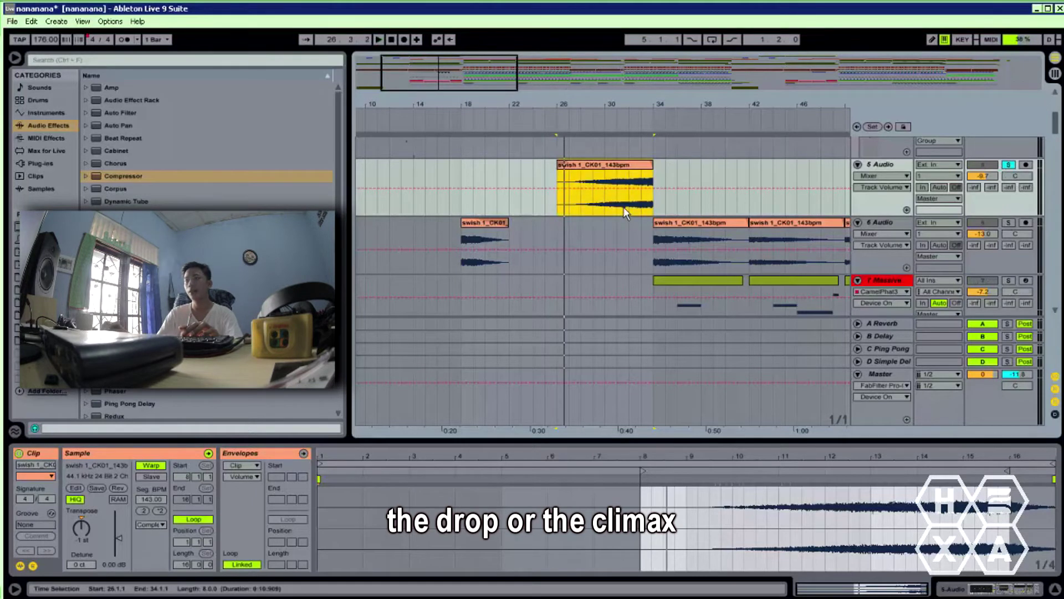
{"action": "left_click", "coordinate": [624, 208]}
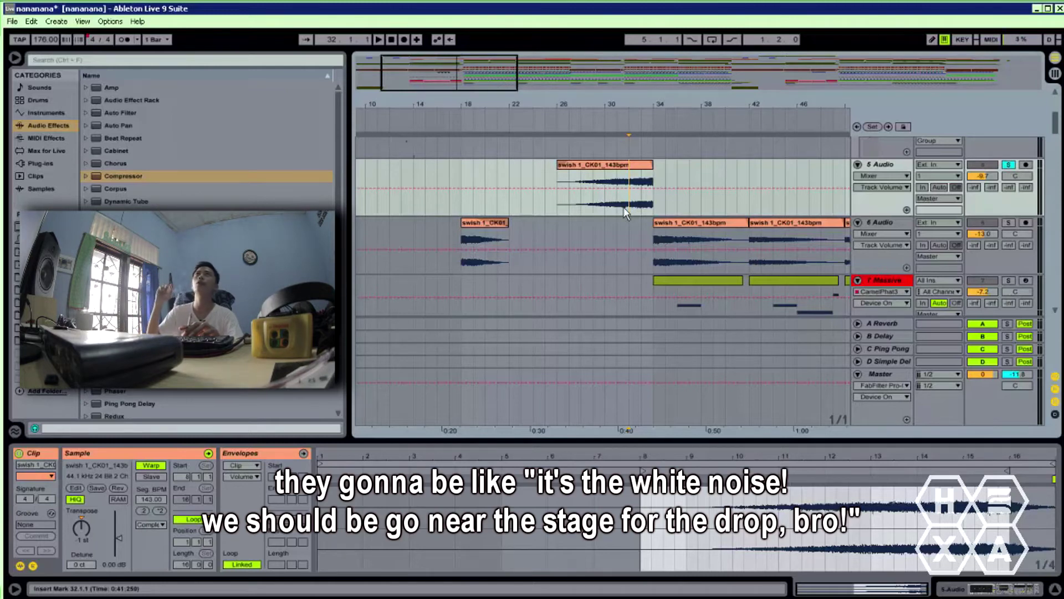
{"action": "key", "text": "space"}
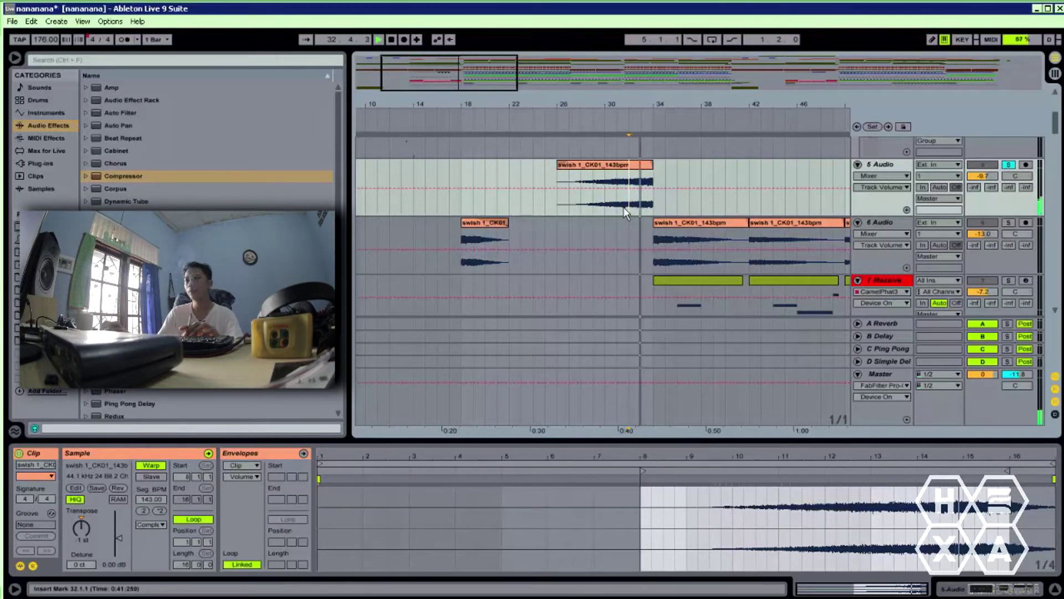
{"action": "left_click", "coordinate": [591, 205]}
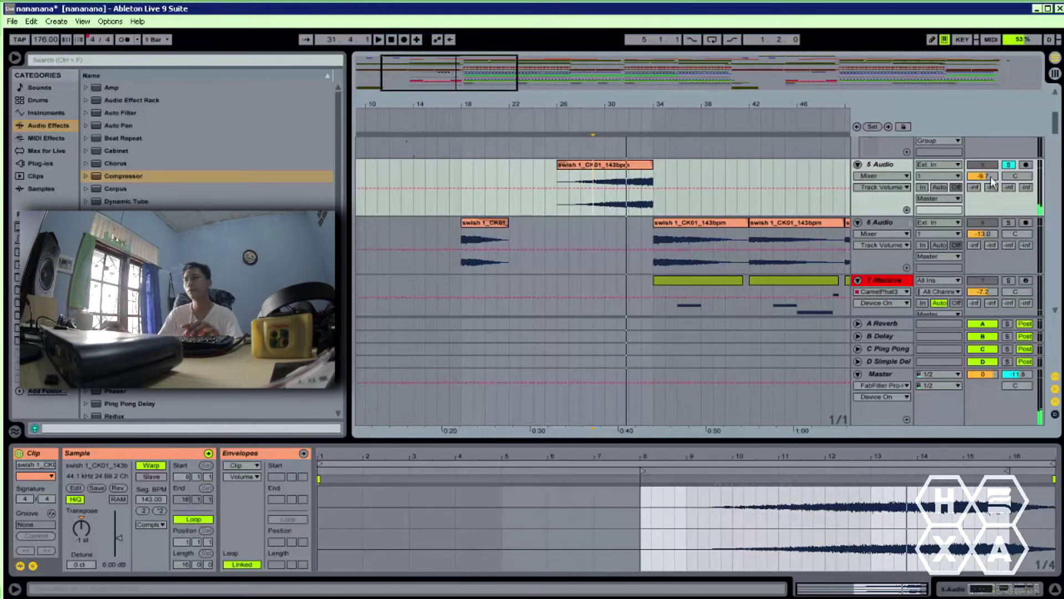
Play the swish within the full mix from bar 29, solo 5 Audio again during playback, and stop.
{"action": "left_click", "coordinate": [1008, 165]}
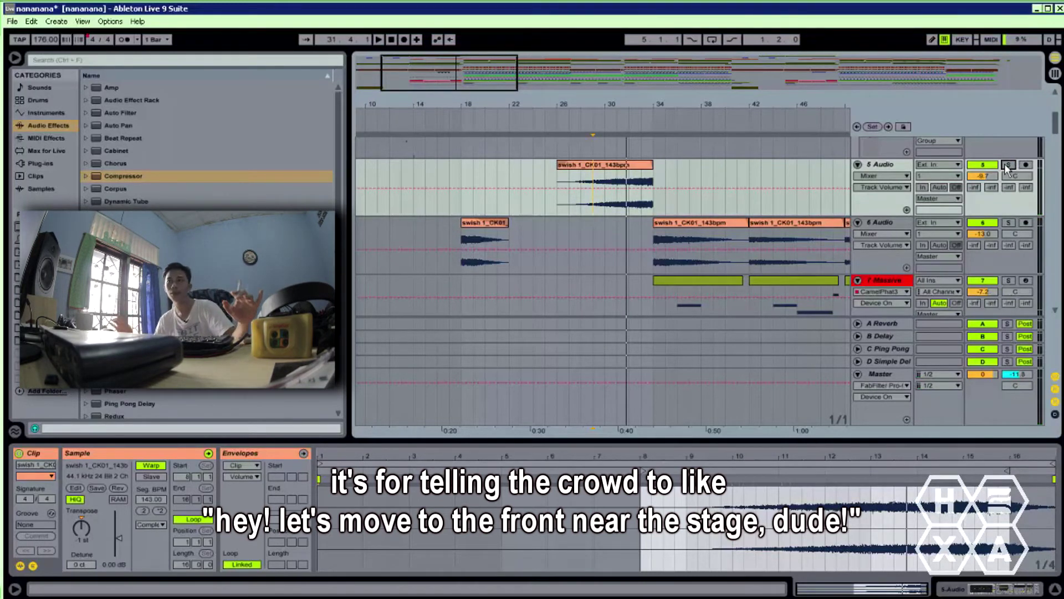
{"action": "key", "text": "space"}
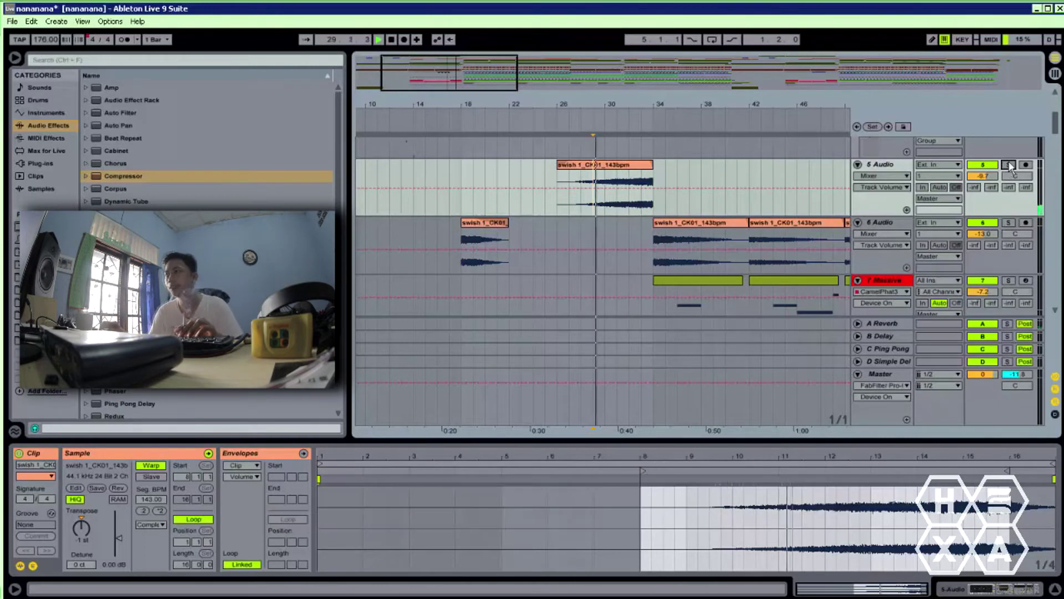
{"action": "left_click", "coordinate": [1009, 164]}
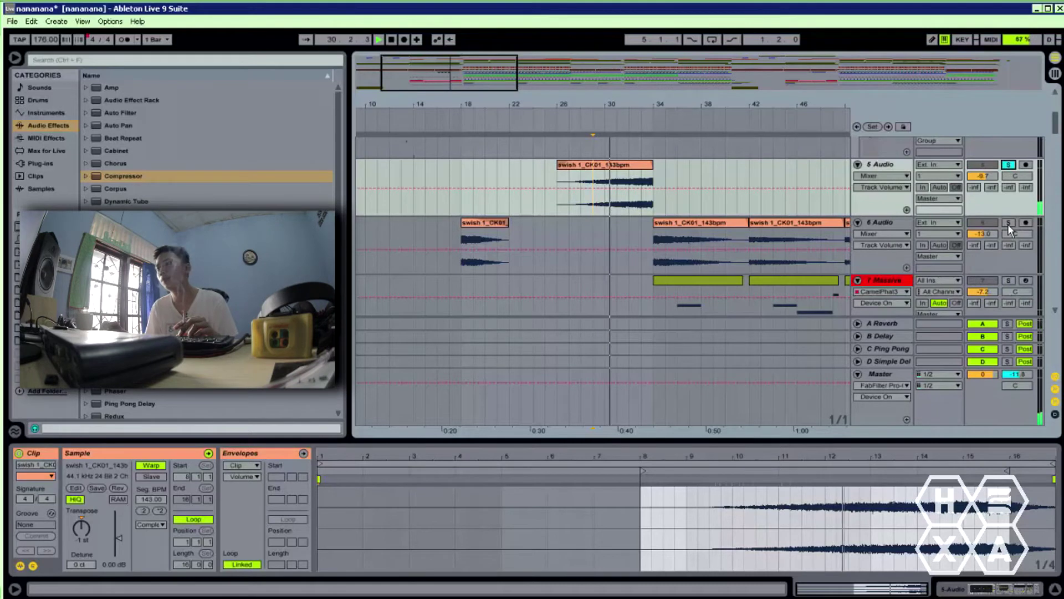
{"action": "left_click", "coordinate": [894, 163]}
{"action": "key", "text": "space"}
Select 5 Audio's swish clip at bar 26, and play the soloed noise from bar 31.
{"action": "left_click", "coordinate": [610, 164]}
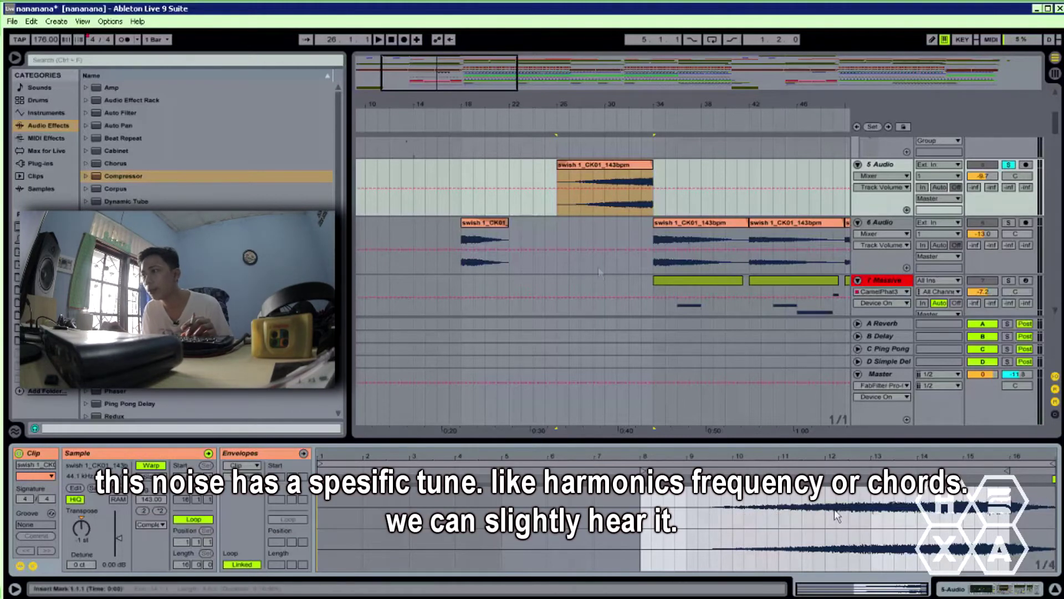
{"action": "left_click", "coordinate": [621, 207]}
{"action": "left_click", "coordinate": [621, 207]}
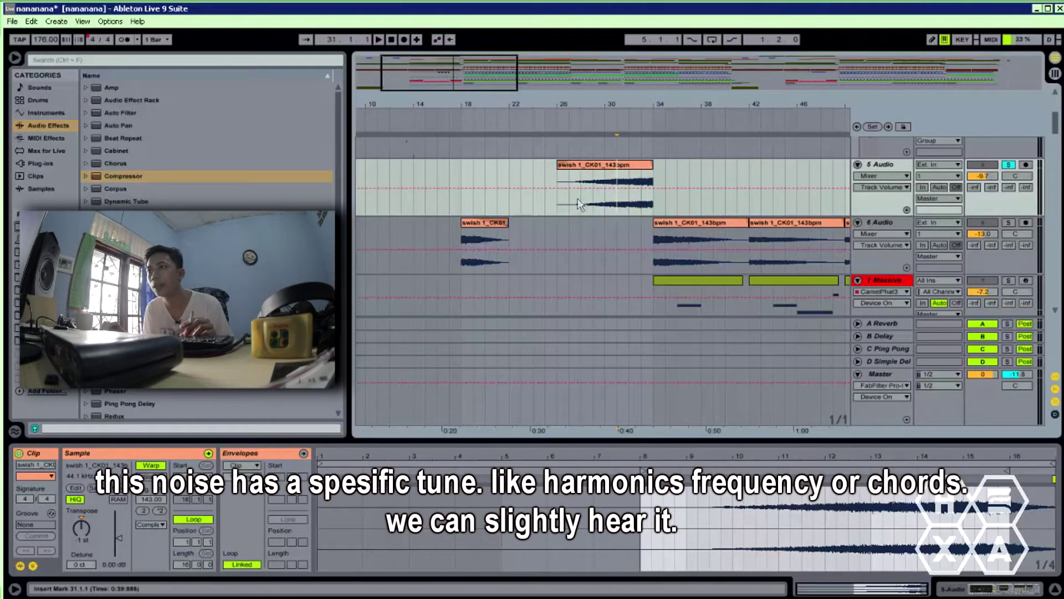
{"action": "key", "text": "space"}
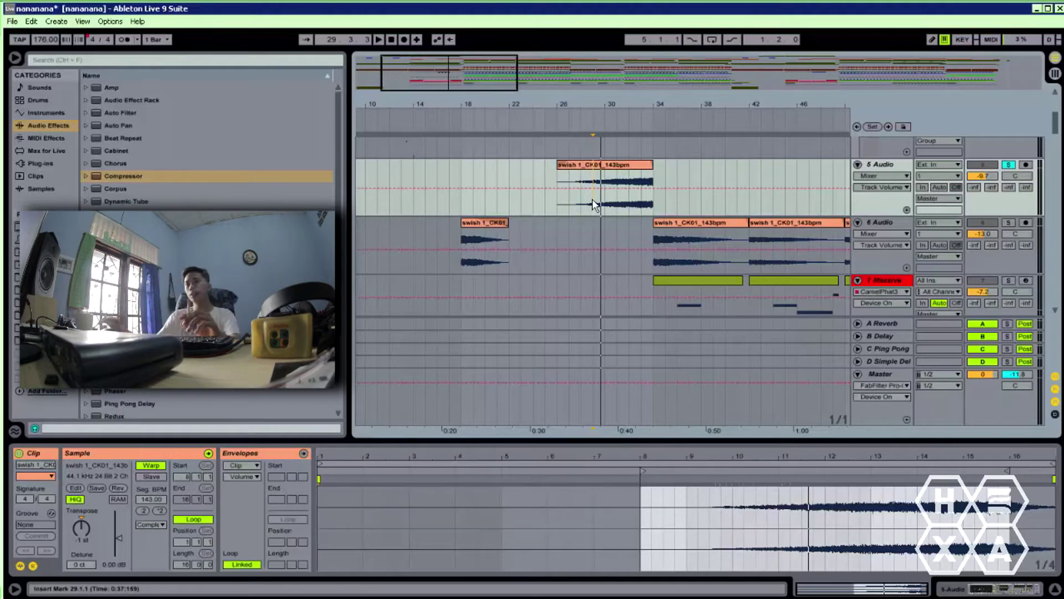
Examine the swish clip's transposition, end 5 Audio's solo, and play the full mix from bar 31.
{"action": "left_click", "coordinate": [621, 165]}
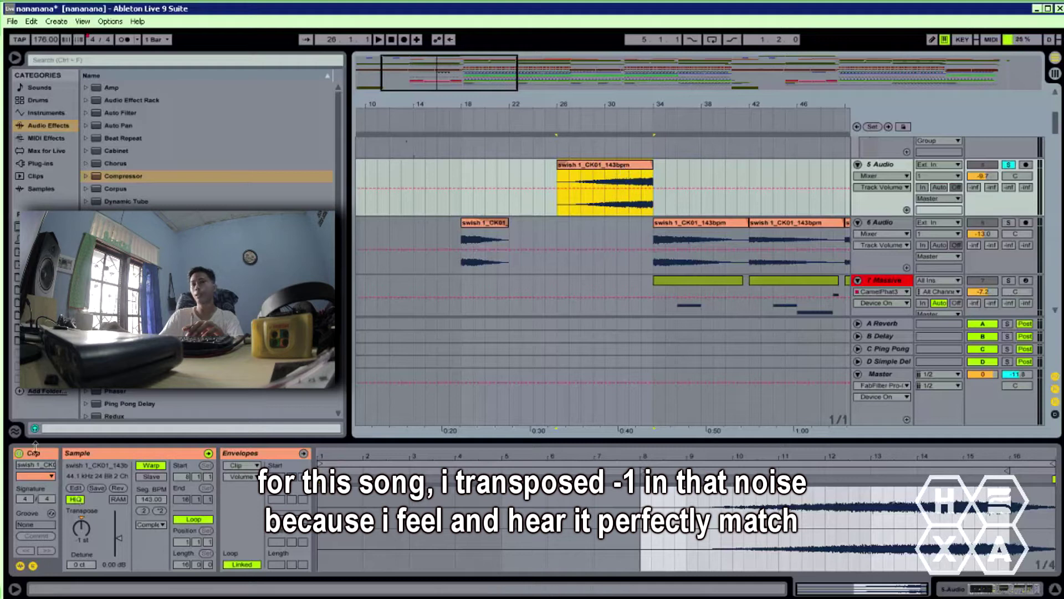
{"action": "left_click", "coordinate": [614, 208]}
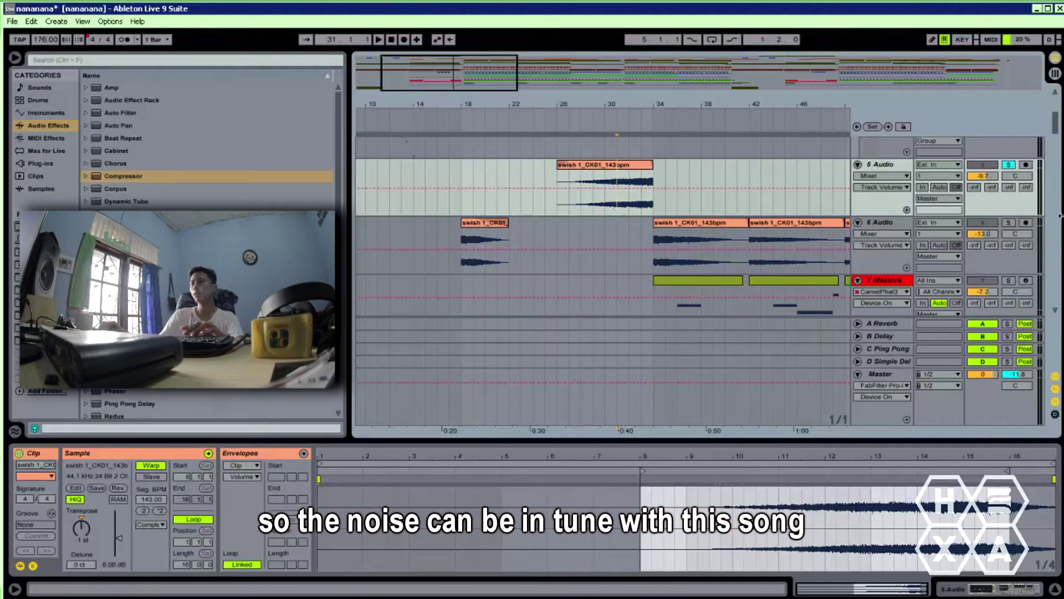
{"action": "left_click", "coordinate": [1007, 164]}
{"action": "key", "text": "space"}
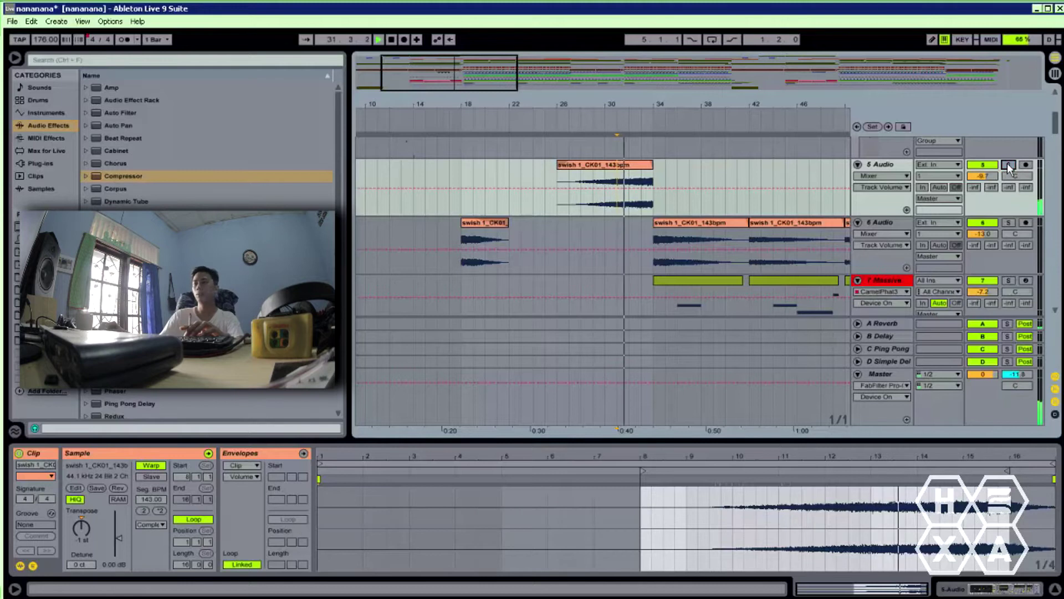
{"action": "key", "text": "space"}
Look at 6 Audio's swish clip at bar 34, and play 5 Audio soloed from bar 31.
{"action": "left_click", "coordinate": [665, 224]}
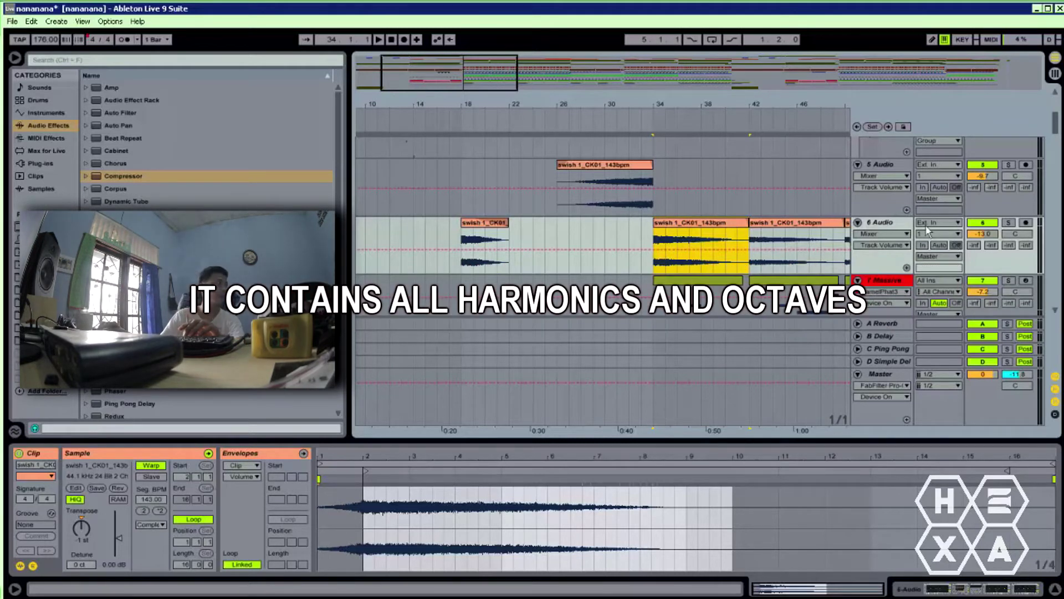
{"action": "left_click", "coordinate": [616, 202]}
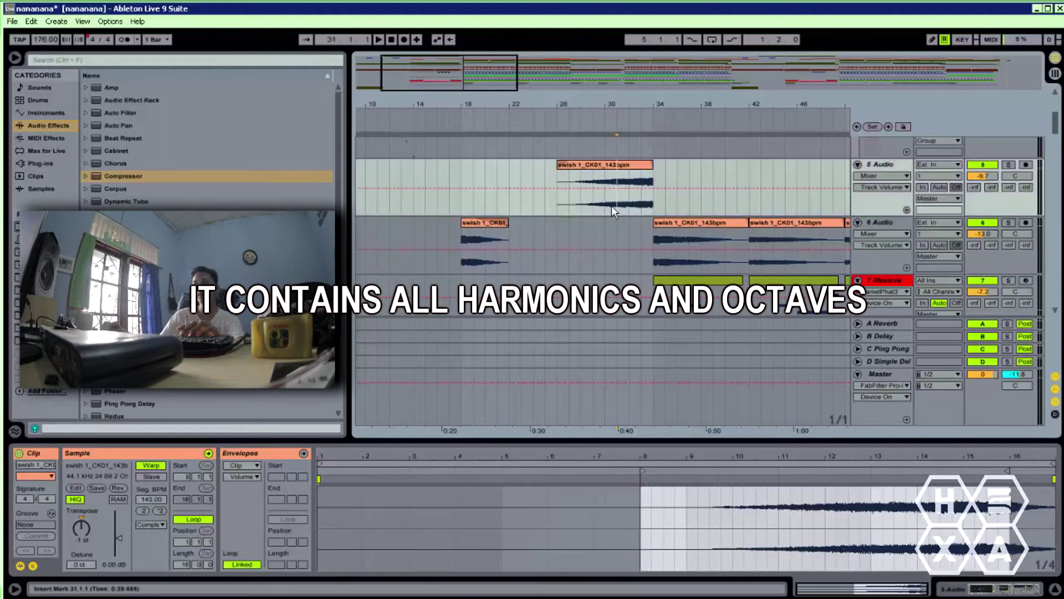
{"action": "left_click", "coordinate": [1010, 165]}
{"action": "key", "text": "space"}
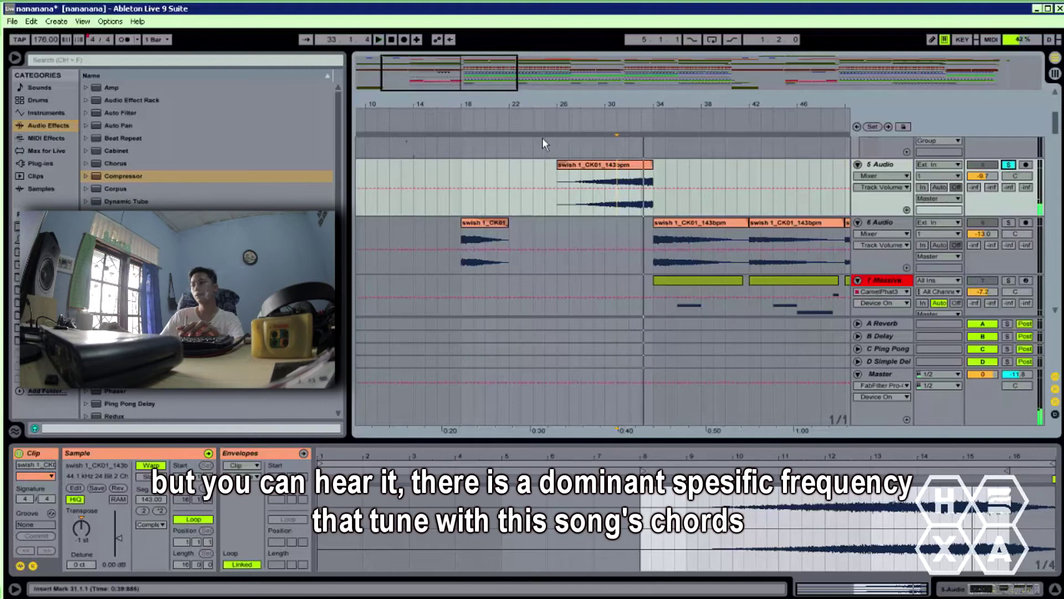
Replay the soloed noise from bar 31 up close, examine its frequencies in 5 Audio's EQ Eight, and stop.
{"action": "key", "text": "space"}
{"action": "mouse_move", "coordinate": [620, 105]}
{"action": "left_mouse_down"}
{"action": "mouse_move", "coordinate": [621, 131]}
{"action": "mouse_move", "coordinate": [621, 105]}
{"action": "left_mouse_up"}
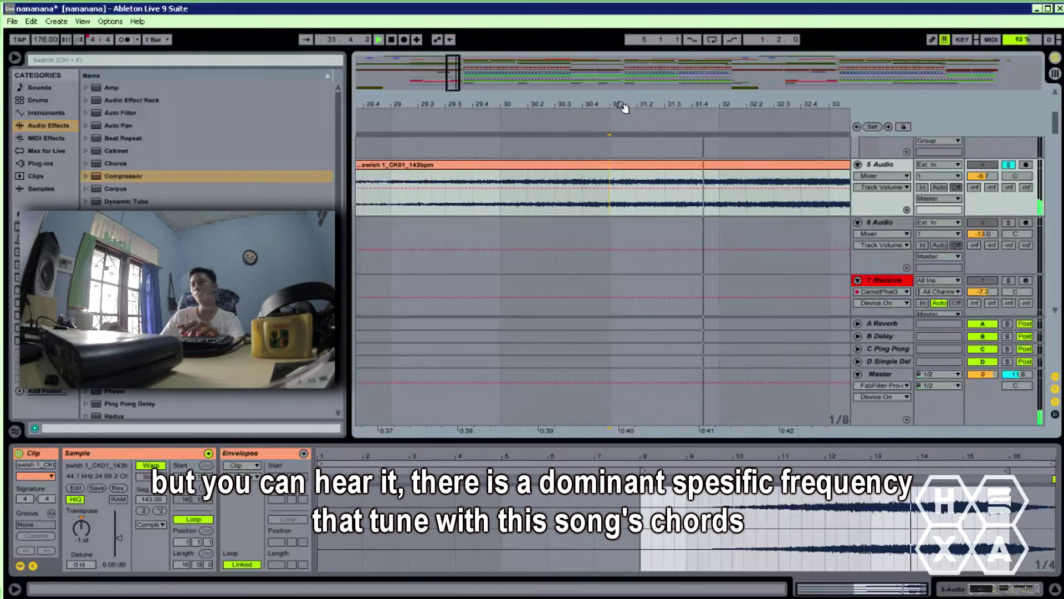
{"action": "left_click", "coordinate": [894, 167]}
{"action": "key", "text": "space"}
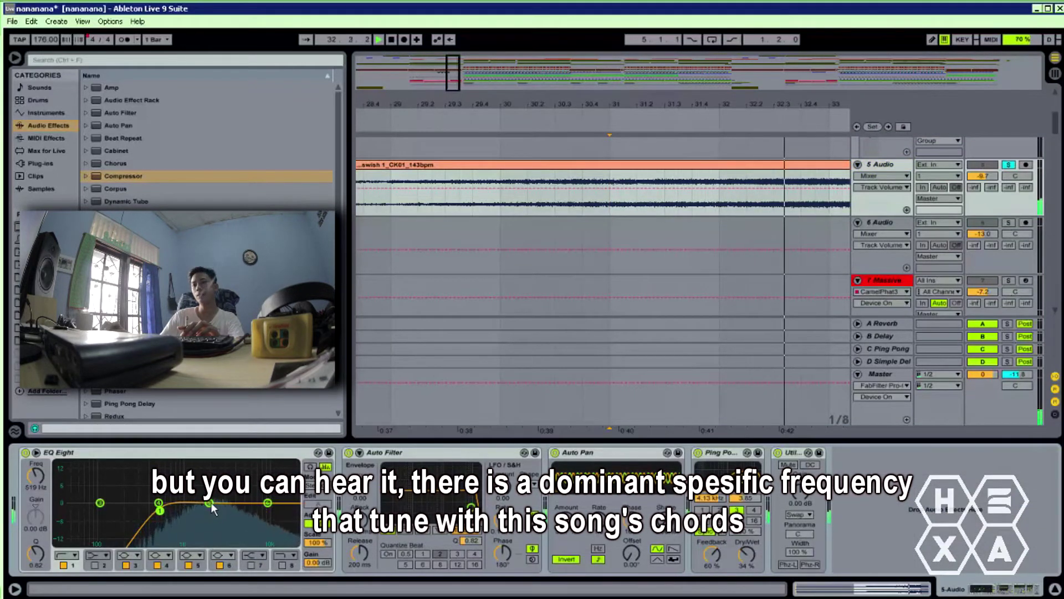
{"action": "key", "text": "space"}
Solo 6 Audio and play its reversed swish clip from bar 34.
{"action": "left_click_drag", "start_coordinate": [613, 105], "coordinate": [560, 69]}
{"action": "left_click", "coordinate": [552, 223]}
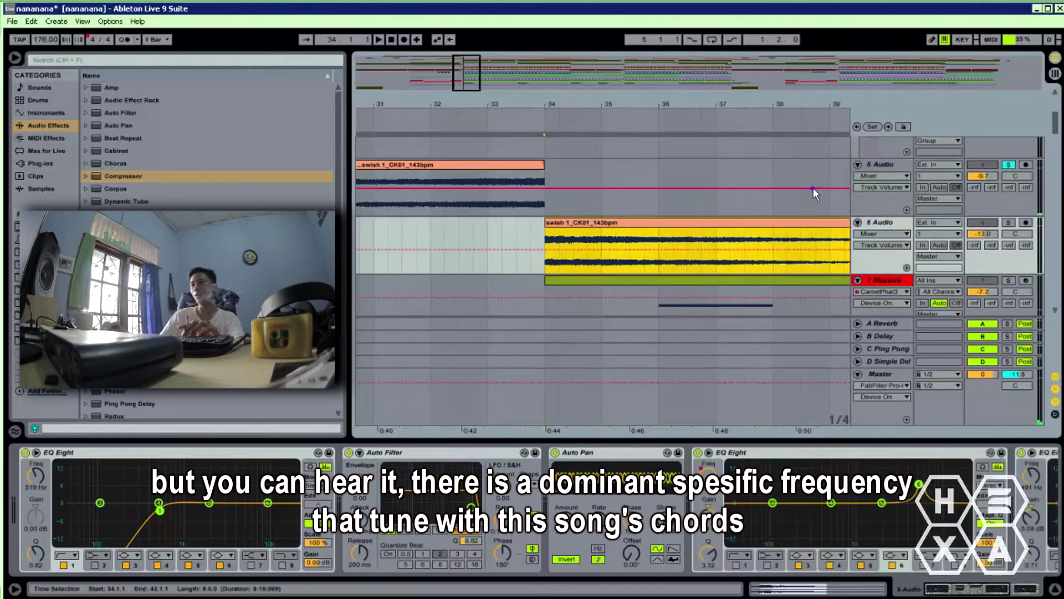
{"action": "left_click", "coordinate": [1009, 223]}
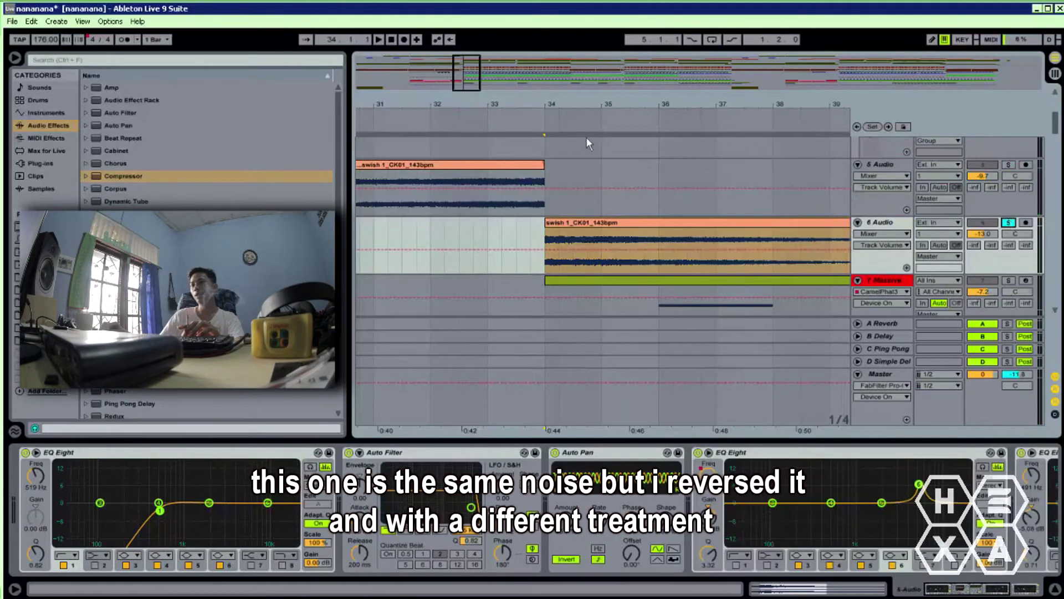
{"action": "left_click_drag", "start_coordinate": [553, 108], "coordinate": [554, 90]}
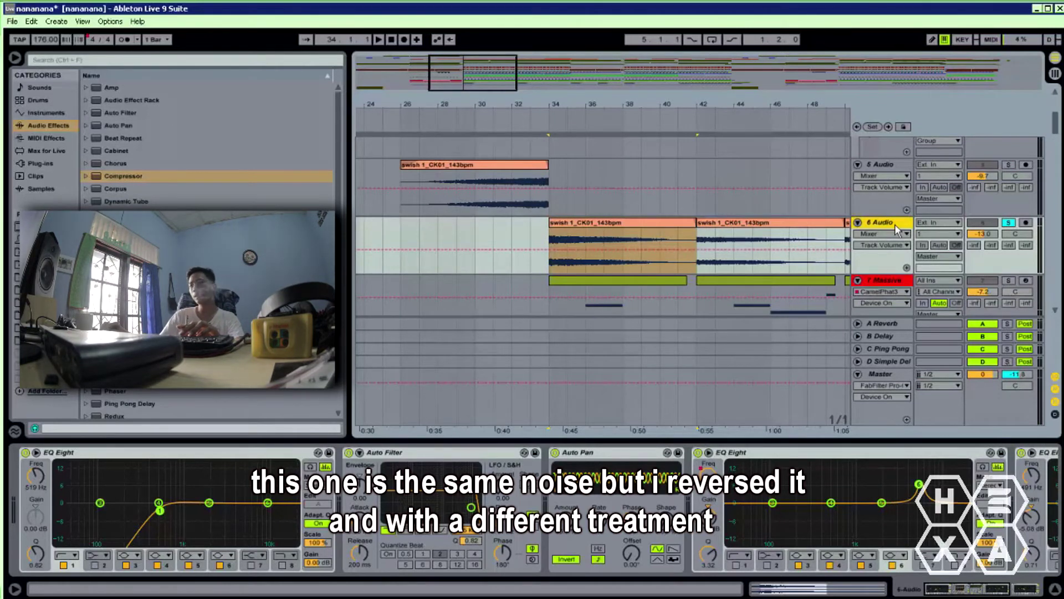
{"action": "key", "text": "space"}
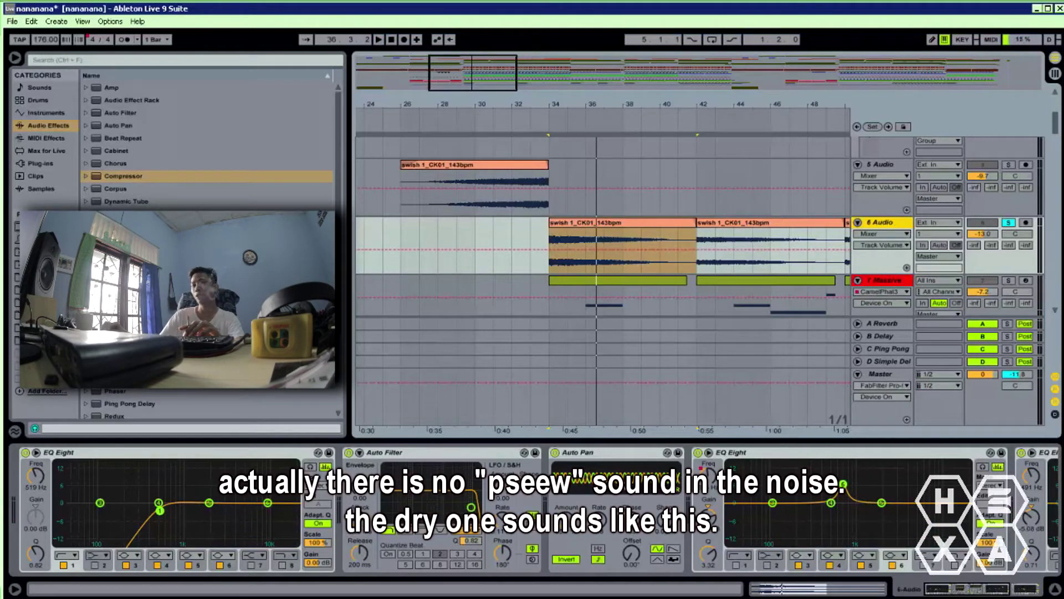
Turn off 6 Audio's EQ Eight that follows the Auto Pan, and replay the noise from bar 34.
{"action": "left_click", "coordinate": [698, 453]}
{"action": "key", "text": "space"}
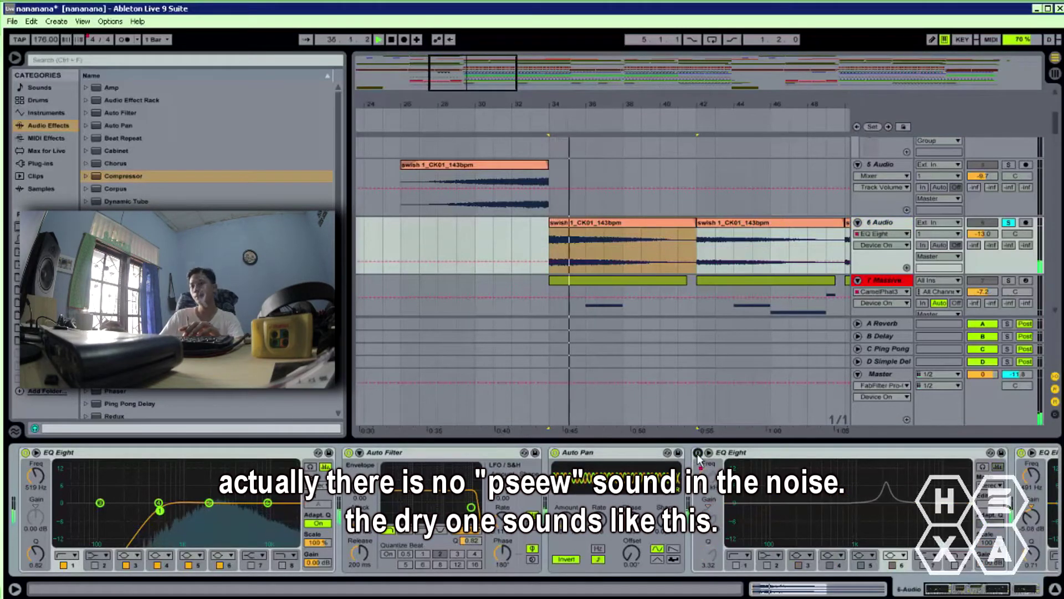
Turn 6 Audio's EQ Eight after the Auto Pan back on, and watch its boosted peak sweep in the enlarged display during playback from bar 34.
{"action": "left_click", "coordinate": [698, 453]}
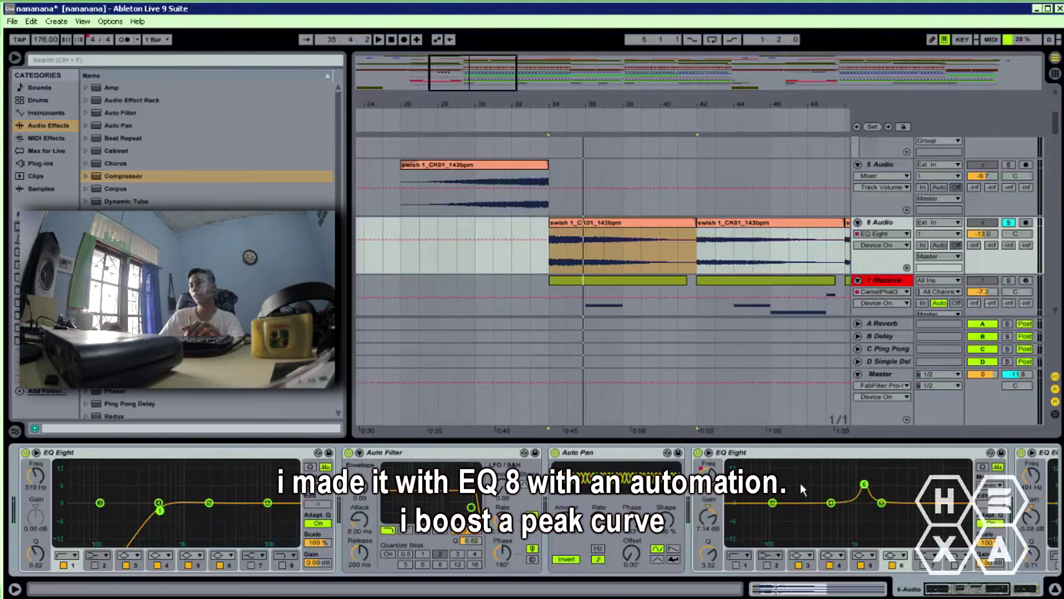
{"action": "double_click", "coordinate": [800, 484]}
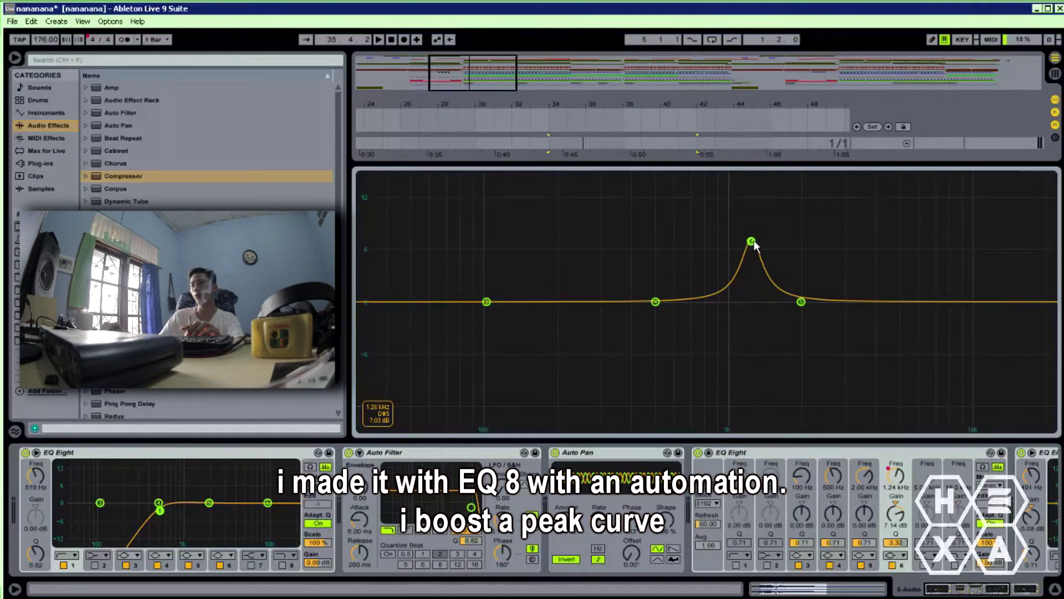
{"action": "key", "text": "space"}
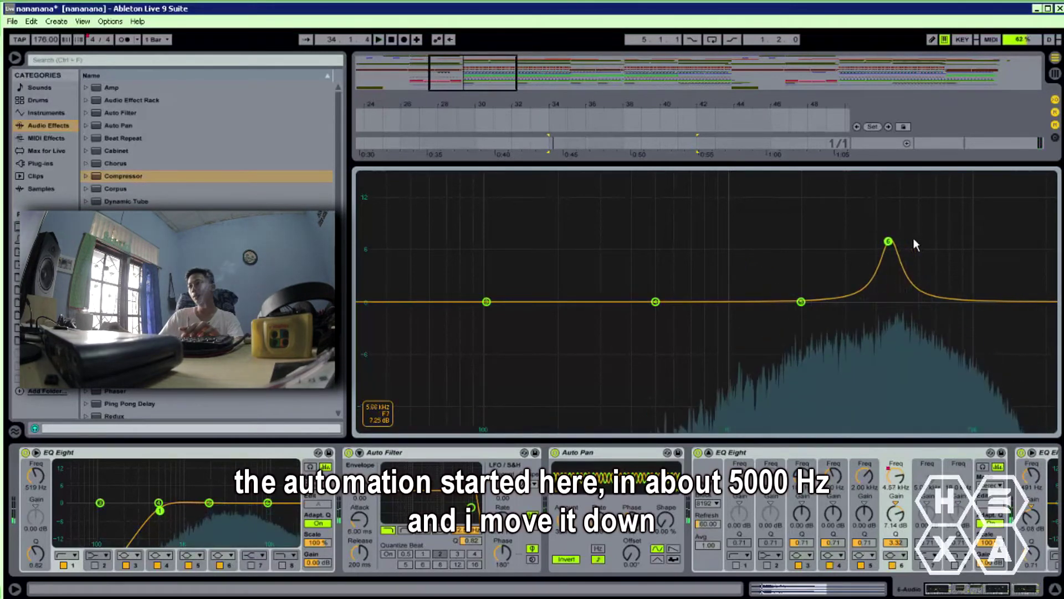
{"action": "key", "text": "space"}
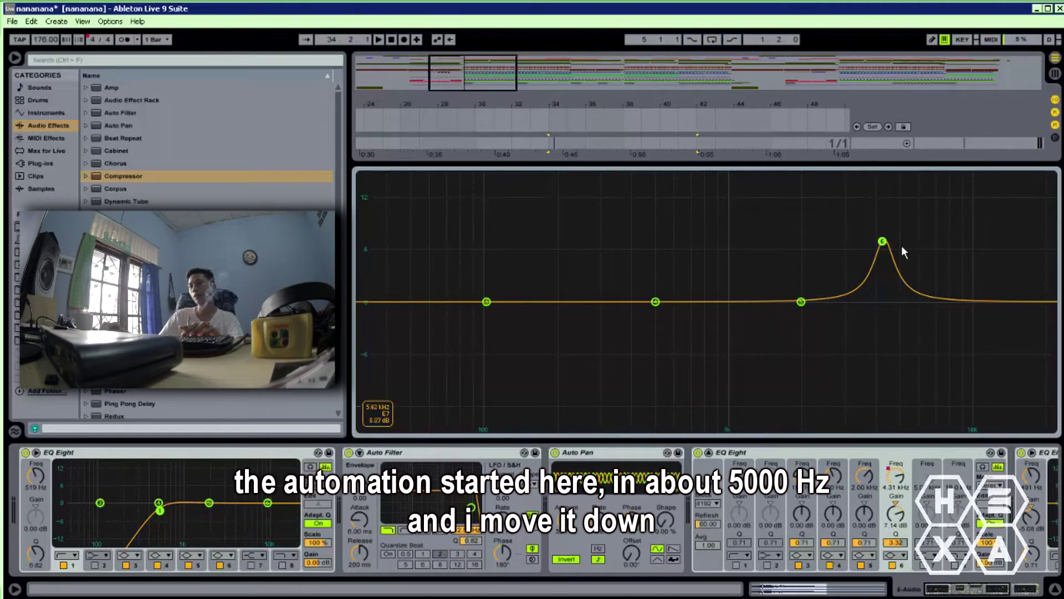
{"action": "key", "text": "space"}
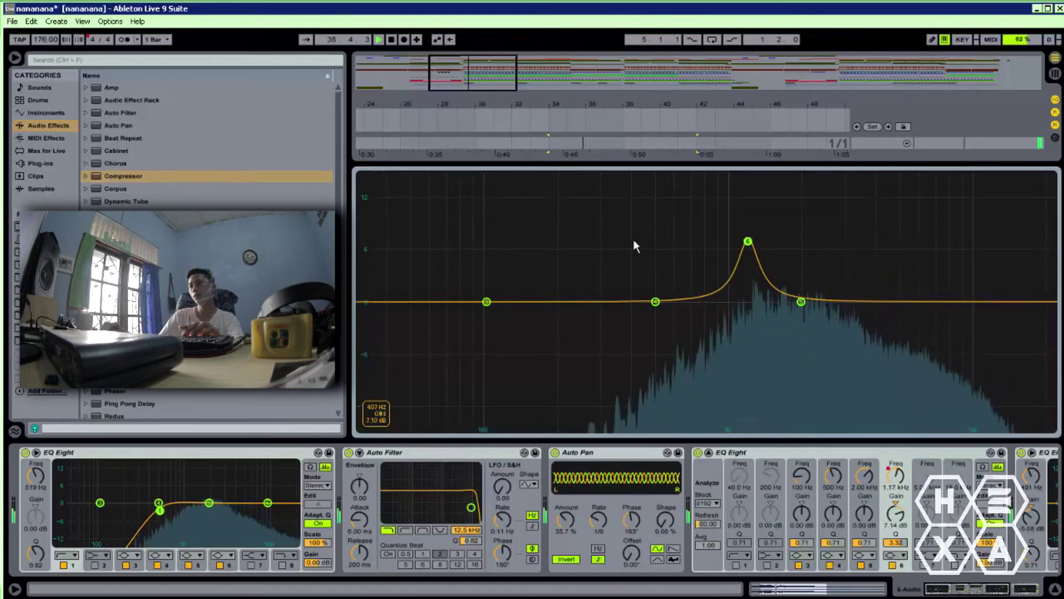
{"action": "key", "text": "space"}
{"action": "key", "text": "Escape"}
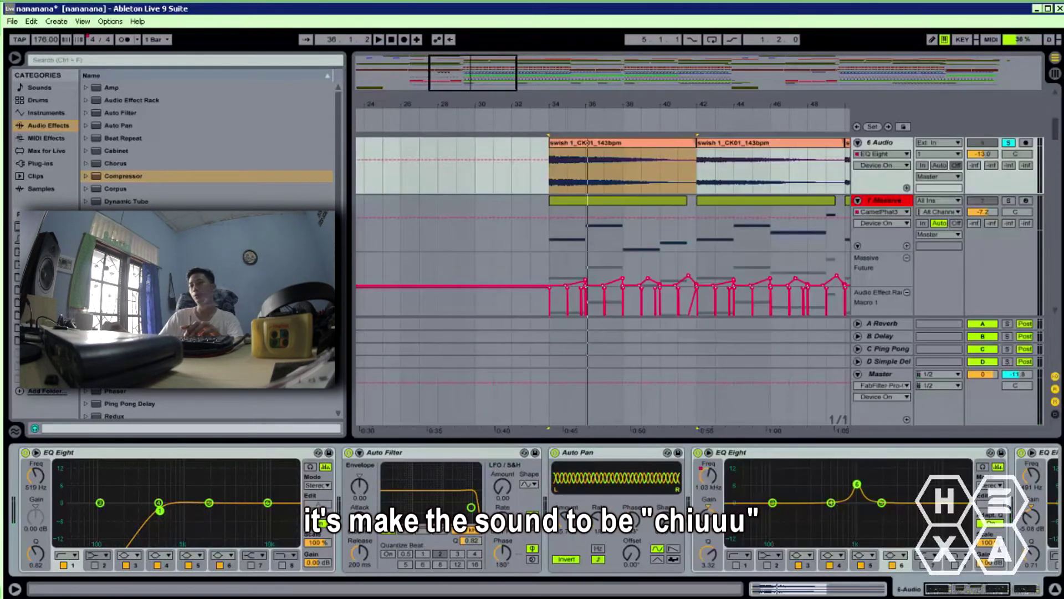
Display the 6 Frequency A automation of that EQ Eight over 6 Audio's swish clips.
{"action": "left_click_drag", "start_coordinate": [952, 590], "coordinate": [1050, 590]}
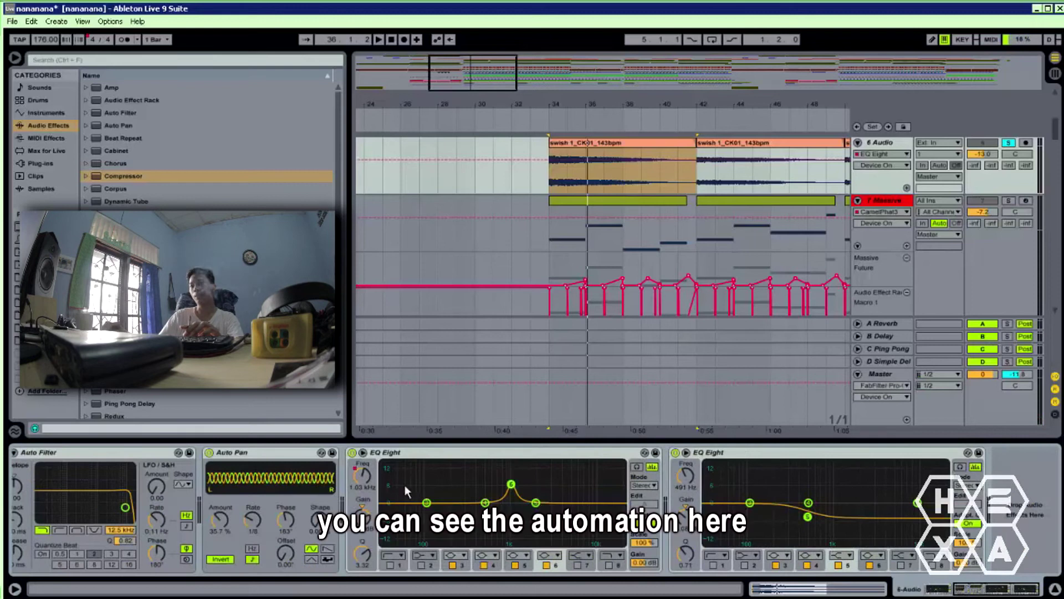
{"action": "left_click", "coordinate": [362, 475]}
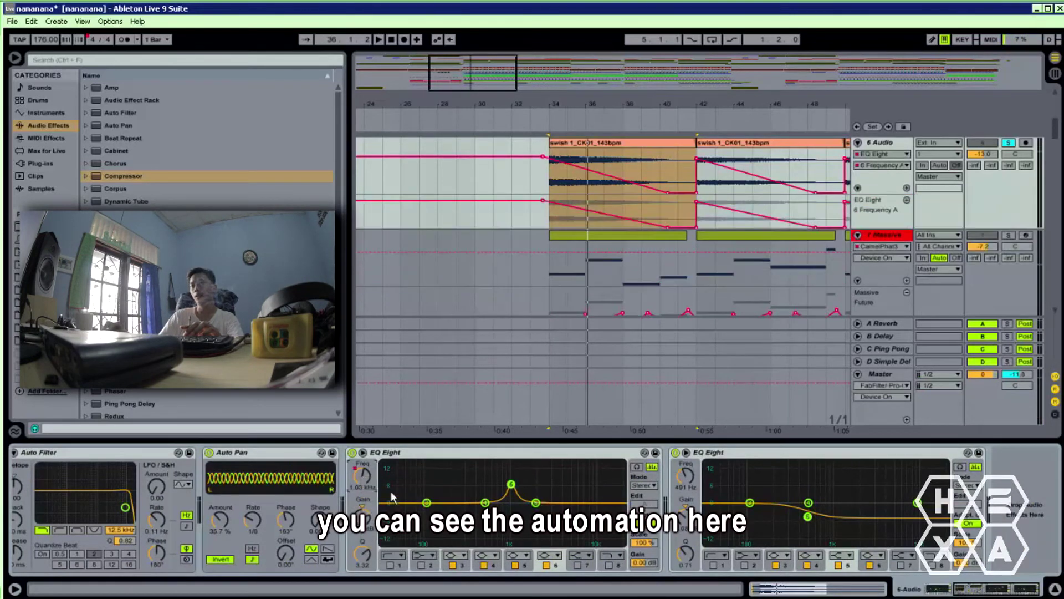
{"action": "mouse_move", "coordinate": [710, 103]}
{"action": "left_mouse_down"}
{"action": "mouse_move", "coordinate": [545, 103]}
{"action": "mouse_move", "coordinate": [710, 100]}
{"action": "mouse_move", "coordinate": [710, 131]}
{"action": "mouse_move", "coordinate": [710, 109]}
{"action": "left_mouse_up"}
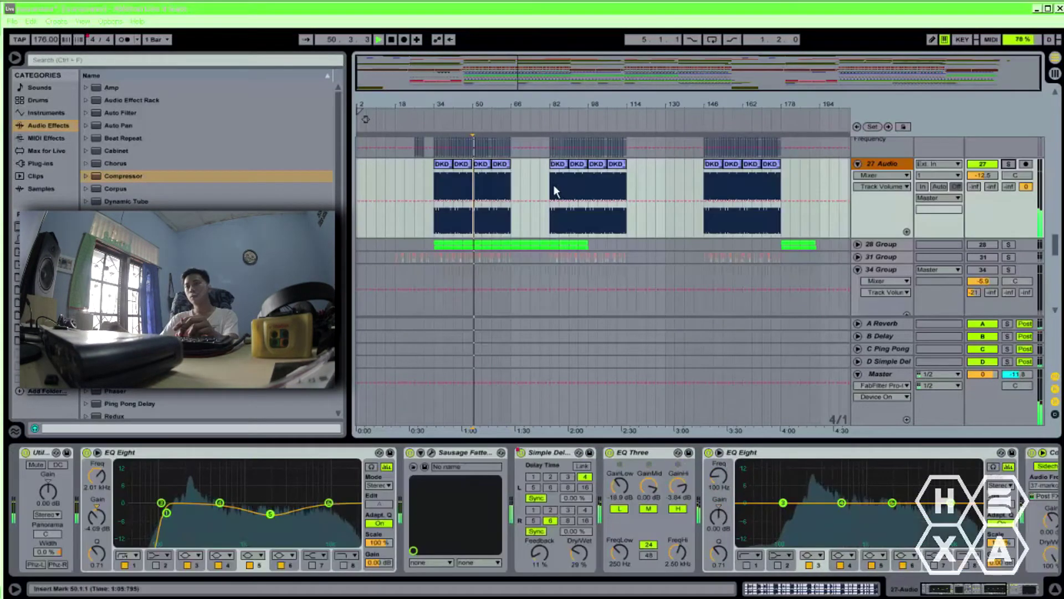
Play the full arrangement from bar 82 while looking over its tracks.
{"action": "left_click", "coordinate": [550, 190]}
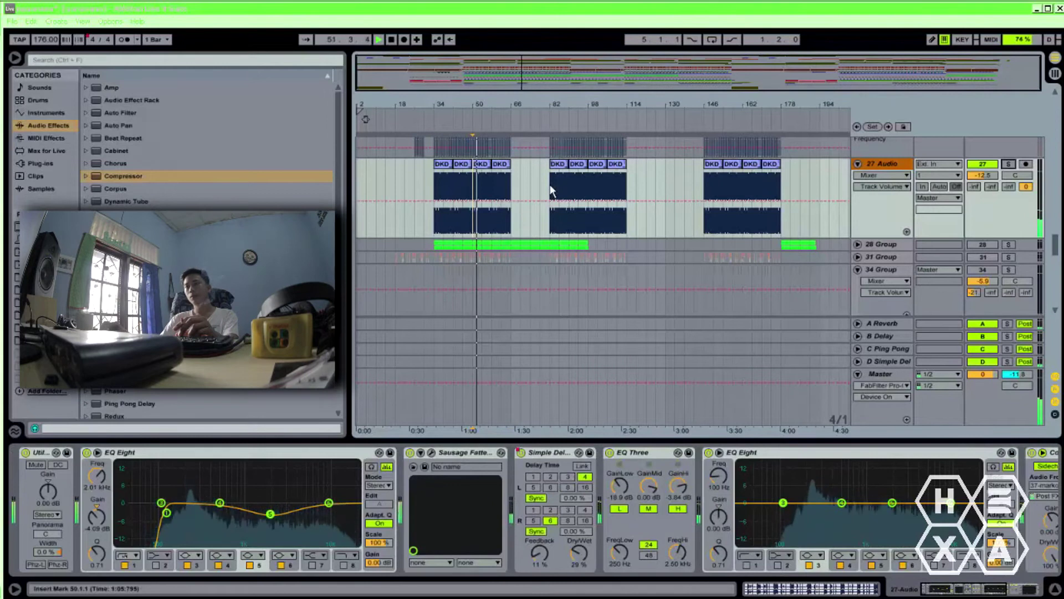
{"action": "key", "text": "space"}
{"action": "scroll", "coordinate": [550, 190], "scroll_direction": "down", "scroll_amount": 3}
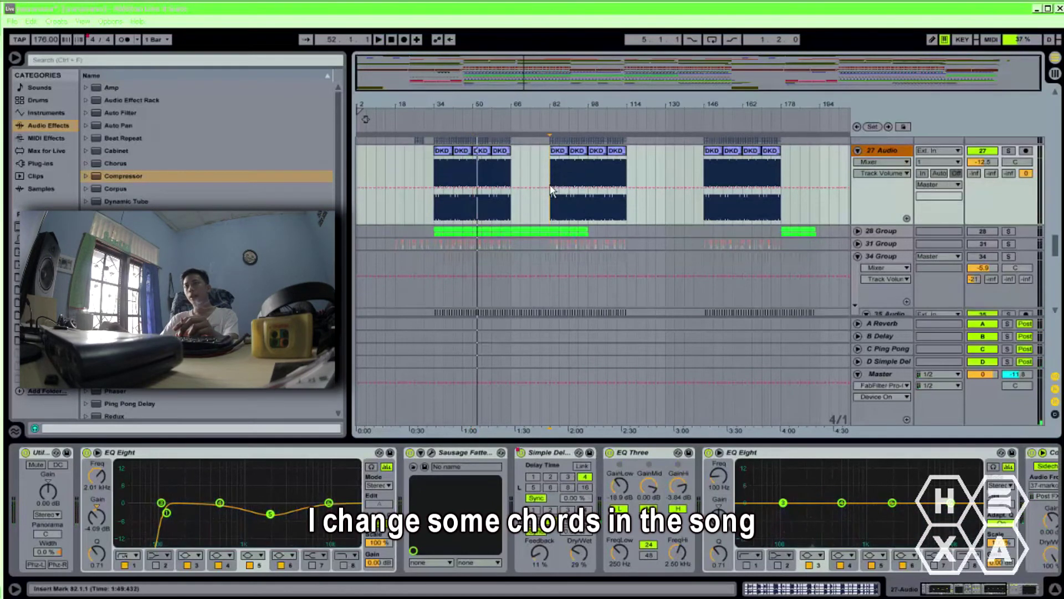
{"action": "scroll", "coordinate": [551, 189], "scroll_direction": "up", "scroll_amount": 4}
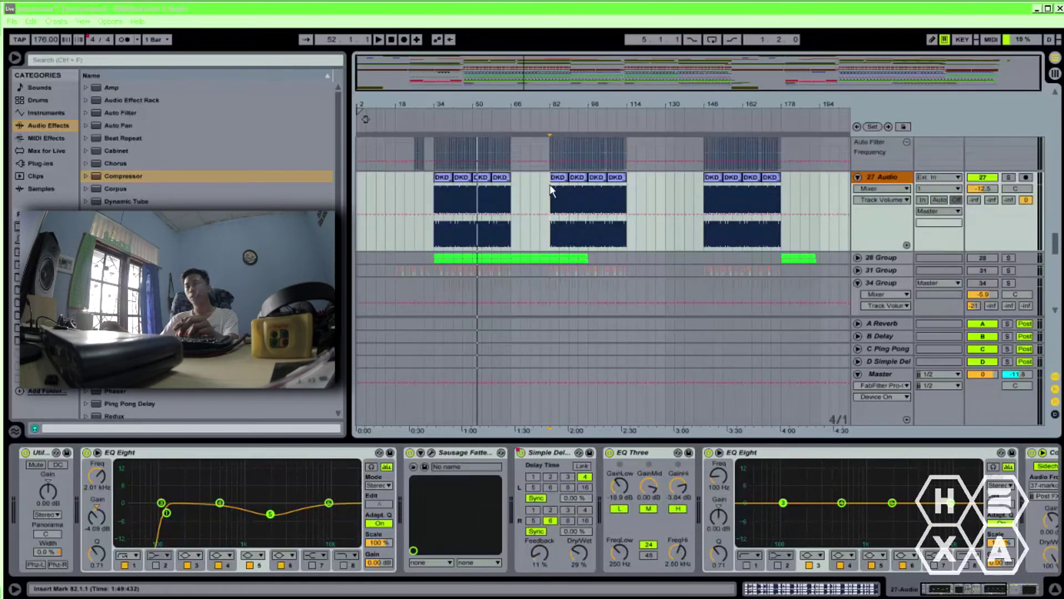
{"action": "key", "text": "space"}
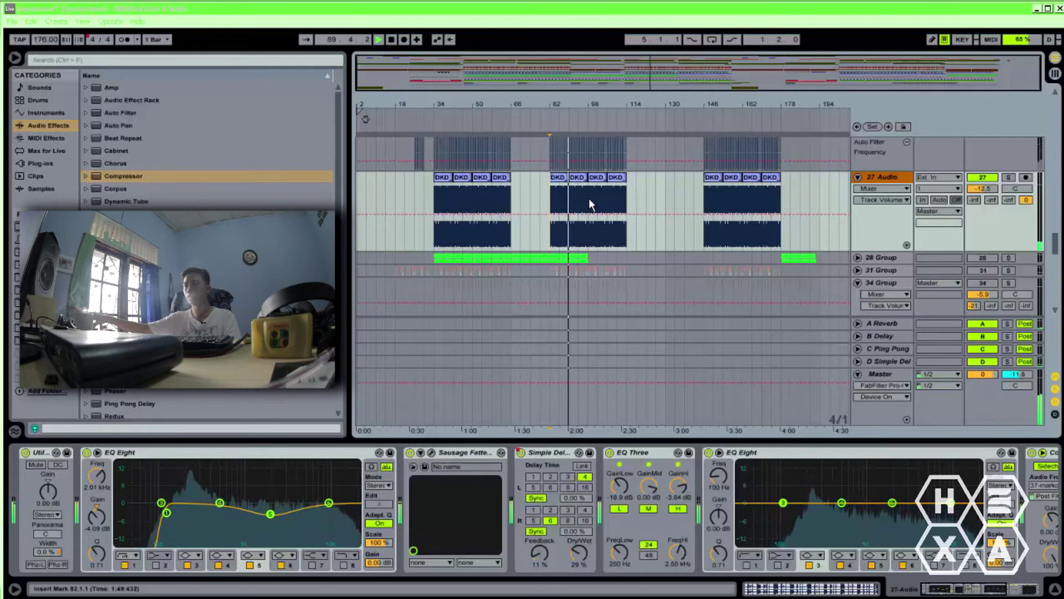
{"action": "left_click_drag", "start_coordinate": [1058, 244], "coordinate": [1056, 165]}
{"action": "left_click_drag", "start_coordinate": [1056, 114], "coordinate": [1056, 216]}
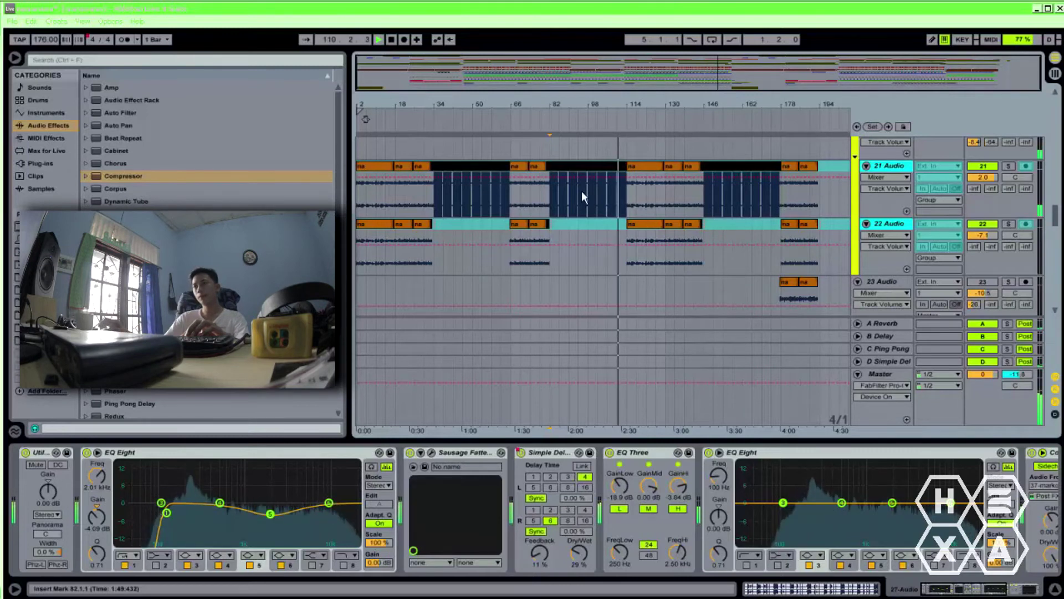
Place the playback start at bar 82 on 21 Audio, with bars 78 to 130 in view.
{"action": "left_click_drag", "start_coordinate": [615, 104], "coordinate": [652, 106]}
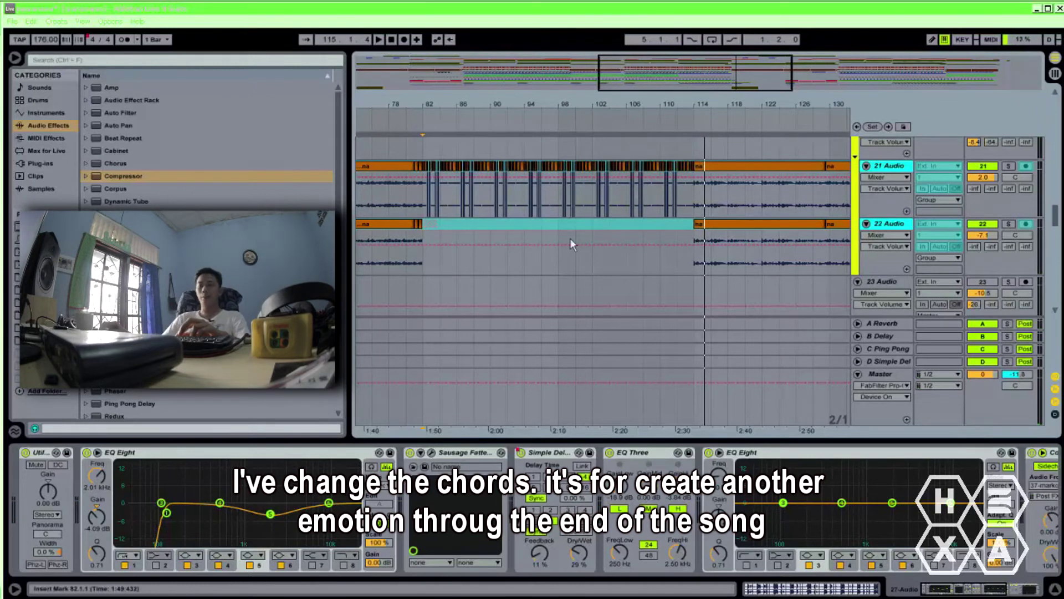
{"action": "left_click", "coordinate": [430, 202]}
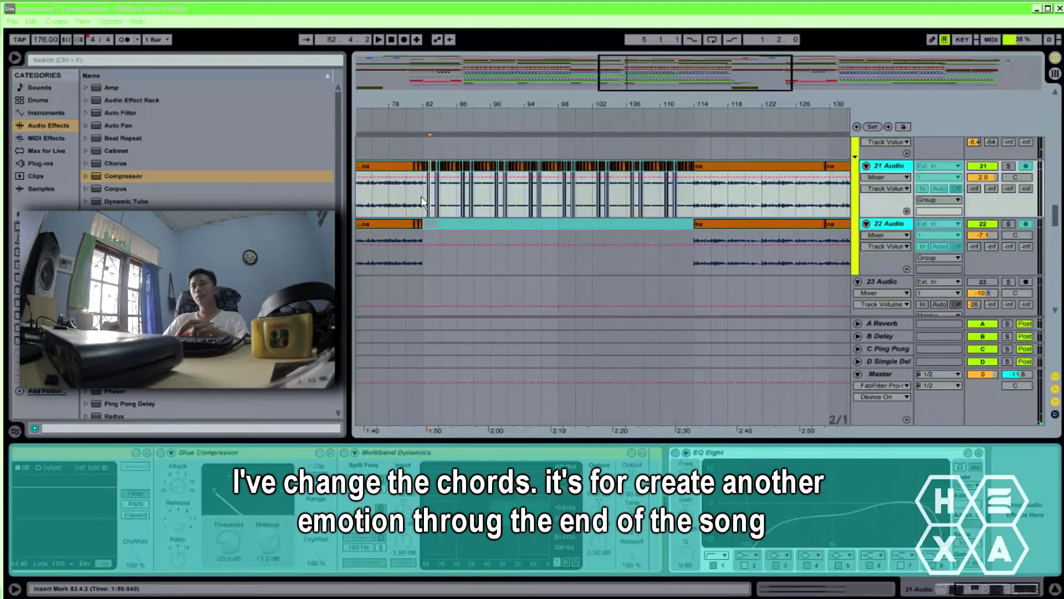
{"action": "left_click", "coordinate": [423, 202]}
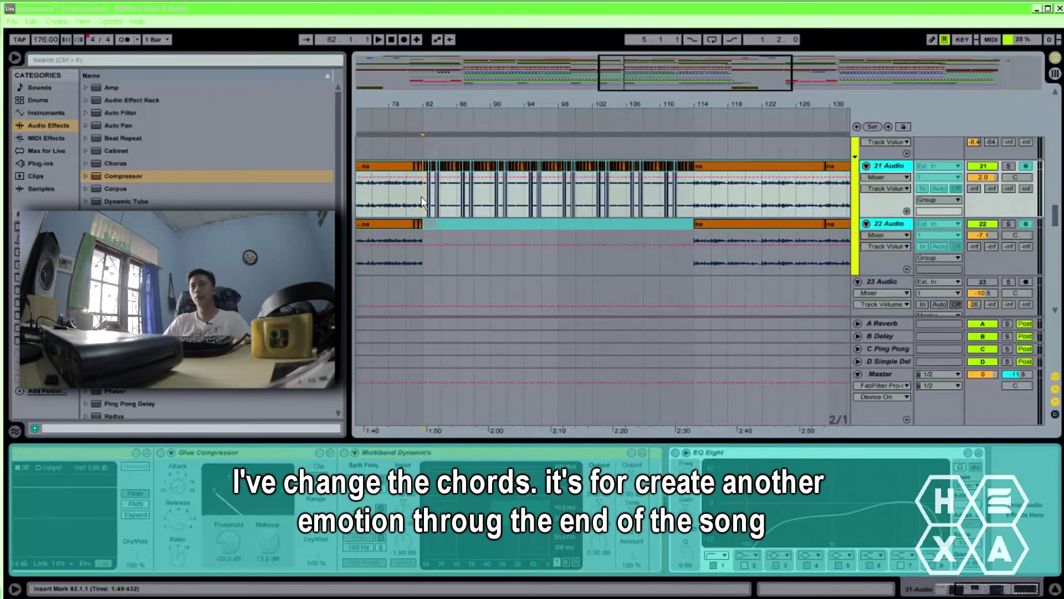
Select the Massive bass clip at bar 82, solo 7 Massive and play its bass line from there.
{"action": "scroll", "coordinate": [423, 202], "scroll_direction": "down", "scroll_amount": 2}
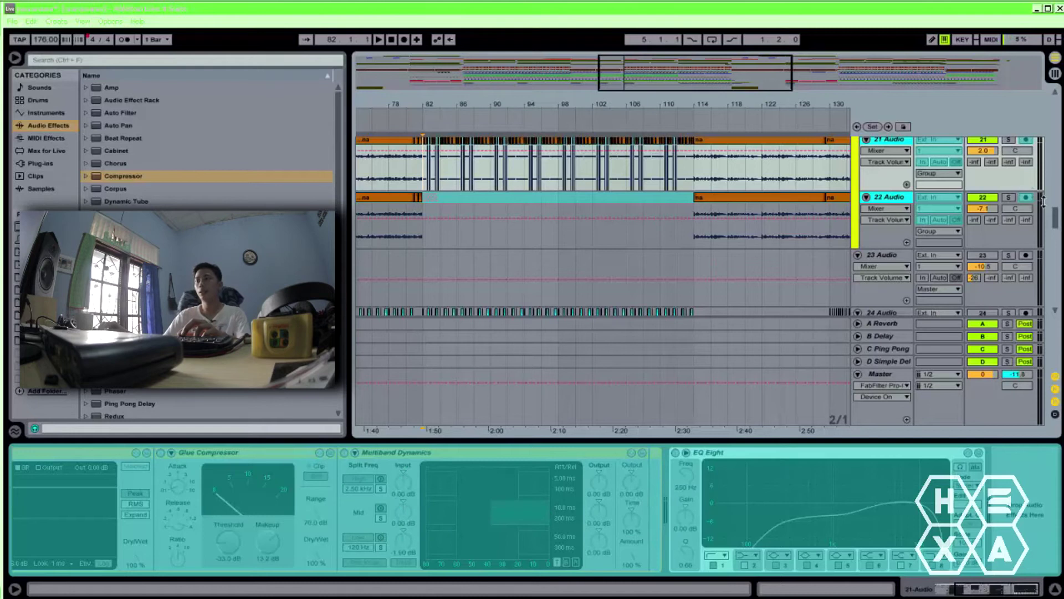
{"action": "left_click_drag", "start_coordinate": [1055, 218], "coordinate": [1052, 149]}
{"action": "left_click", "coordinate": [437, 196]}
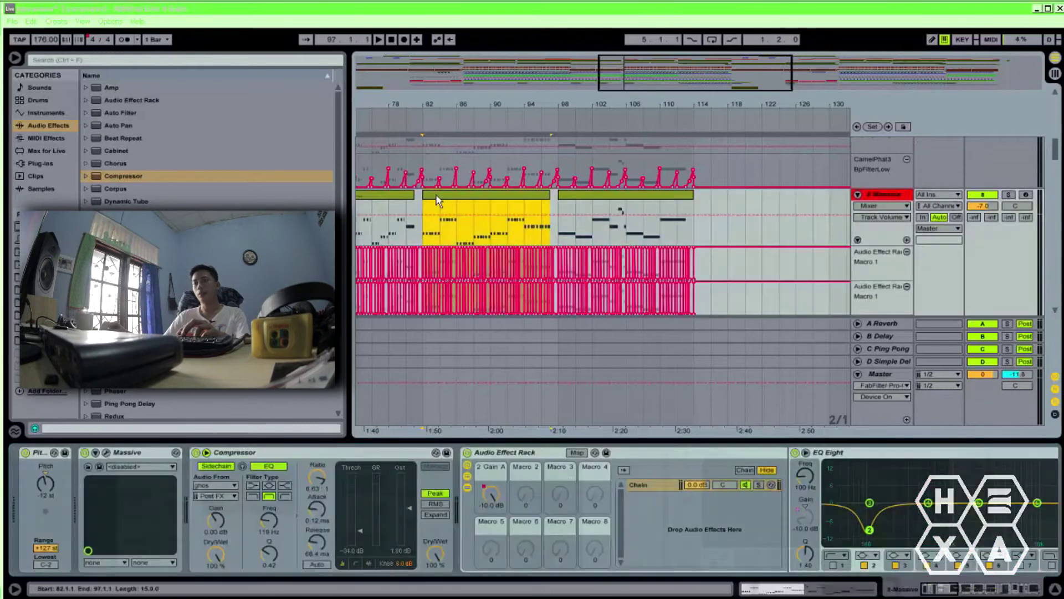
{"action": "scroll", "coordinate": [1008, 197], "scroll_direction": "up", "scroll_amount": 5}
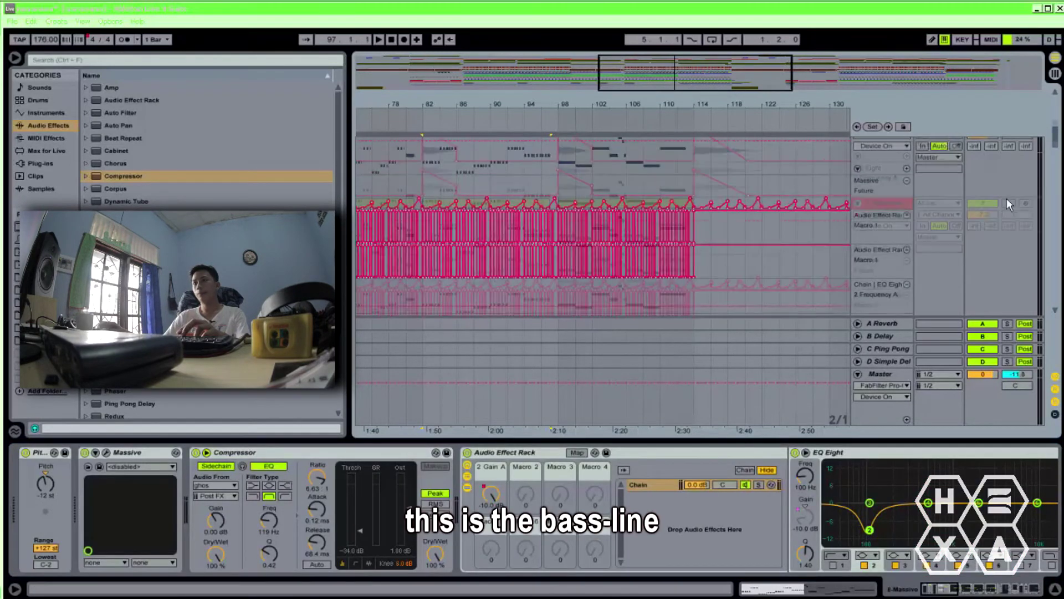
{"action": "left_click", "coordinate": [1009, 204]}
{"action": "key", "text": "space"}
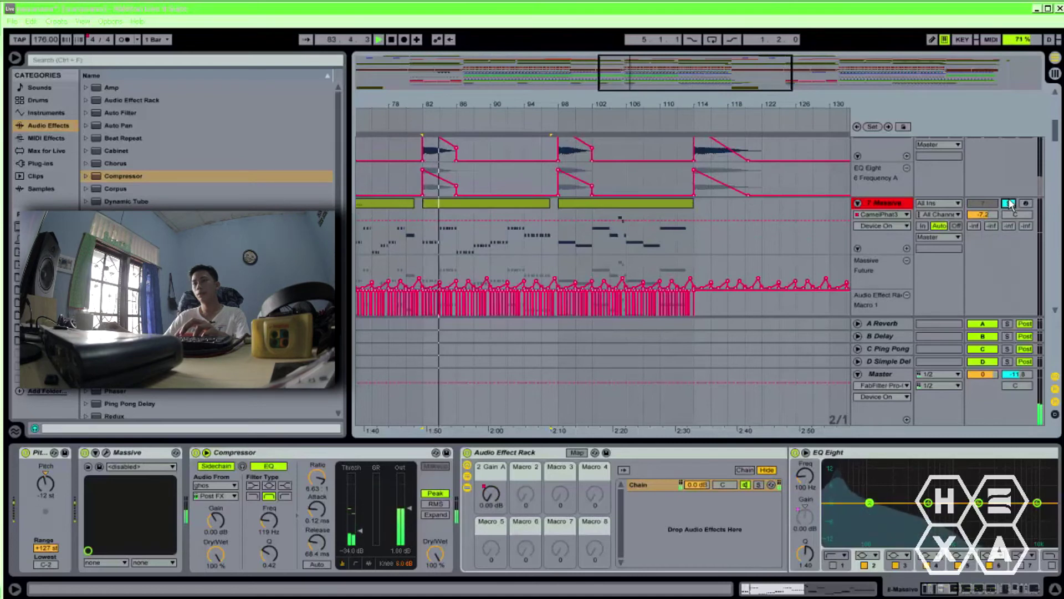
Open 7 Massive's clip at bar 82 and examine its bass notes in the enlarged note editor.
{"action": "double_click", "coordinate": [515, 207]}
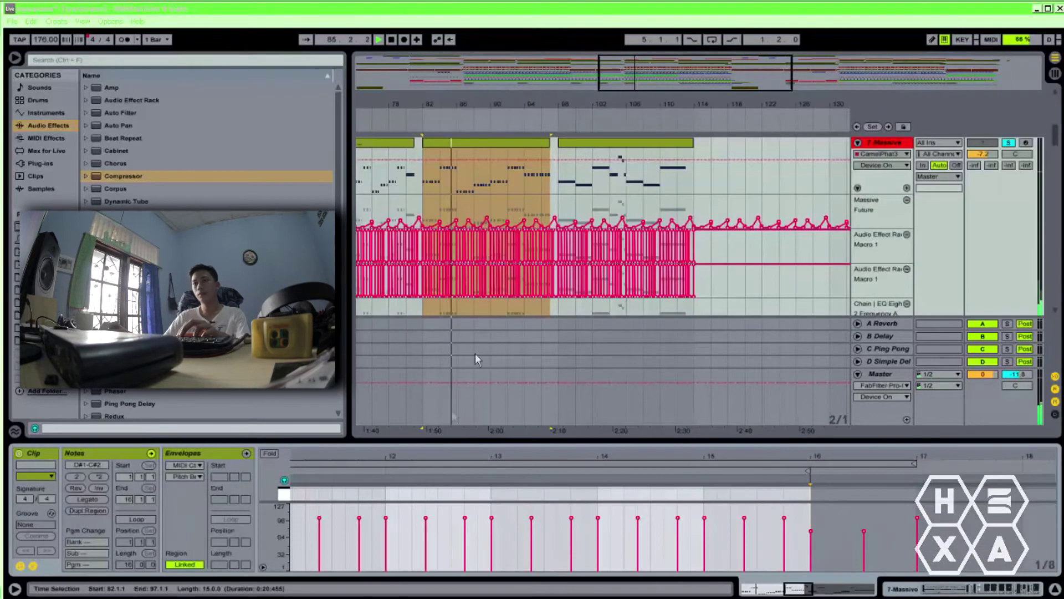
{"action": "left_click_drag", "start_coordinate": [466, 352], "coordinate": [469, 151]}
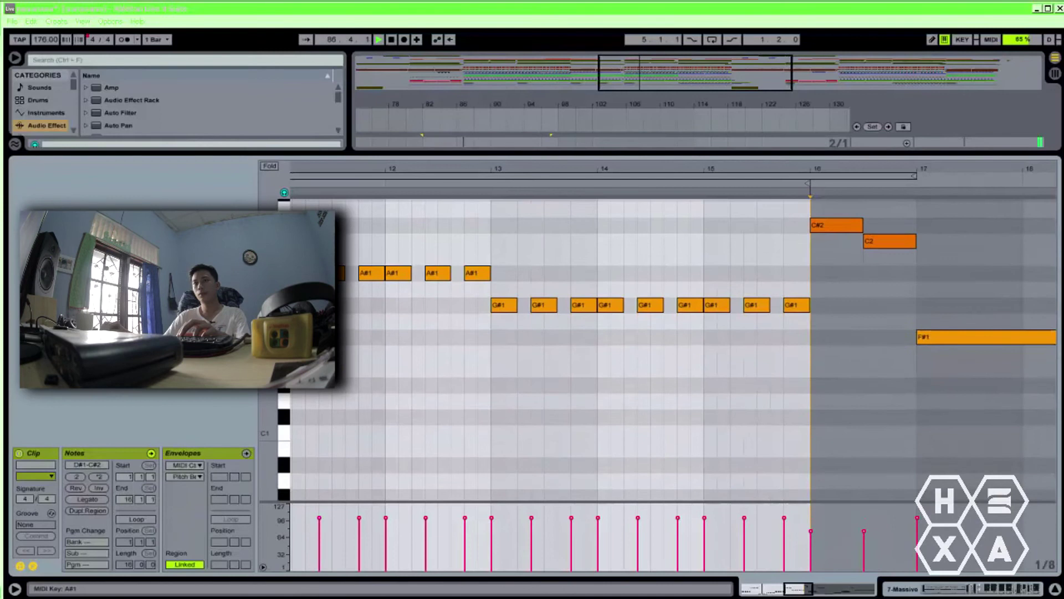
{"action": "left_click_drag", "start_coordinate": [269, 299], "coordinate": [269, 394]}
{"action": "mouse_move", "coordinate": [311, 170]}
{"action": "left_mouse_down"}
{"action": "mouse_move", "coordinate": [333, 165]}
{"action": "mouse_move", "coordinate": [315, 172]}
{"action": "left_mouse_up"}
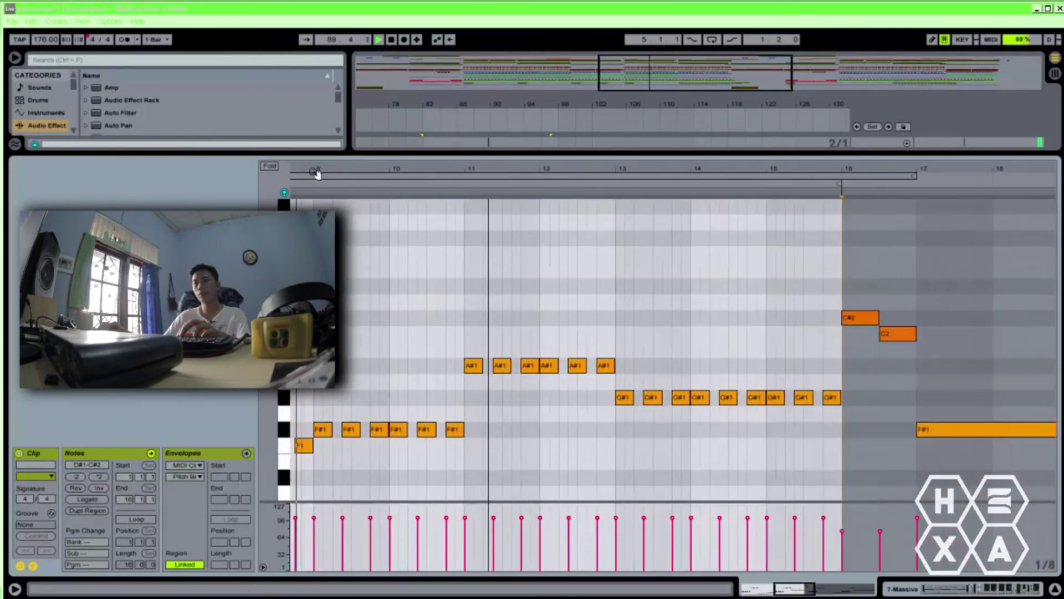
{"action": "left_click_drag", "start_coordinate": [400, 173], "coordinate": [635, 164]}
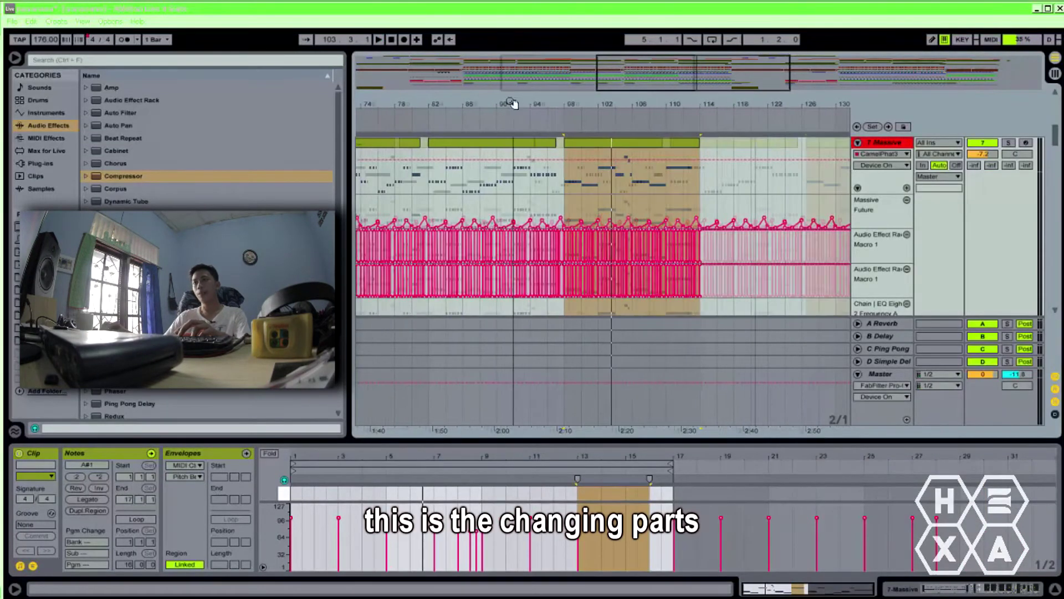
Play the unsoloed mix briefly from bar 82, compare it with the changed part from bar 98, and stop.
{"action": "left_click_drag", "start_coordinate": [512, 104], "coordinate": [746, 180]}
{"action": "left_click", "coordinate": [674, 170]}
{"action": "key", "text": "space"}
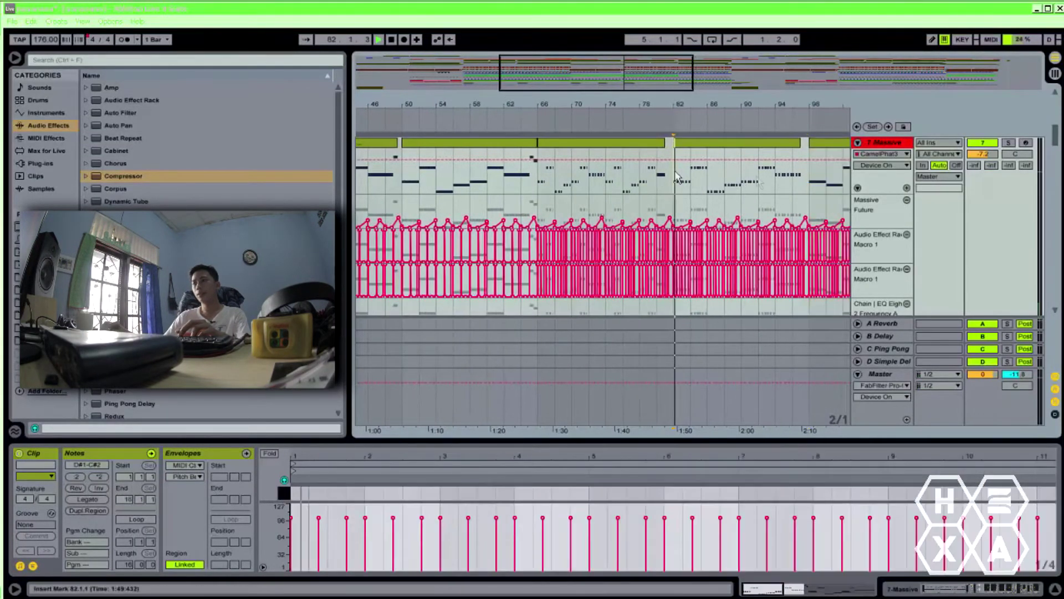
{"action": "left_click", "coordinate": [807, 182]}
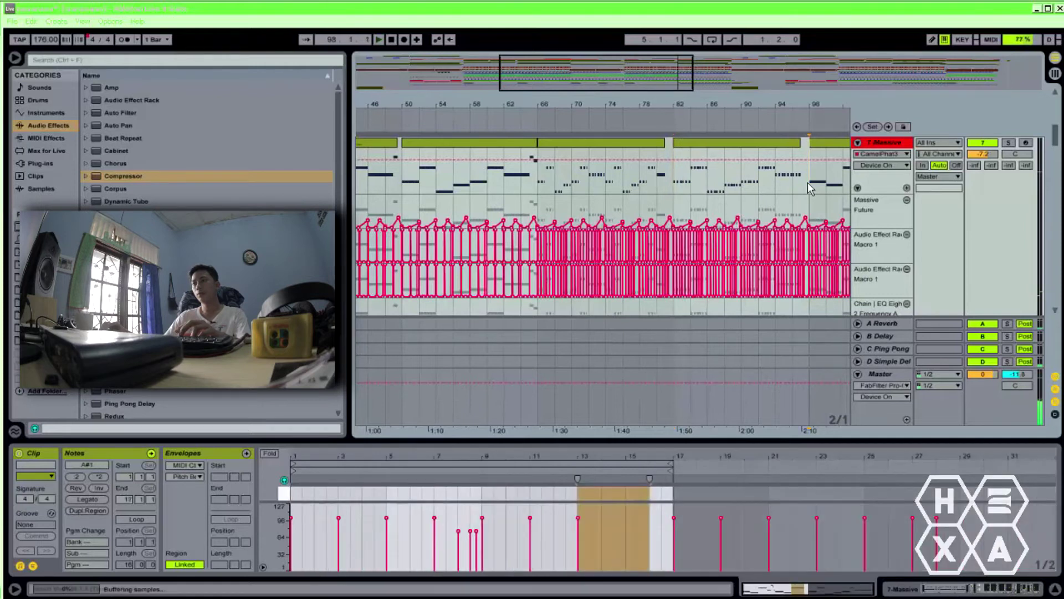
{"action": "left_click_drag", "start_coordinate": [760, 116], "coordinate": [522, 115]}
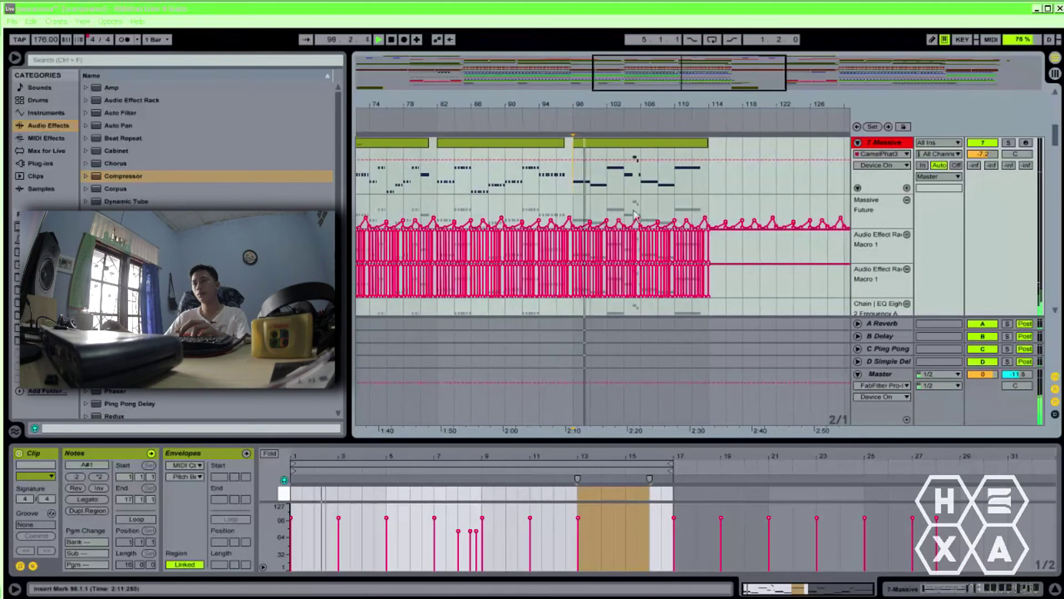
{"action": "key", "text": "space"}
Select 12 Kontakt 5's brass clip at bar 98, play it soloed, and release the solo.
{"action": "scroll", "coordinate": [677, 222], "scroll_direction": "up", "scroll_amount": 5}
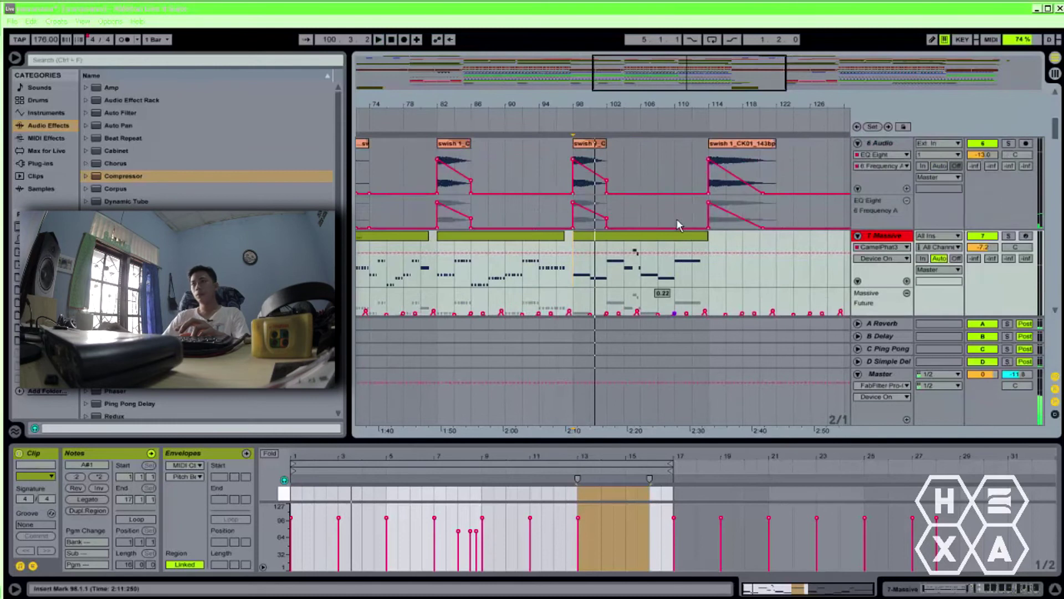
{"action": "scroll", "coordinate": [678, 222], "scroll_direction": "up", "scroll_amount": 3}
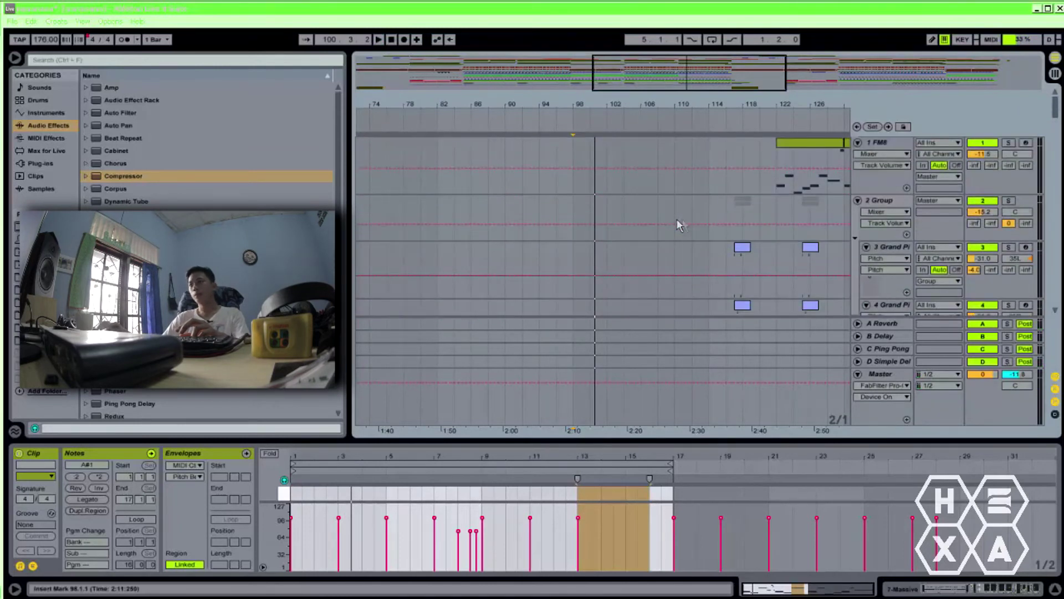
{"action": "left_click_drag", "start_coordinate": [1057, 111], "coordinate": [1057, 176]}
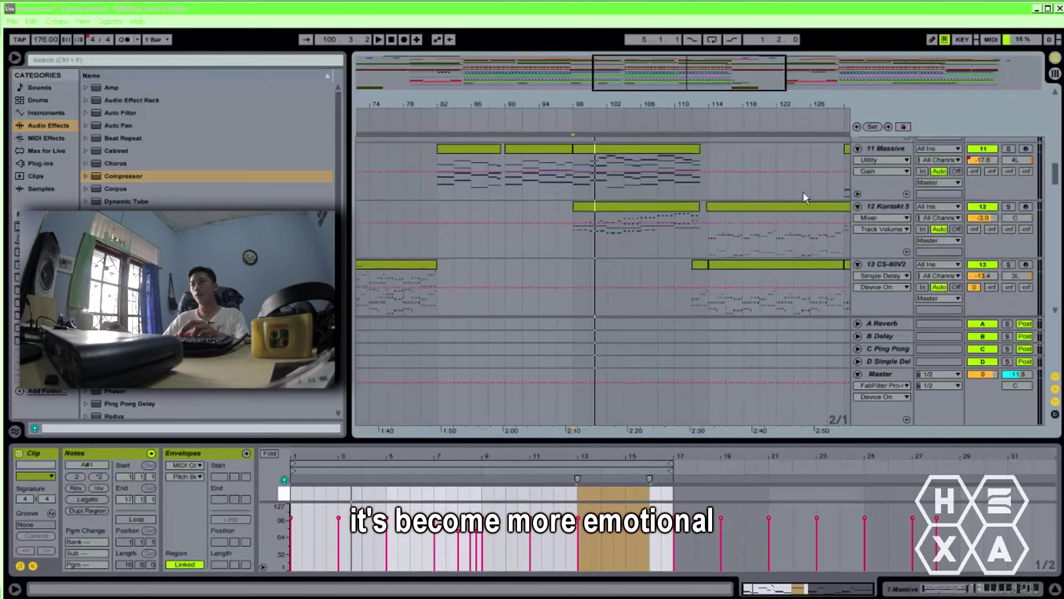
{"action": "left_click", "coordinate": [591, 210]}
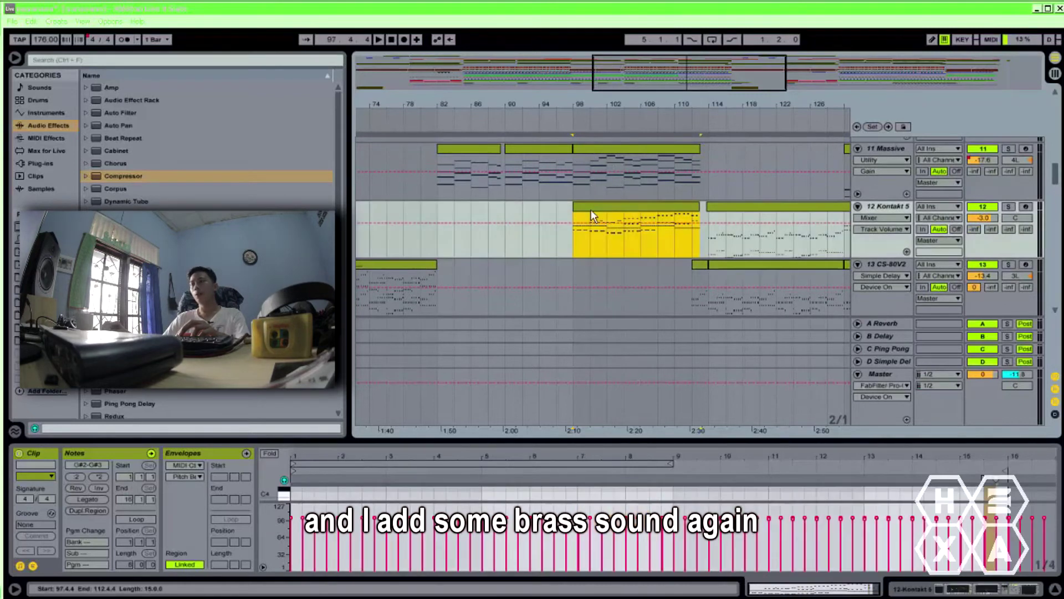
{"action": "left_click", "coordinate": [1007, 207]}
{"action": "key", "text": "space"}
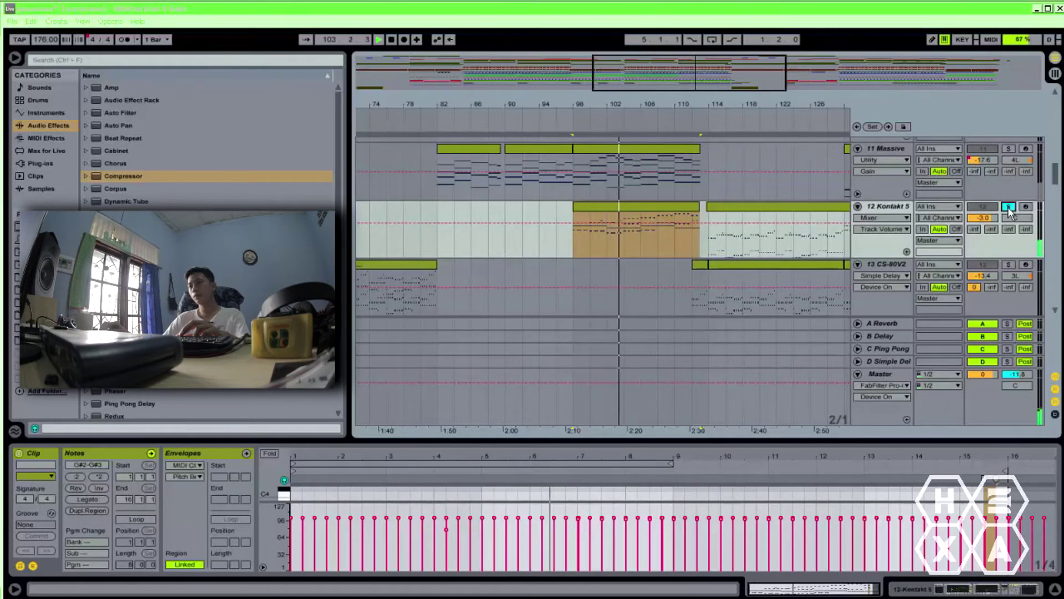
{"action": "left_click", "coordinate": [1007, 207]}
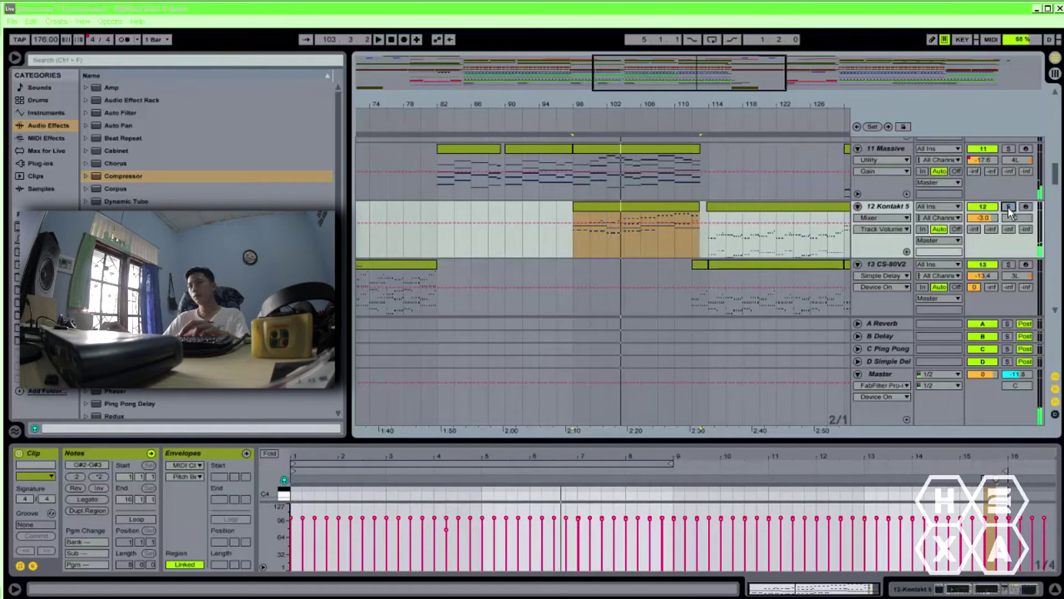
Select 11 Massive's clip at bar 98, play it soloed, add 12 Kontakt 5 to the solo, and stop.
{"action": "left_click", "coordinate": [584, 149]}
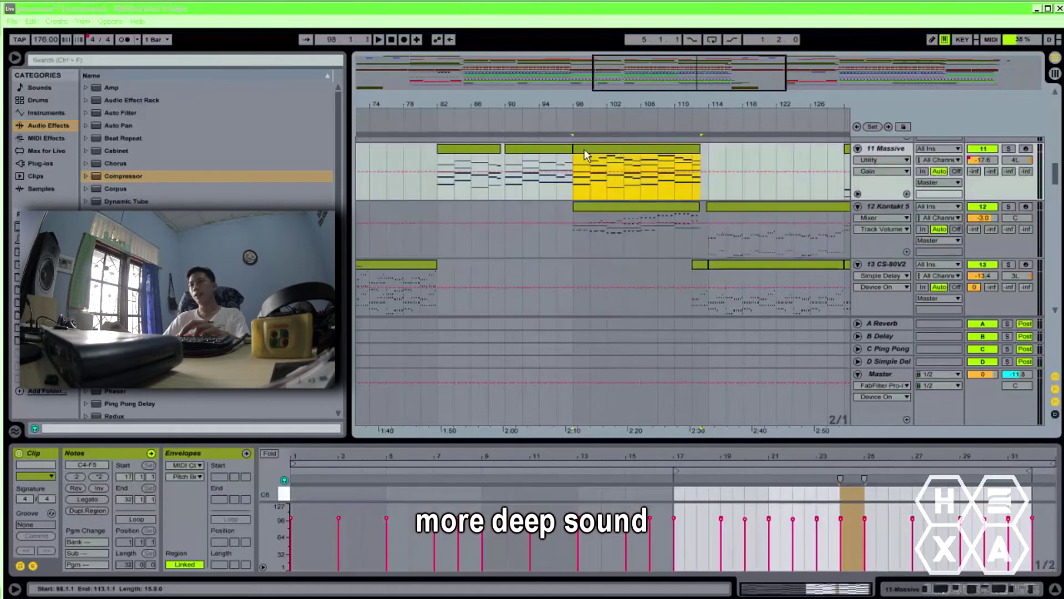
{"action": "left_click", "coordinate": [1009, 150]}
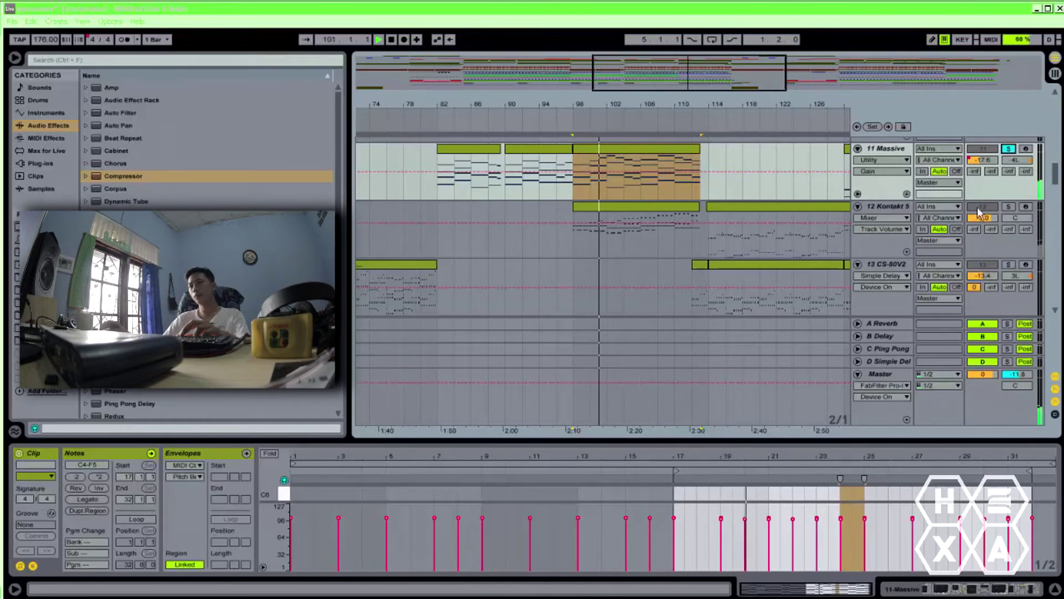
{"action": "left_click", "coordinate": [1009, 208]}
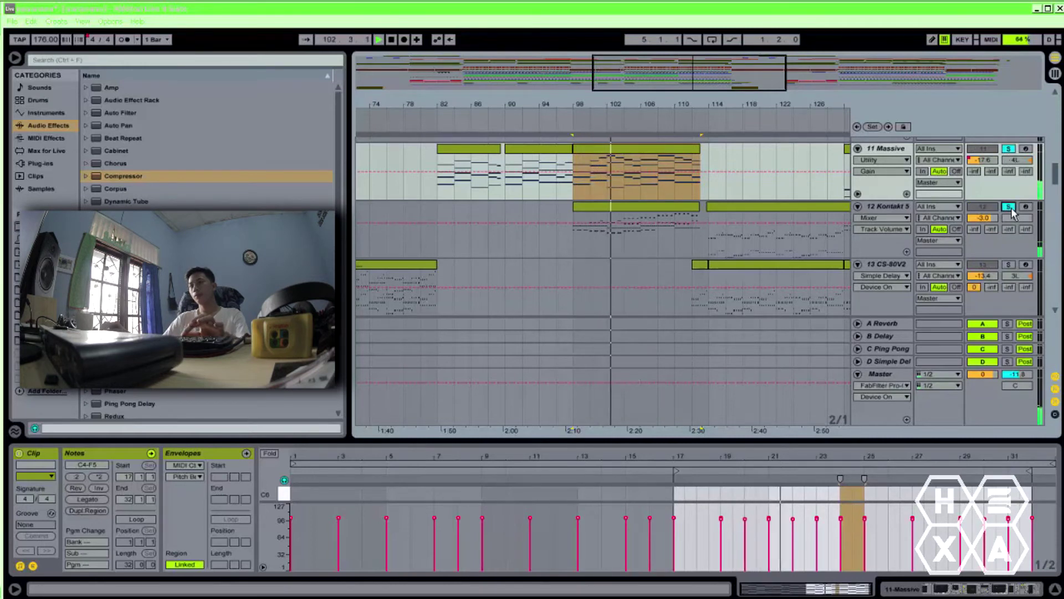
{"action": "key", "text": "space"}
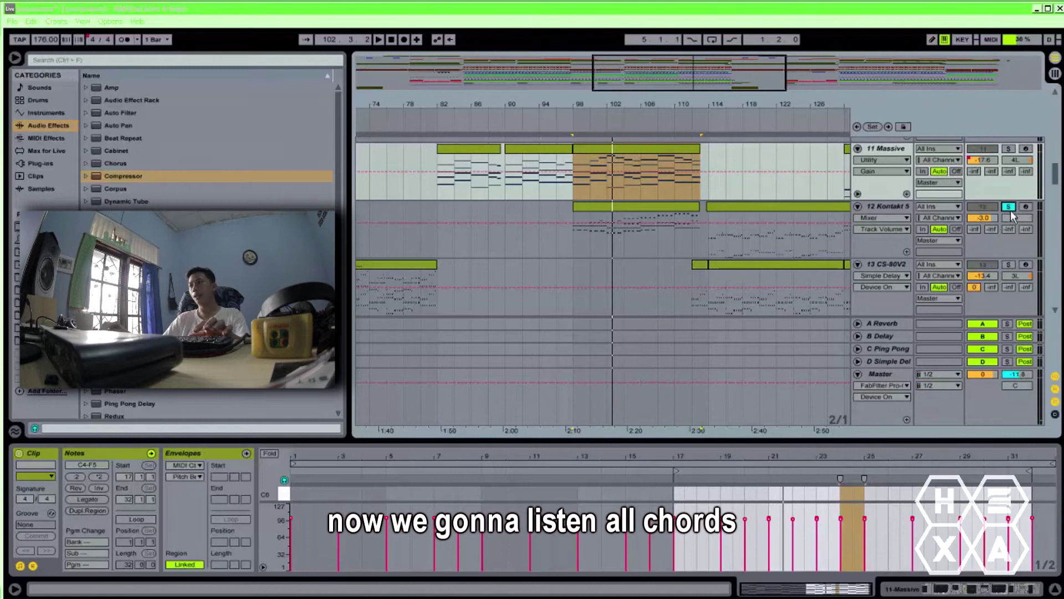
Solo 7 Massive, play its bass line through the clip at bar 98, and stop.
{"action": "left_click", "coordinate": [1009, 148]}
{"action": "scroll", "coordinate": [970, 199], "scroll_direction": "up", "scroll_amount": 5}
{"action": "scroll", "coordinate": [971, 199], "scroll_direction": "up", "scroll_amount": 5}
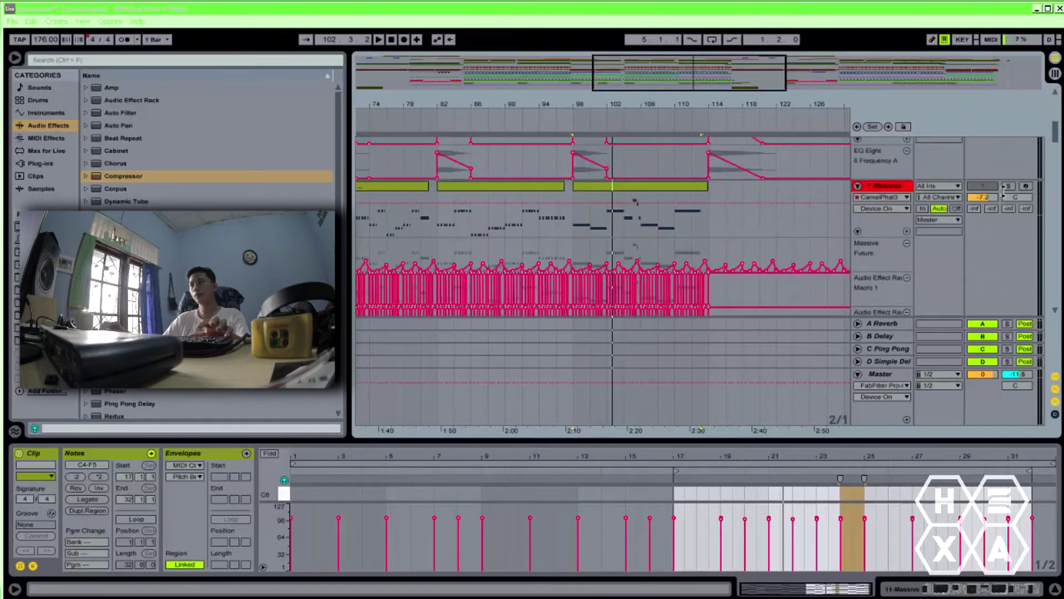
{"action": "left_click", "coordinate": [1007, 186]}
{"action": "key", "text": "space"}
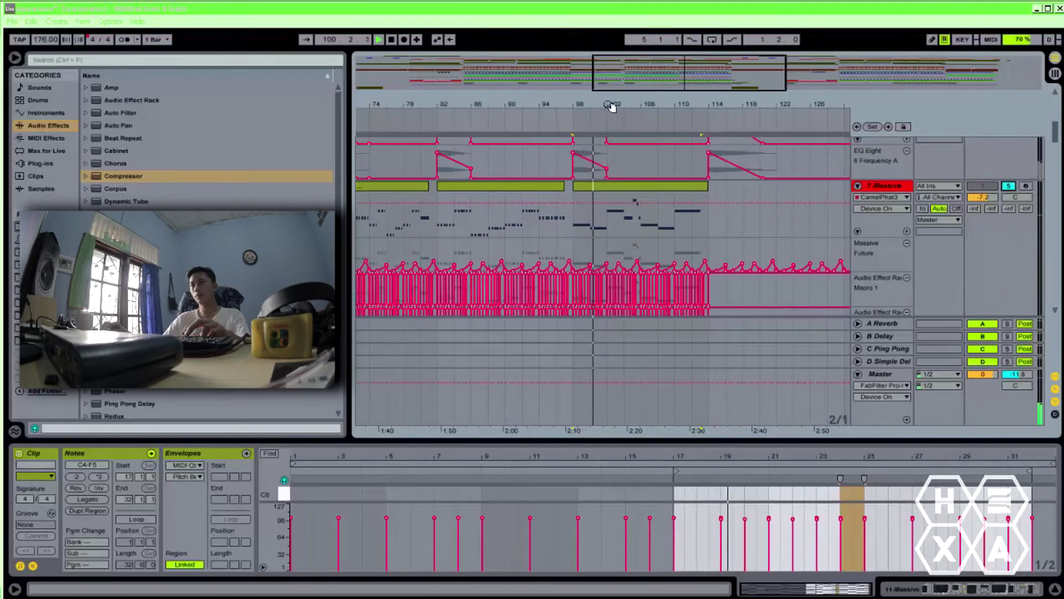
{"action": "left_click_drag", "start_coordinate": [611, 106], "coordinate": [531, 94]}
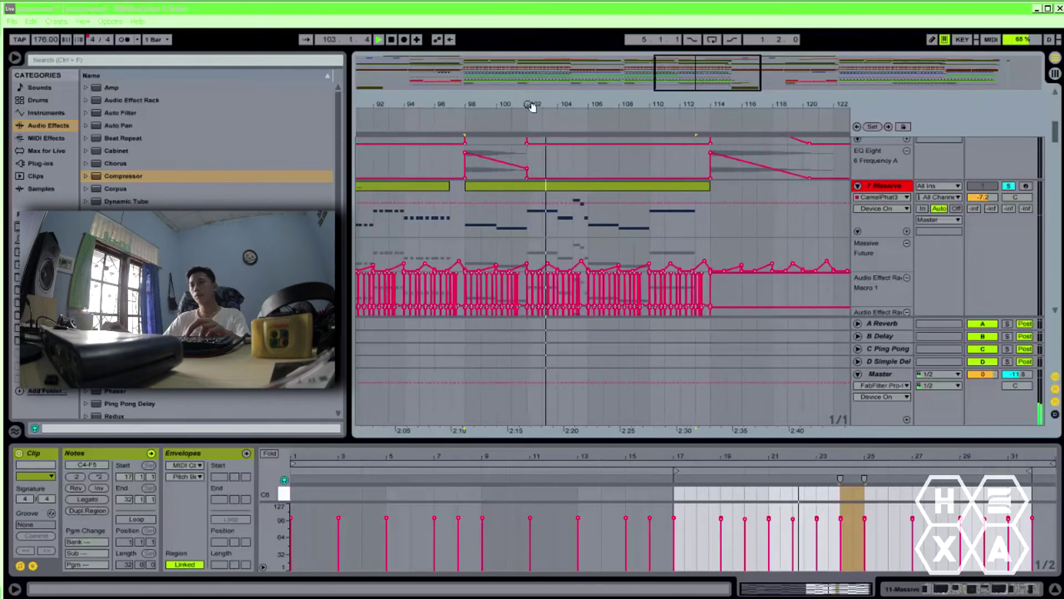
{"action": "mouse_move", "coordinate": [530, 105]}
{"action": "left_mouse_down"}
{"action": "mouse_move", "coordinate": [524, 86]}
{"action": "mouse_move", "coordinate": [534, 109]}
{"action": "left_mouse_up"}
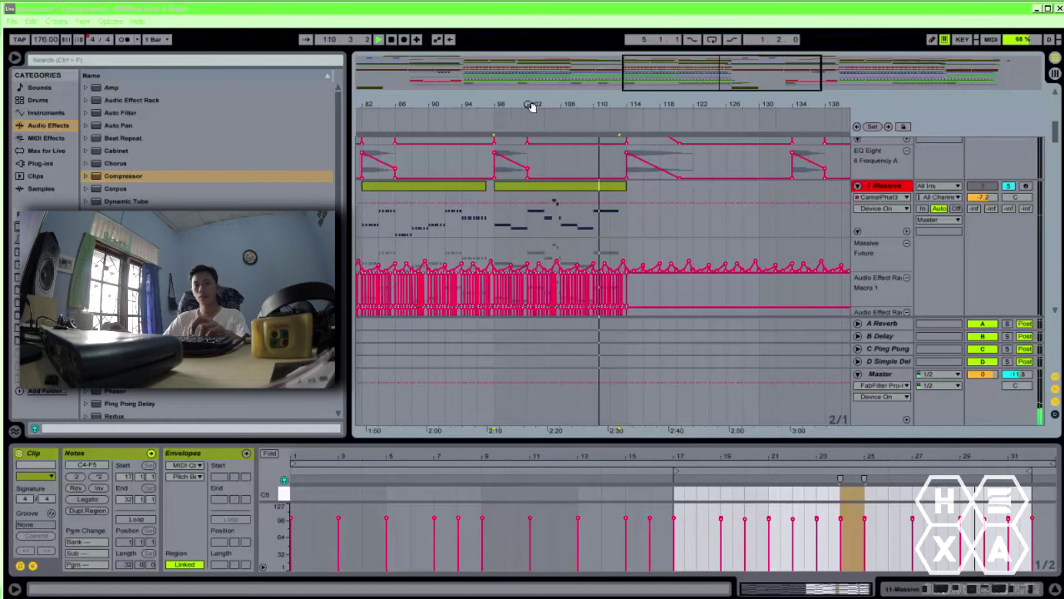
{"action": "key", "text": "space"}
Release 7 Massive's solo, show the whole song, and play the mix briefly from bar 74.
{"action": "left_click", "coordinate": [615, 185]}
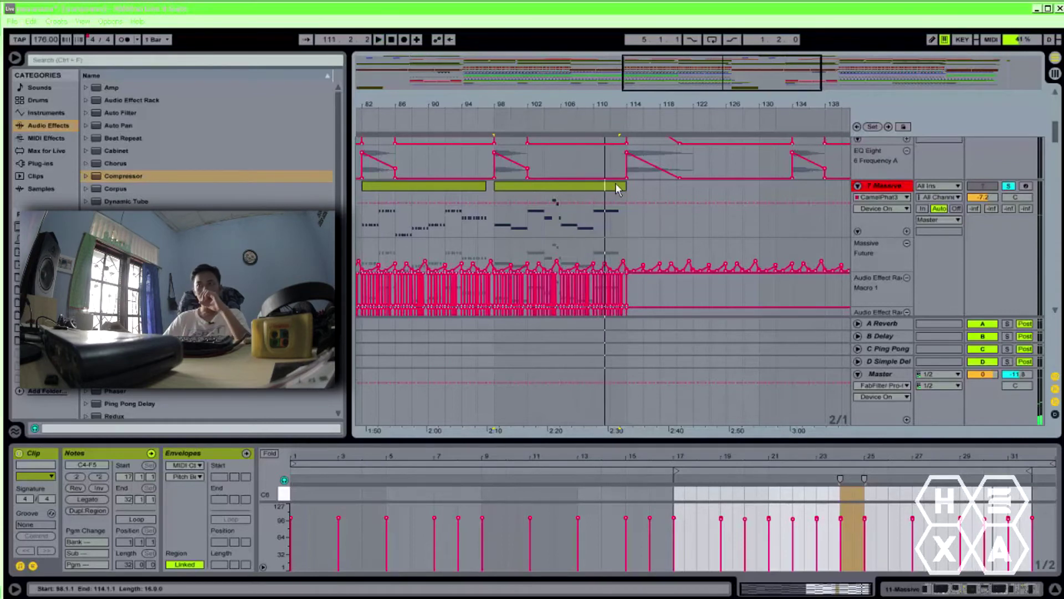
{"action": "left_click_drag", "start_coordinate": [561, 98], "coordinate": [550, 79]}
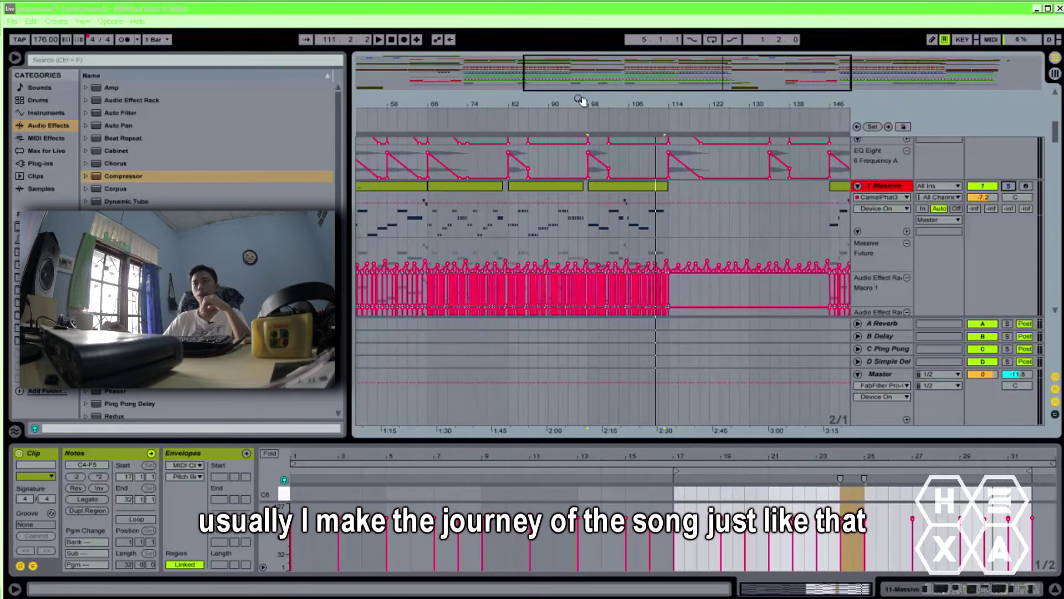
{"action": "left_click_drag", "start_coordinate": [579, 101], "coordinate": [580, 96]}
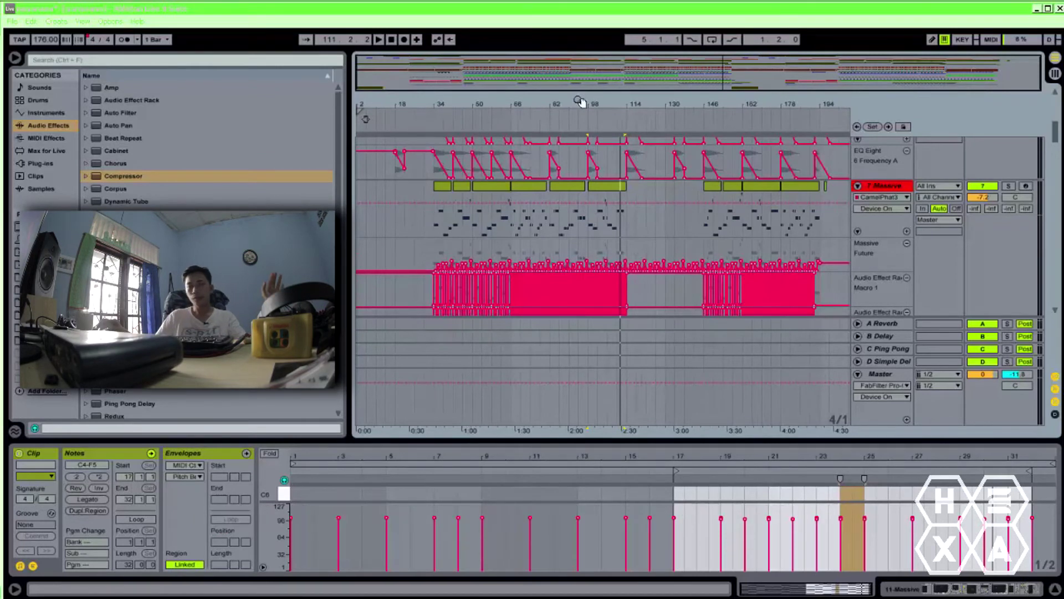
{"action": "left_click", "coordinate": [530, 220]}
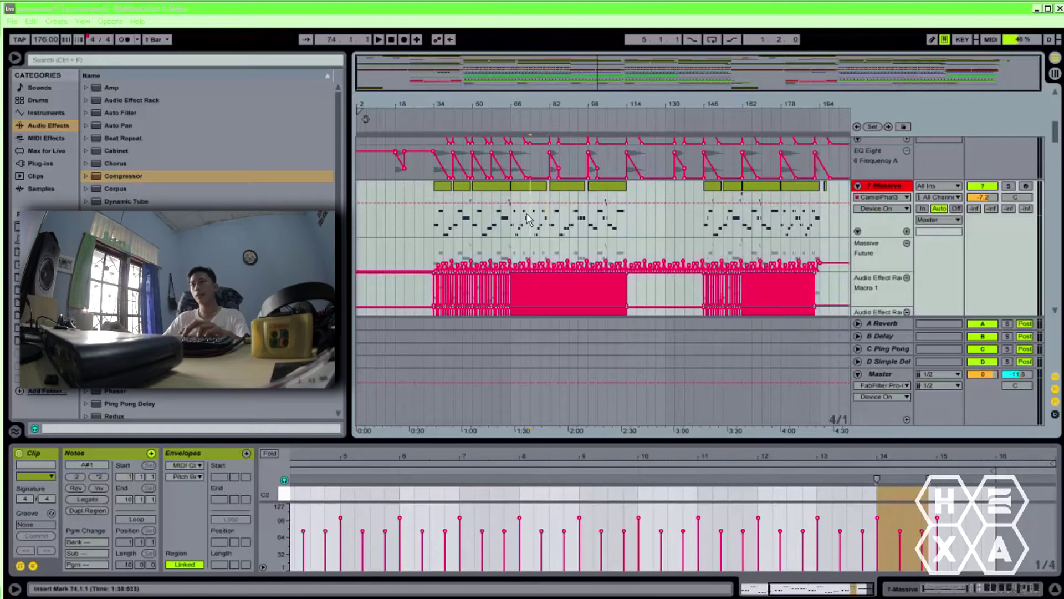
{"action": "key", "text": "space"}
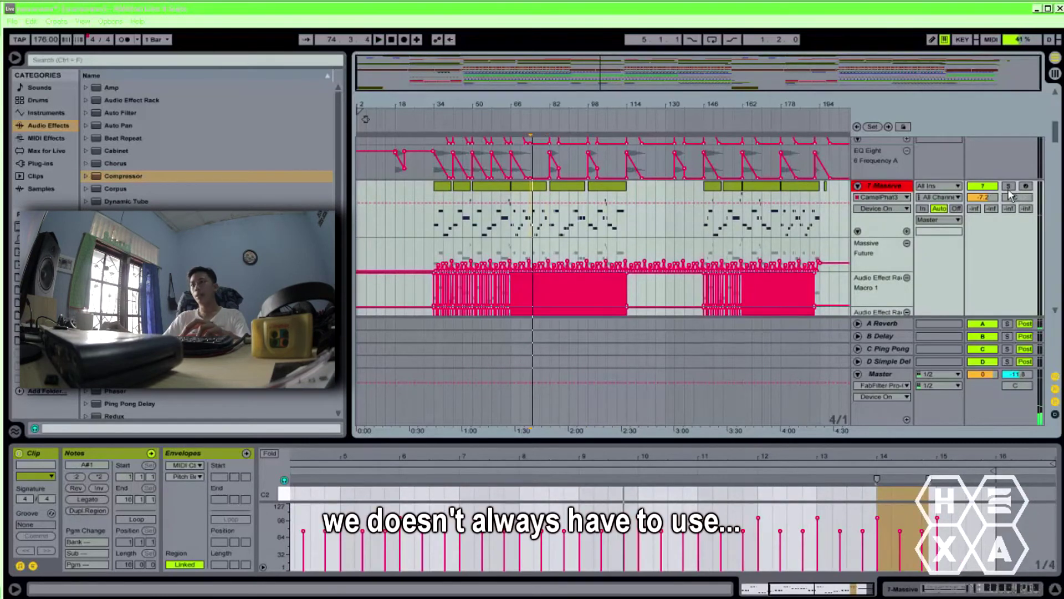
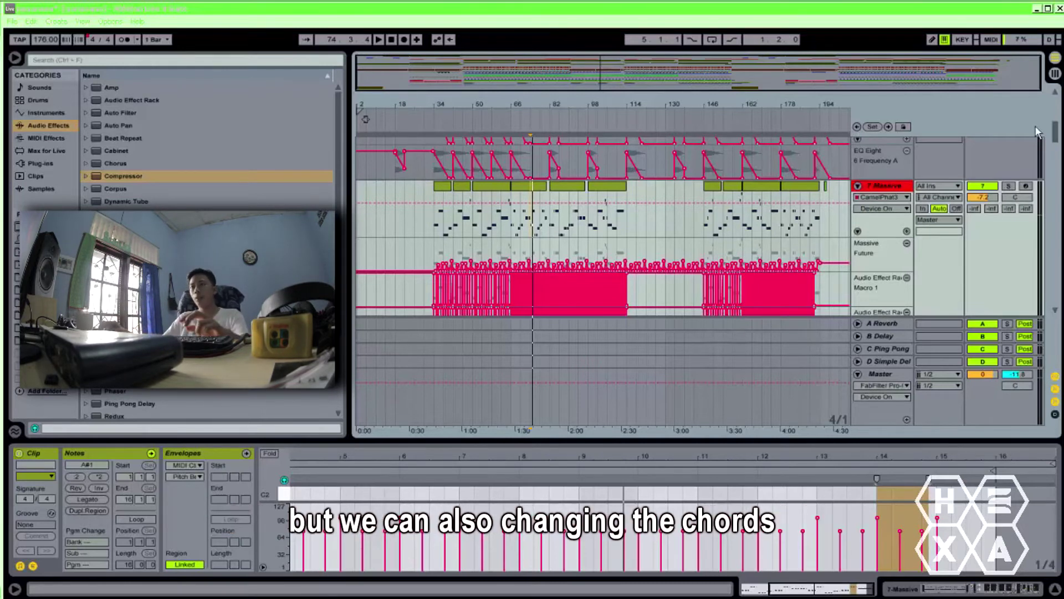
Play the full mix briefly from bar 98, stop, and place the insert marker at bar 102 on 7 Massive.
{"action": "left_click_drag", "start_coordinate": [601, 128], "coordinate": [510, 239]}
{"action": "key", "text": "space"}
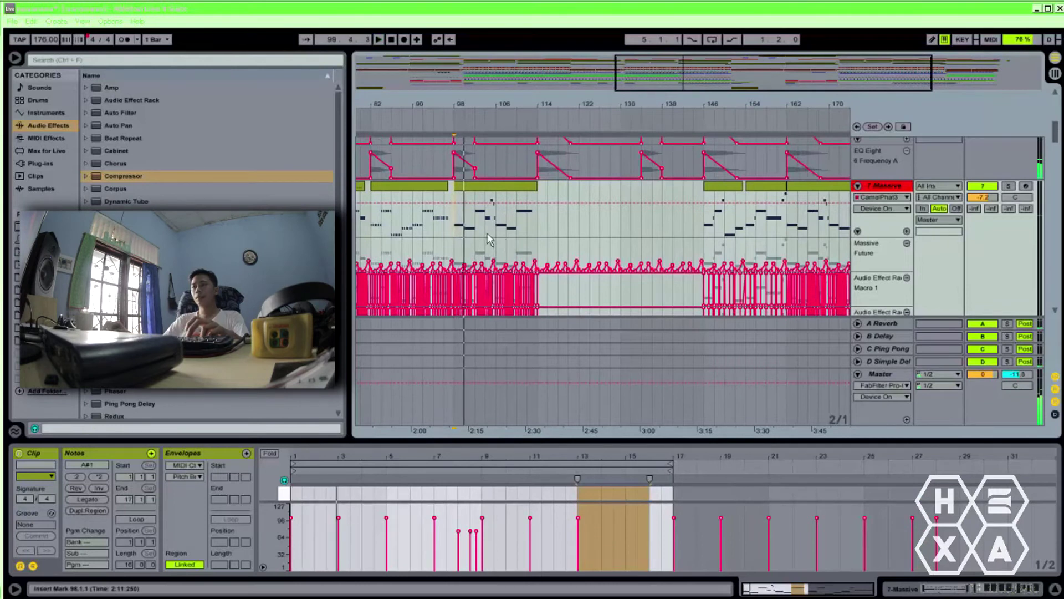
{"action": "left_click_drag", "start_coordinate": [486, 106], "coordinate": [487, 106]}
{"action": "key", "text": "space"}
{"action": "left_click", "coordinate": [639, 222]}
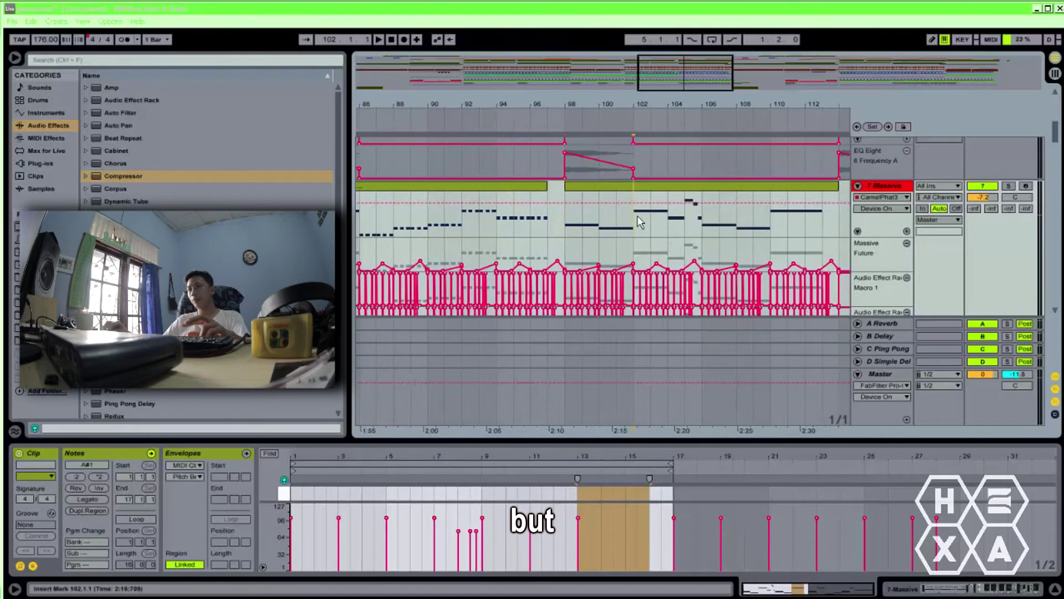
Solo 11 Massive and 12 Kontakt 5 together and play their chord changes from bar 98.
{"action": "scroll", "coordinate": [731, 219], "scroll_direction": "down", "scroll_amount": 6}
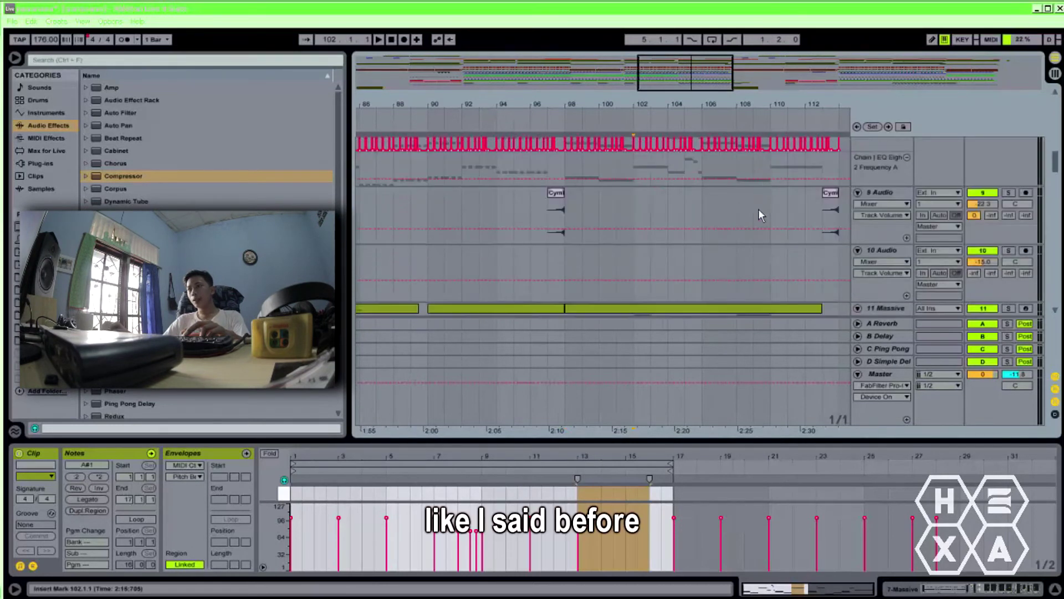
{"action": "left_click", "coordinate": [561, 174]}
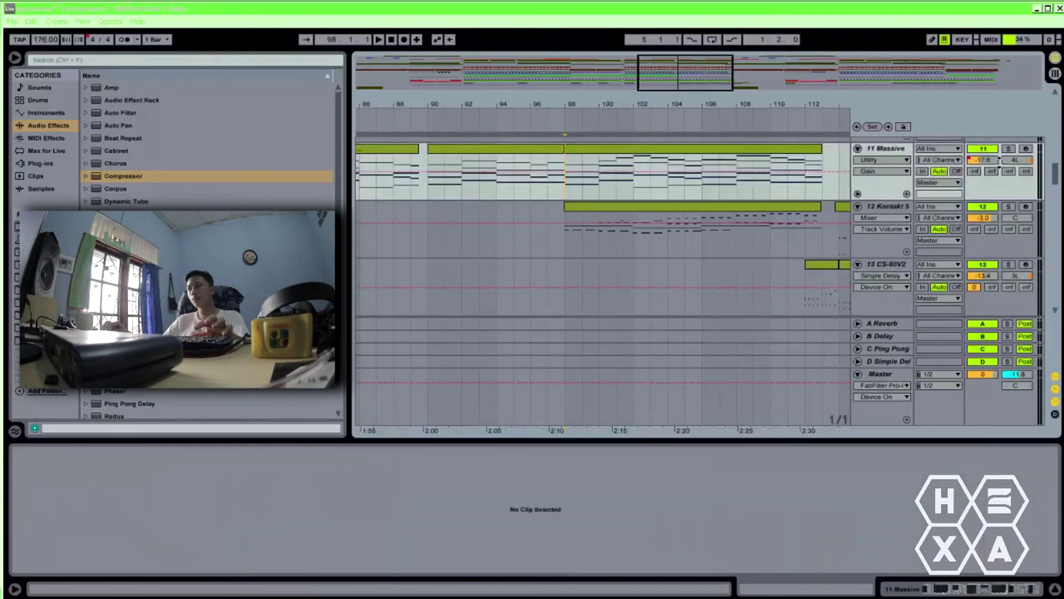
{"action": "left_click", "coordinate": [1008, 147]}
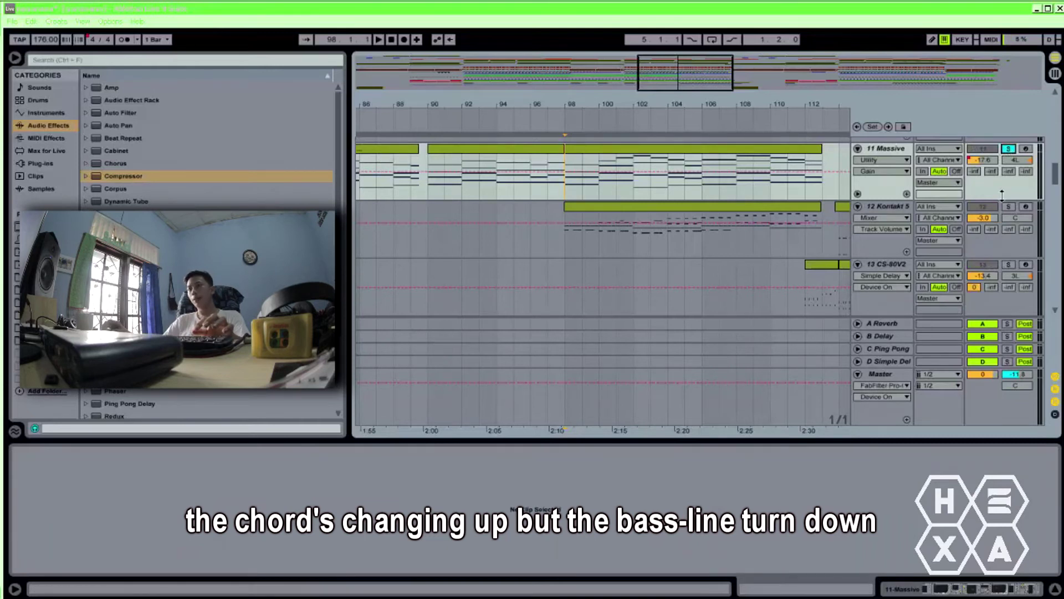
{"action": "scroll", "coordinate": [1003, 194], "scroll_direction": "up", "scroll_amount": 6}
{"action": "left_click", "coordinate": [1010, 230]}
{"action": "scroll", "coordinate": [1010, 231], "scroll_direction": "up", "scroll_amount": 5}
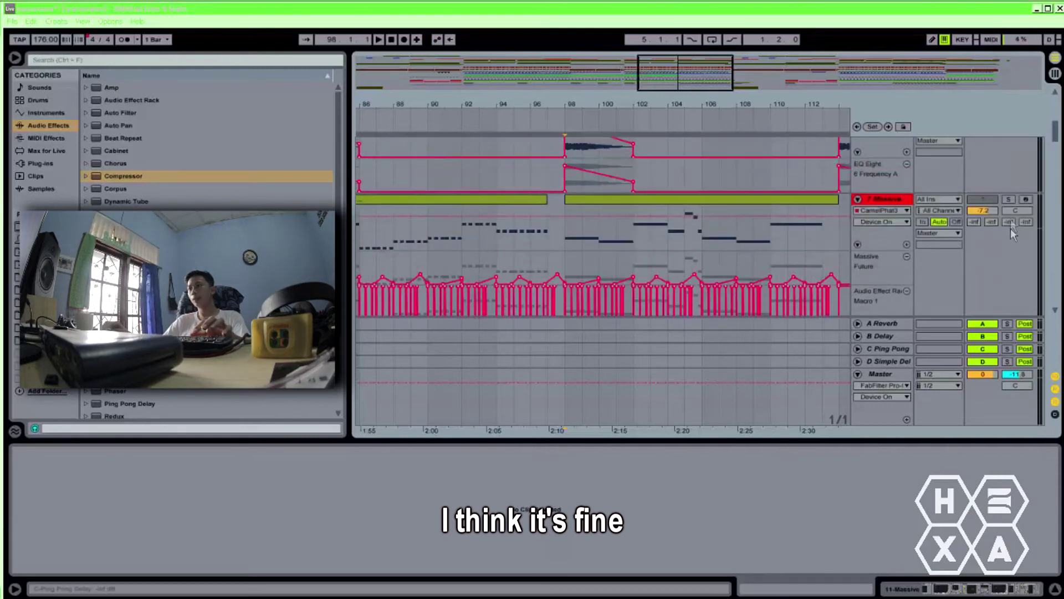
{"action": "scroll", "coordinate": [1033, 151], "scroll_direction": "down", "scroll_amount": 3}
{"action": "scroll", "coordinate": [1055, 141], "scroll_direction": "down", "scroll_amount": 5}
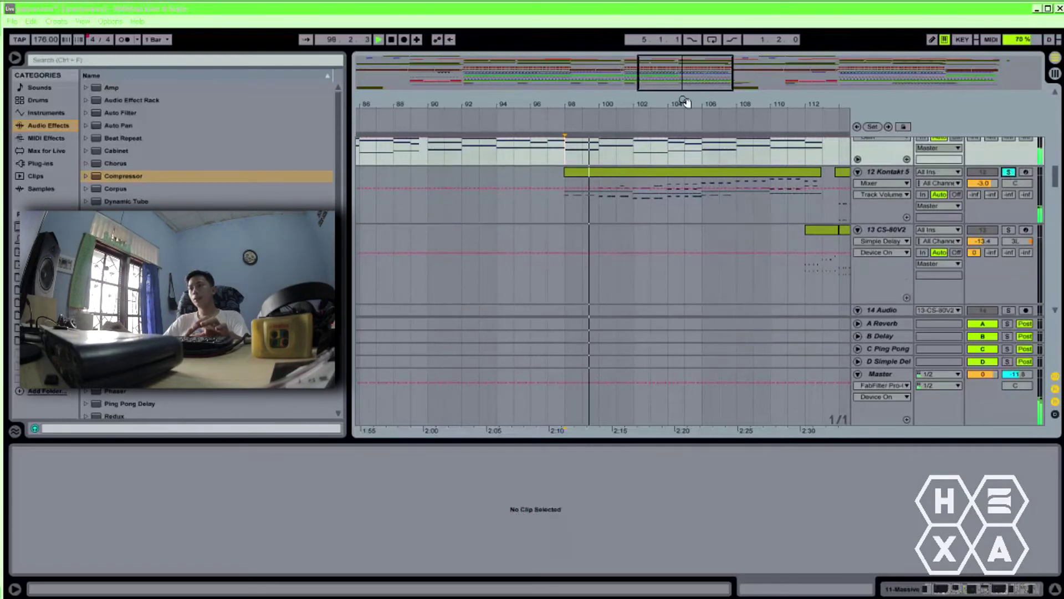
{"action": "left_click_drag", "start_coordinate": [686, 101], "coordinate": [685, 83]}
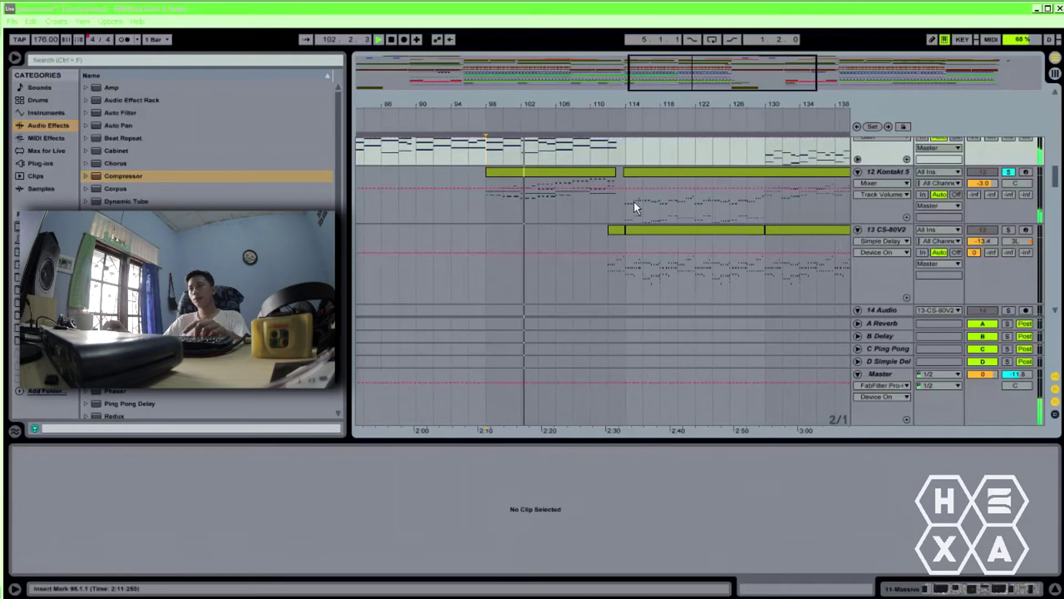
{"action": "scroll", "coordinate": [634, 206], "scroll_direction": "up", "scroll_amount": 2}
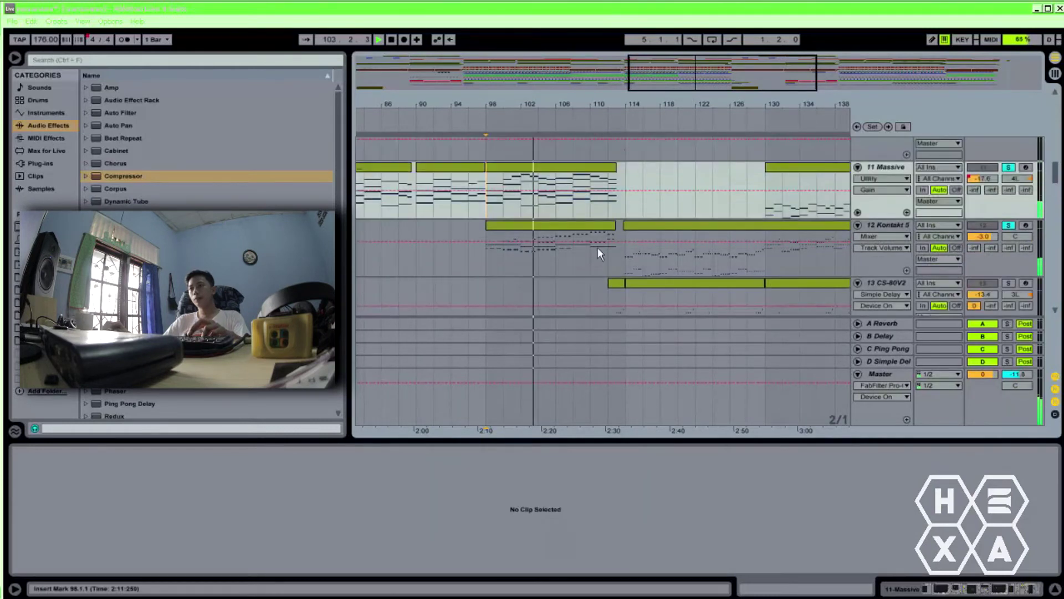
Play only 12 Kontakt 5's staccato brass from bar 106 in solo, and stop.
{"action": "left_click", "coordinate": [555, 258]}
{"action": "key", "text": "space"}
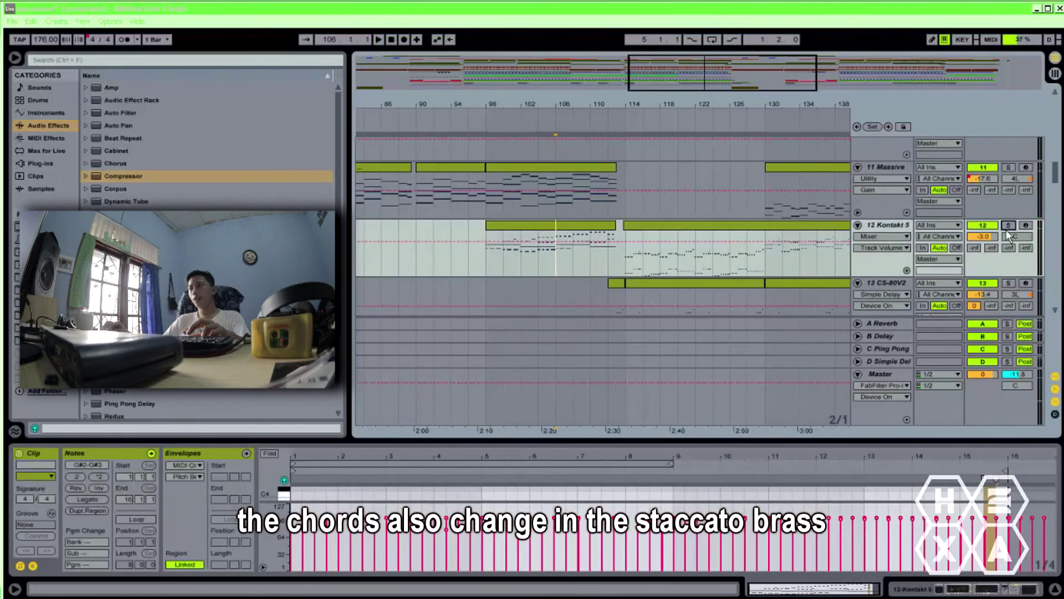
{"action": "key", "text": "space"}
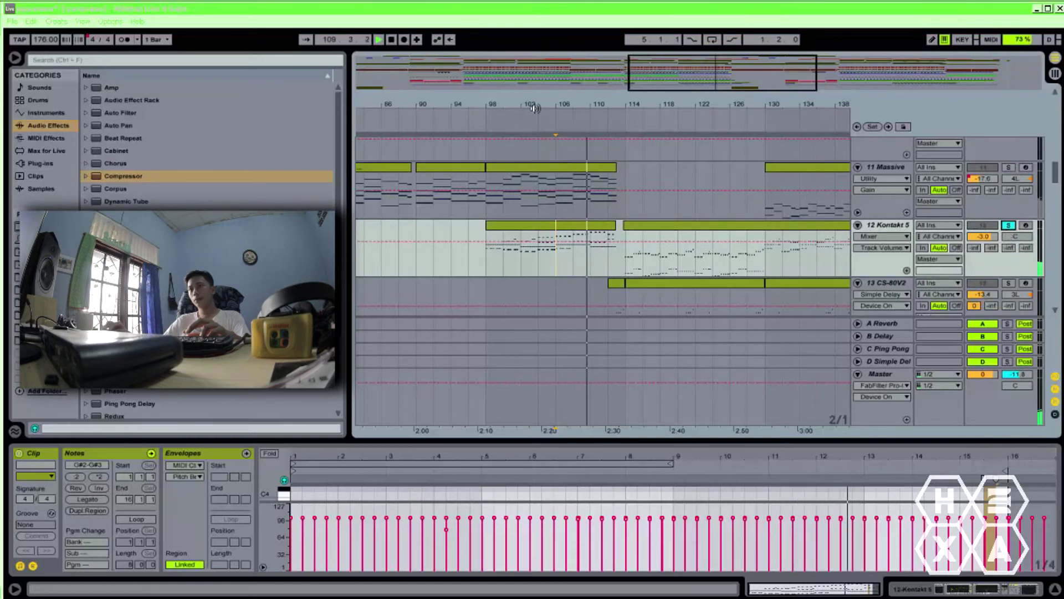
{"action": "key", "text": "space"}
Compare 12 Kontakt 5's soloed brass rhythm from bar 18 with the part at bar 98, and release the solo.
{"action": "left_click_drag", "start_coordinate": [537, 104], "coordinate": [613, 102]}
{"action": "left_click", "coordinate": [433, 224]}
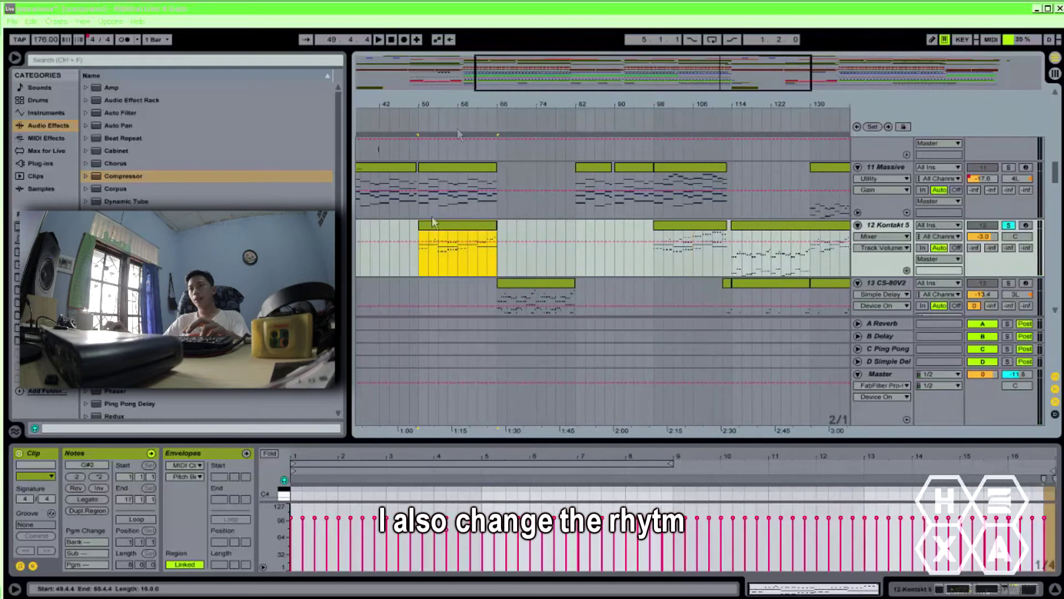
{"action": "left_click_drag", "start_coordinate": [459, 105], "coordinate": [455, 97]}
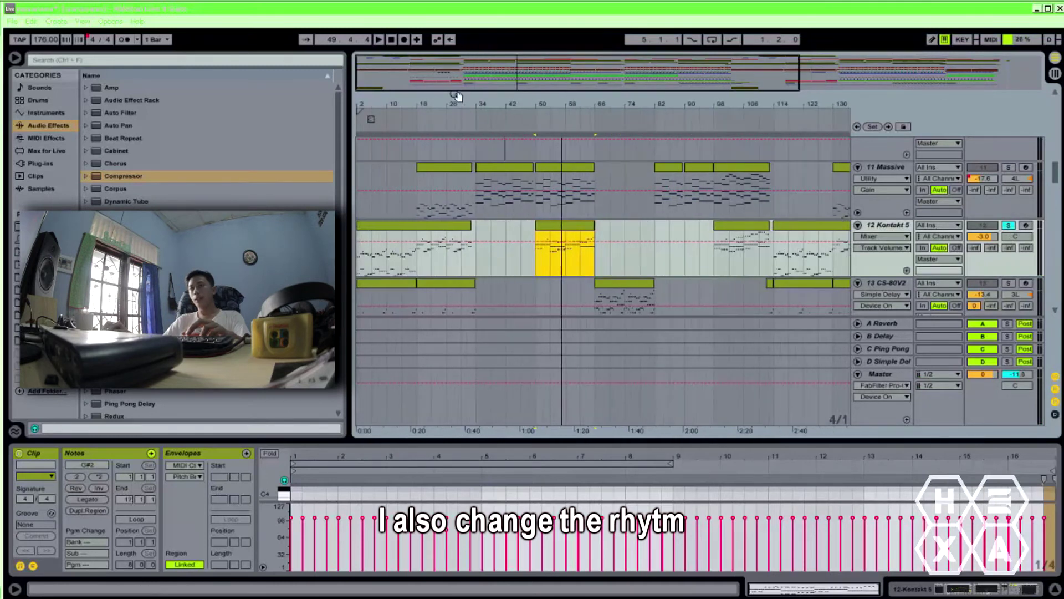
{"action": "left_click", "coordinate": [426, 256]}
{"action": "key", "text": "space"}
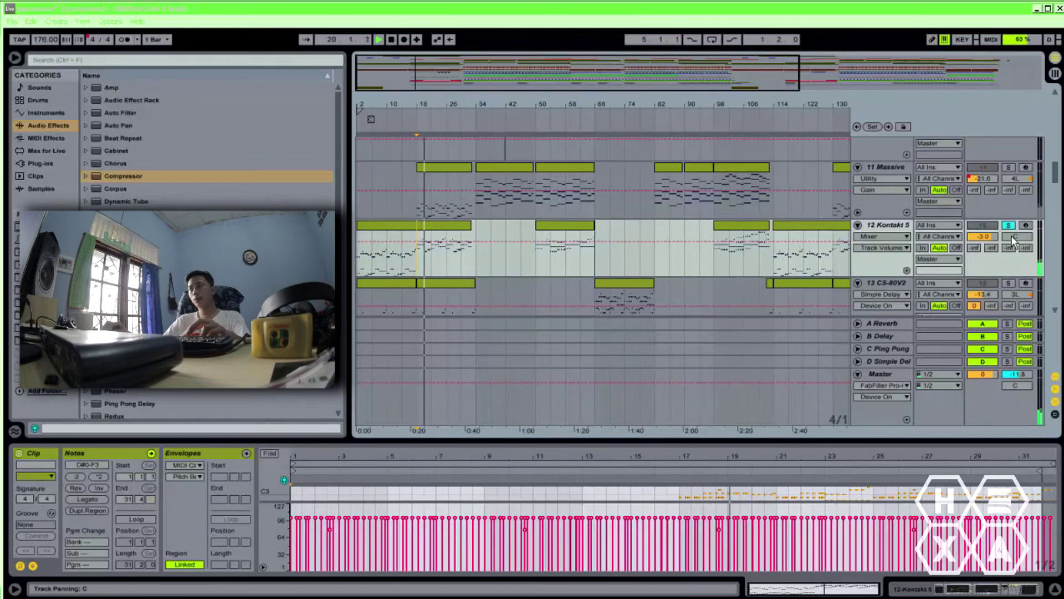
{"action": "key", "text": "space"}
{"action": "left_click", "coordinate": [722, 255]}
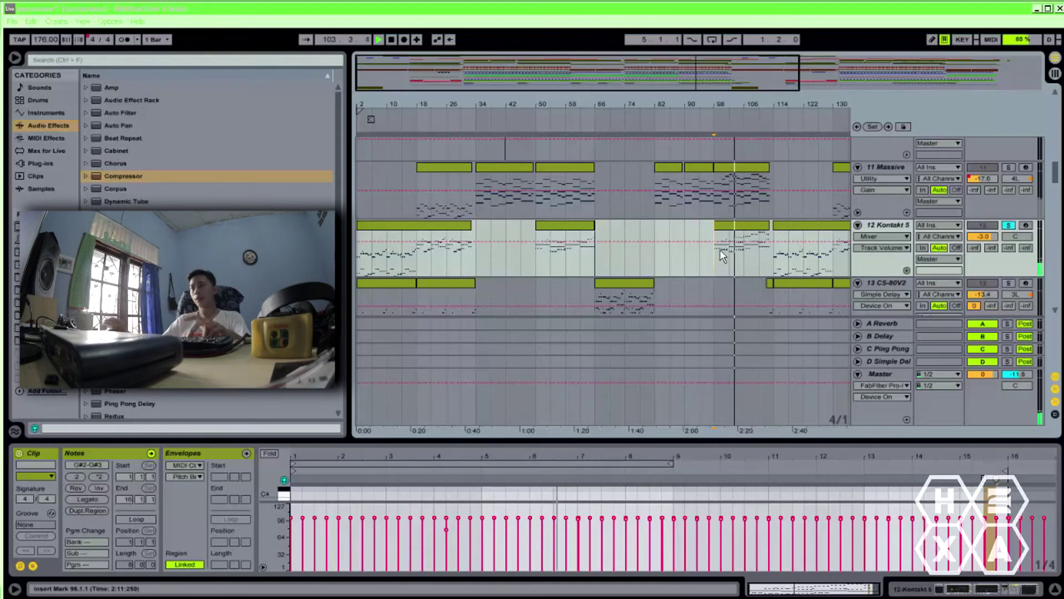
{"action": "left_click", "coordinate": [1009, 226]}
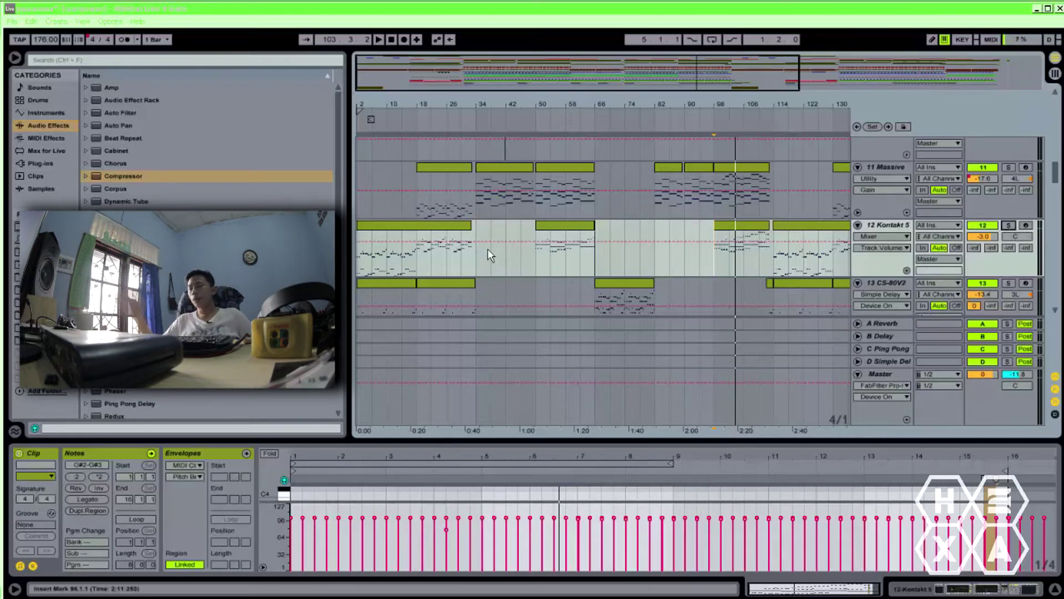
Play the intro mix from bar 18, soloing 12 Kontakt 5 briefly before releasing the solo.
{"action": "left_click", "coordinate": [421, 257]}
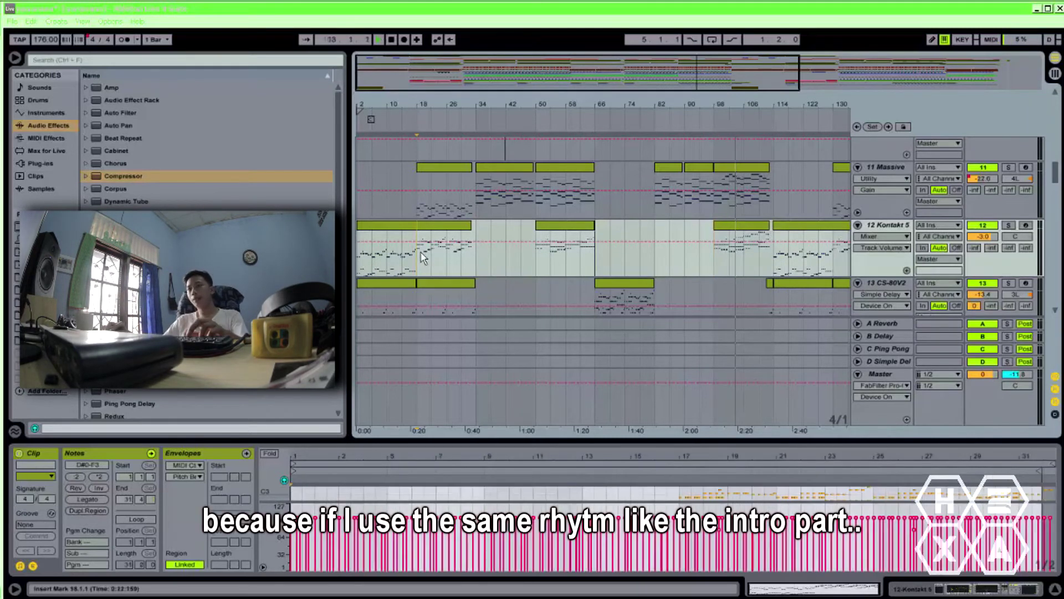
{"action": "key", "text": "space"}
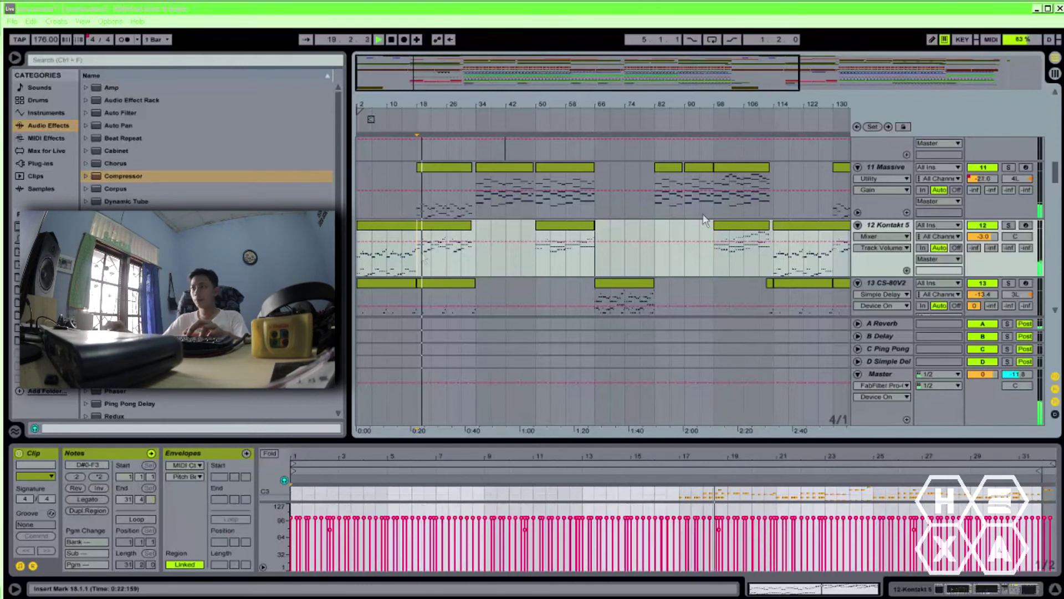
{"action": "left_click", "coordinate": [1009, 224]}
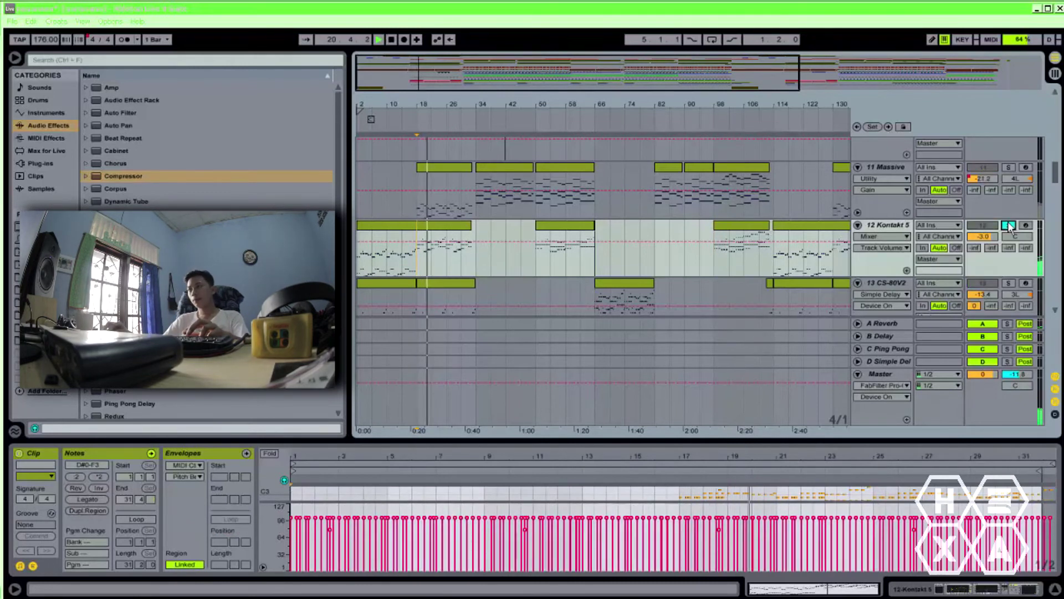
{"action": "left_click", "coordinate": [1008, 225]}
Play 12 Kontakt 5's brass clip from bar 98 in solo, stop, and release the solo.
{"action": "left_click", "coordinate": [732, 227]}
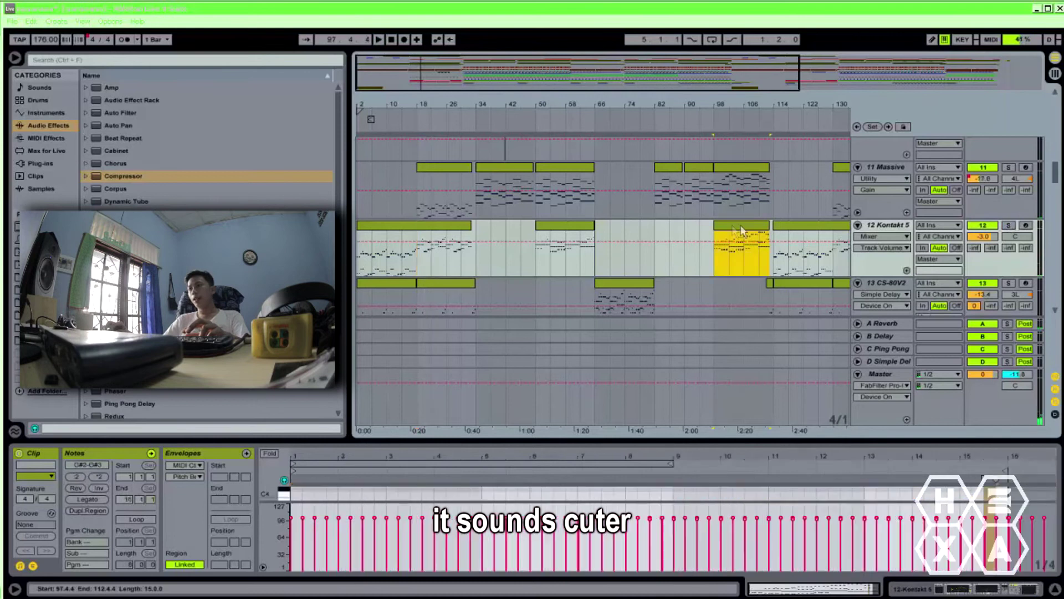
{"action": "left_click", "coordinate": [1009, 224]}
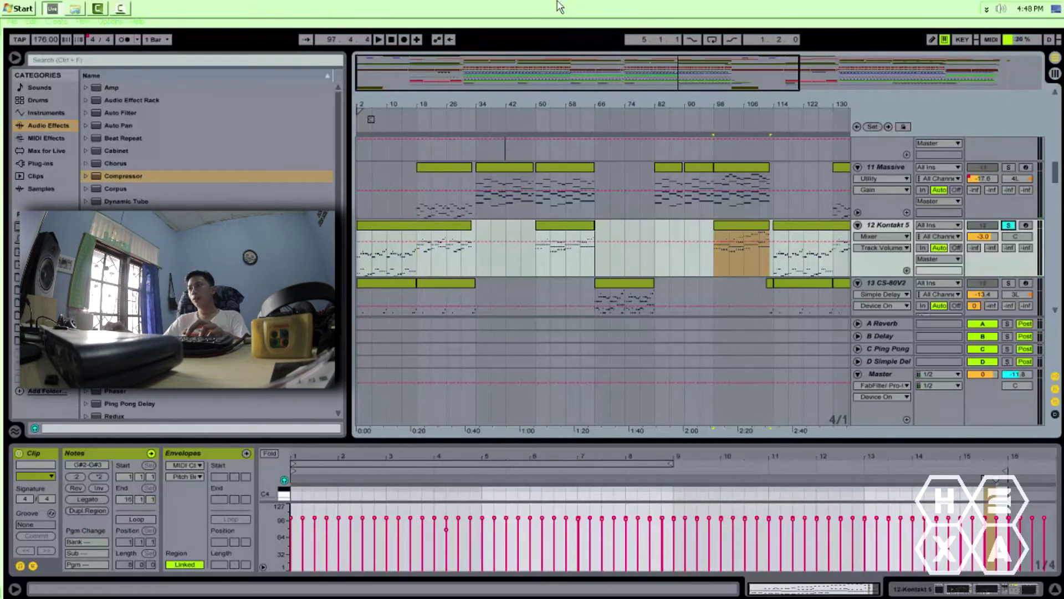
{"action": "key", "text": "space"}
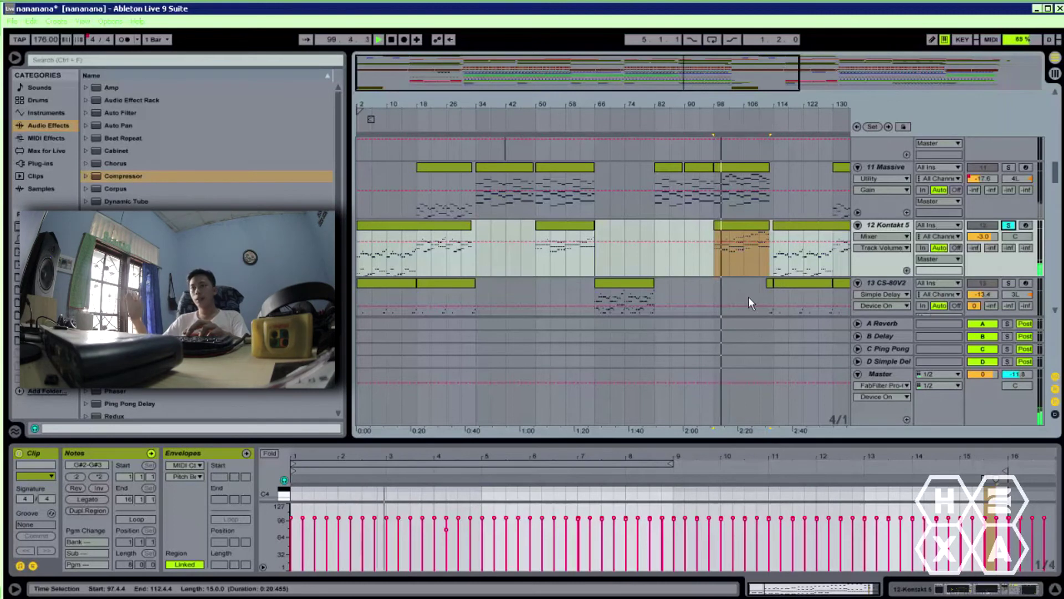
{"action": "key", "text": "space"}
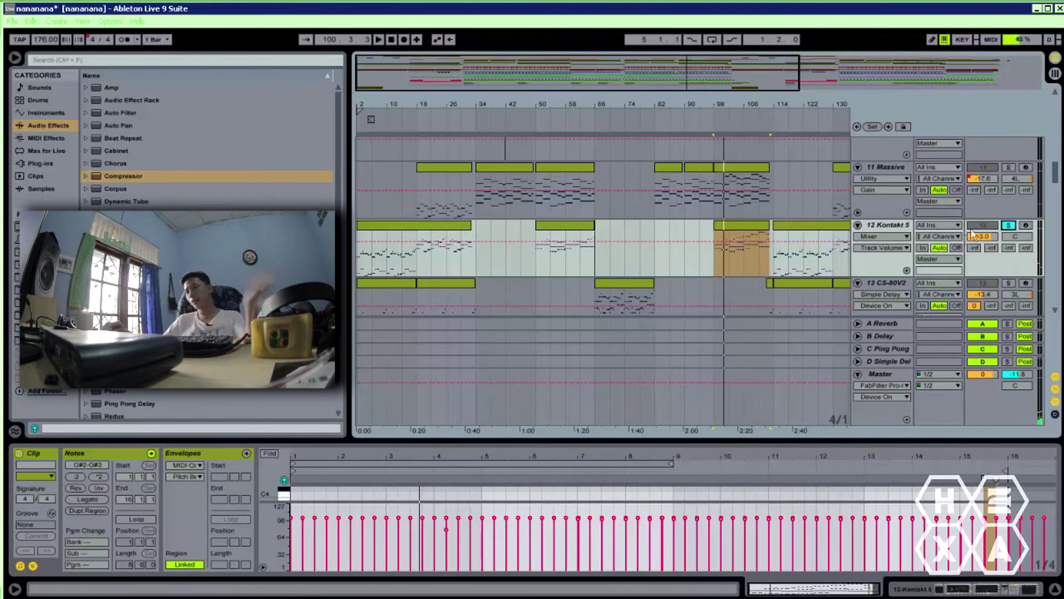
{"action": "left_click", "coordinate": [1007, 225]}
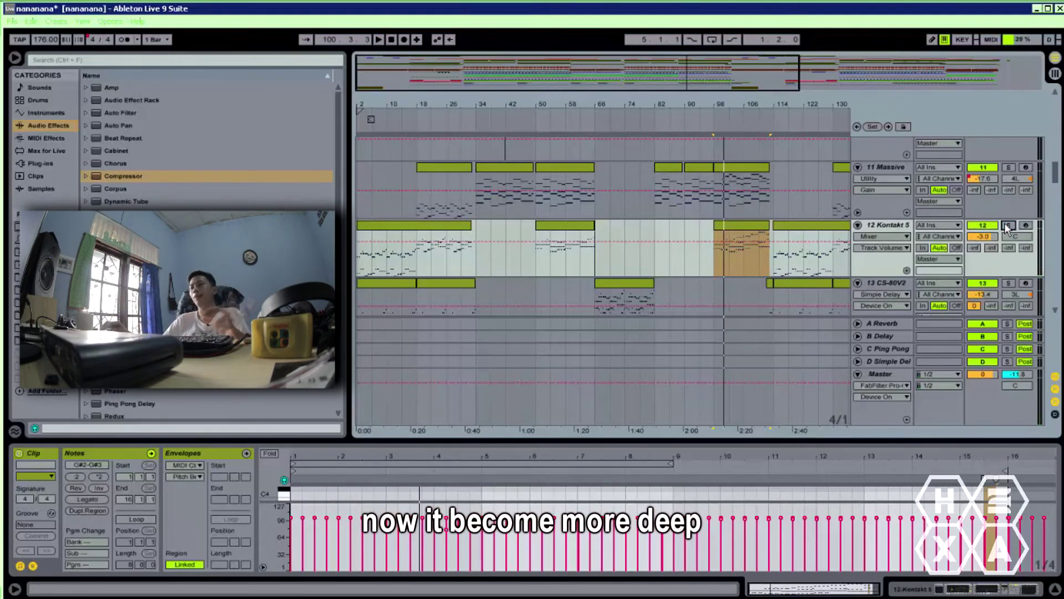
Play the full mix of the final drop from bar 144.
{"action": "left_click_drag", "start_coordinate": [765, 109], "coordinate": [760, 103]}
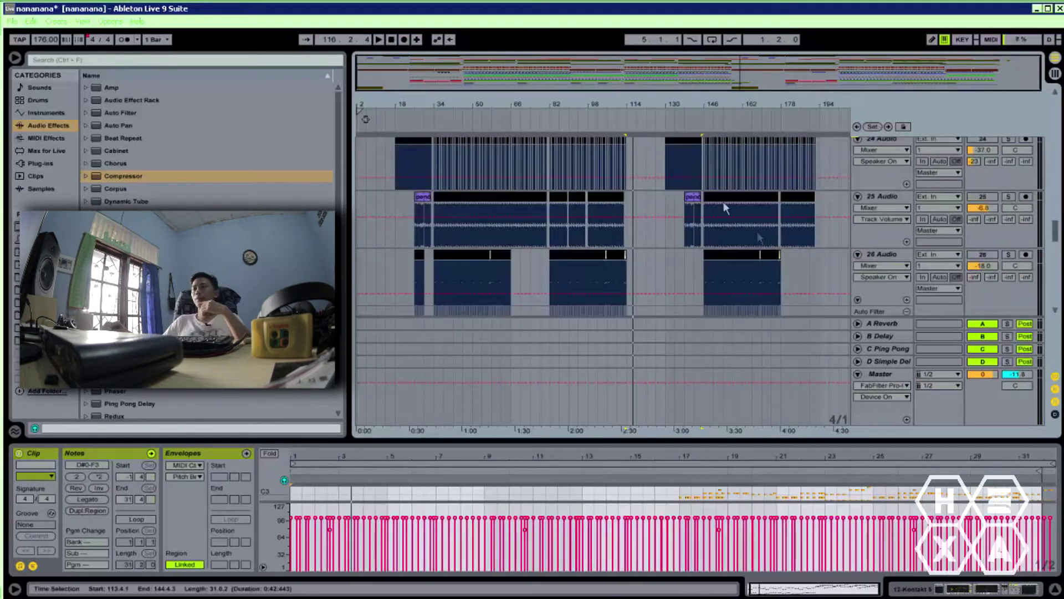
{"action": "left_click", "coordinate": [700, 159]}
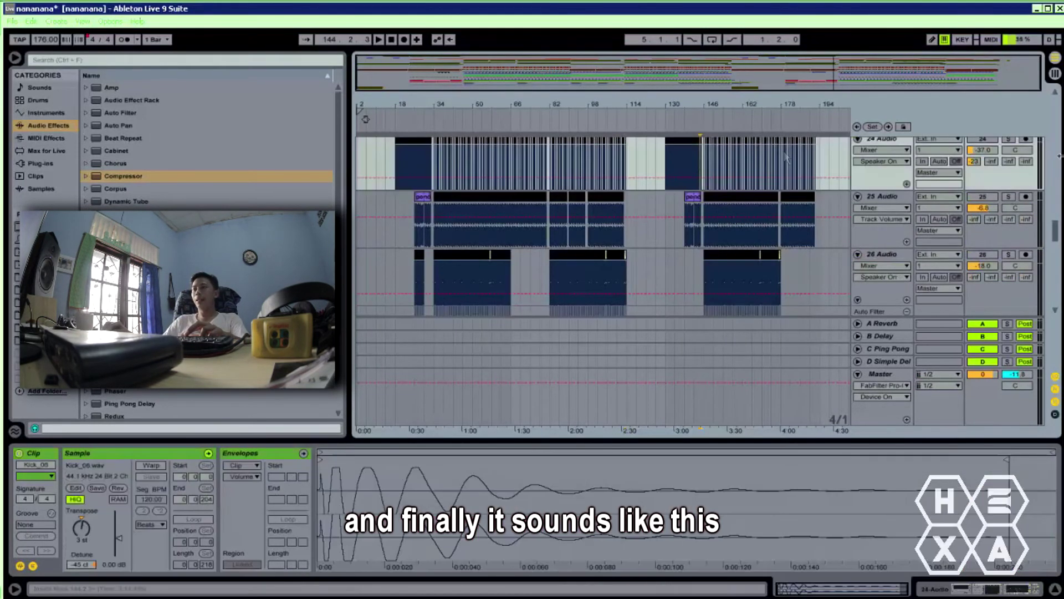
{"action": "left_click", "coordinate": [1010, 194]}
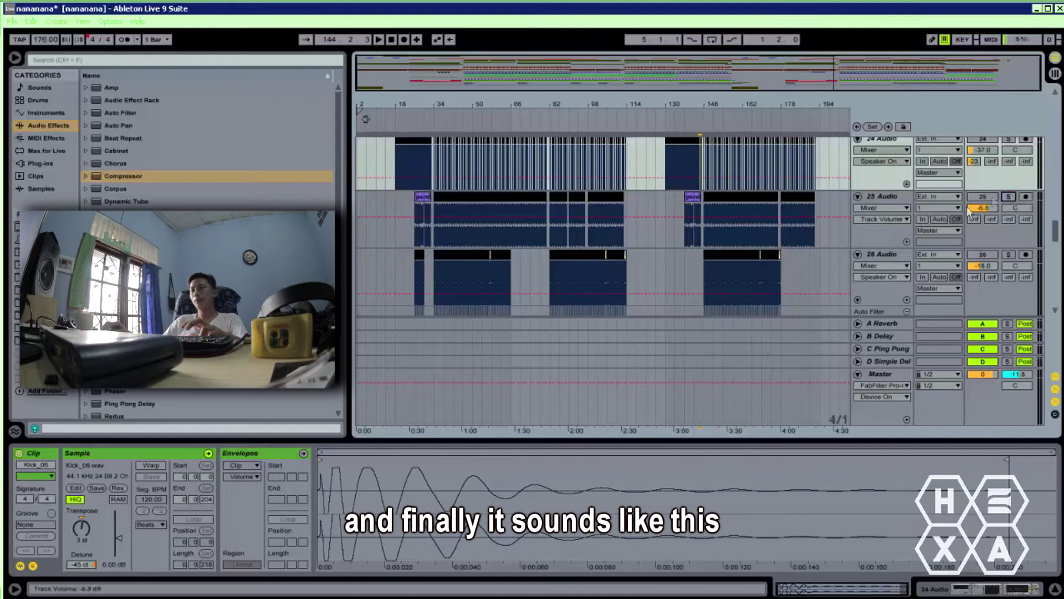
{"action": "scroll", "coordinate": [966, 216], "scroll_direction": "up", "scroll_amount": 3}
{"action": "scroll", "coordinate": [966, 215], "scroll_direction": "up", "scroll_amount": 5}
{"action": "key", "text": "space"}
{"action": "left_click_drag", "start_coordinate": [1055, 210], "coordinate": [1049, 78]}
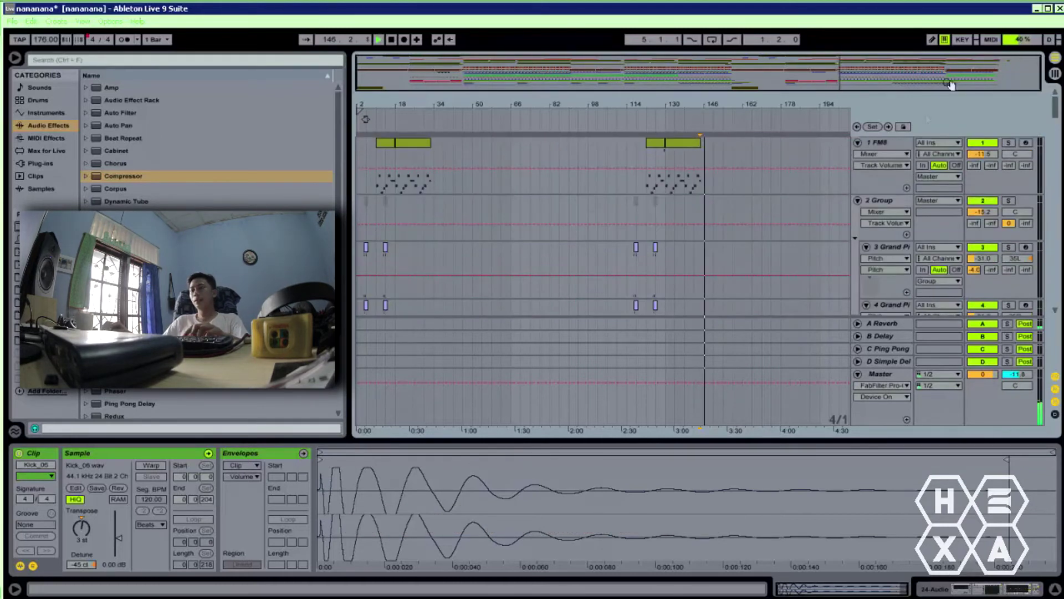
Examine the drum and percussion tracks while the final drop plays, with the arrangement following playback.
{"action": "scroll", "coordinate": [850, 175], "scroll_direction": "down", "scroll_amount": 1}
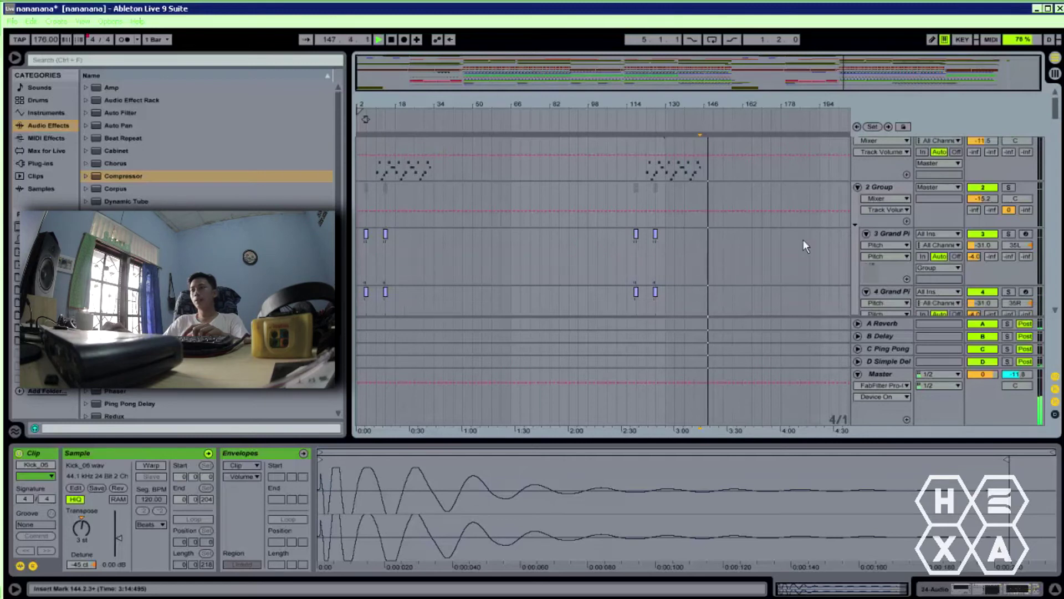
{"action": "left_click", "coordinate": [1057, 90]}
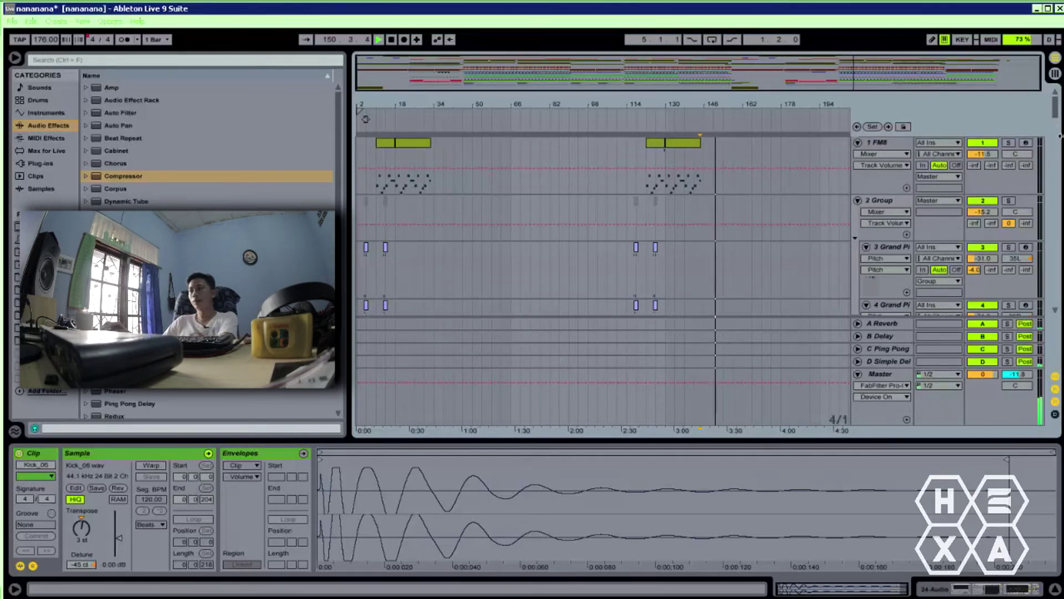
{"action": "left_click_drag", "start_coordinate": [1053, 114], "coordinate": [1060, 323]}
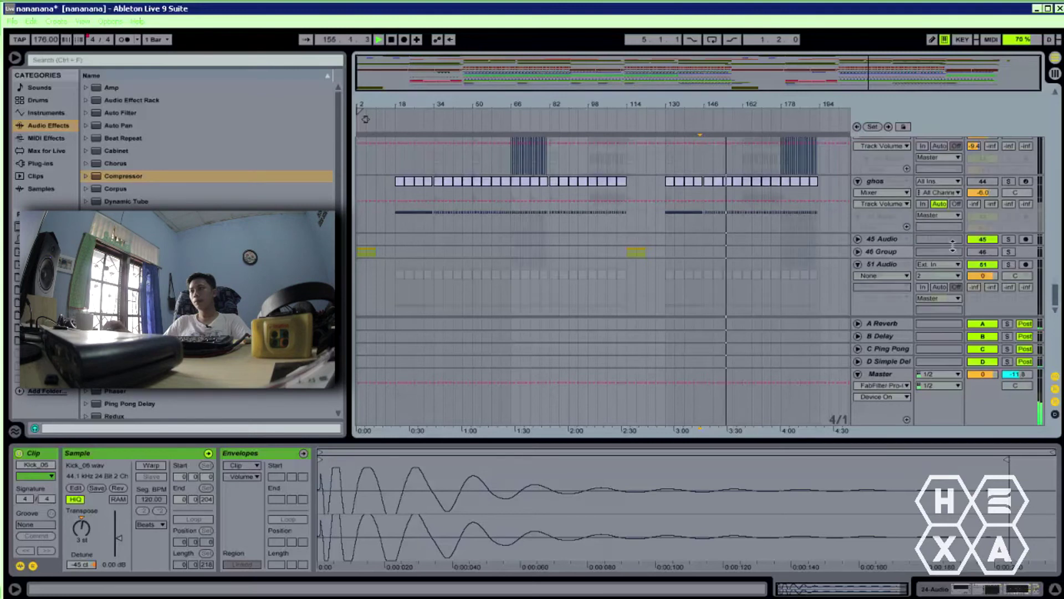
{"action": "scroll", "coordinate": [953, 244], "scroll_direction": "up", "scroll_amount": 5}
{"action": "scroll", "coordinate": [953, 242], "scroll_direction": "up", "scroll_amount": 5}
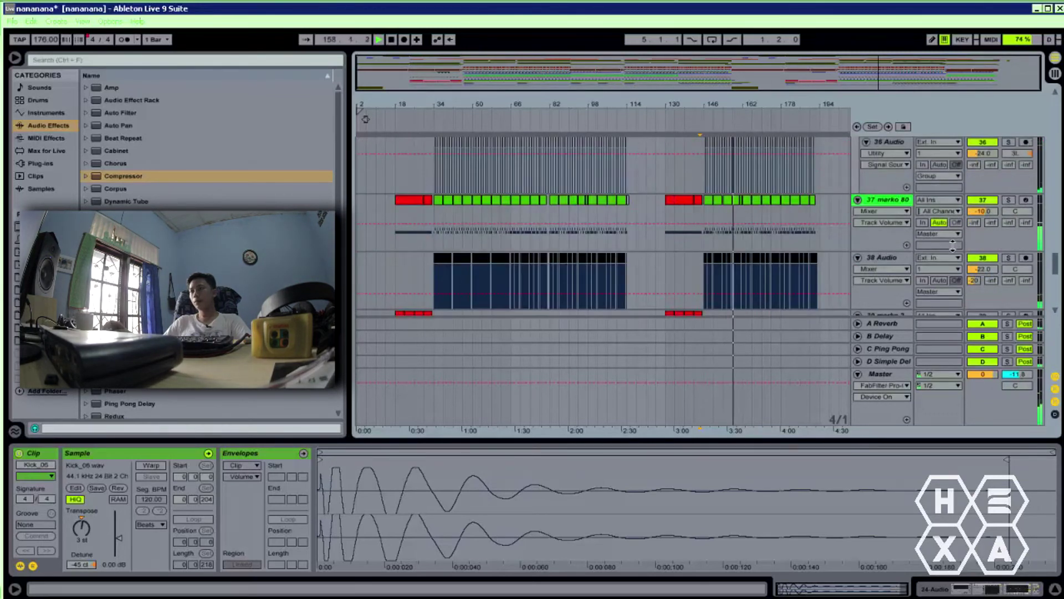
{"action": "left_click_drag", "start_coordinate": [781, 105], "coordinate": [775, 106]}
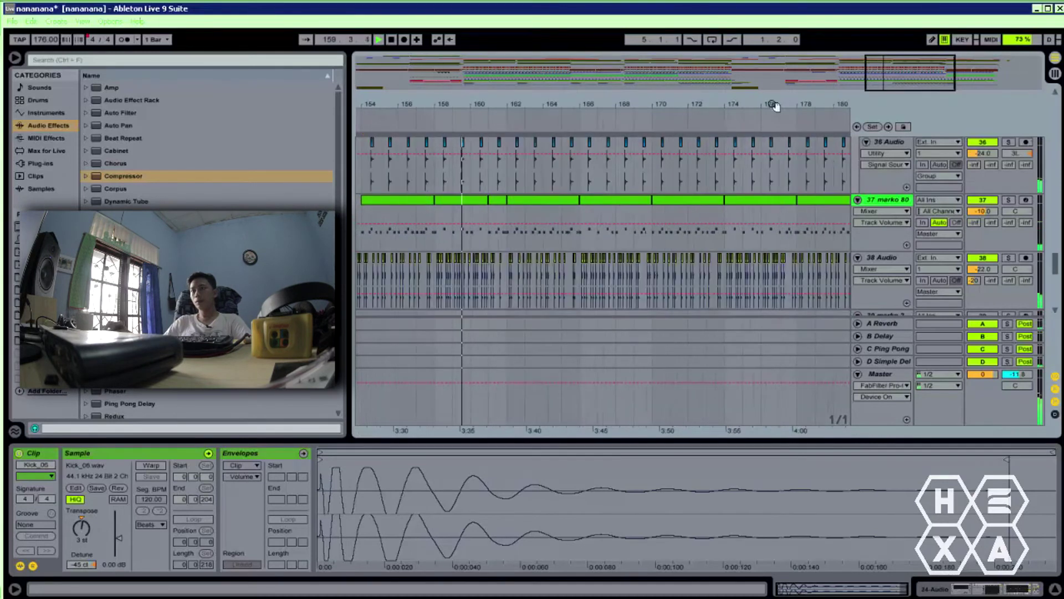
{"action": "left_click", "coordinate": [306, 39]}
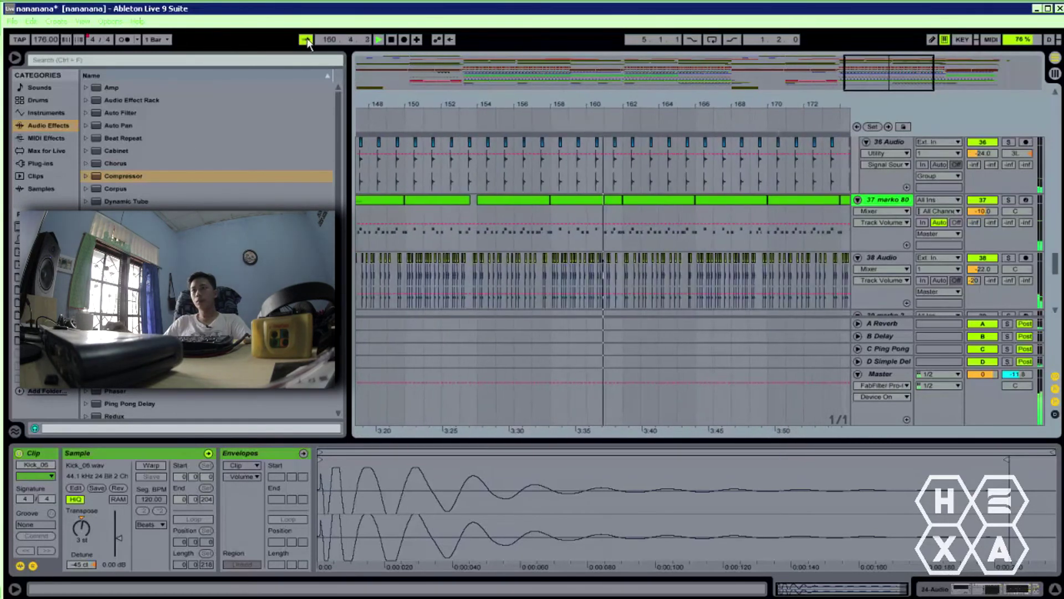
{"action": "scroll", "coordinate": [791, 217], "scroll_direction": "up", "scroll_amount": 5}
{"action": "scroll", "coordinate": [790, 217], "scroll_direction": "up", "scroll_amount": 3}
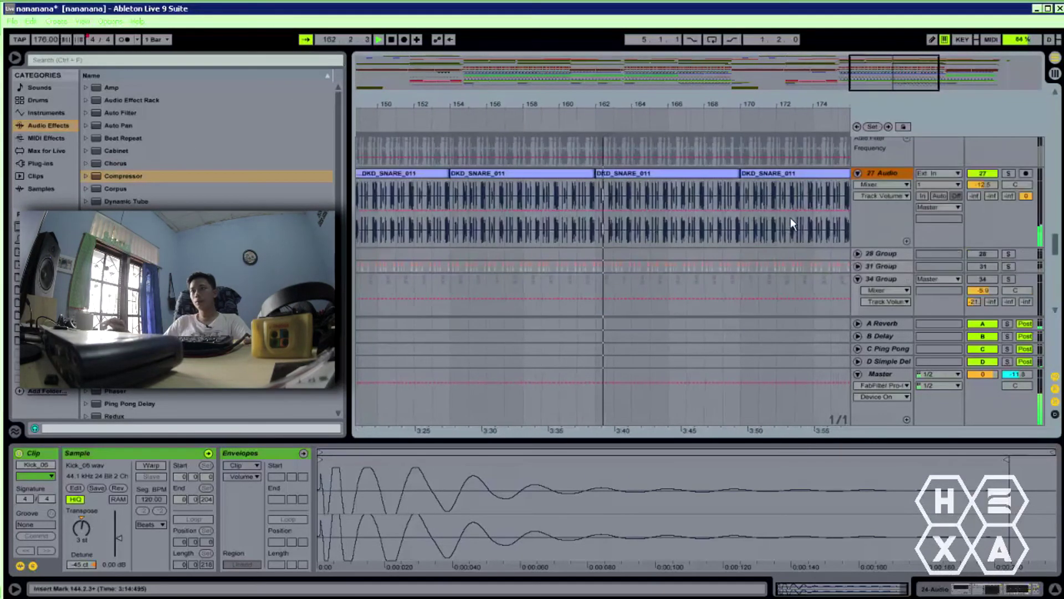
Briefly solo 20 Group and 16 Group in turn during the final drop's playback, releasing each solo.
{"action": "scroll", "coordinate": [827, 268], "scroll_direction": "up", "scroll_amount": 1}
{"action": "scroll", "coordinate": [827, 268], "scroll_direction": "up", "scroll_amount": 6}
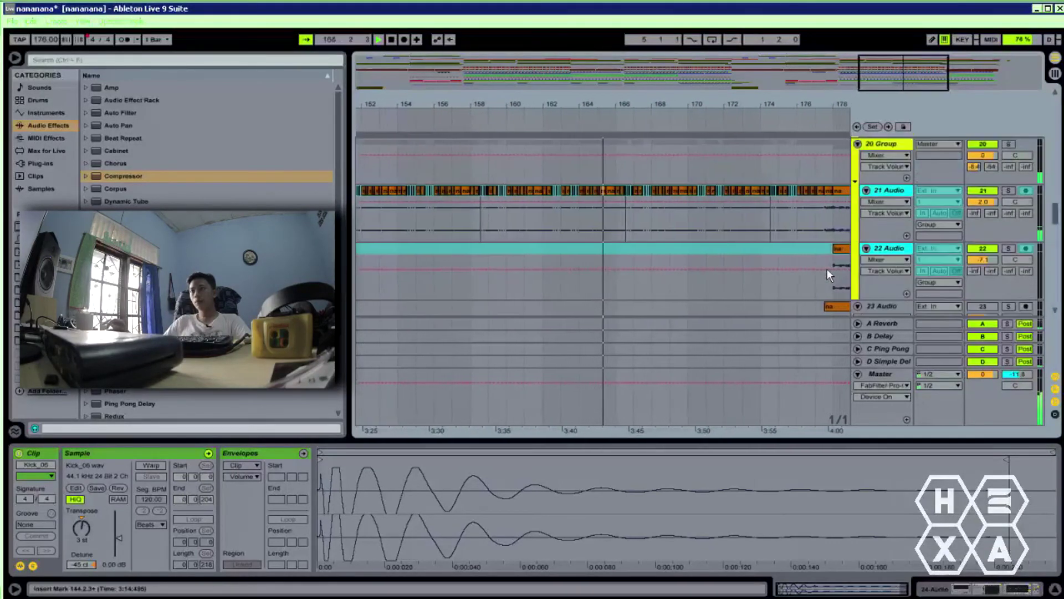
{"action": "scroll", "coordinate": [827, 268], "scroll_direction": "up", "scroll_amount": 3}
{"action": "scroll", "coordinate": [827, 269], "scroll_direction": "down", "scroll_amount": 1}
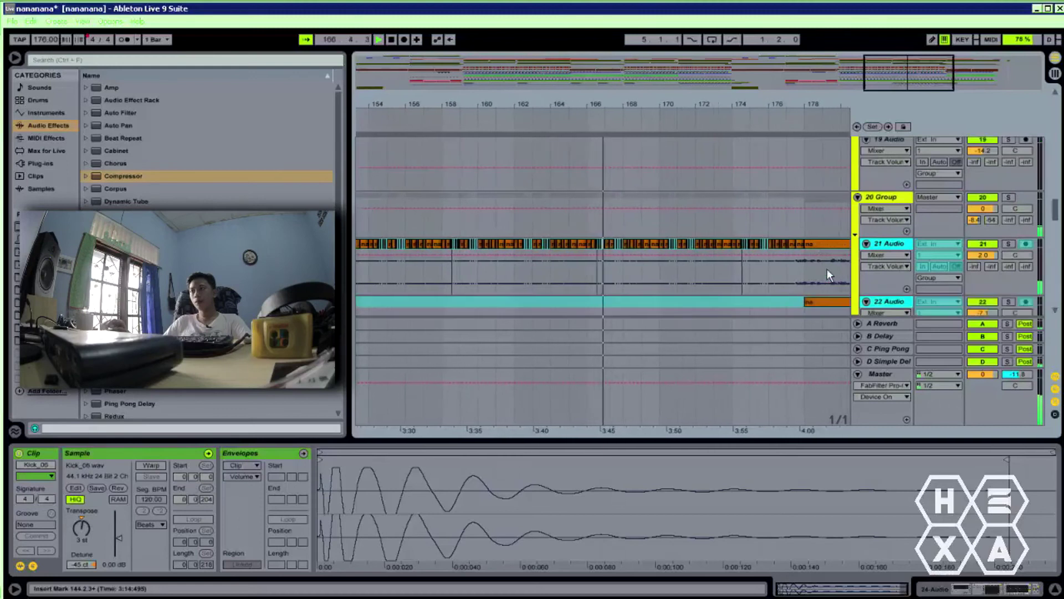
{"action": "scroll", "coordinate": [827, 268], "scroll_direction": "down", "scroll_amount": 1}
{"action": "left_click", "coordinate": [1010, 170]}
{"action": "left_click", "coordinate": [1010, 171]}
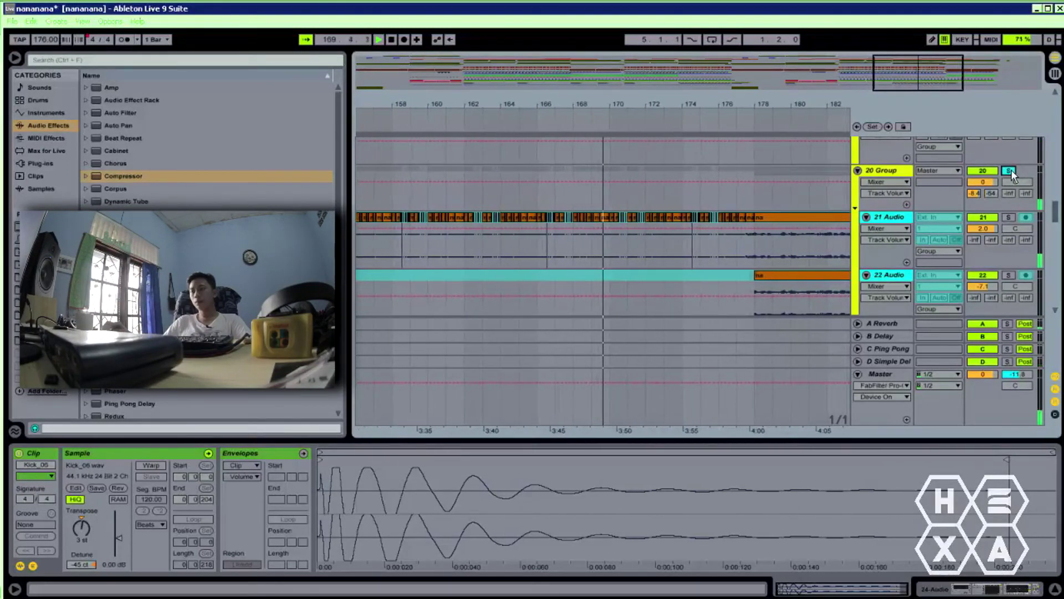
{"action": "scroll", "coordinate": [788, 211], "scroll_direction": "up", "scroll_amount": 2}
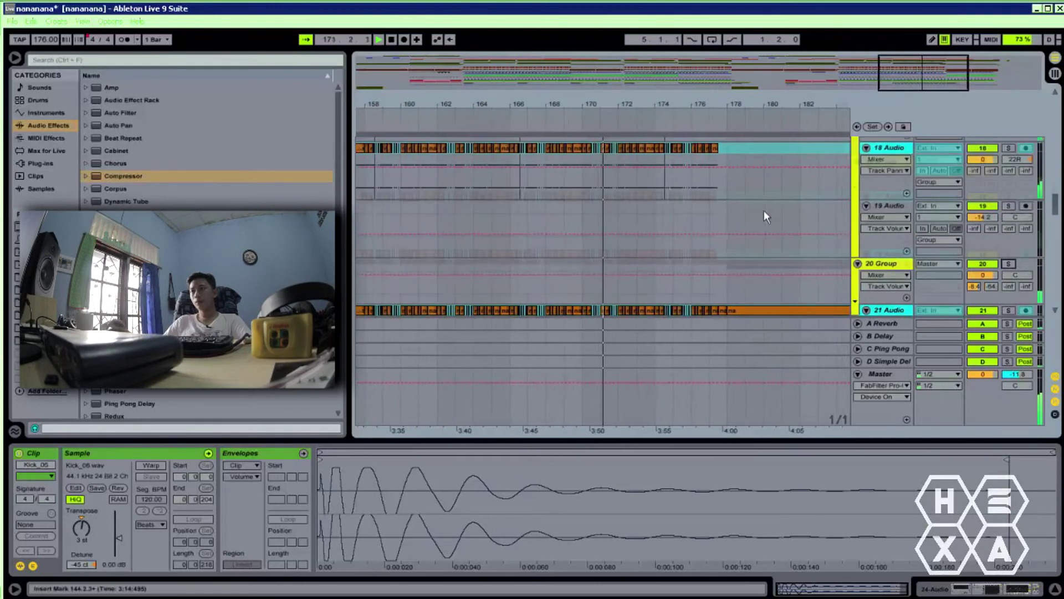
{"action": "left_click", "coordinate": [1010, 161]}
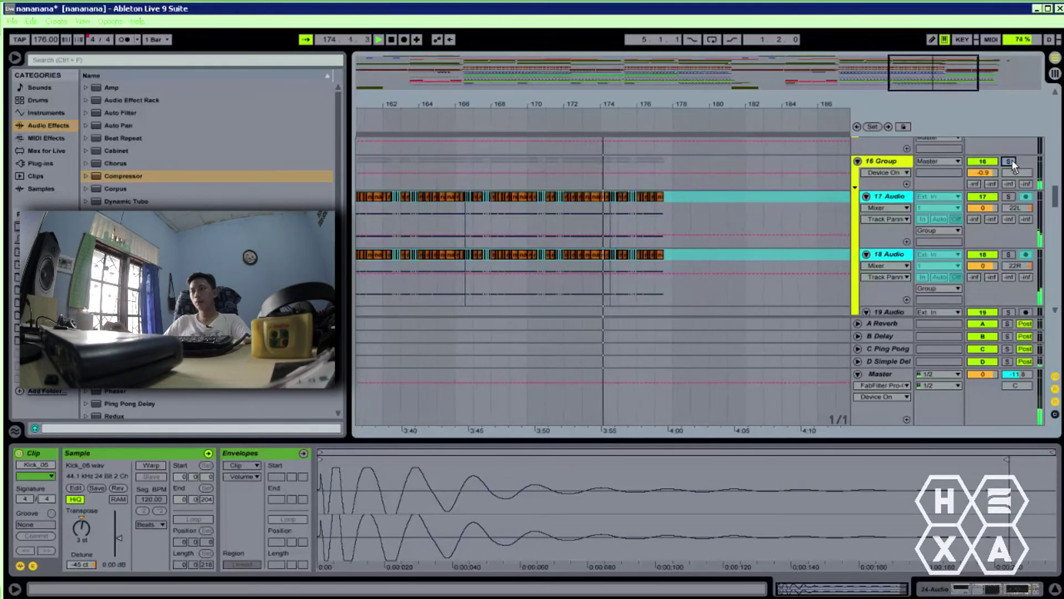
Solo 13 CS-80V2 as the outro begins around bar 178, and stop playback.
{"action": "scroll", "coordinate": [743, 194], "scroll_direction": "up", "scroll_amount": 3}
{"action": "scroll", "coordinate": [744, 194], "scroll_direction": "up", "scroll_amount": 2}
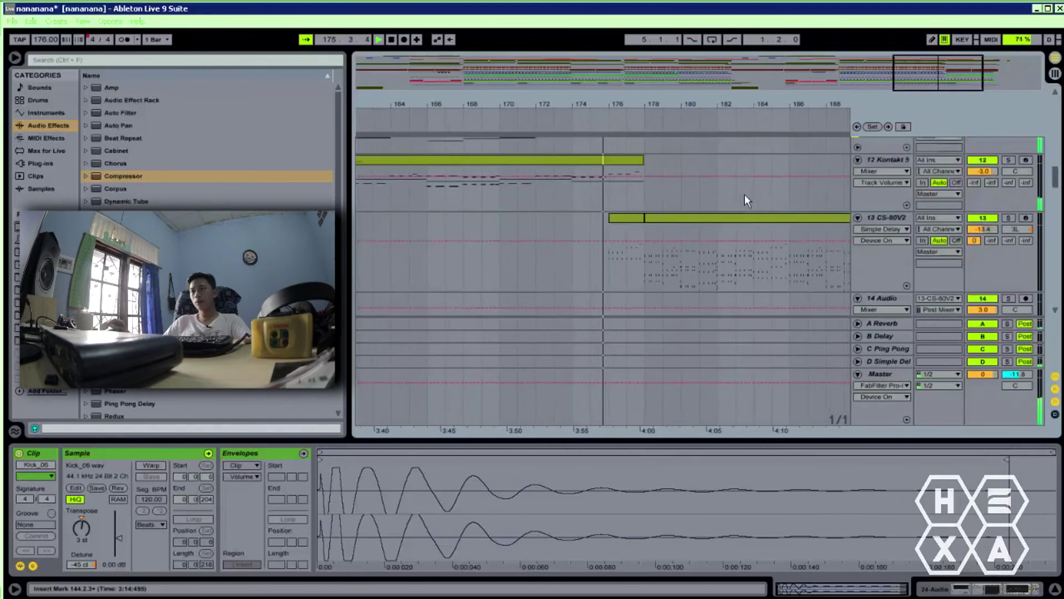
{"action": "left_click", "coordinate": [1012, 217]}
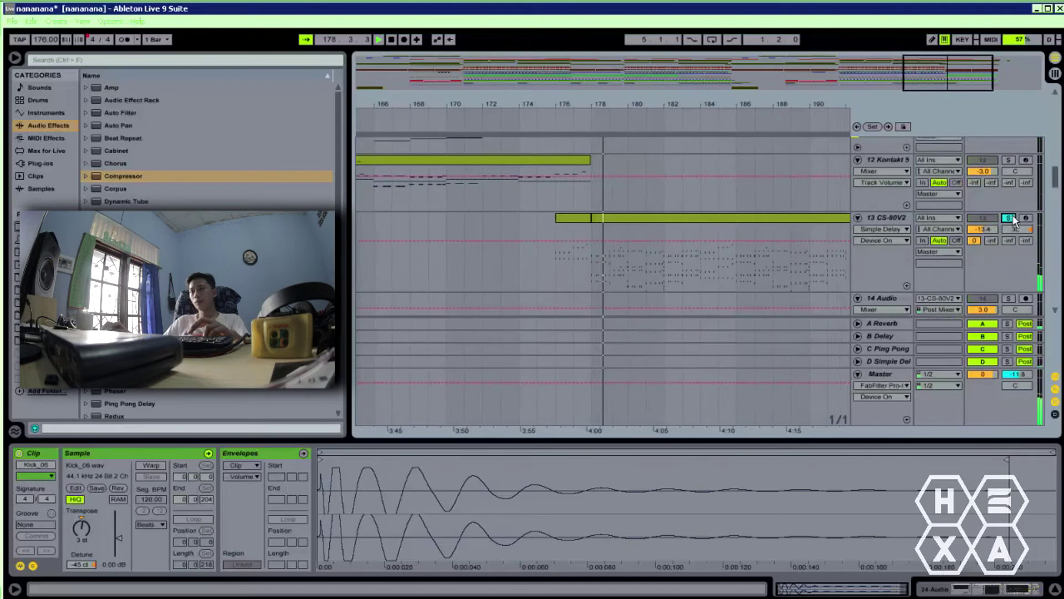
{"action": "key", "text": "space"}
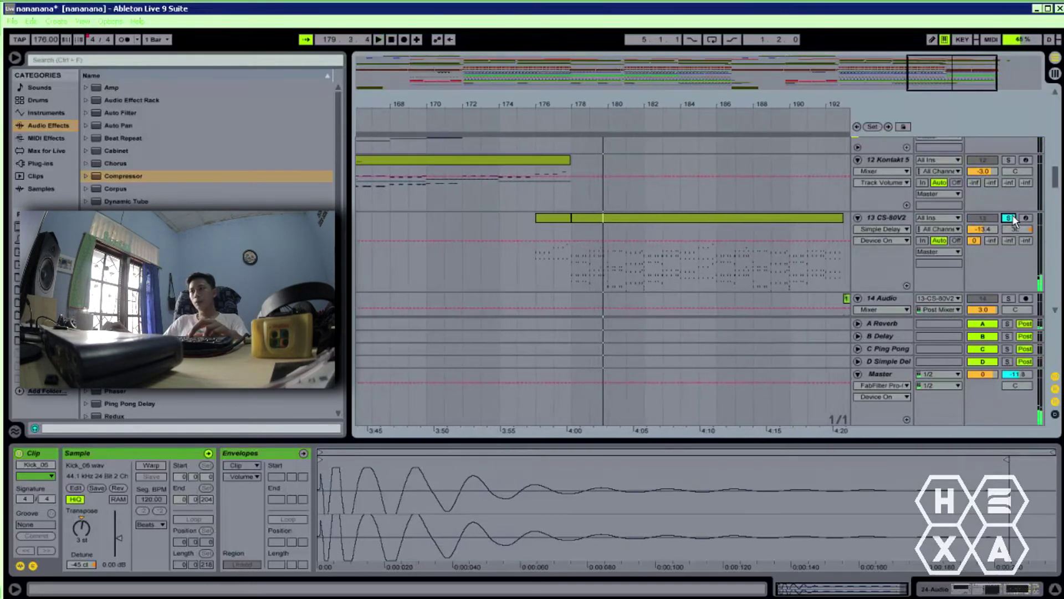
Open 13 CS-80V2's clip starting at bar 178 in an enlarged note editor.
{"action": "left_click_drag", "start_coordinate": [607, 102], "coordinate": [540, 219]}
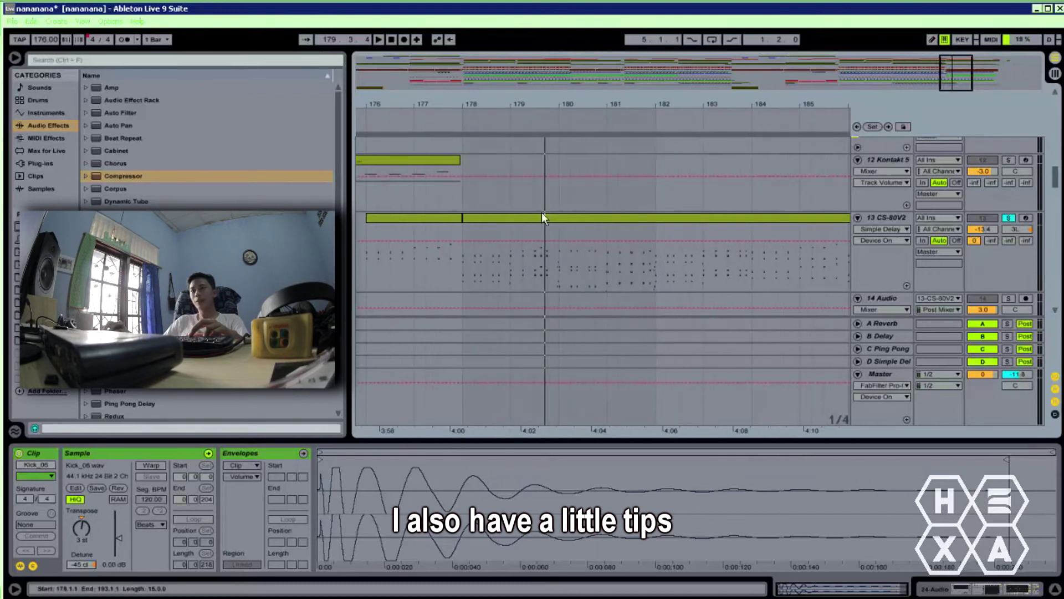
{"action": "left_click", "coordinate": [542, 217]}
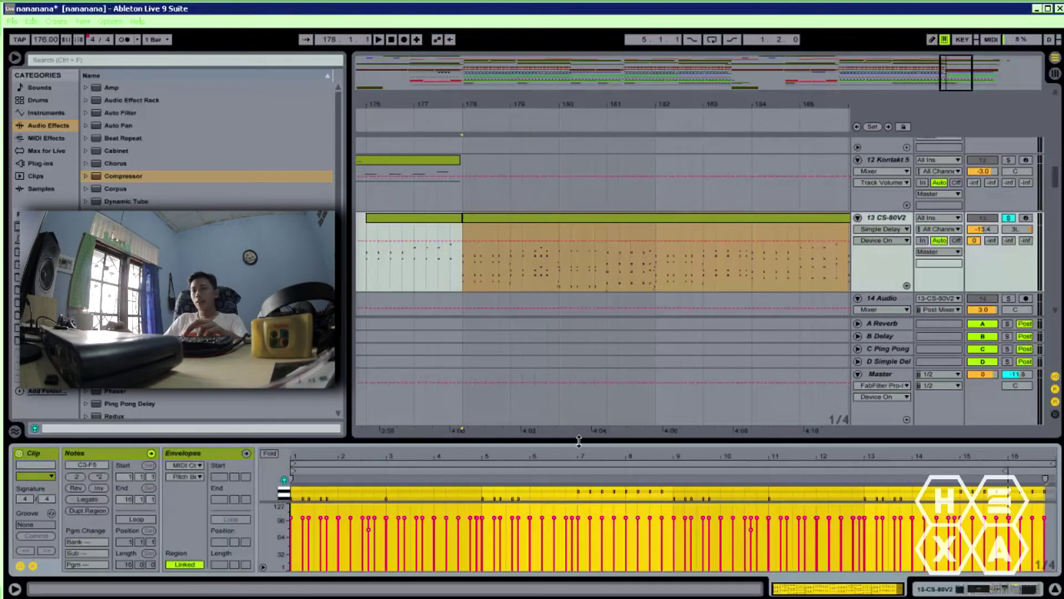
{"action": "left_click_drag", "start_coordinate": [578, 441], "coordinate": [579, 259]}
{"action": "scroll", "coordinate": [386, 396], "scroll_direction": "up", "scroll_amount": 5}
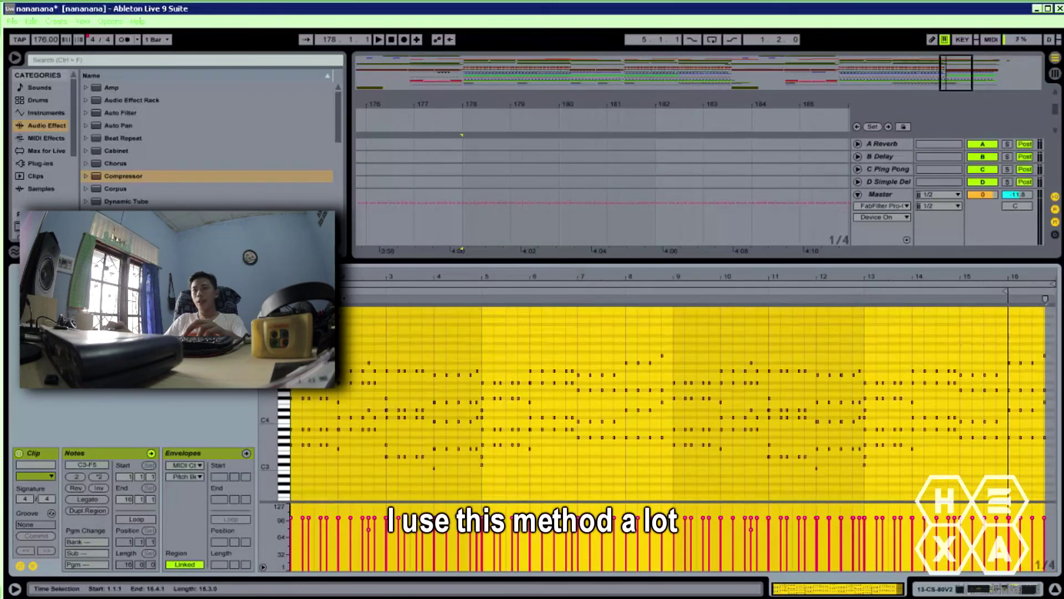
Play the opening chords of 13 CS-80V2's outro clip in solo while viewing the notes up close, and stop.
{"action": "left_click_drag", "start_coordinate": [321, 276], "coordinate": [322, 341]}
{"action": "key", "text": "plus"}
{"action": "left_click", "coordinate": [401, 354]}
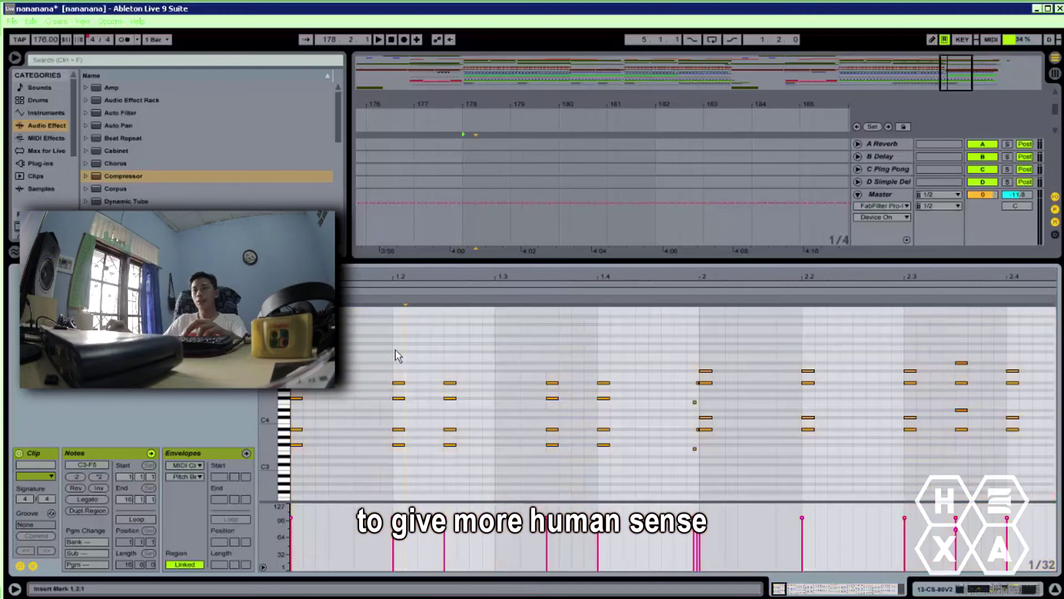
{"action": "key", "text": "space"}
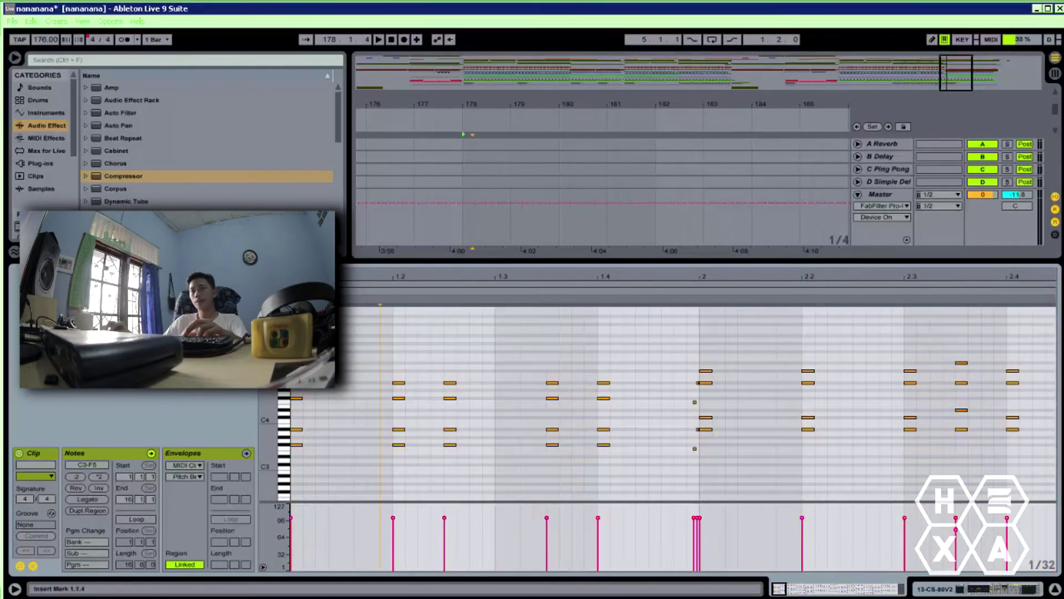
{"action": "left_click_drag", "start_coordinate": [877, 258], "coordinate": [639, 179]}
{"action": "key", "text": "space"}
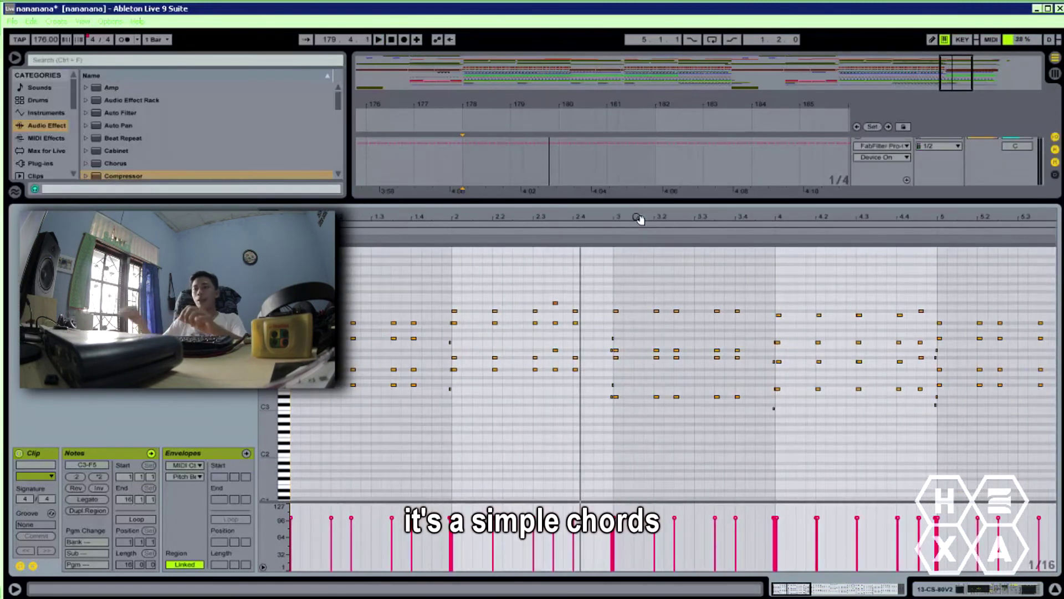
Select the short notes just before the clip's bar 2 chord and play the transition from there.
{"action": "left_click_drag", "start_coordinate": [450, 218], "coordinate": [450, 223]}
{"action": "left_click_drag", "start_coordinate": [523, 434], "coordinate": [597, 433]}
{"action": "left_click_drag", "start_coordinate": [536, 296], "coordinate": [523, 422]}
{"action": "left_click_drag", "start_coordinate": [558, 237], "coordinate": [562, 214]}
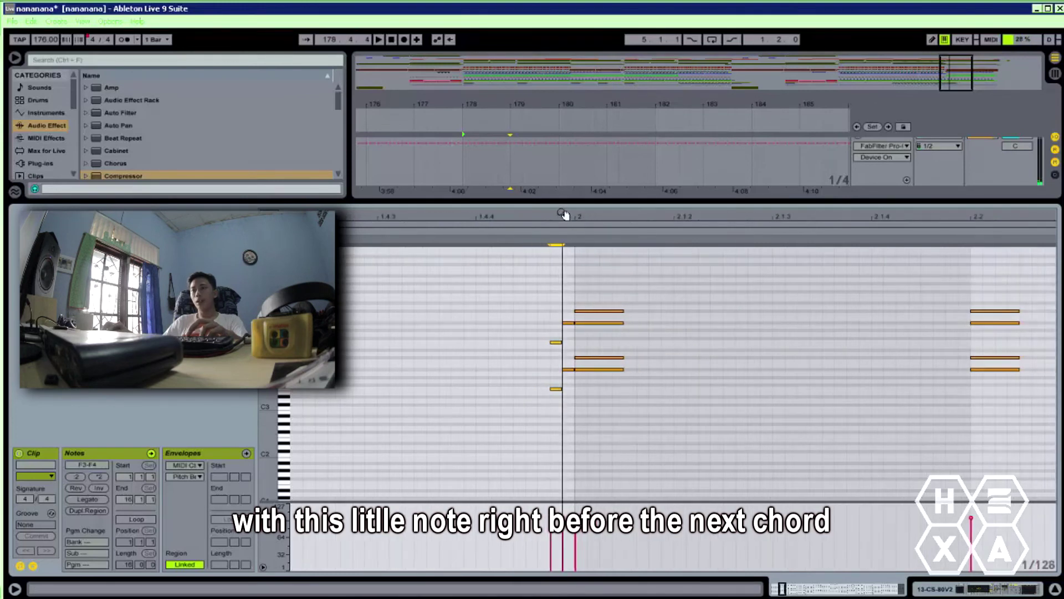
{"action": "left_click", "coordinate": [523, 231]}
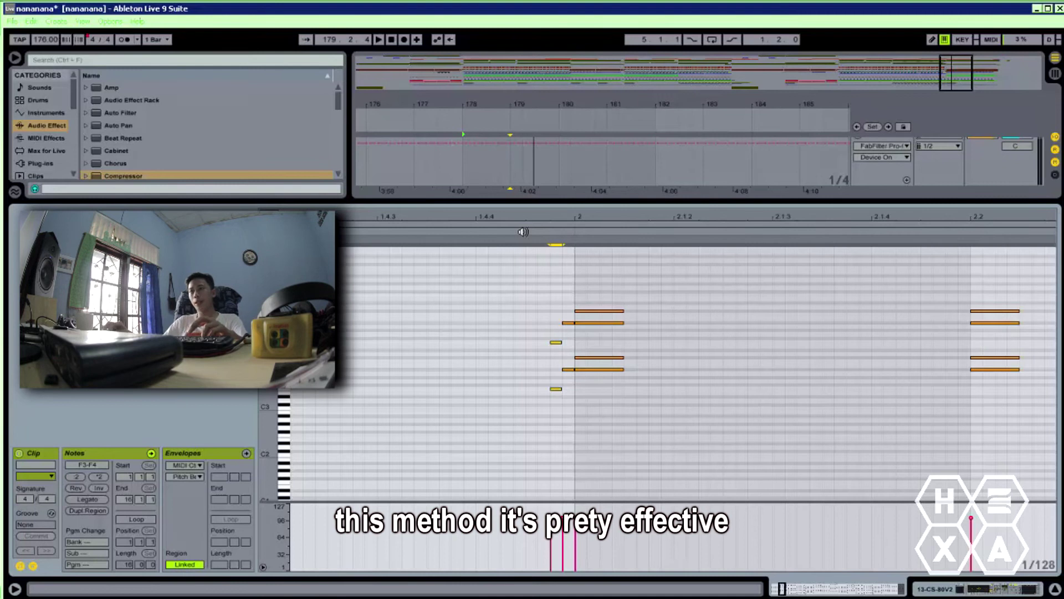
{"action": "left_click_drag", "start_coordinate": [533, 219], "coordinate": [534, 224]}
{"action": "left_click", "coordinate": [515, 232]}
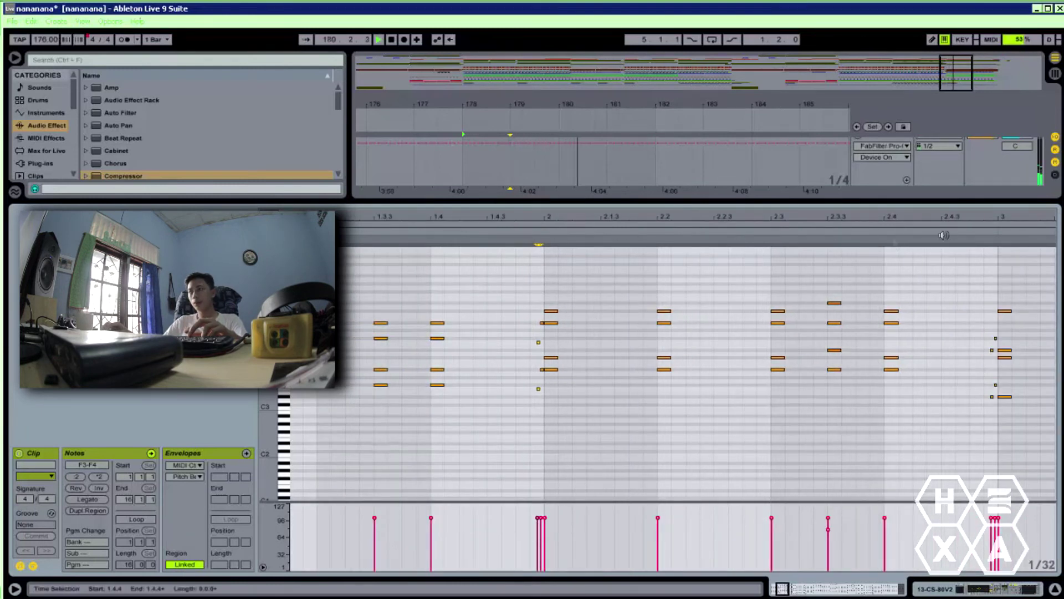
Examine the short lead-in notes before the clip's bar 3 chord and audition the passage.
{"action": "left_click_drag", "start_coordinate": [976, 215], "coordinate": [484, 241]}
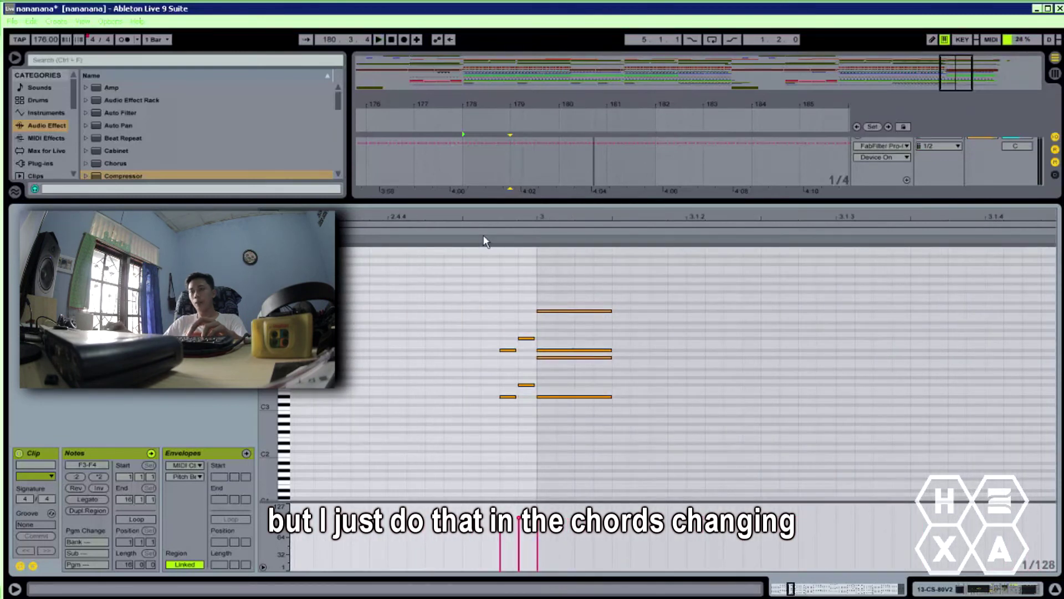
{"action": "key", "text": "space"}
{"action": "key", "text": "space"}
{"action": "key", "text": "space"}
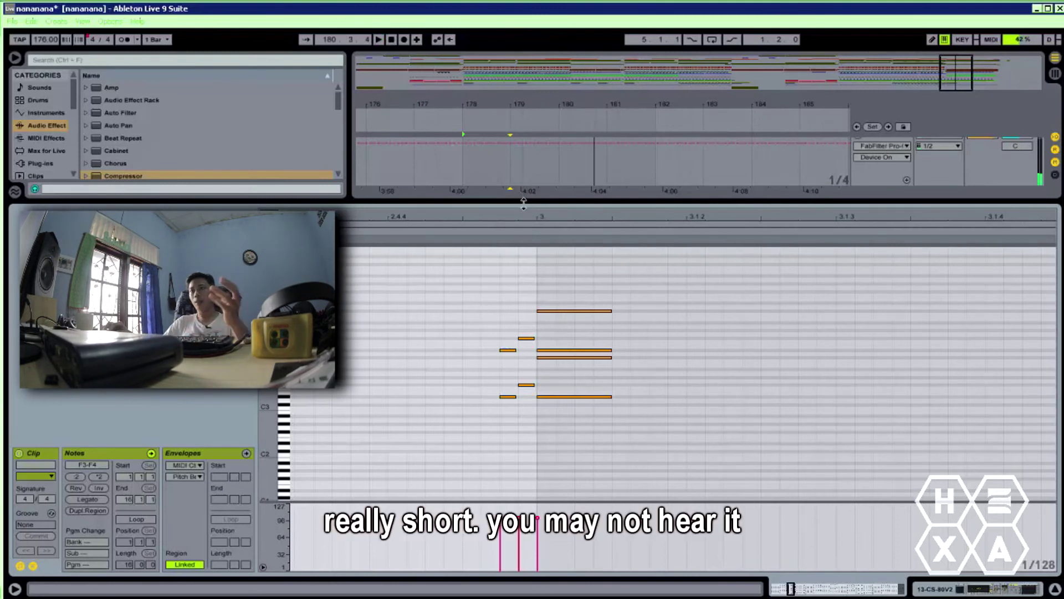
Reduce the note editor, release 13 CS-80V2's solo, and play the full outro mix from bar 178.
{"action": "left_click_drag", "start_coordinate": [523, 203], "coordinate": [524, 381]}
{"action": "left_click", "coordinate": [505, 209]}
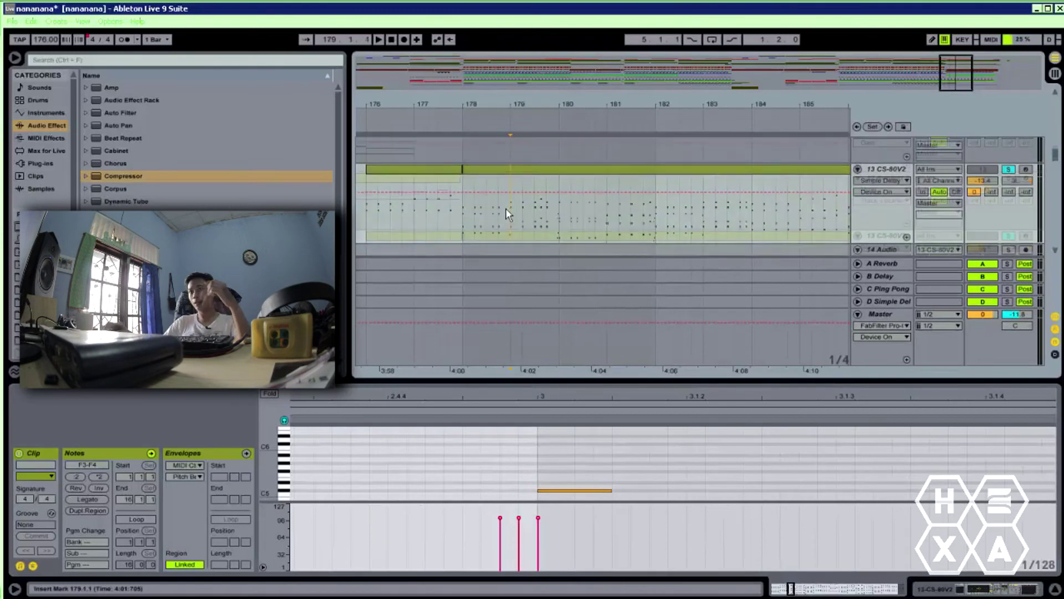
{"action": "left_click", "coordinate": [463, 214]}
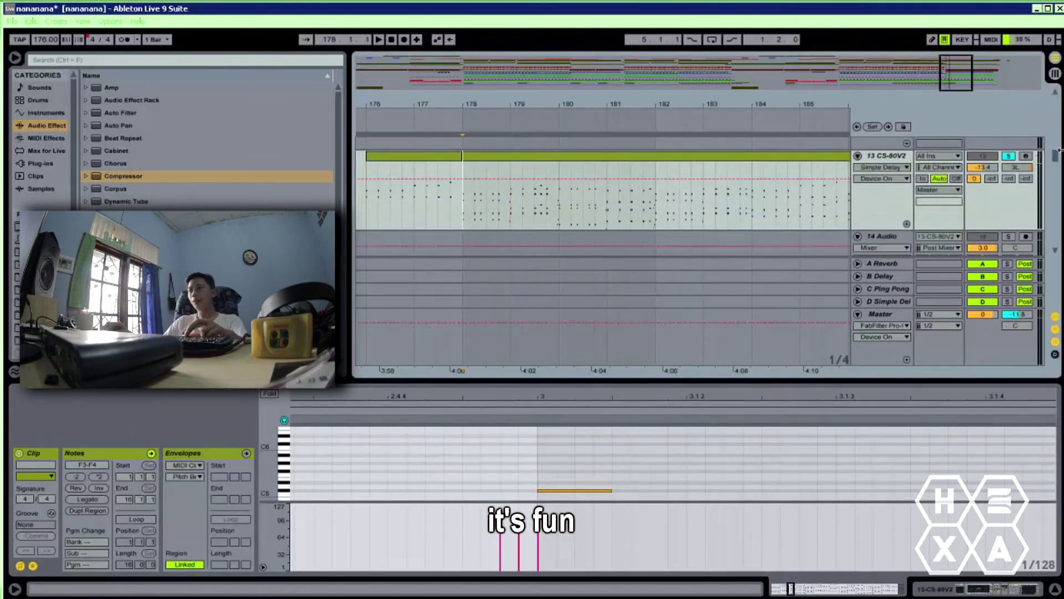
{"action": "left_click", "coordinate": [1009, 156]}
{"action": "key", "text": "space"}
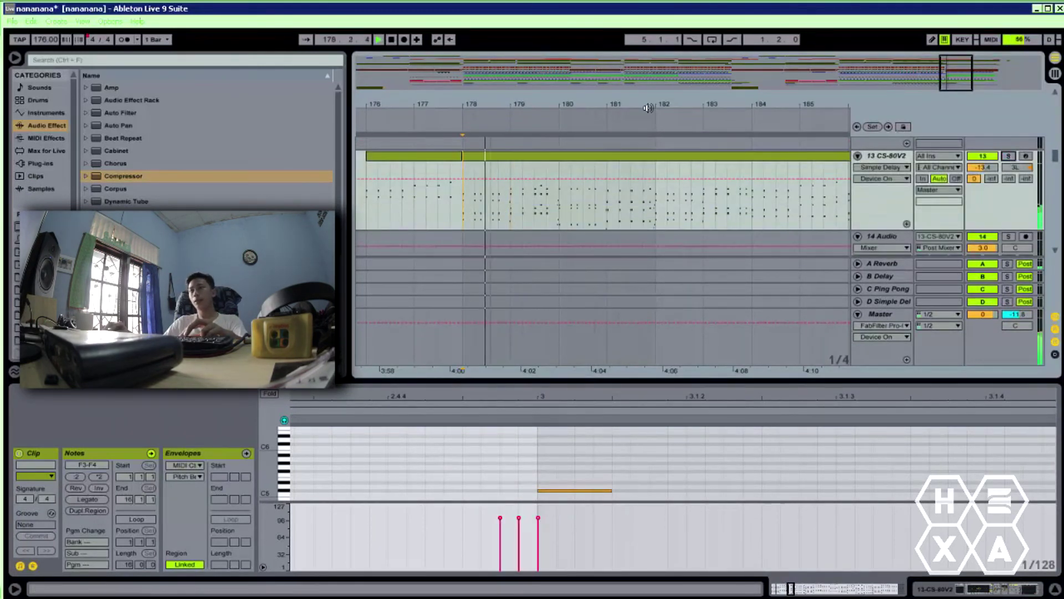
{"action": "left_click_drag", "start_coordinate": [652, 103], "coordinate": [548, 105]}
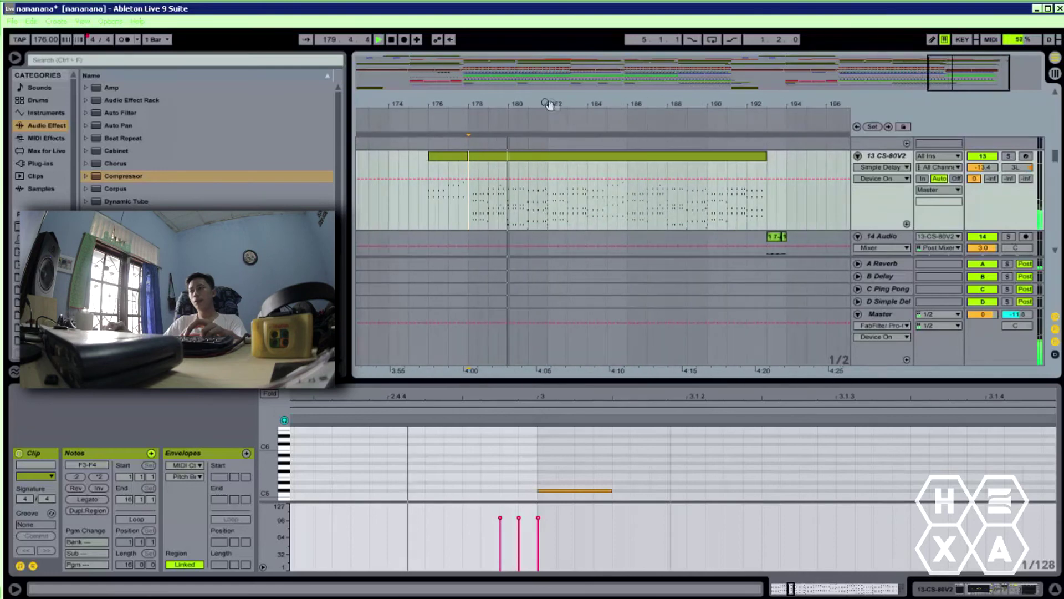